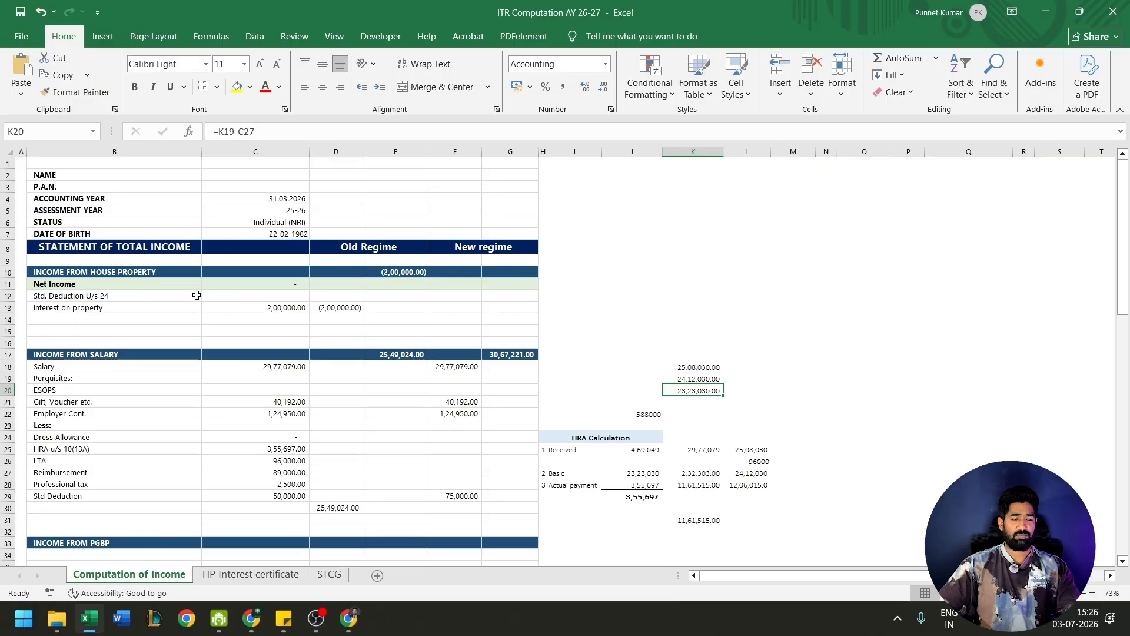
- Review the income heads in the tax computation sheet, from salary down to gross total income
scroll(196, 295, "down", 5)
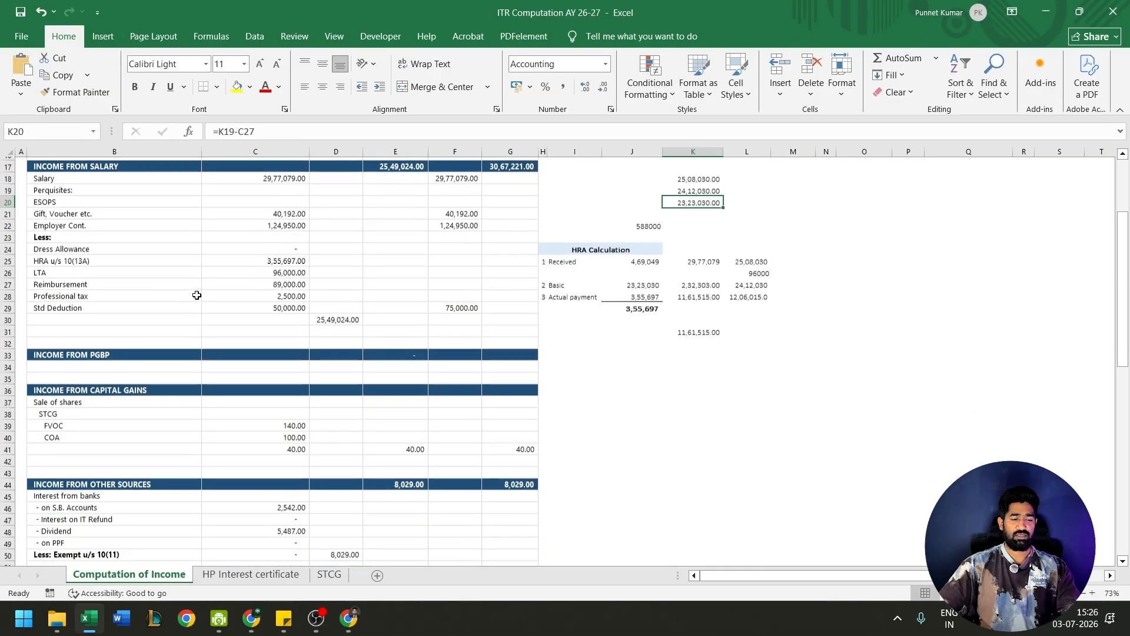
scroll(197, 295, "down", 1)
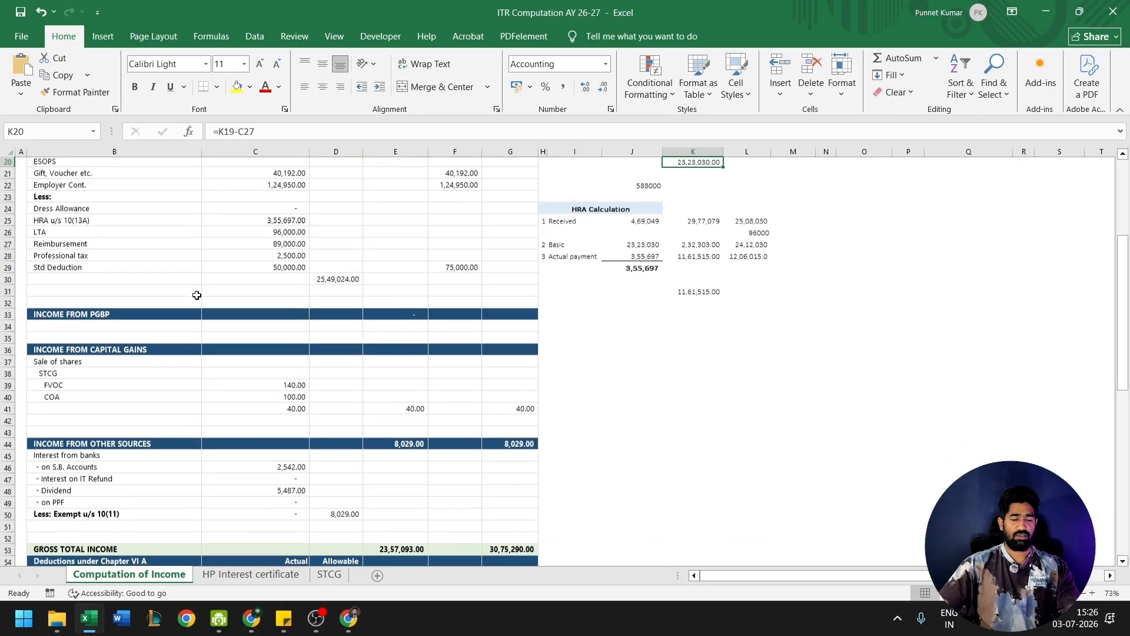
key("ctrl+Up")
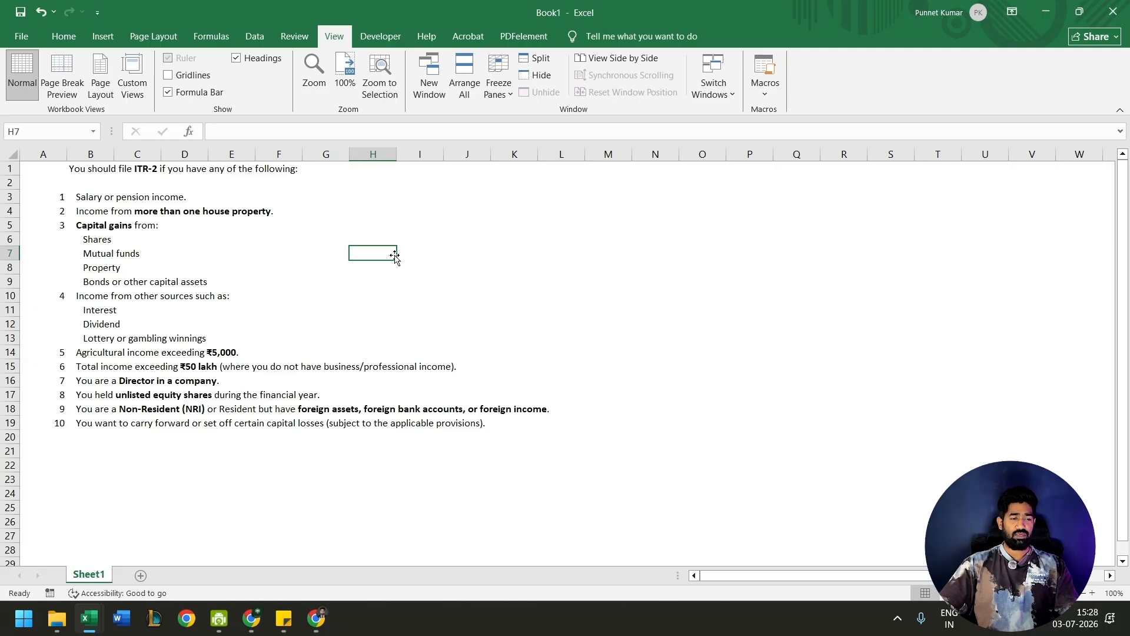
- Read the ITR-2 eligibility criteria on income from more than one house property and capital gains
left_click(94, 210)
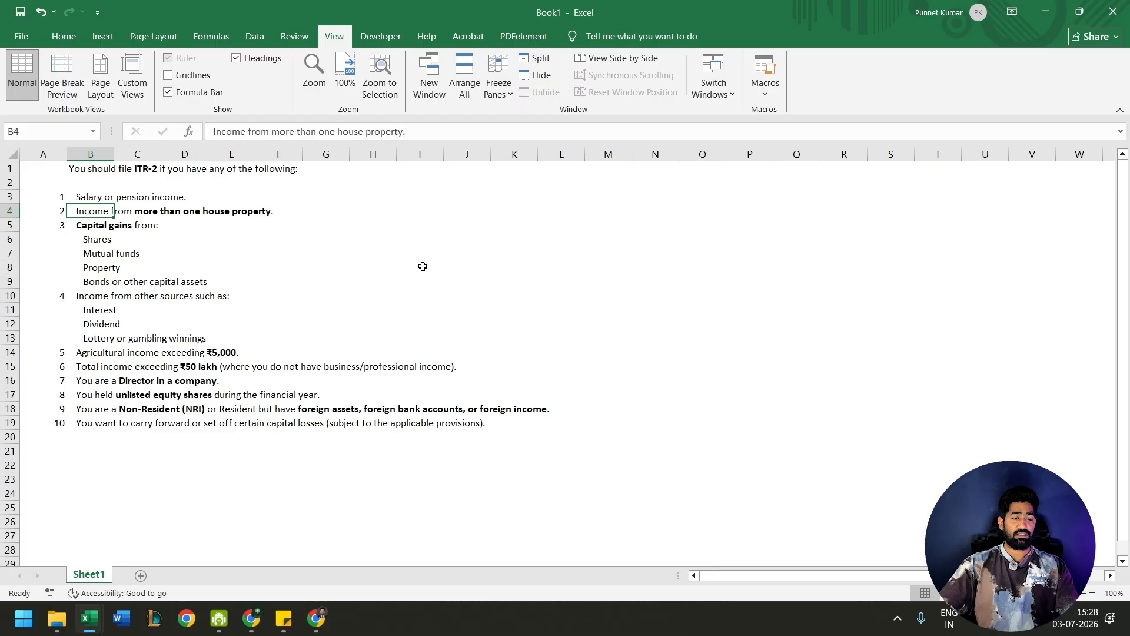
key("Up")
key("Down")
key("Down")
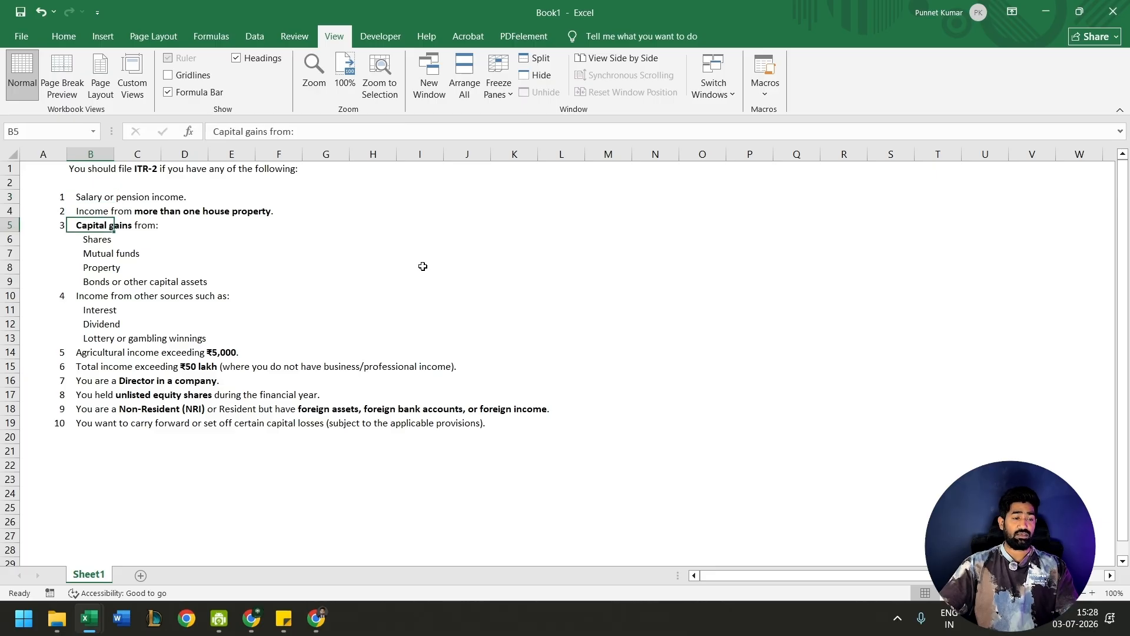
key("Down")
key("Down")
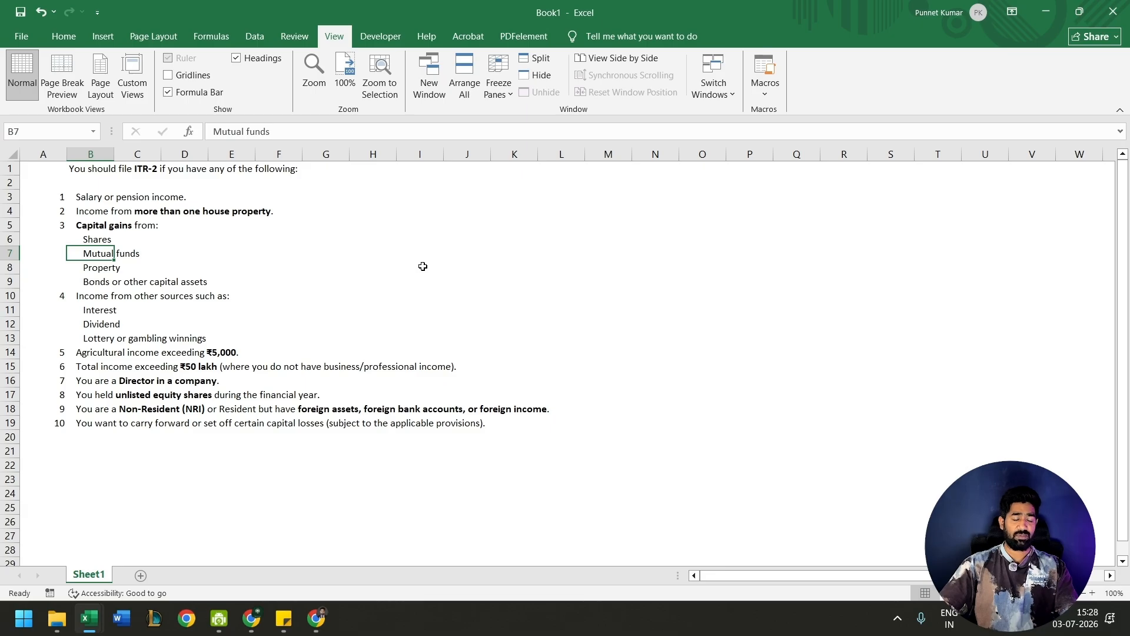
key("Down")
key("Up")
key("Up")
key("Up")
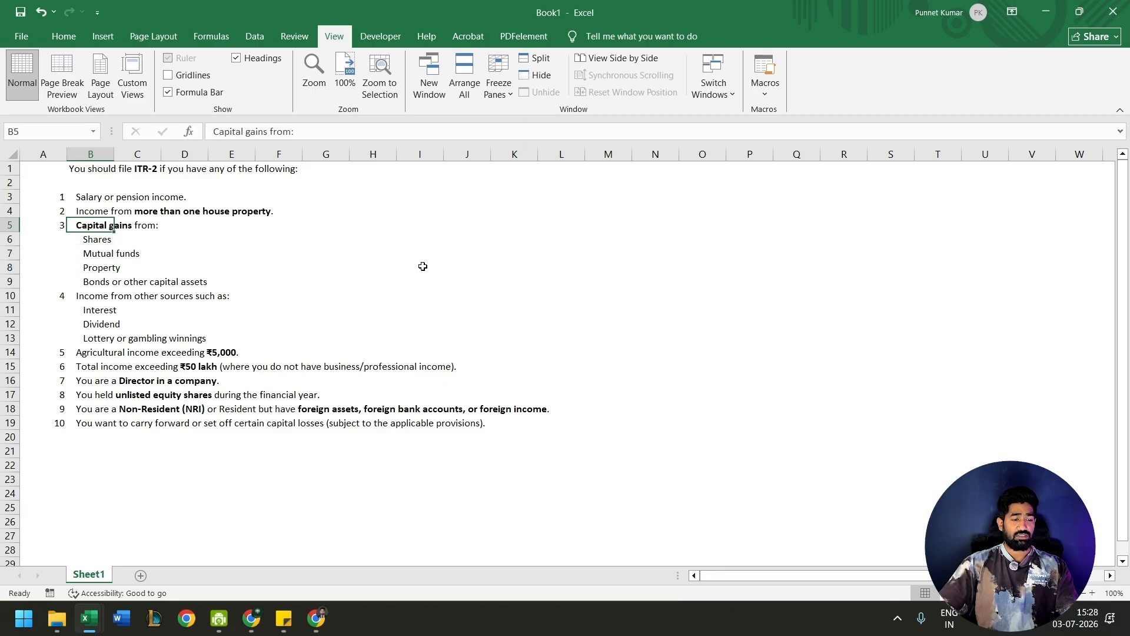
- Read the ITR-2 criteria on income from other sources, agricultural income and total income exceeding ₹50 lakh
key("Down")
key("Down")
key("Down")
key("Down")
key("Down")
key("Down")
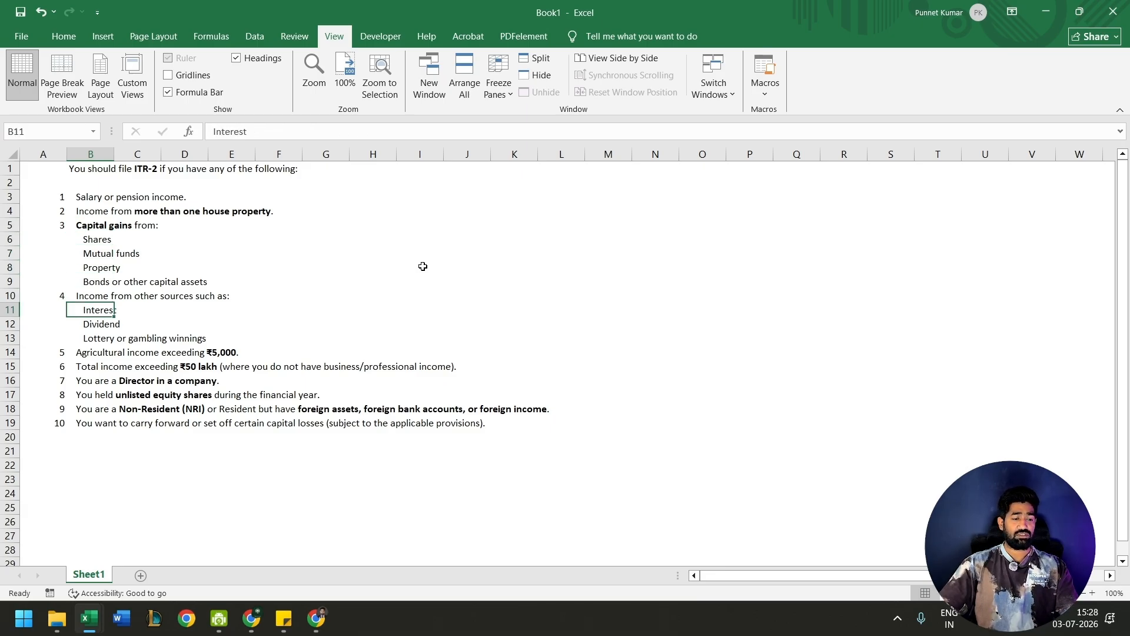
key("Down")
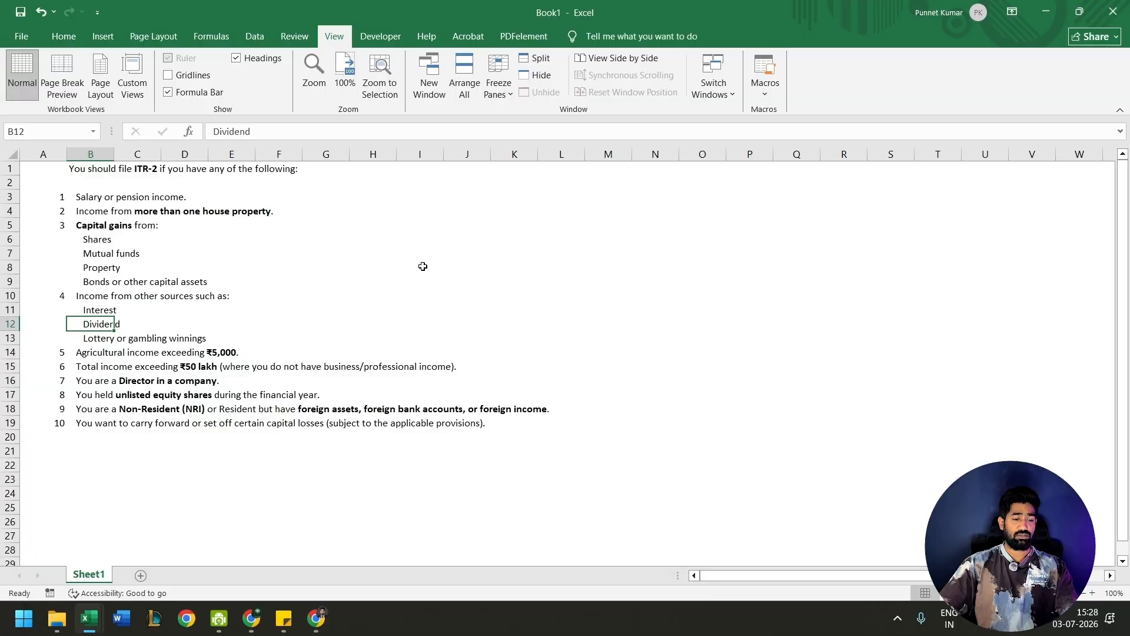
key("Down")
key("Down")
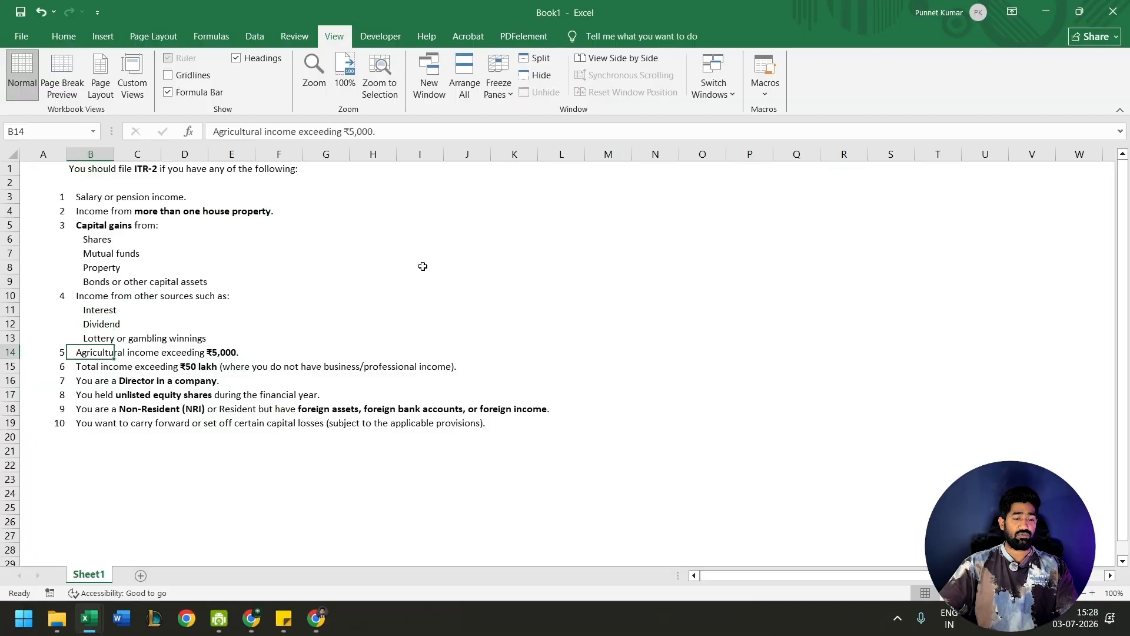
key("Down")
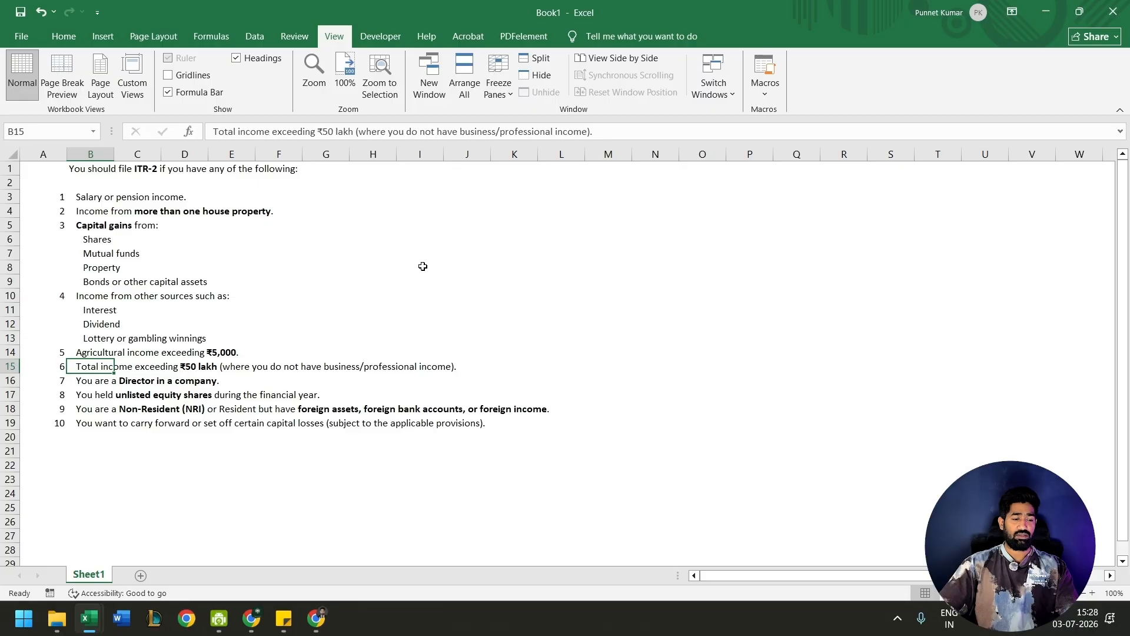
key("Up")
key("Up")
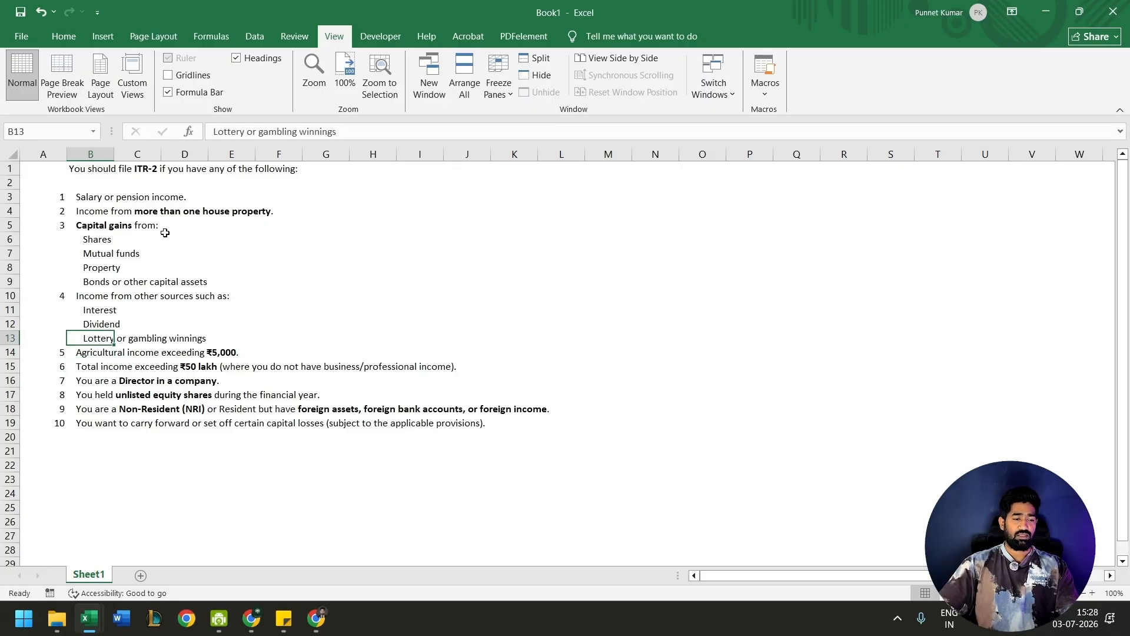
- Go through the ITR-2 criteria again from salary or pension income through the capital gains categories
left_click(91, 199)
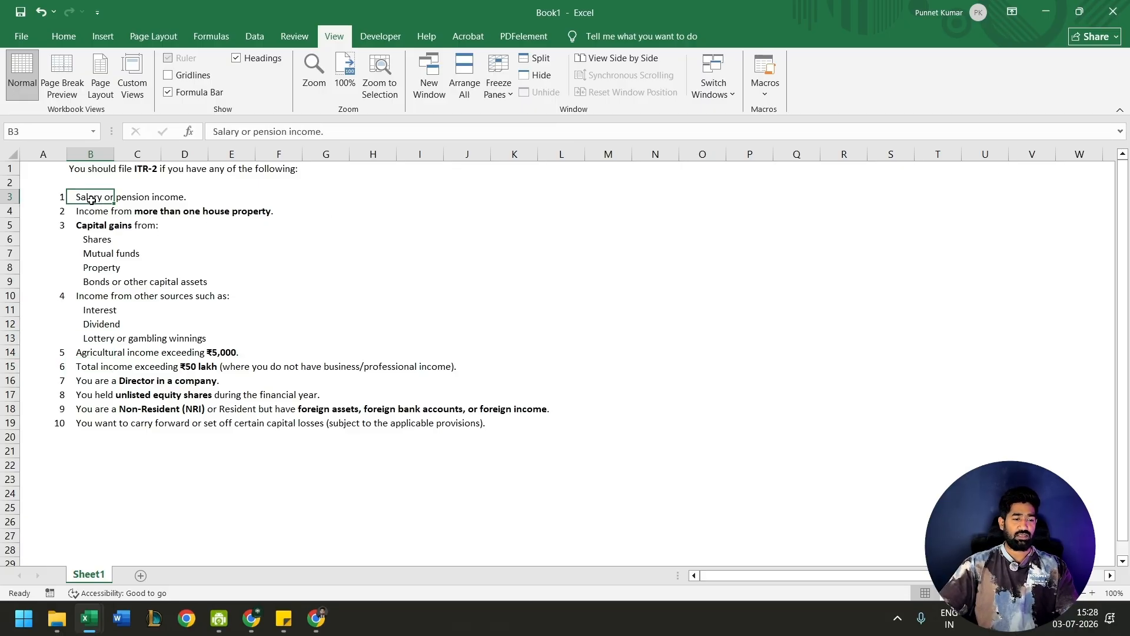
key("Down")
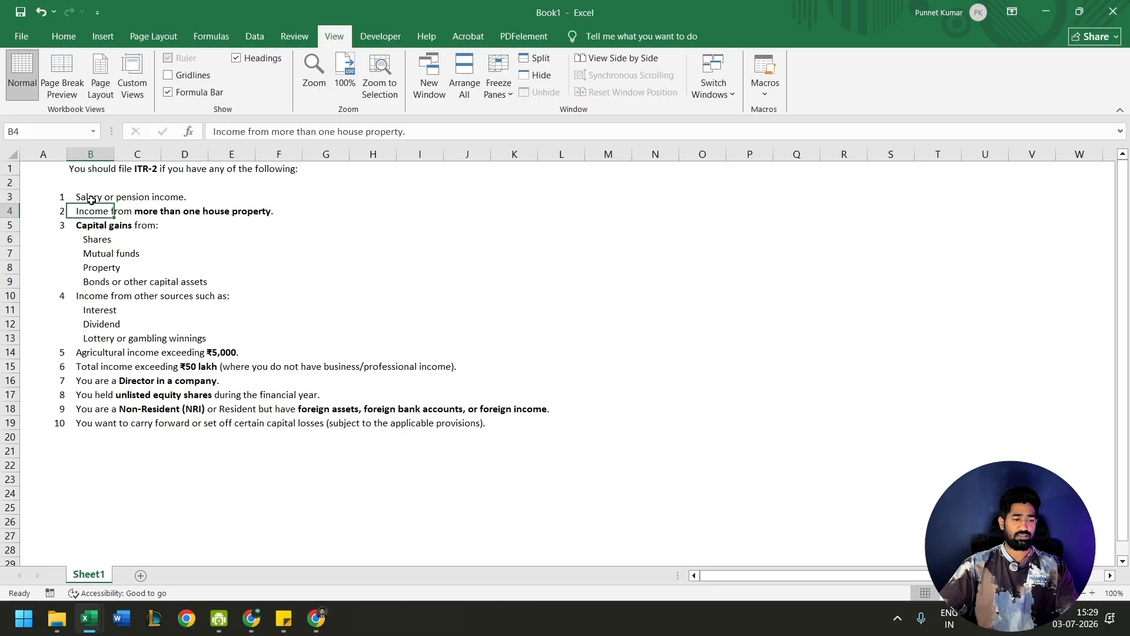
key("Down")
key("Down")
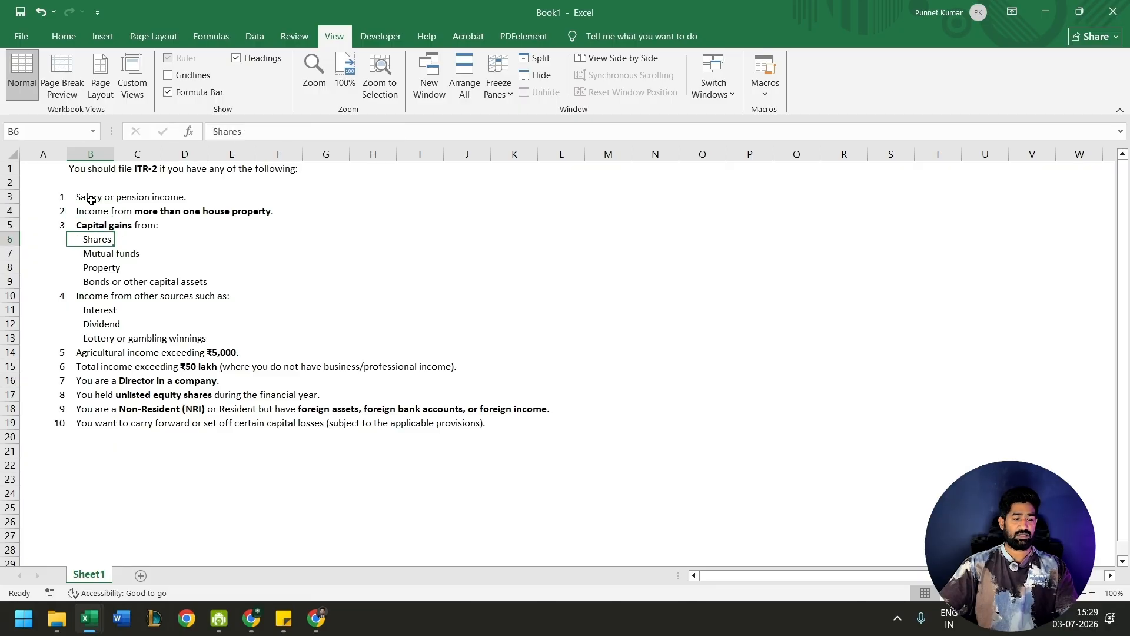
key("Down")
key("Down")
key("Down")
key("Down")
key("Down")
key("Down")
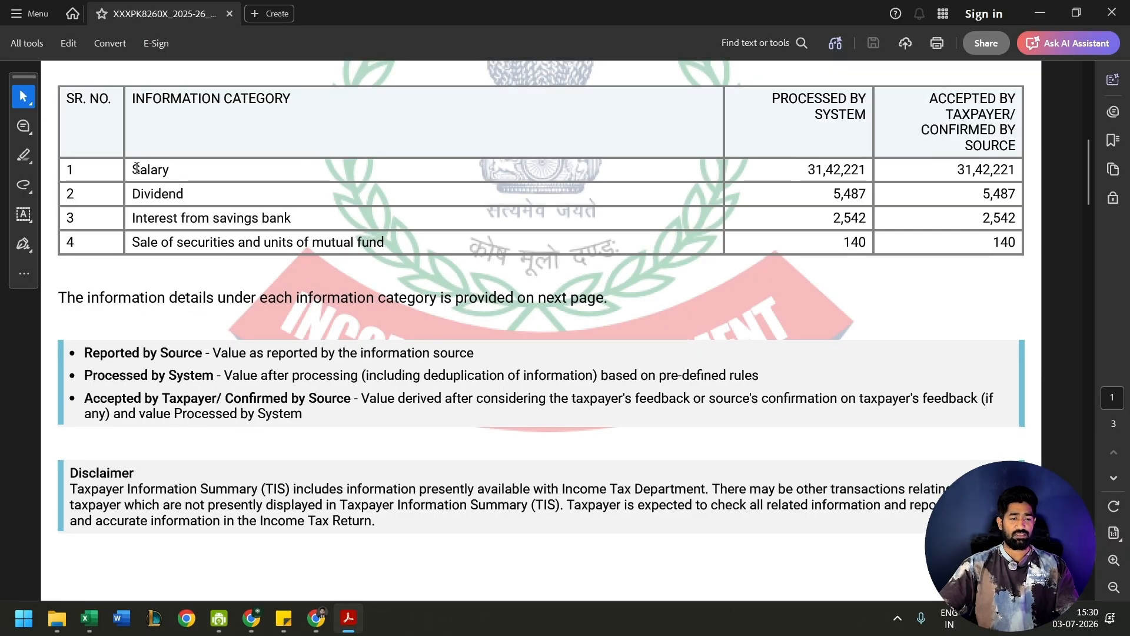
- Examine the information category table in the Taxpayer Information Summary PDF, covering salary, dividend, savings interest and securities sales
left_click_drag(139, 170, 162, 168)
left_click(147, 196)
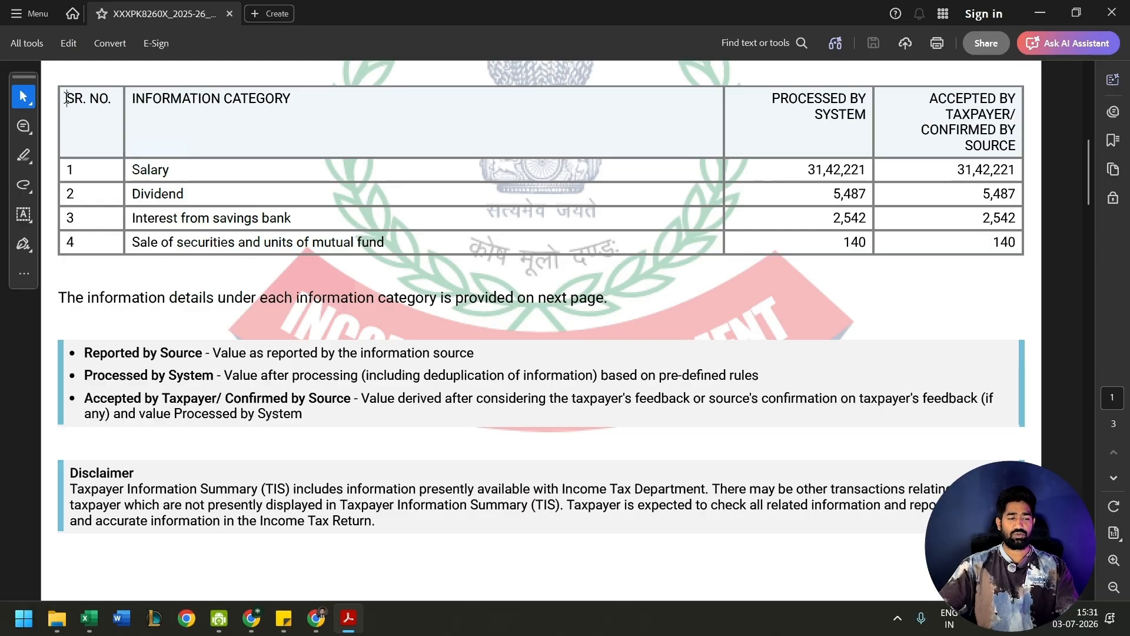
left_click_drag(66, 98, 577, 240)
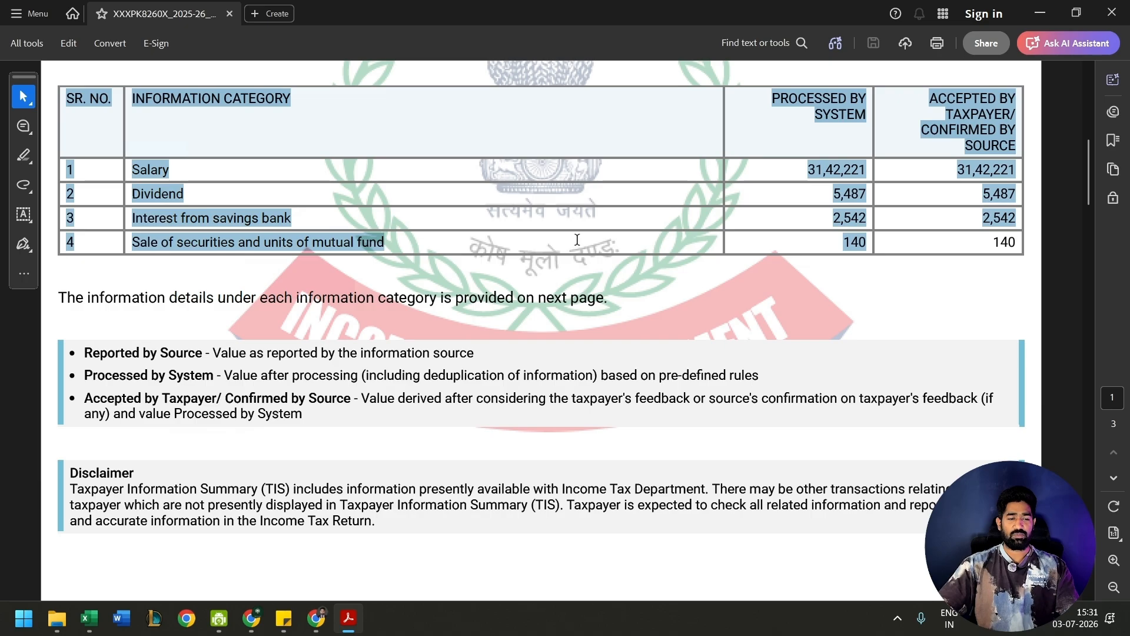
left_click(48, 319)
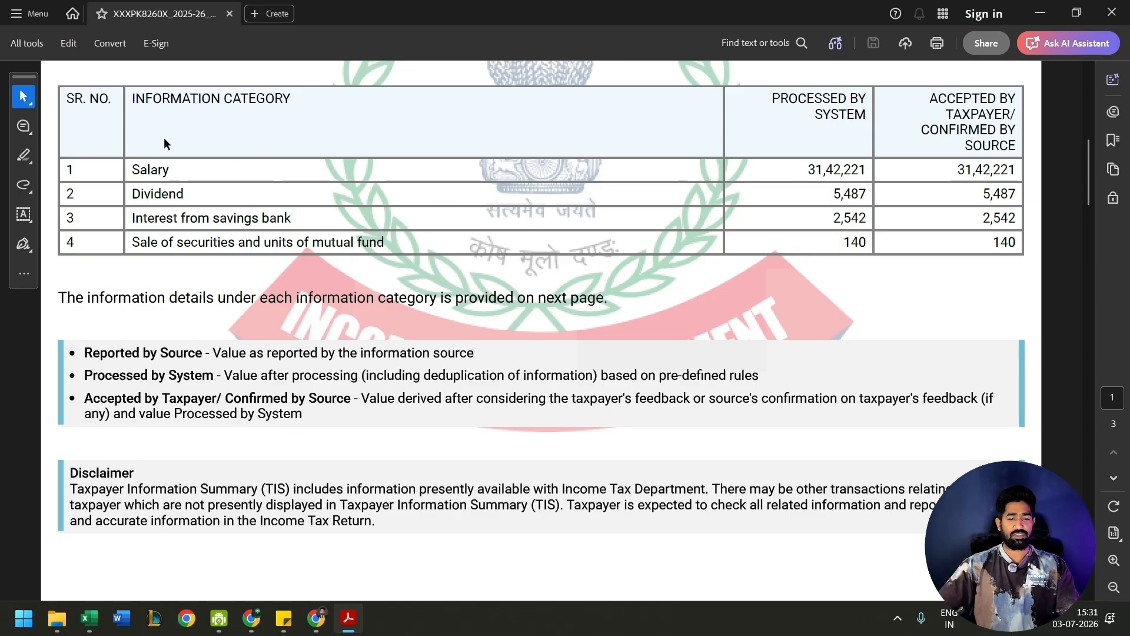
- Switch to the ITR Computation AY 26-27 workbook in Excel and examine the interest on property entry under house property income
key("alt+Tab")
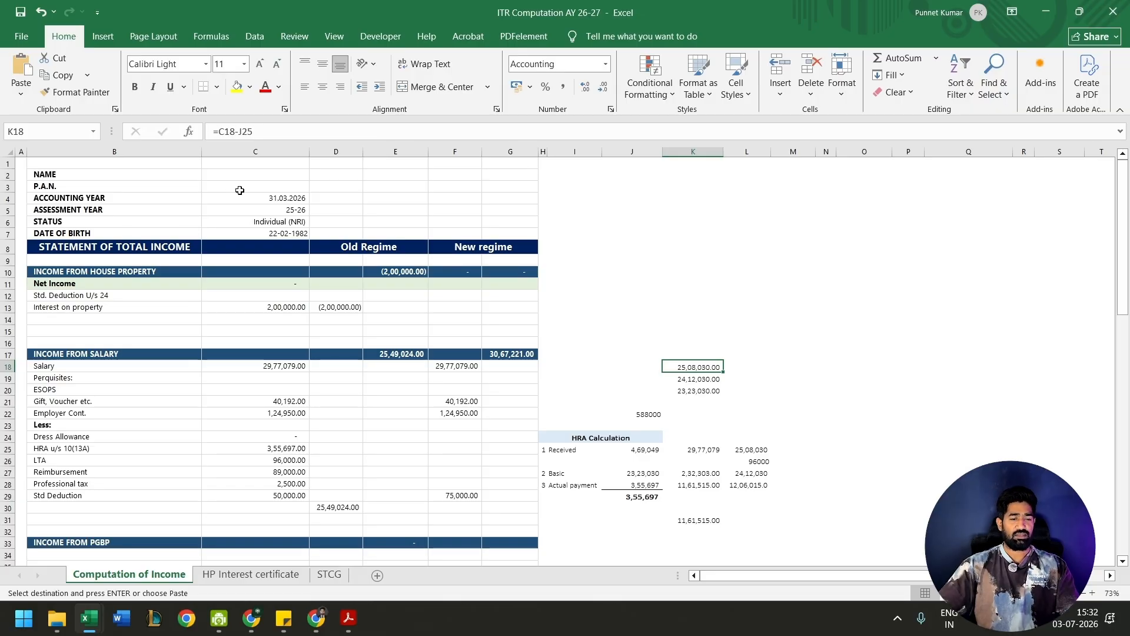
left_click(349, 246)
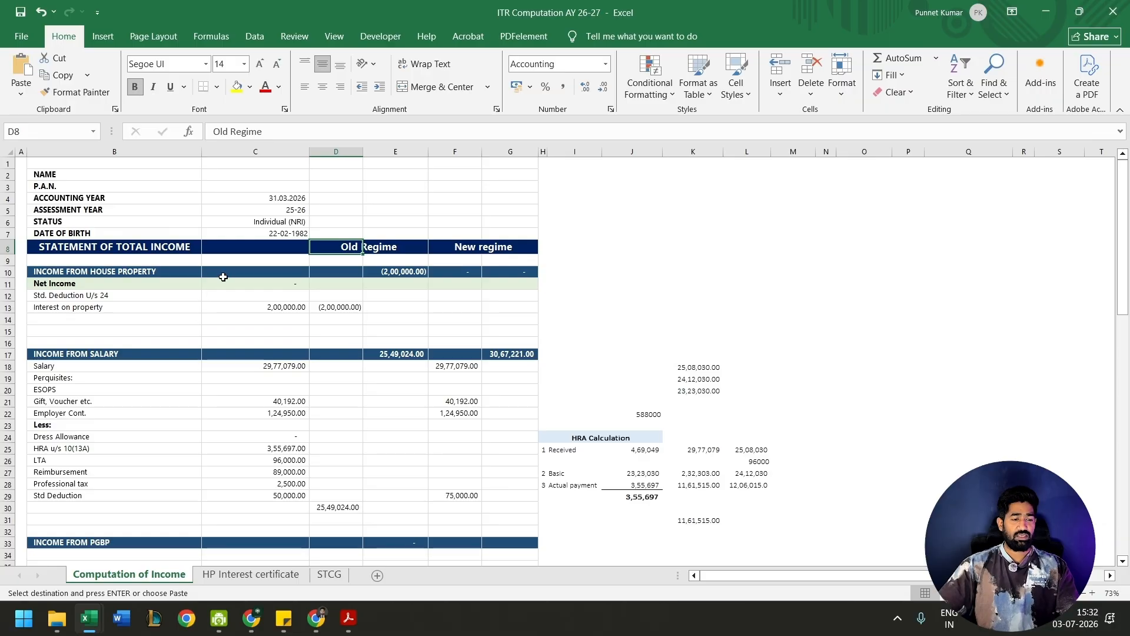
left_click(144, 302)
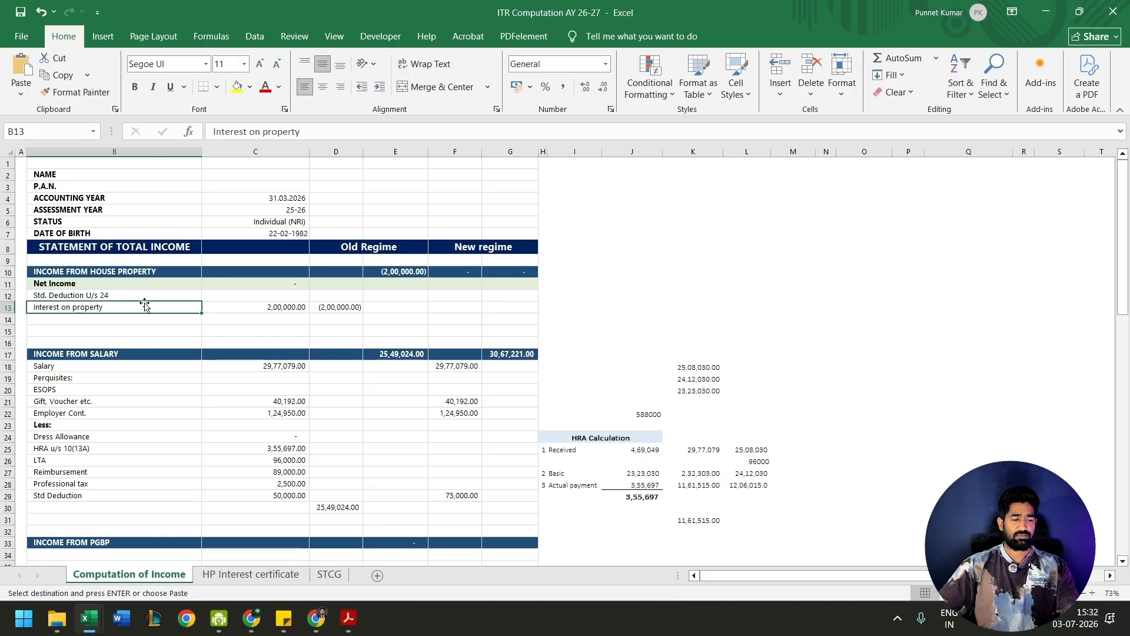
key("Right")
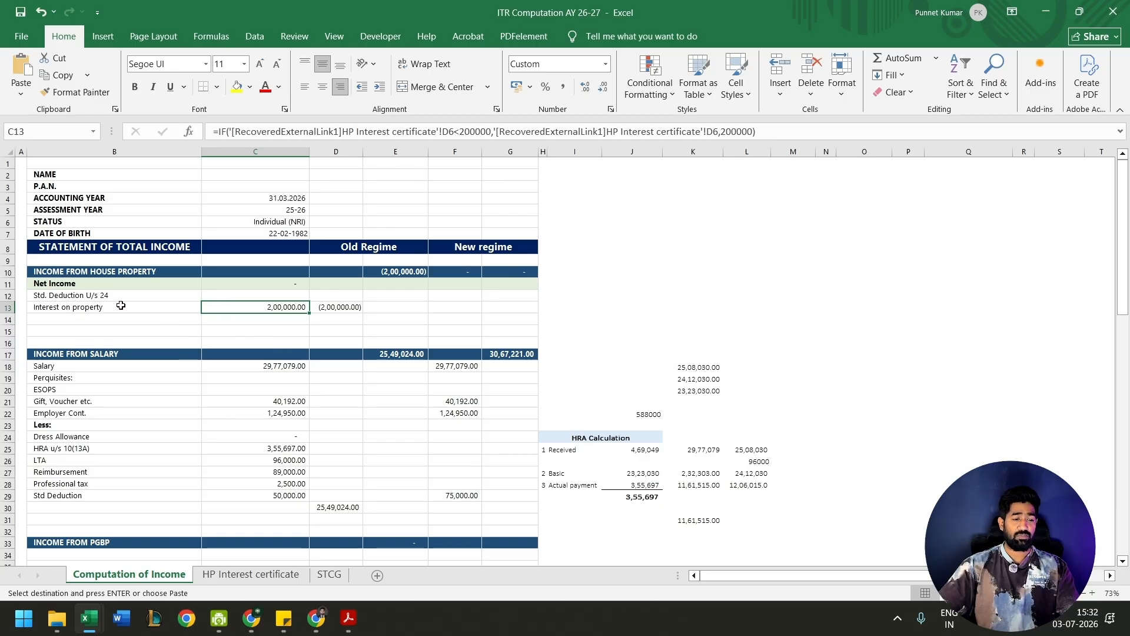
key("Left")
key("Up")
key("Up")
key("Down")
key("Down")
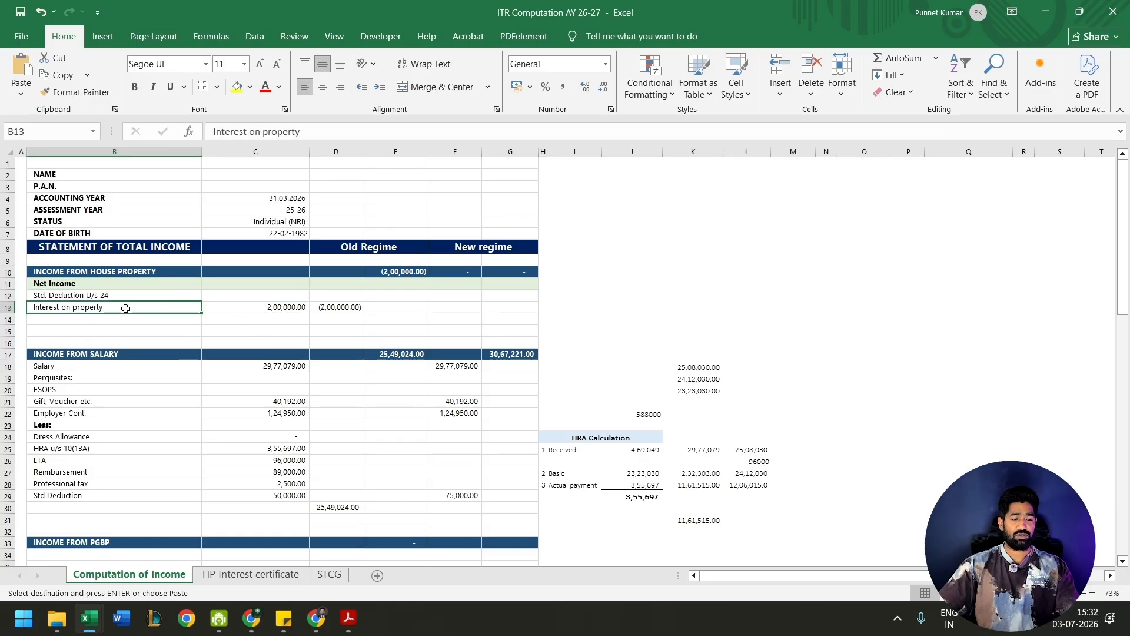
key("Right")
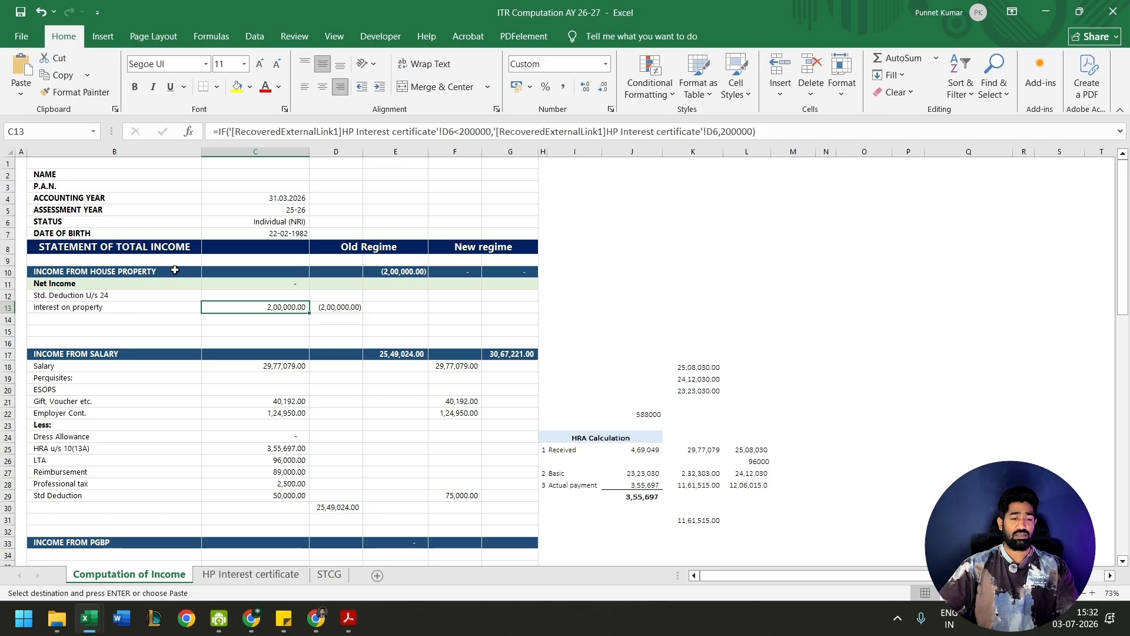
- Compare the income from house property under the old regime and the new regime
left_click(348, 245)
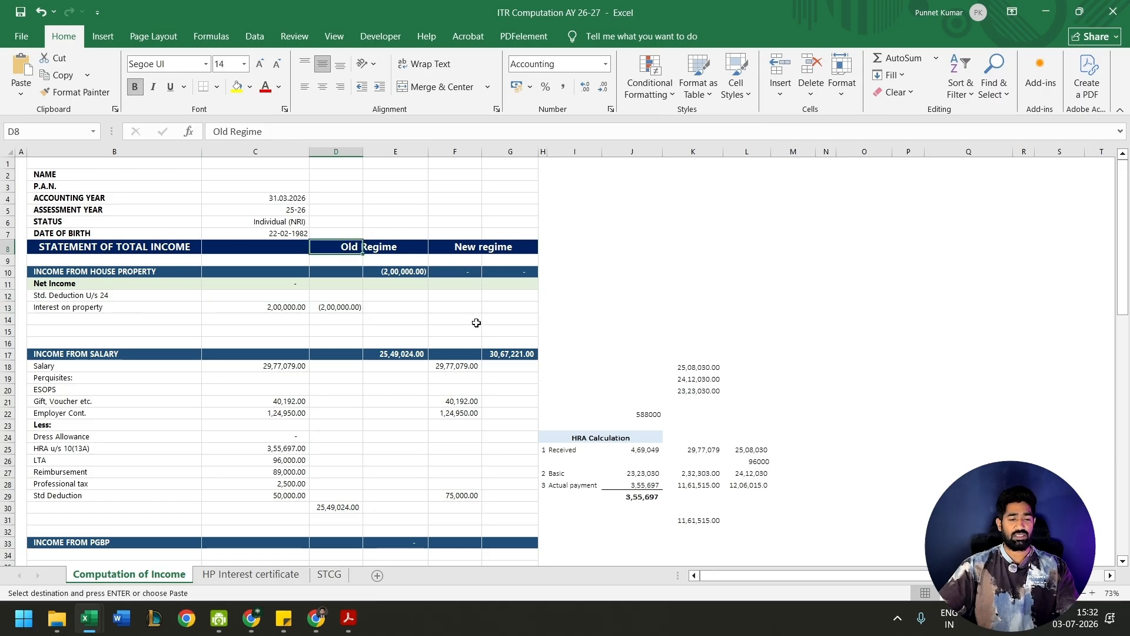
left_click(392, 274)
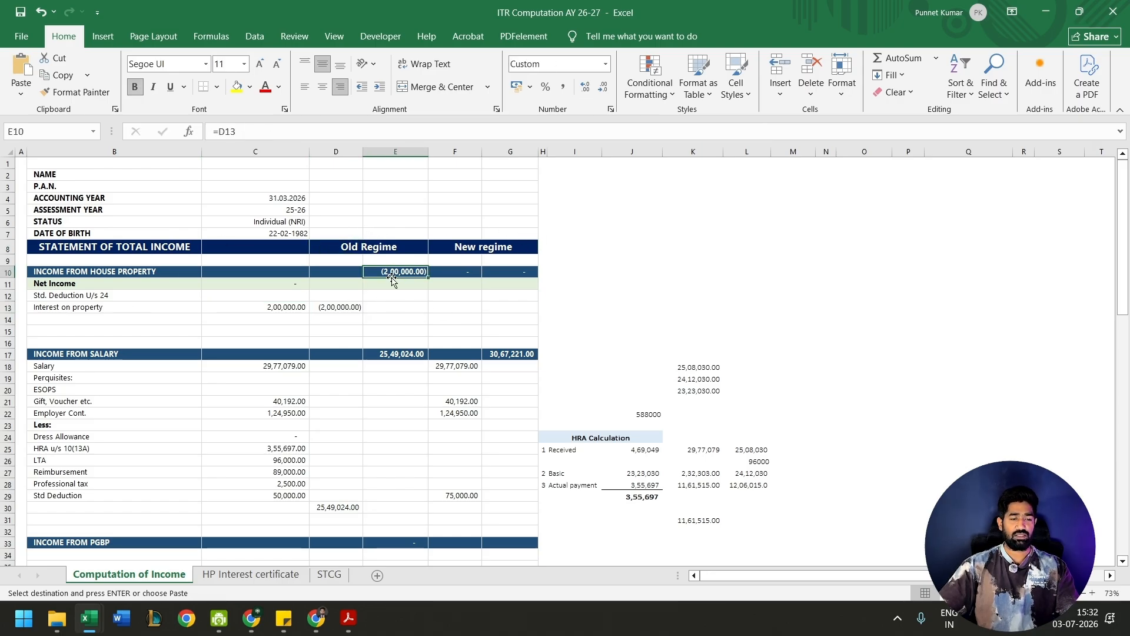
key("Right")
key("Right")
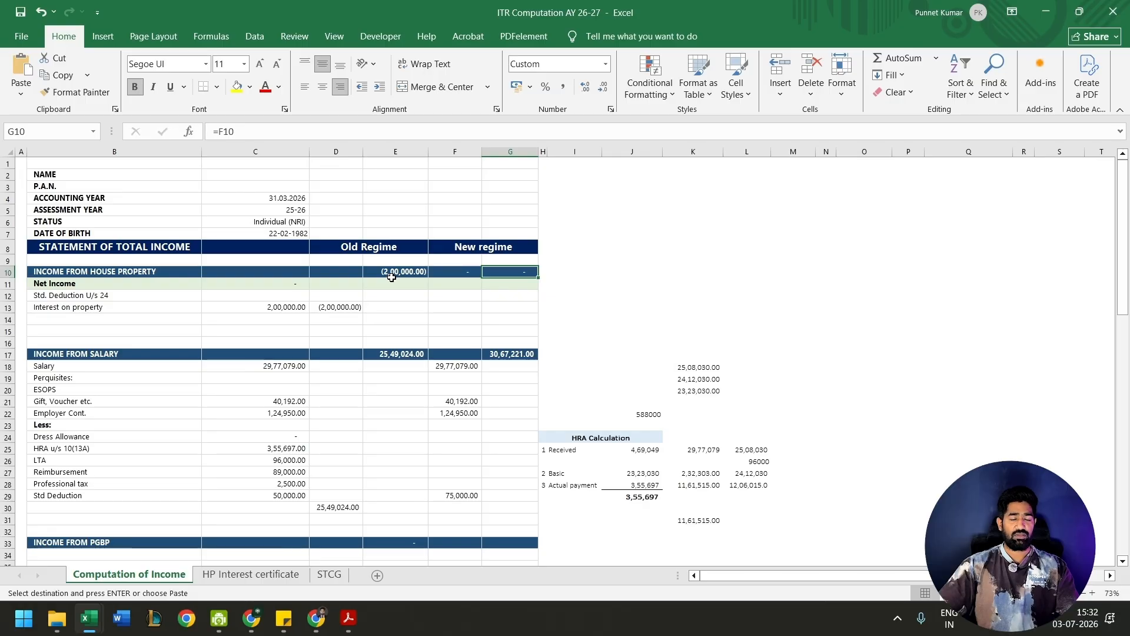
- Examine the salary and perquisite amounts in C18:C22 under income from salary
scroll(235, 294, "down", 2)
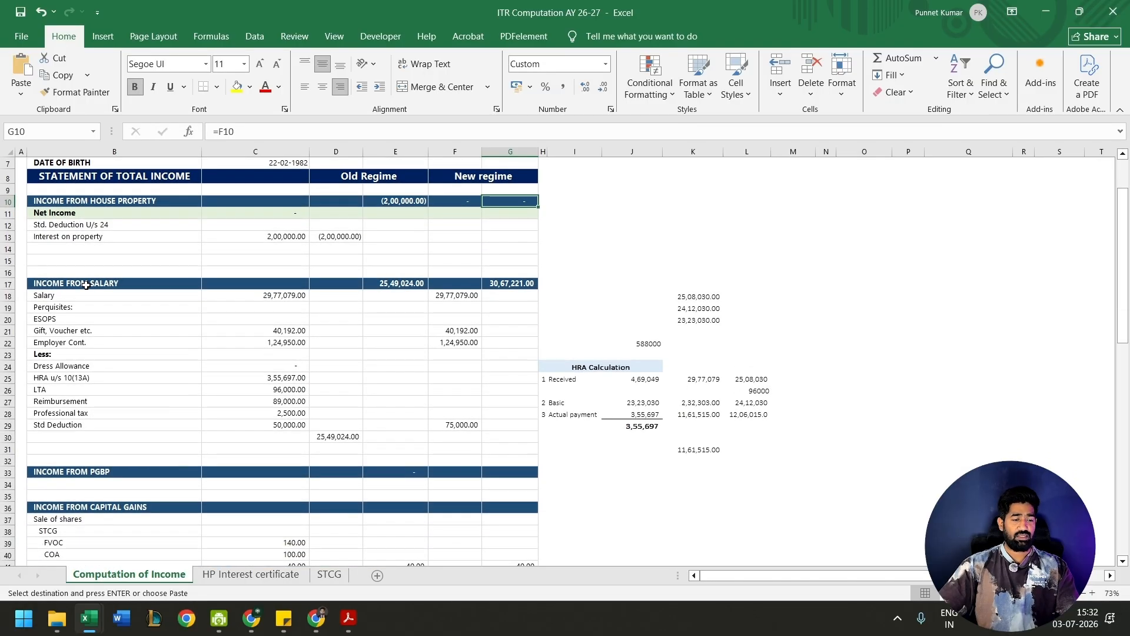
left_click(86, 284)
key("Down")
key("Right")
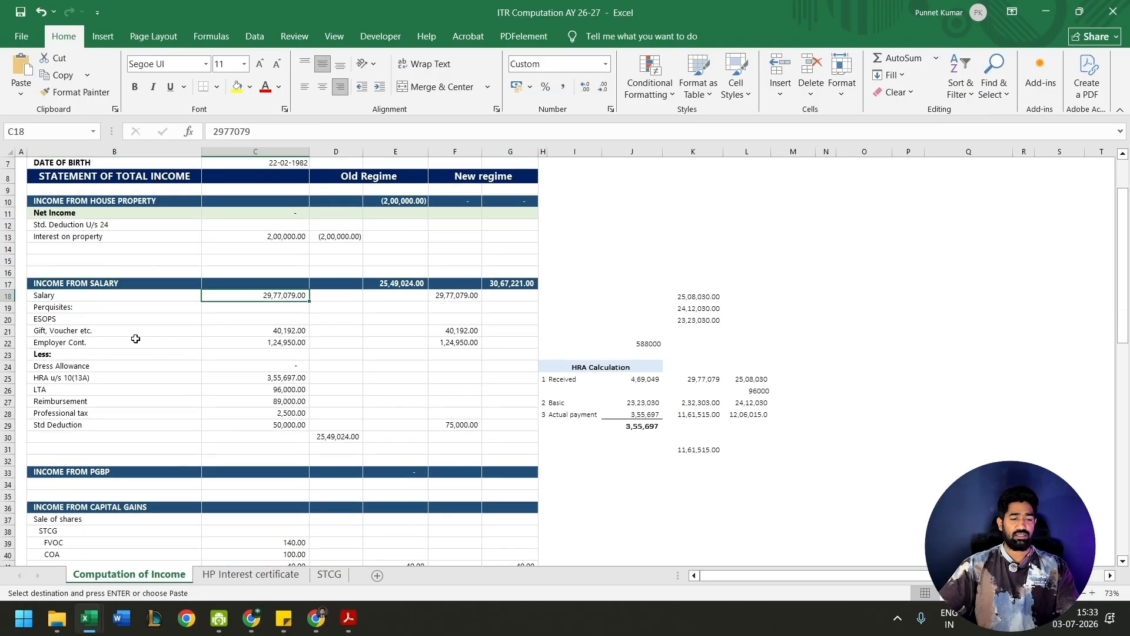
key("Down")
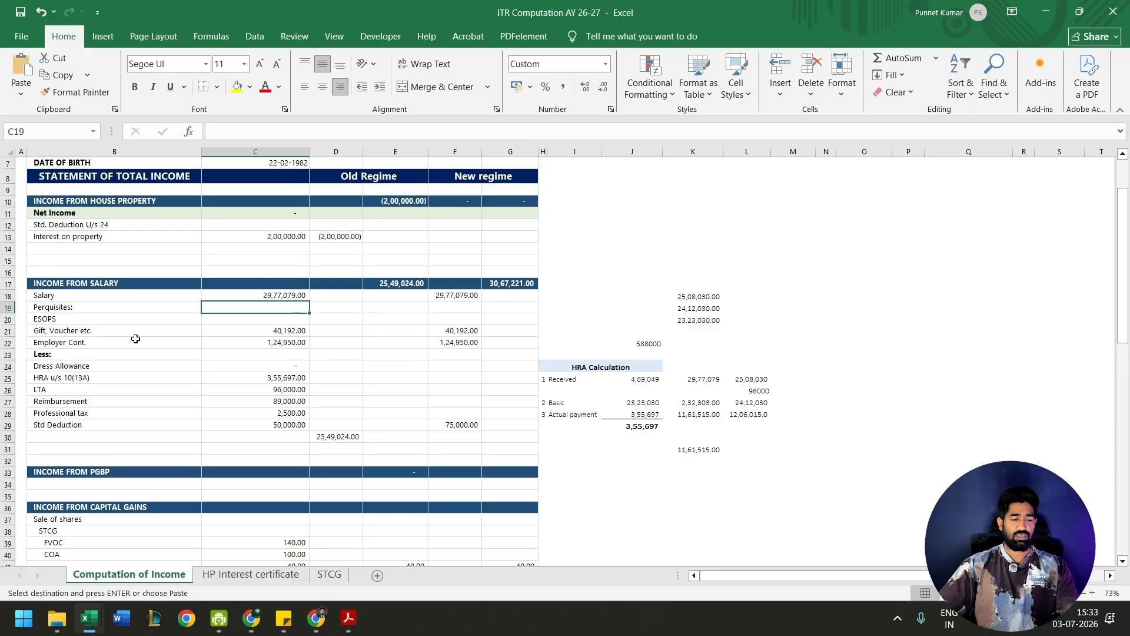
key("Down")
key("Down")
key("shift+Down")
key("Up")
key("Up")
key("Up")
key("shift+Down")
key("shift+Down")
key("shift+Down")
key("shift+Down")
key("ctrl+v")
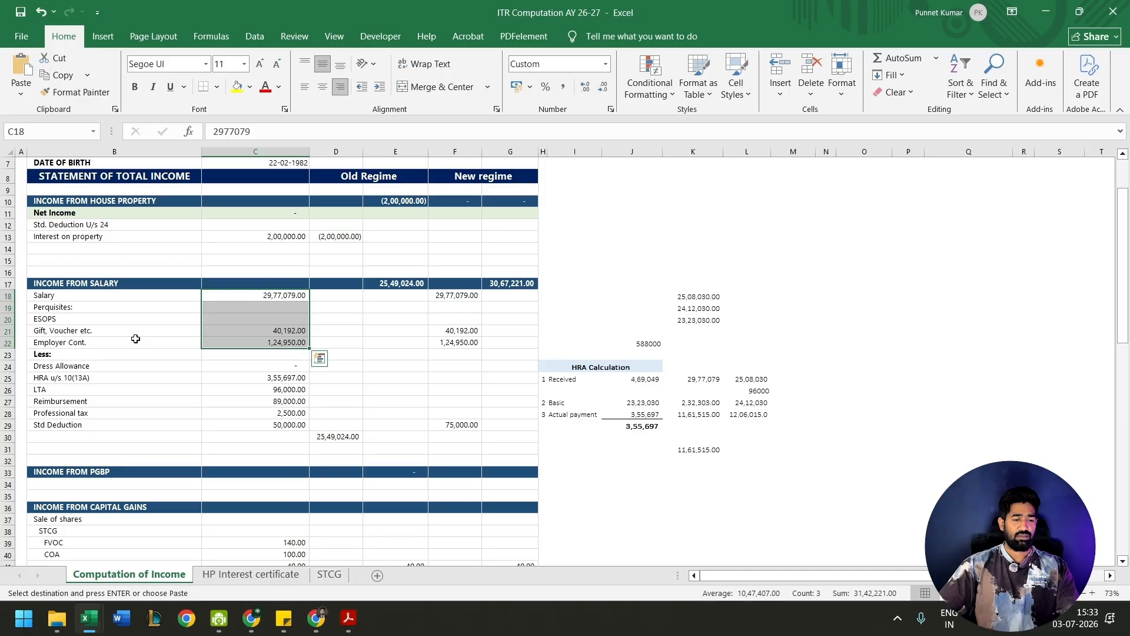
- Recheck the combined amount of employer contribution, gift vouchers, ESOPS and salary in column C
key("Down")
key("Down")
key("Down")
key("Down")
key("shift+Up")
key("shift+Up")
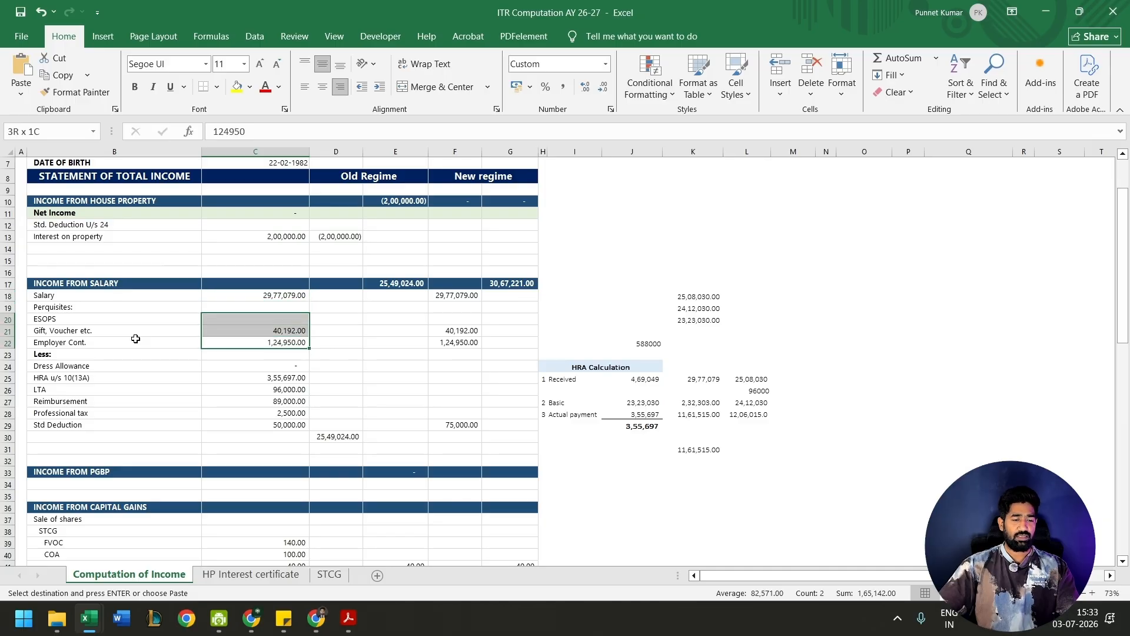
key("shift+Up")
key("shift+Up")
key("ctrl+v")
- Examine the dress allowance and HRA u/s 10(13A) entries in the salary deductions
left_click(245, 366)
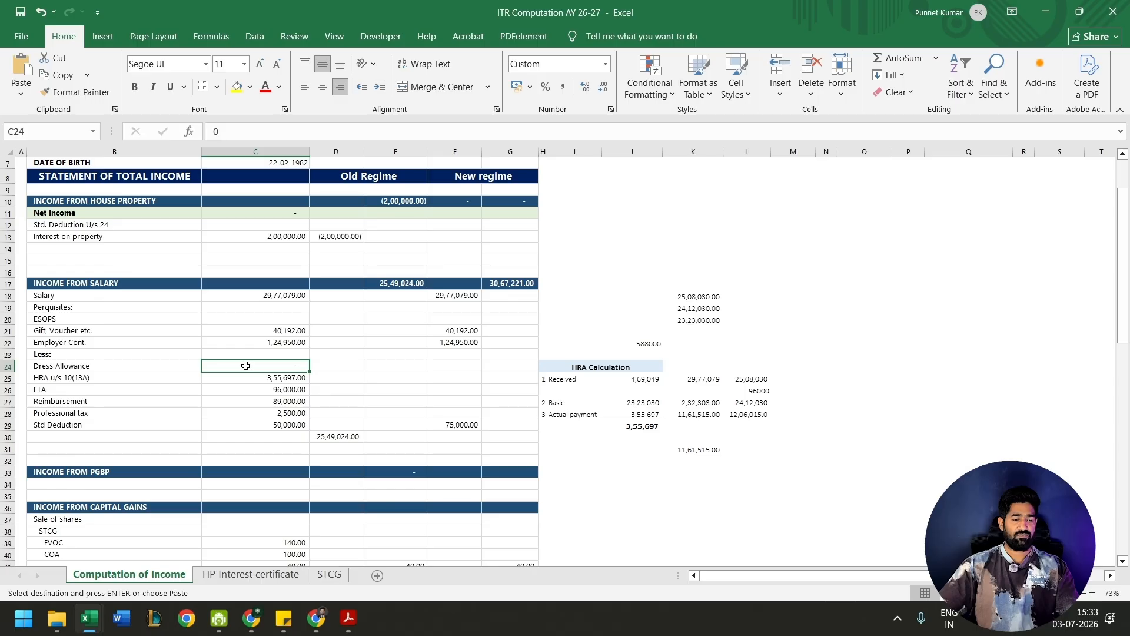
key("shift+Down")
key("ctrl+v")
key("Down")
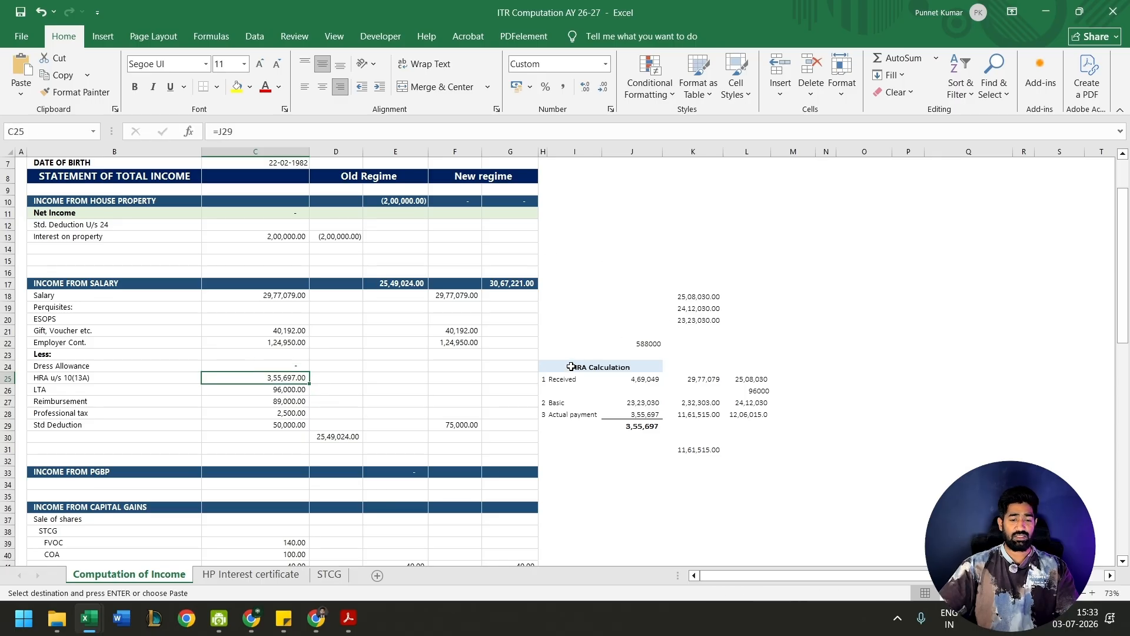
- Examine the LTA, reimbursement, professional tax and standard deduction entries in C26:C29 of the salary deductions
left_click_drag(570, 367, 571, 367)
left_click(285, 390)
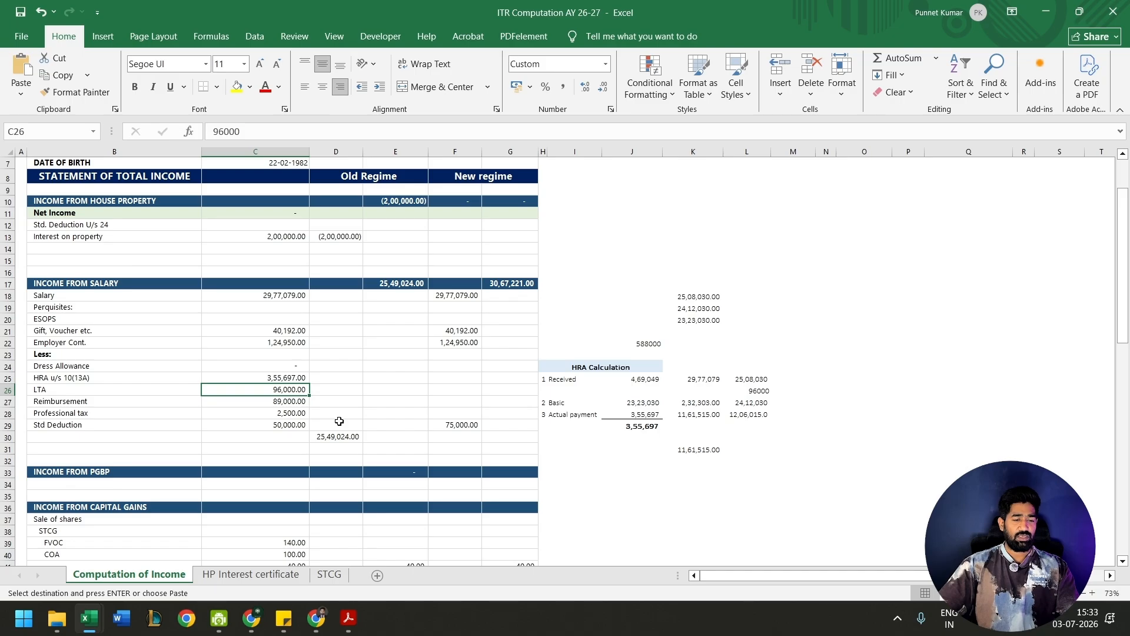
key("Down")
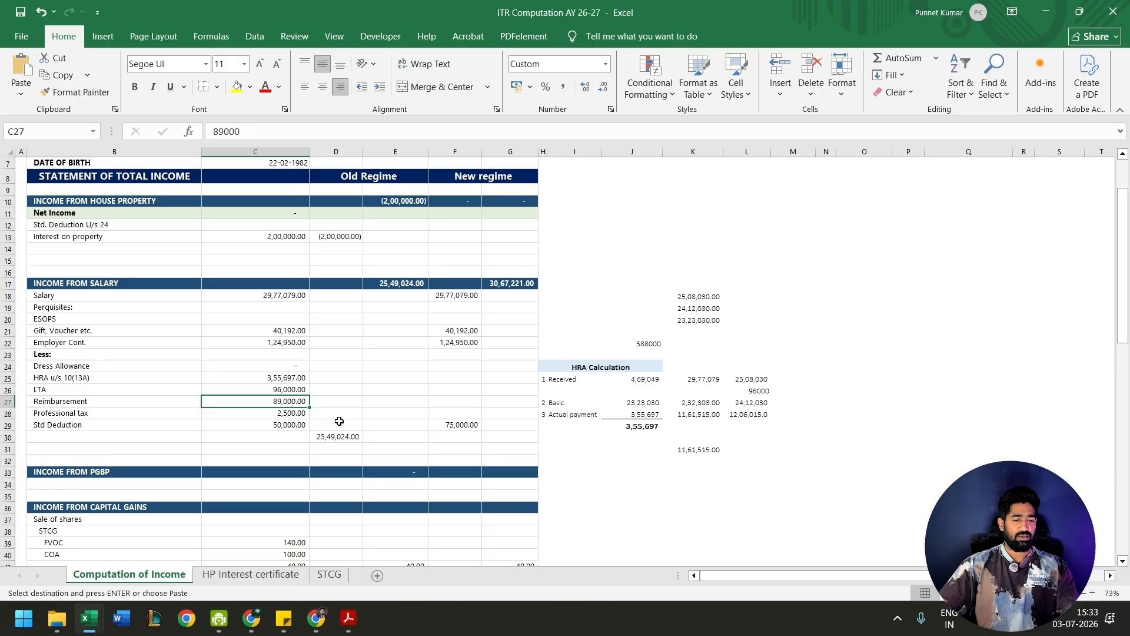
key("Down")
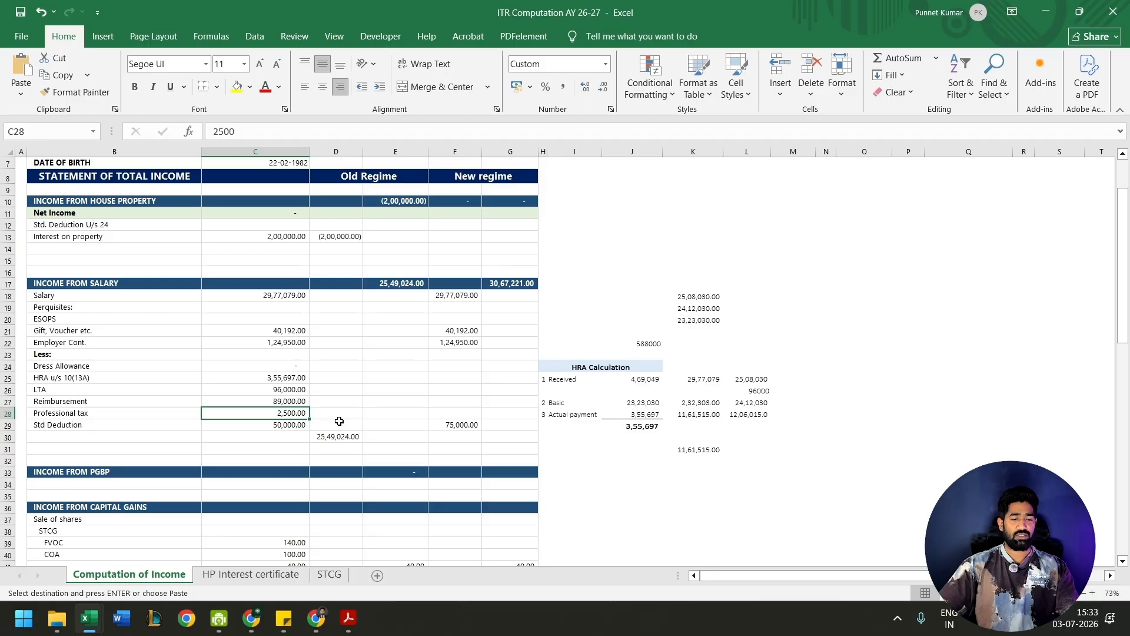
key("Down")
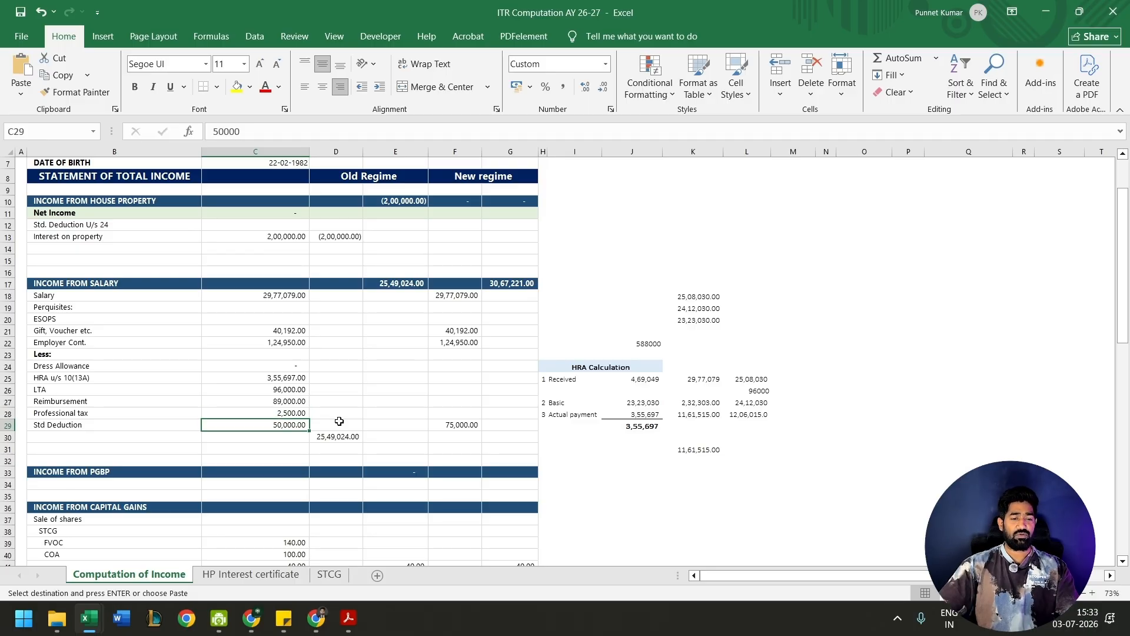
- Compare the income from salary totals in E17 and G17 and check the new regime salary components in column F
key("Right")
key("Down")
key("Up")
key("Up")
key("Up")
key("Up")
key("Up")
key("Up")
key("Up")
key("Up")
key("Up")
key("Up")
key("Up")
key("Up")
key("Up")
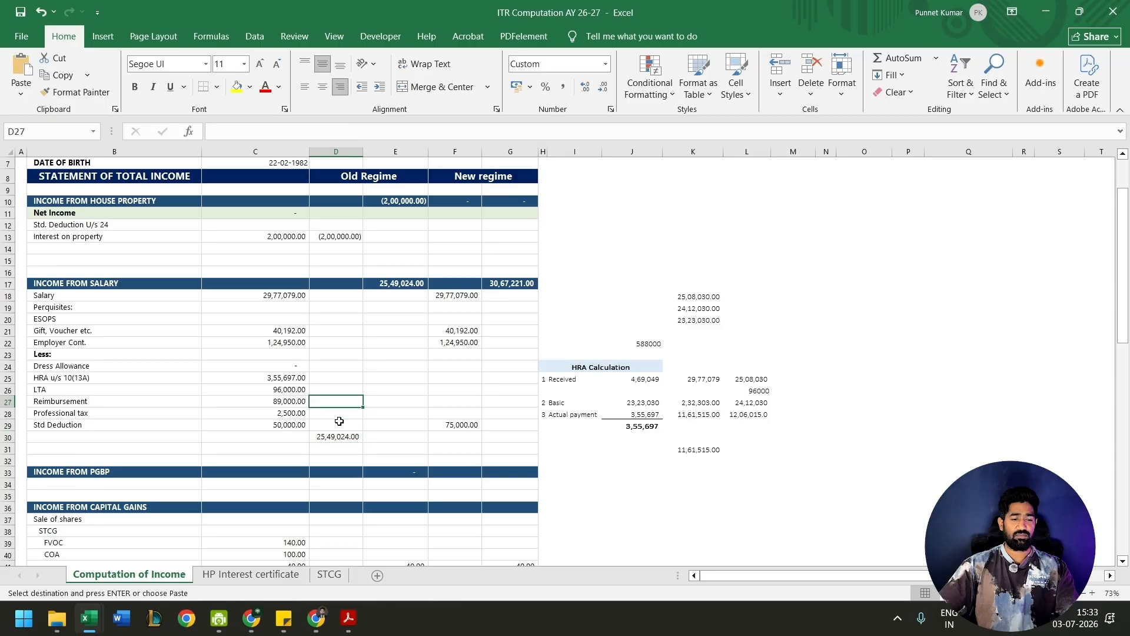
key("Right")
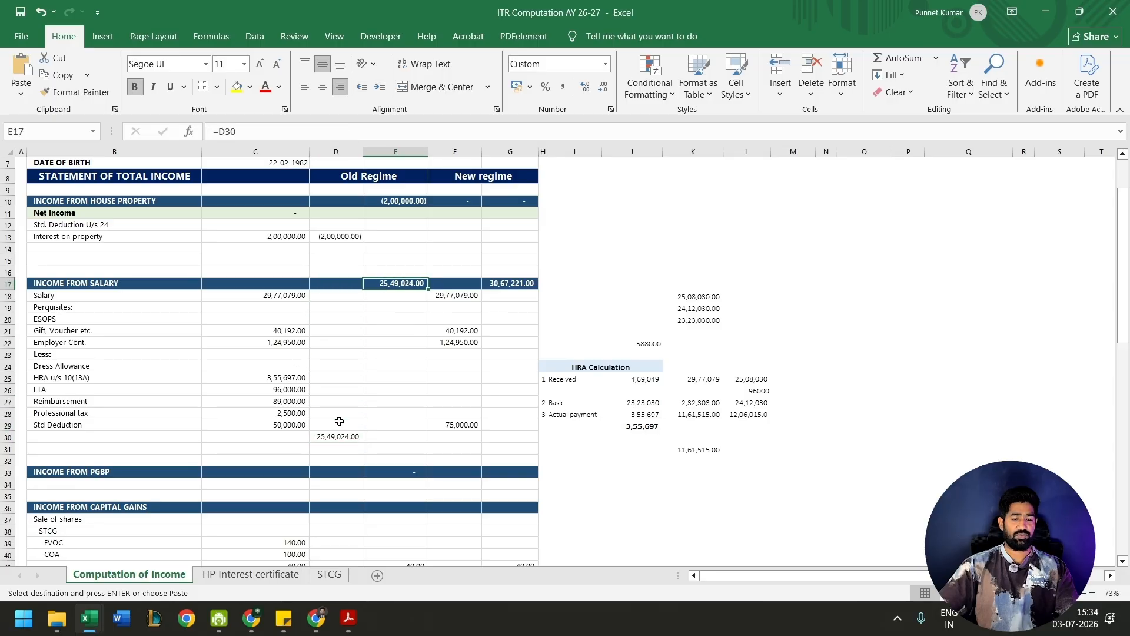
key("Right")
key("Right")
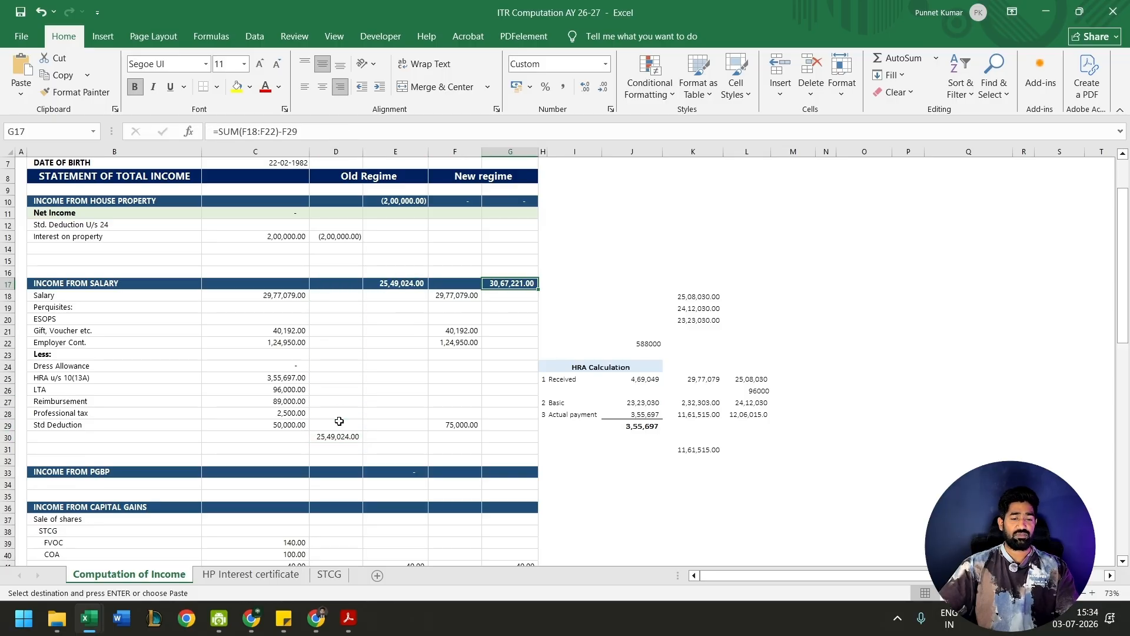
key("Left")
key("Down")
key("Down")
key("Down")
key("Down")
key("Down")
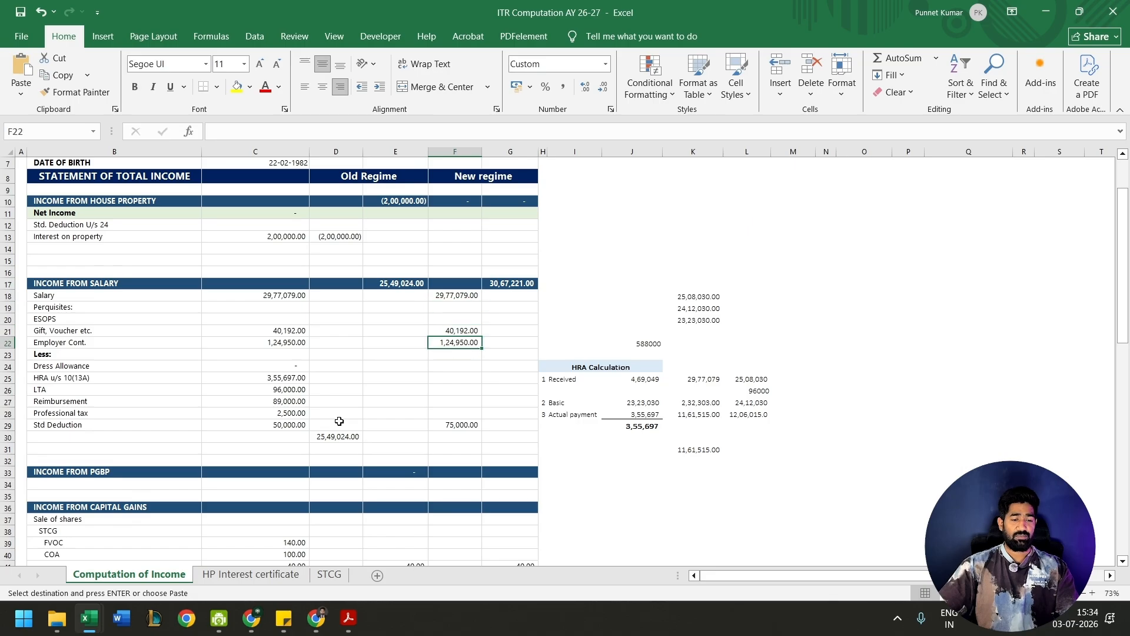
- Review the HRA, LTA, reimbursement and professional tax deductions together in C25:C28
key("Down")
key("Down")
key("Down")
key("Down")
key("Left")
key("Left")
key("Left")
key("Up")
key("shift+Down")
key("shift+Down")
key("shift+Down")
key("ctrl+v")
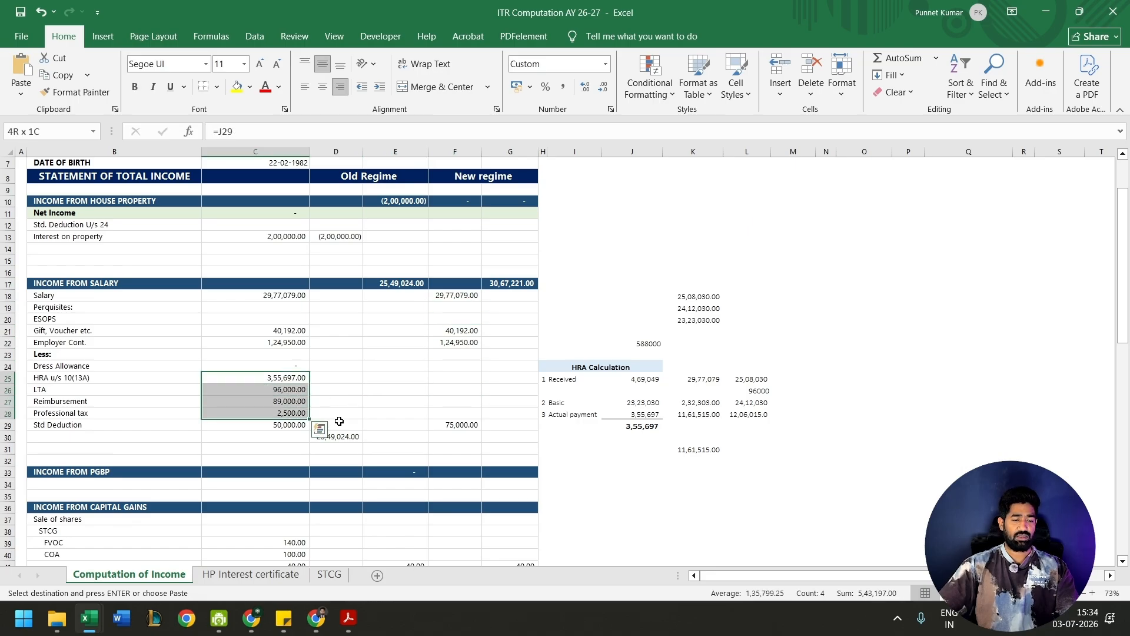
key("Right")
- Check the income from PGBP section for any entries under either regime
key("Right")
key("Right")
scroll(94, 305, "down", 5)
left_click(94, 302)
key("Up")
key("Down")
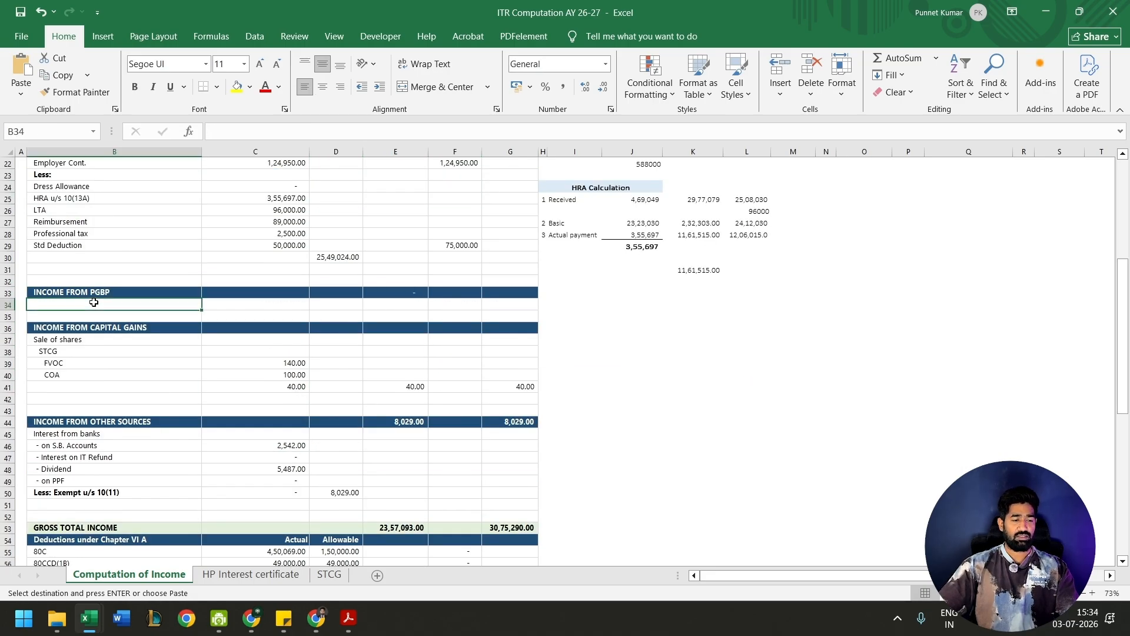
key("Right")
key("Right")
key("Right")
- Examine the short-term capital gain on sale of shares, from FVOC and COA through to both regime columns
key("Right")
key("Left")
key("Left")
key("Down")
key("Down")
key("Left")
key("Left")
key("Down")
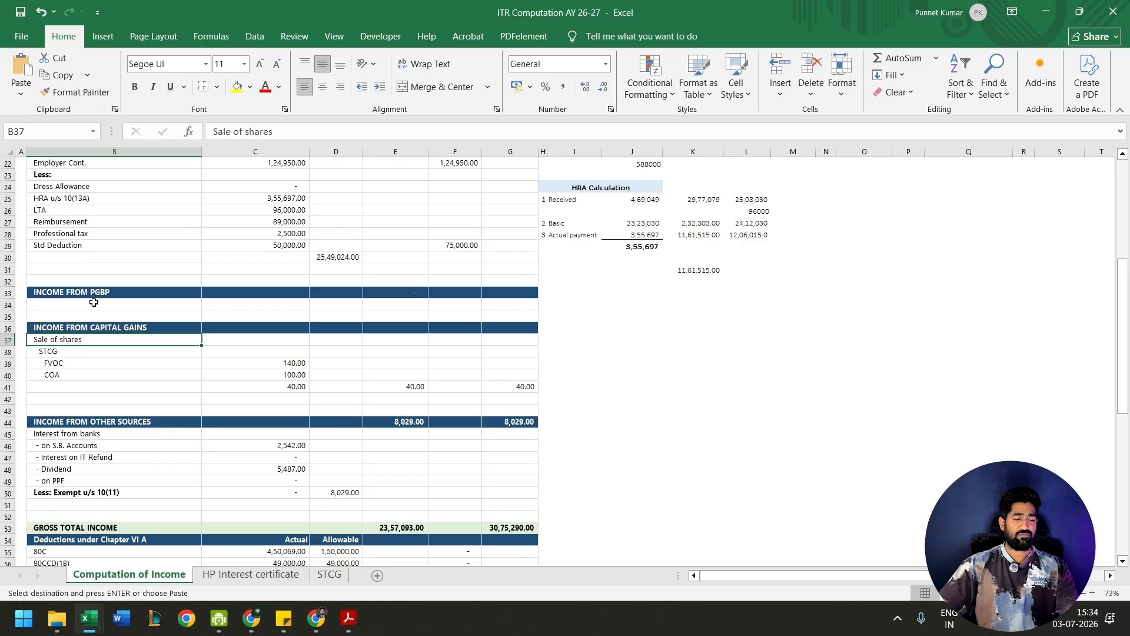
key("Down")
key("Down")
key("Right")
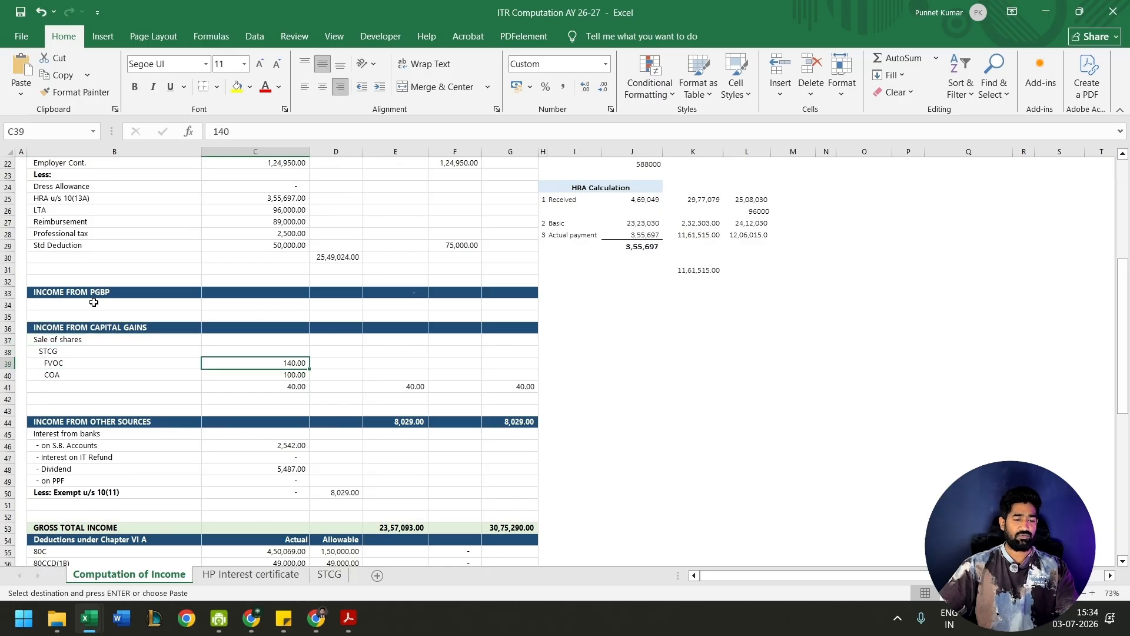
key("Down")
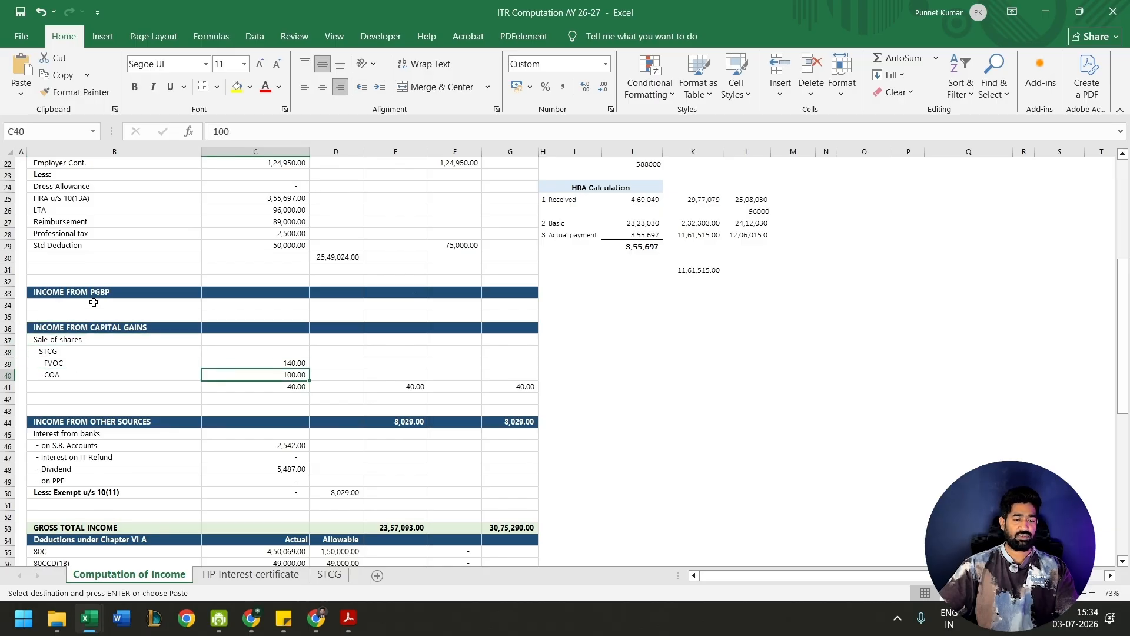
key("Down")
key("Right")
key("Right")
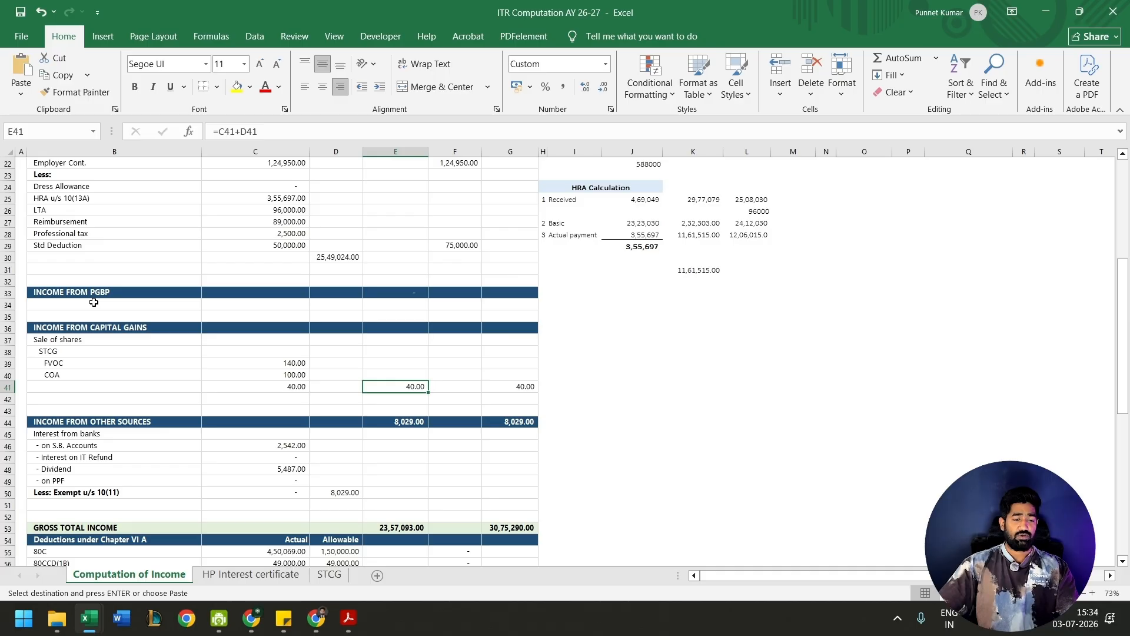
key("Right")
key("Right")
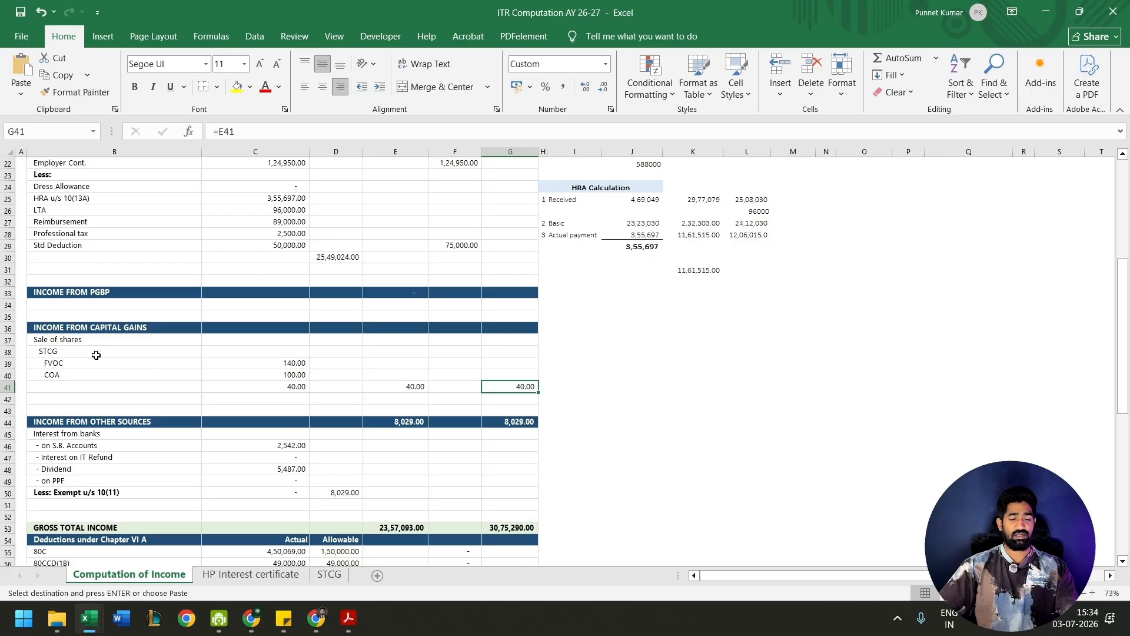
- Examine the savings interest and dividend entries under income from other sources
scroll(96, 354, "down", 2)
left_click(114, 352)
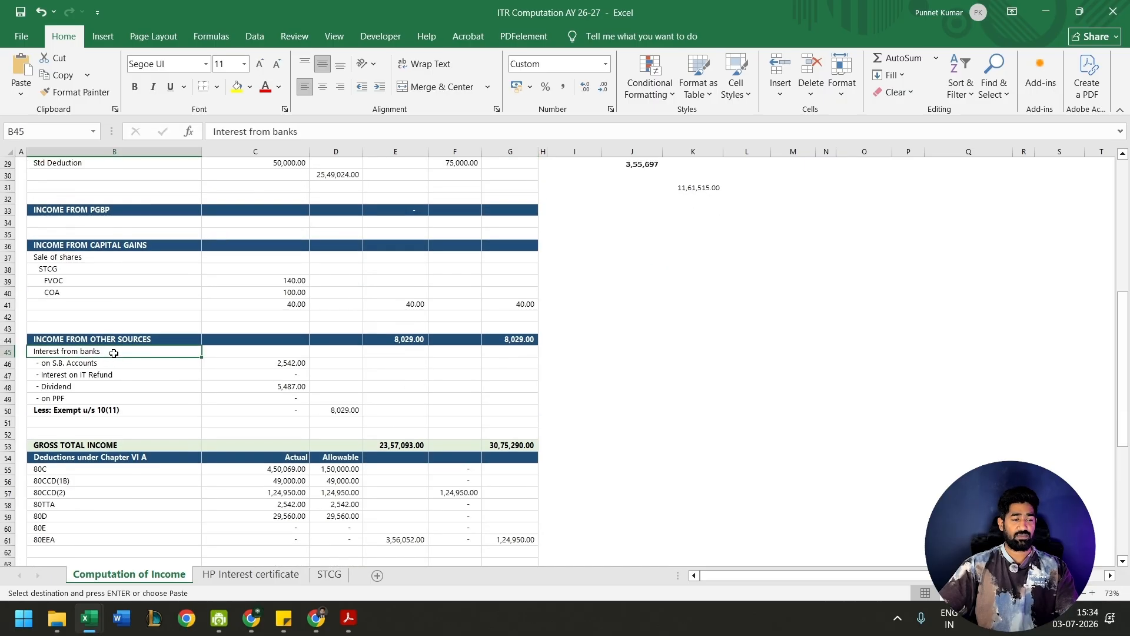
key("Down")
key("Down")
key("Down")
key("Right")
key("Right")
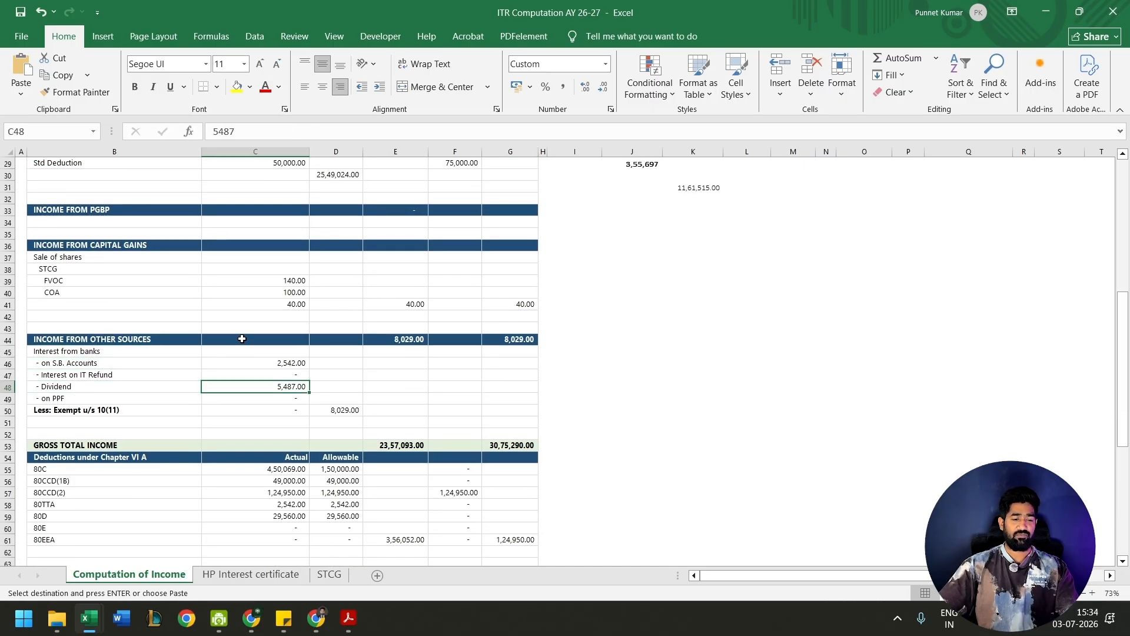
key("Down")
key("Down")
key("Right")
key("Down")
key("Down")
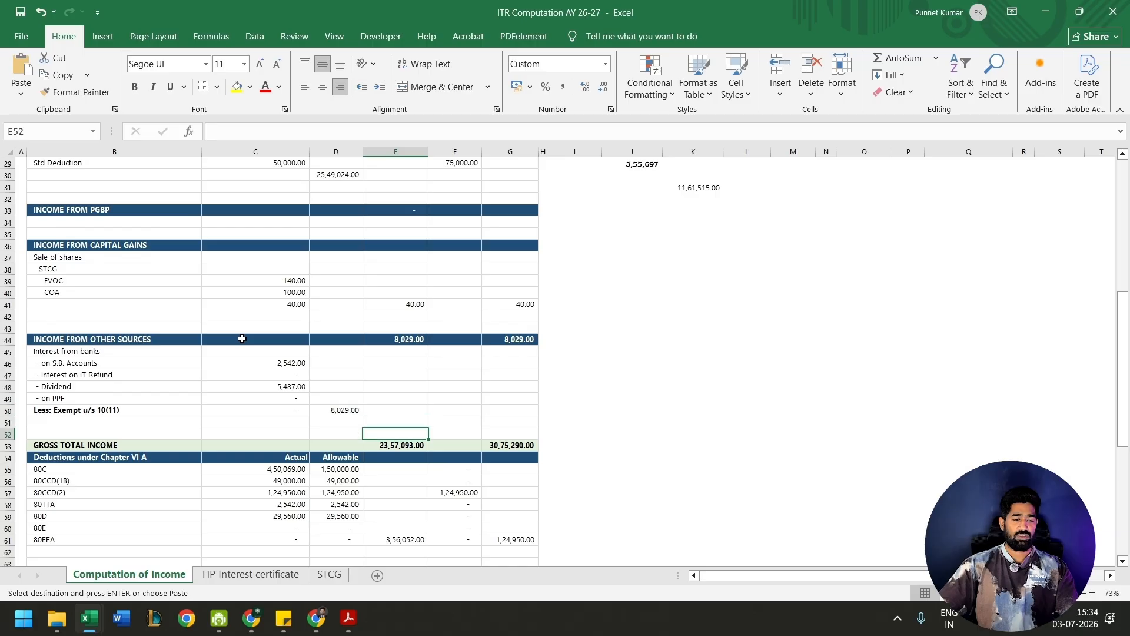
- Compare the gross total income under the old regime and the new regime in row 53
scroll(241, 337, "down", 3)
left_click(388, 339)
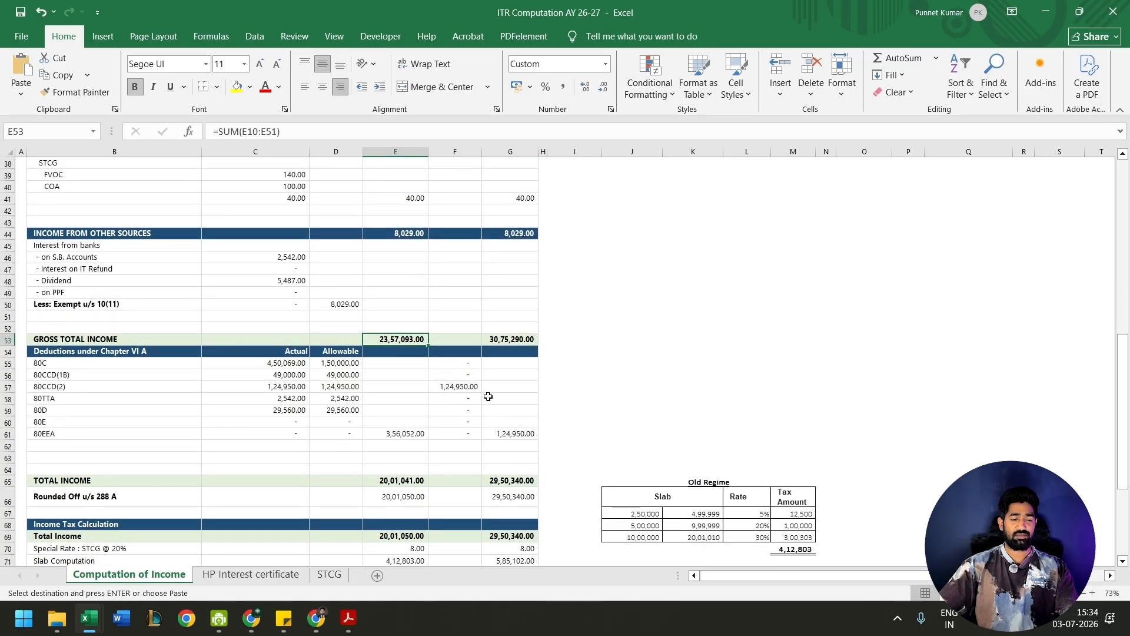
key("Right")
key("Right")
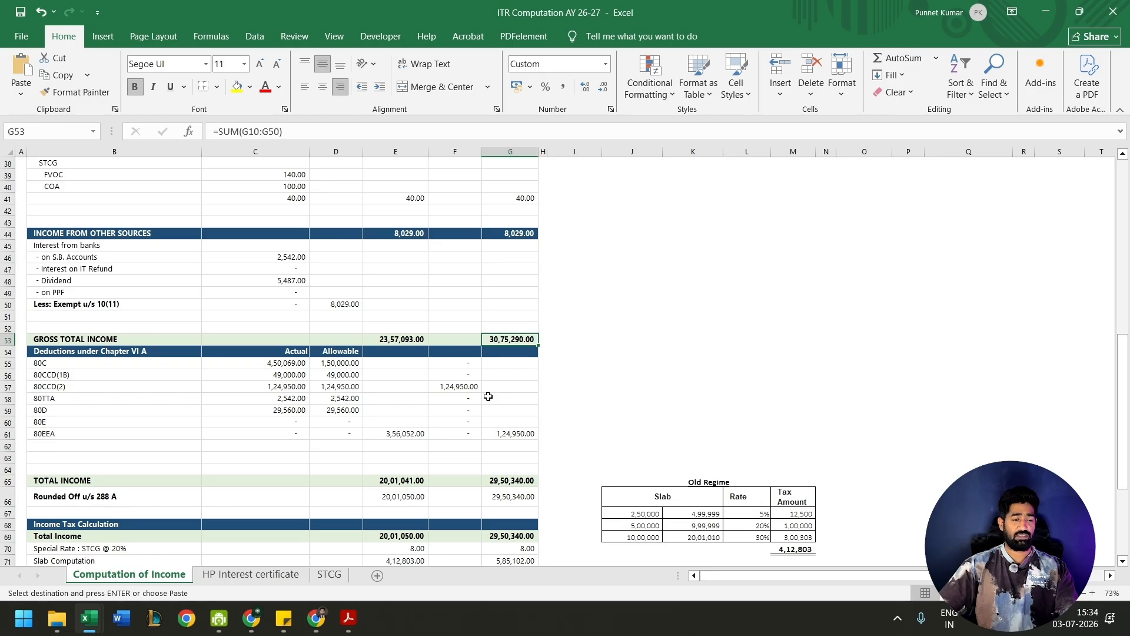
- Compare the actual Chapter VI A deductions with the allowable 80C amount
left_click(330, 361)
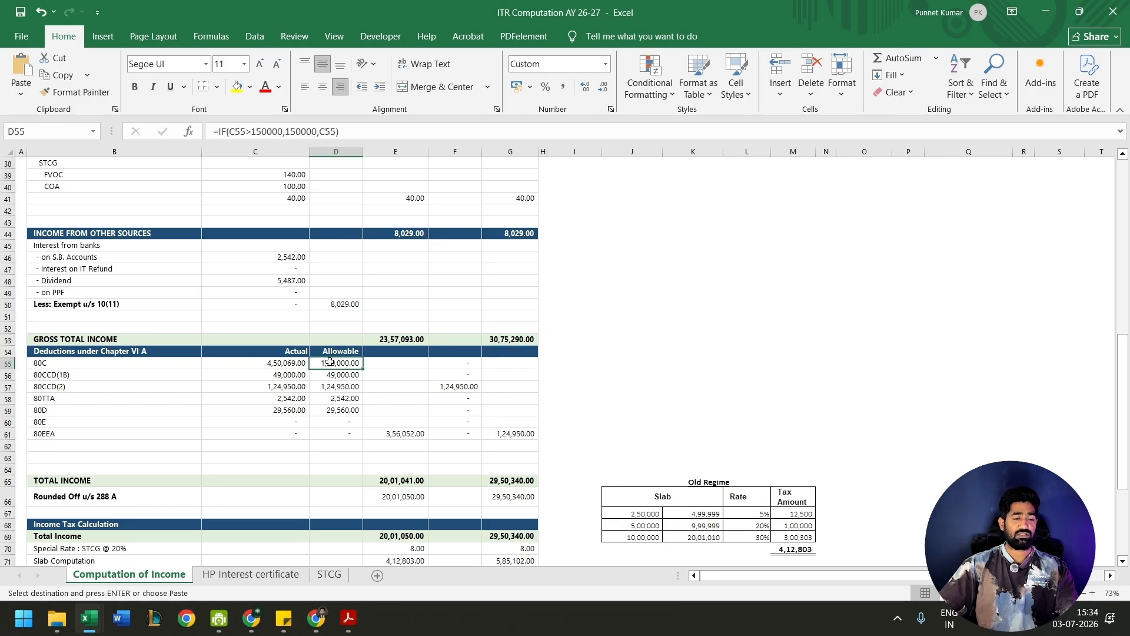
key("Left")
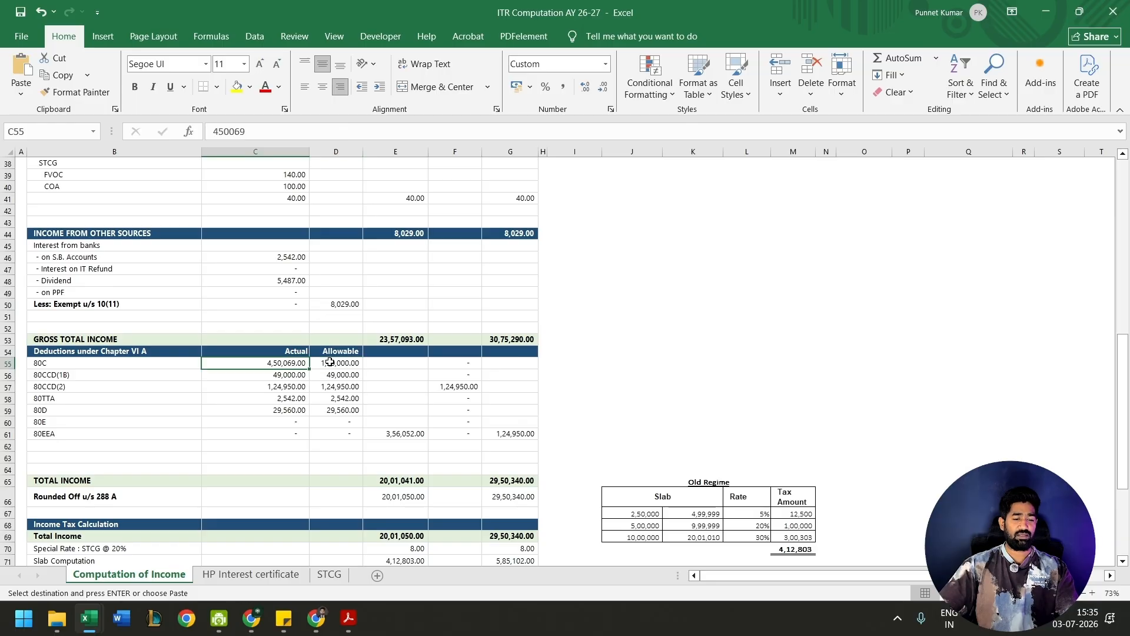
key("shift+Down")
key("shift+Down")
key("shift+Down")
key("shift+Down")
key("Right")
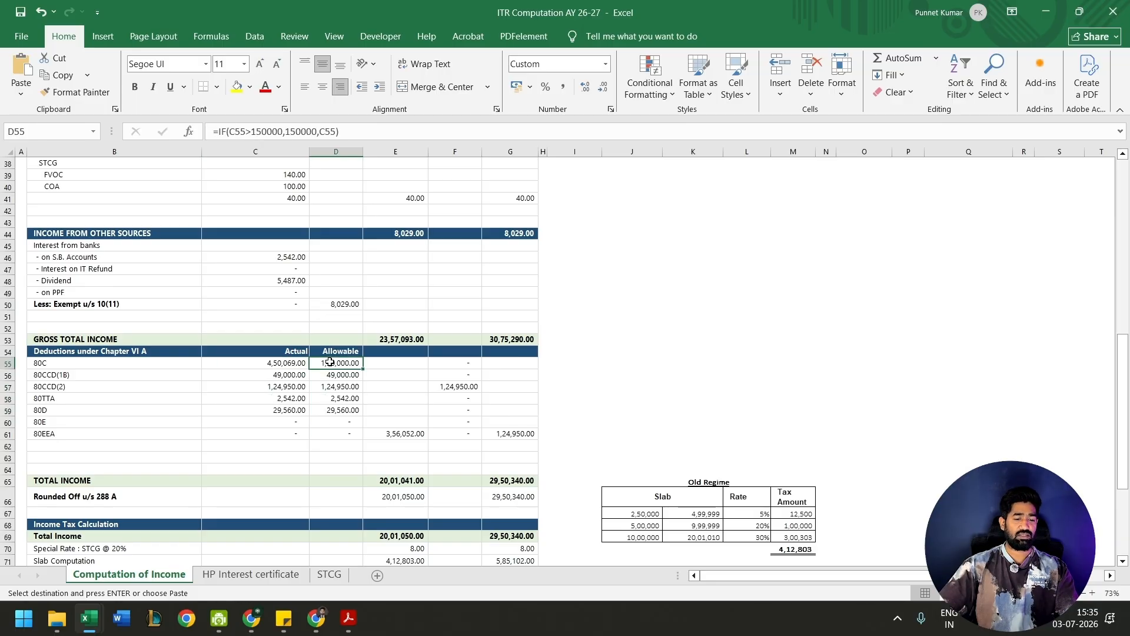
- Review the allowable deductions in D55:D59 together and check their total in E61
key("shift+Down")
key("shift+Down")
key("shift+Down")
key("shift+Down")
key("ctrl+v")
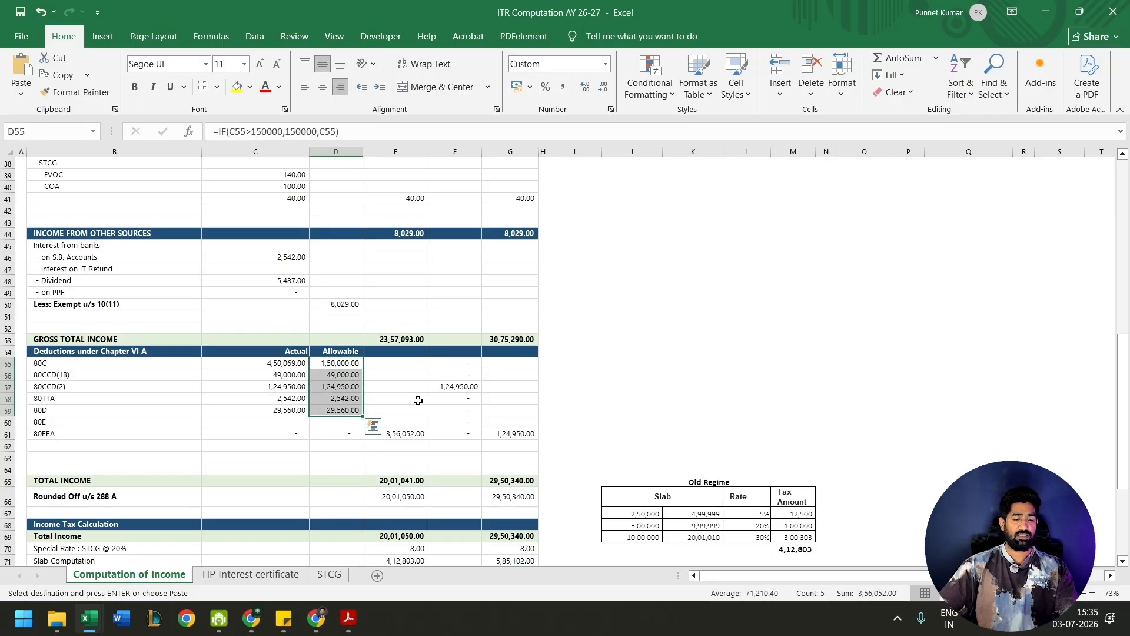
key("Right")
key("Down")
key("Left")
key("ctrl+Down")
key("Right")
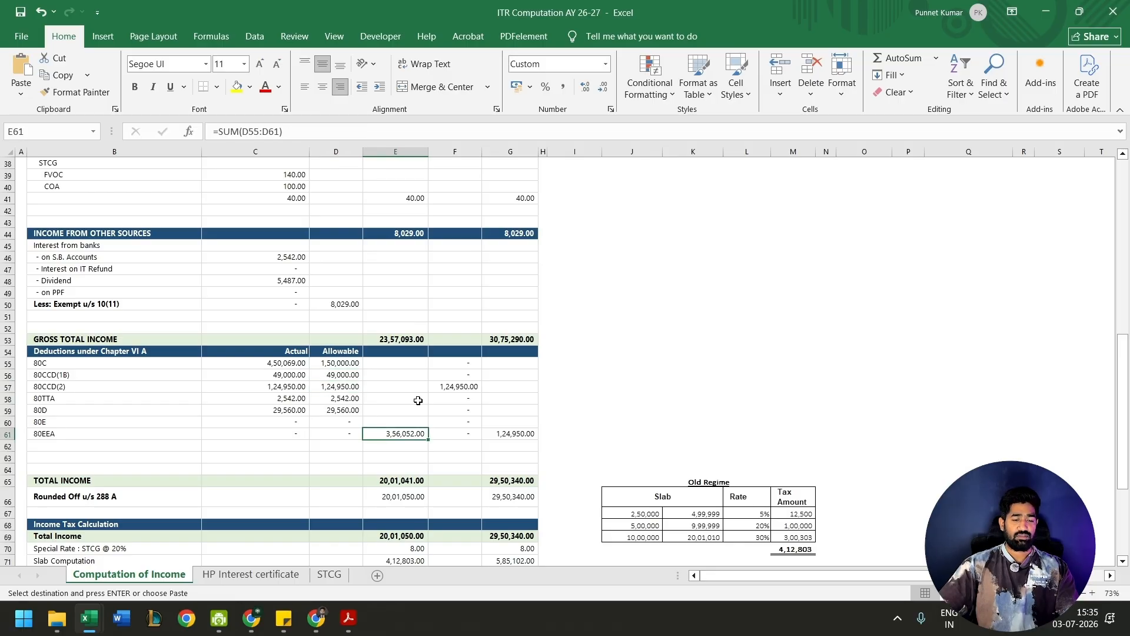
- Examine the total income, slab computation, 4% health and education cess and tax liability in the income tax calculation
scroll(418, 400, "down", 1)
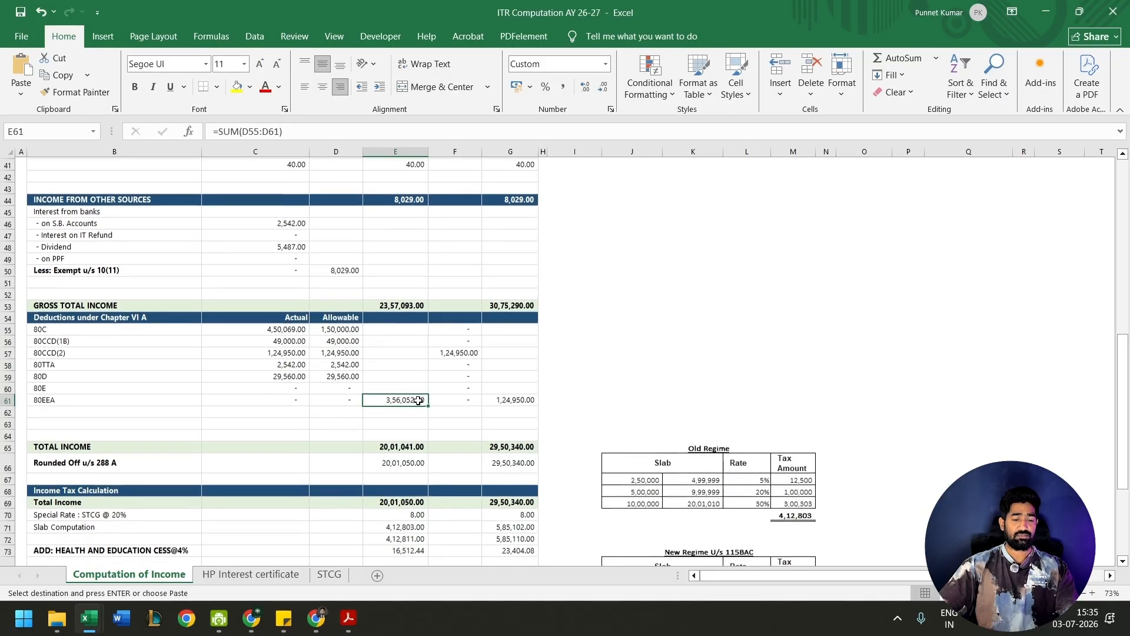
left_click(400, 447)
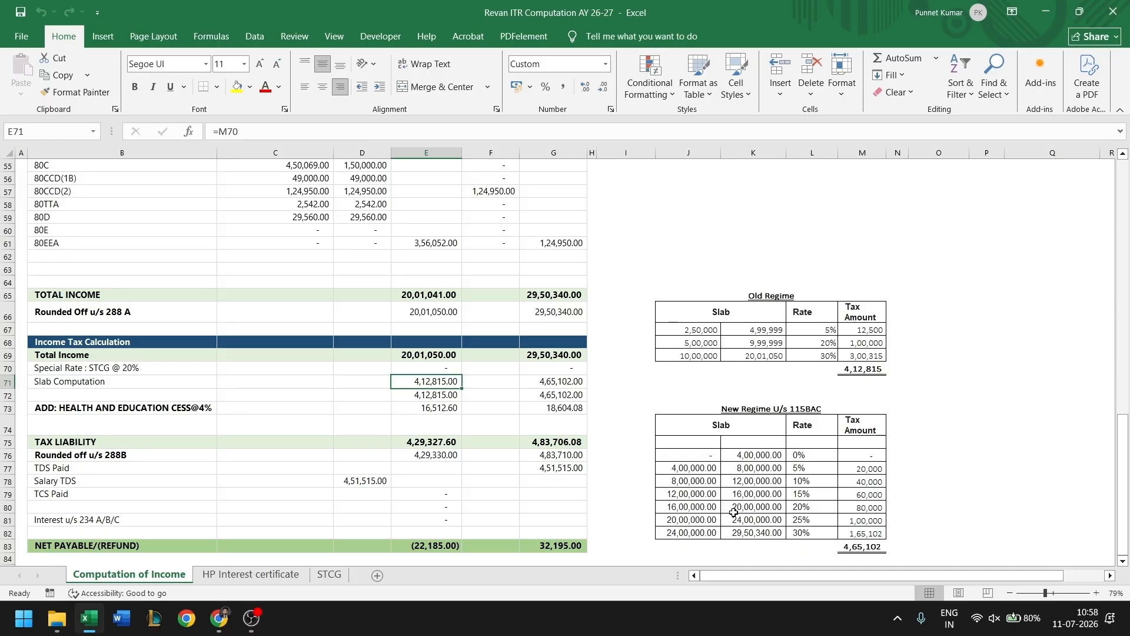
key("Down")
key("Tab")
key("Tab")
key("Return")
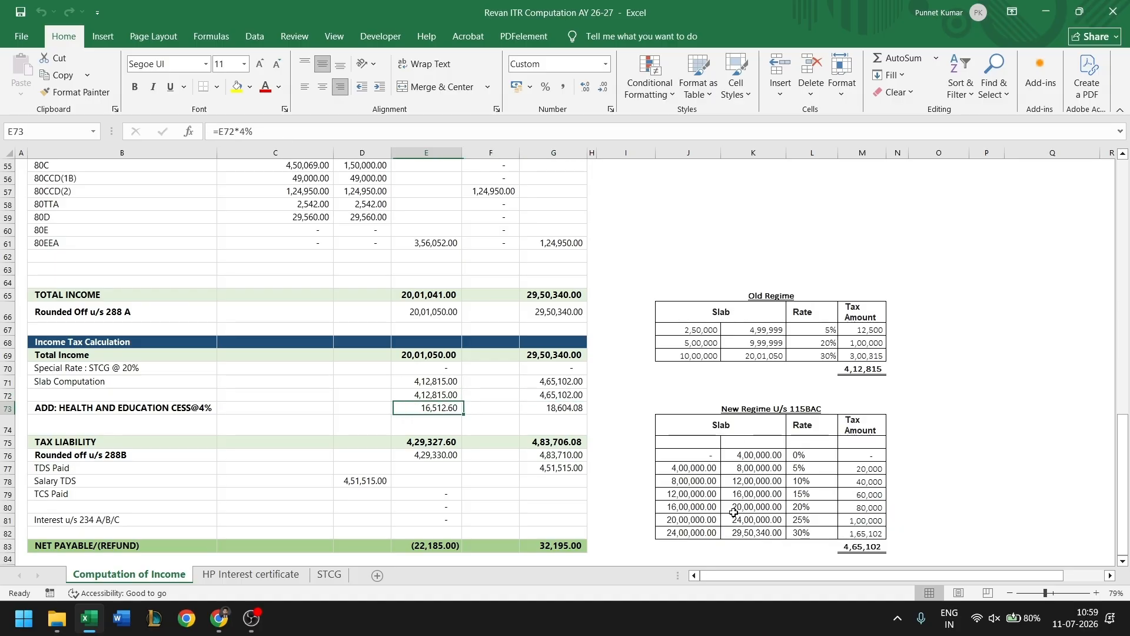
key("Down")
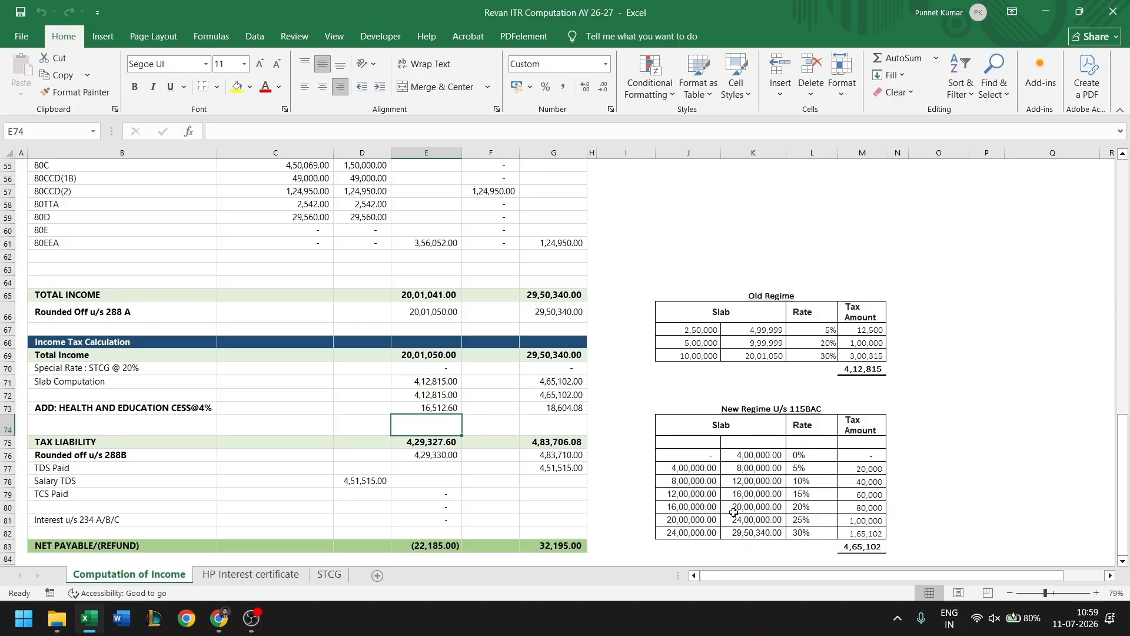
key("Down")
key("Down")
key("Down")
key("Down")
key("Down")
key("Down")
key("Down")
key("Down")
key("Down")
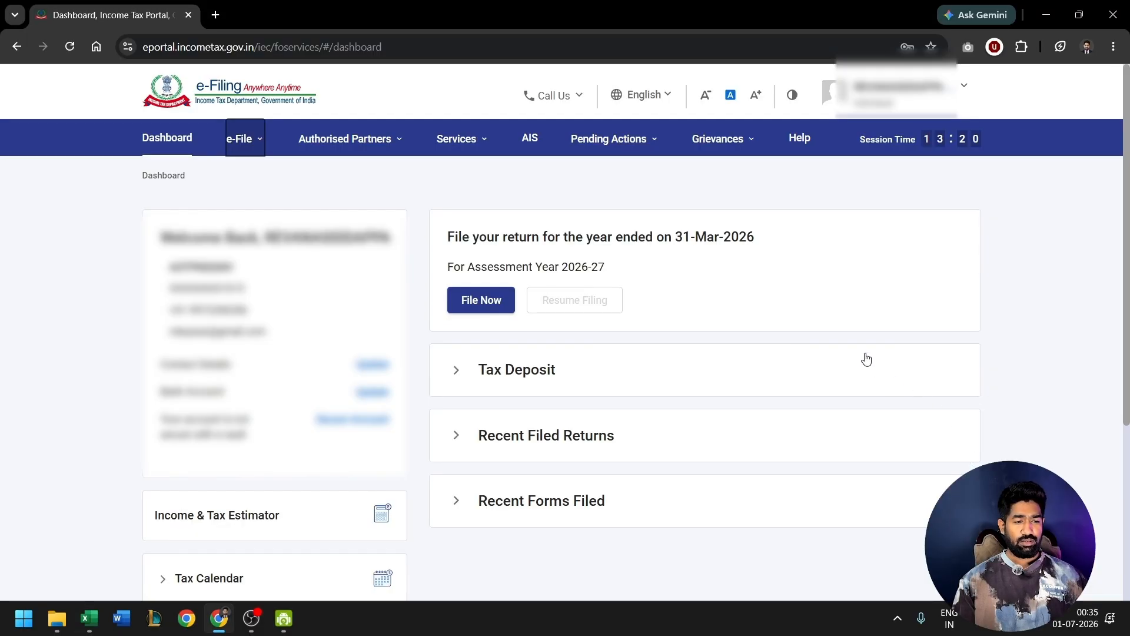
- On the e-Filing portal in the browser, start a new income tax return for assessment year 2026-27 in online mode
left_click(486, 300)
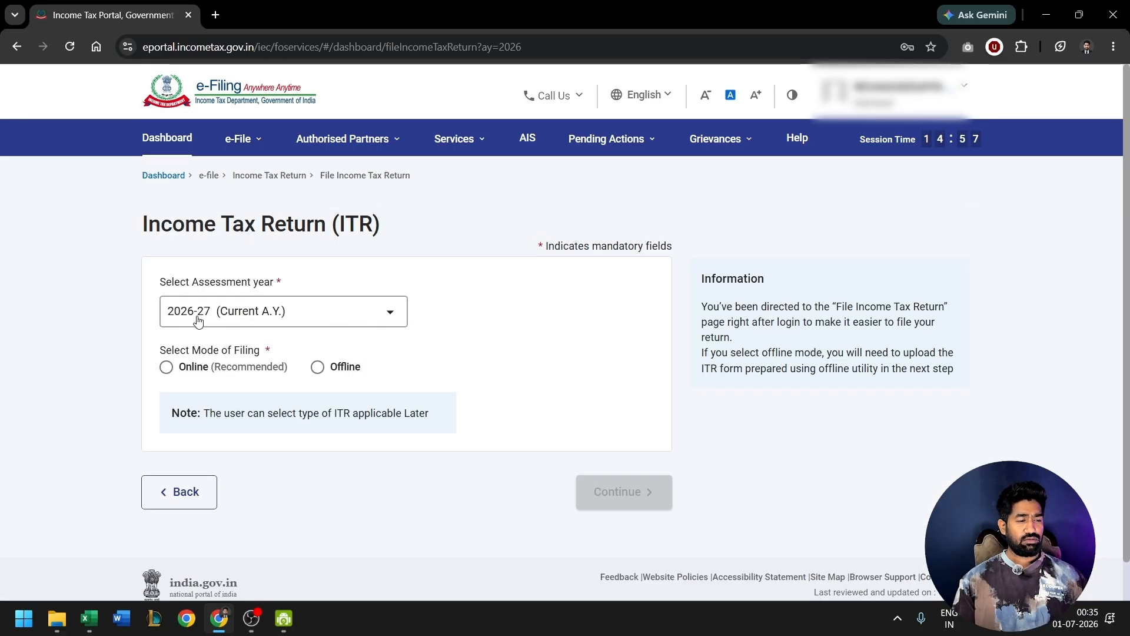
left_click(166, 367)
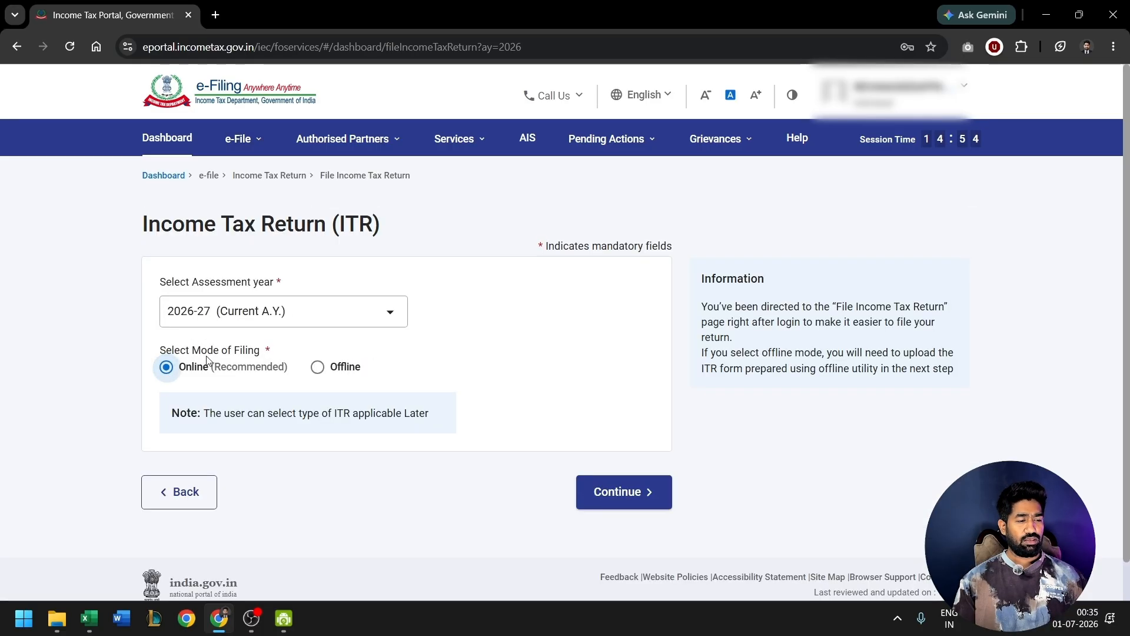
left_click(627, 492)
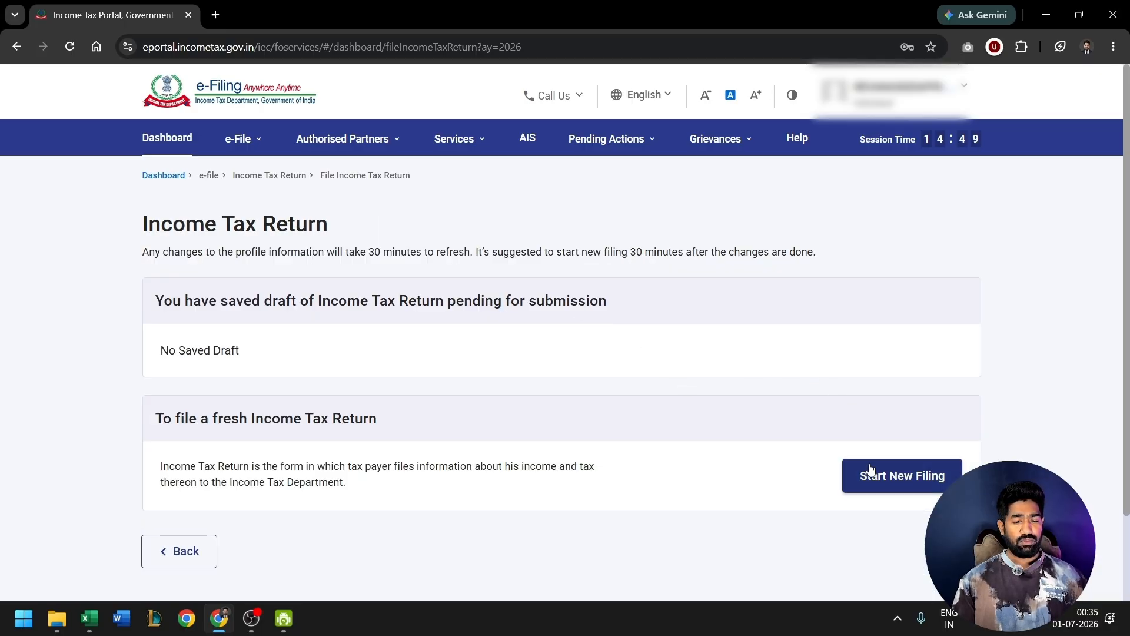
left_click(874, 486)
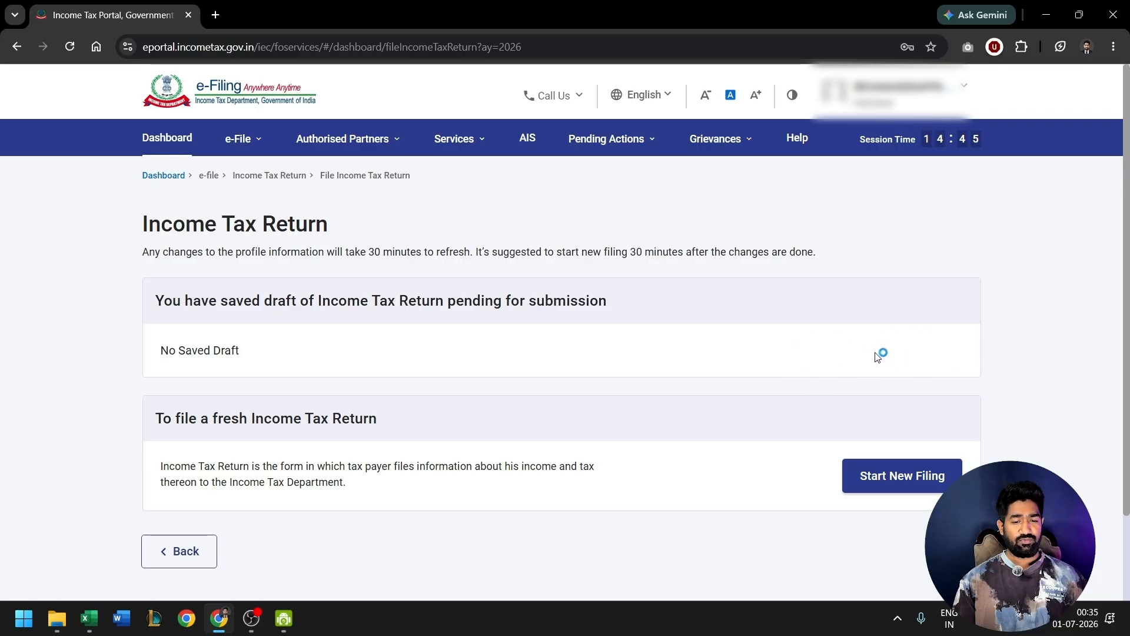
left_click(911, 489)
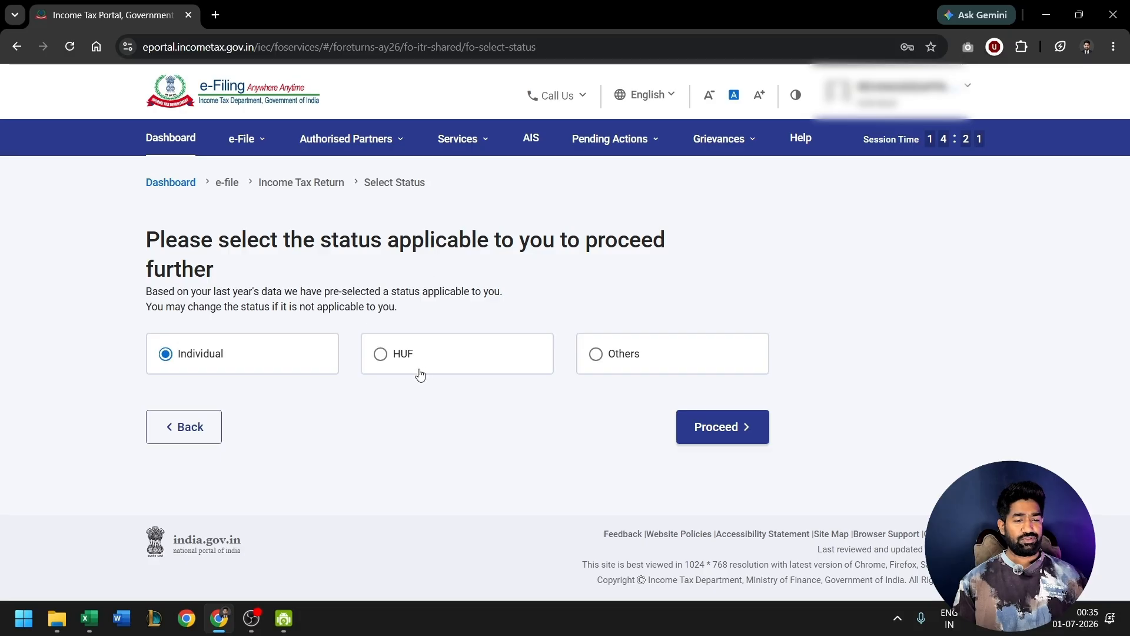
- Proceed with the Individual status and choose ITR-2 as the return form
left_click(722, 425)
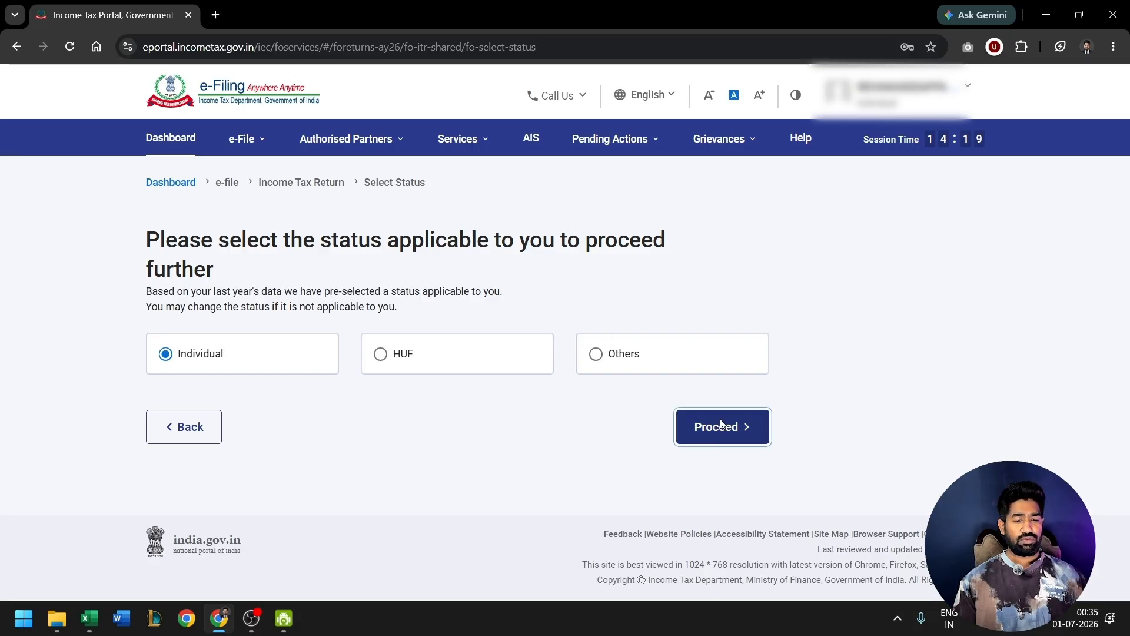
left_click(606, 341)
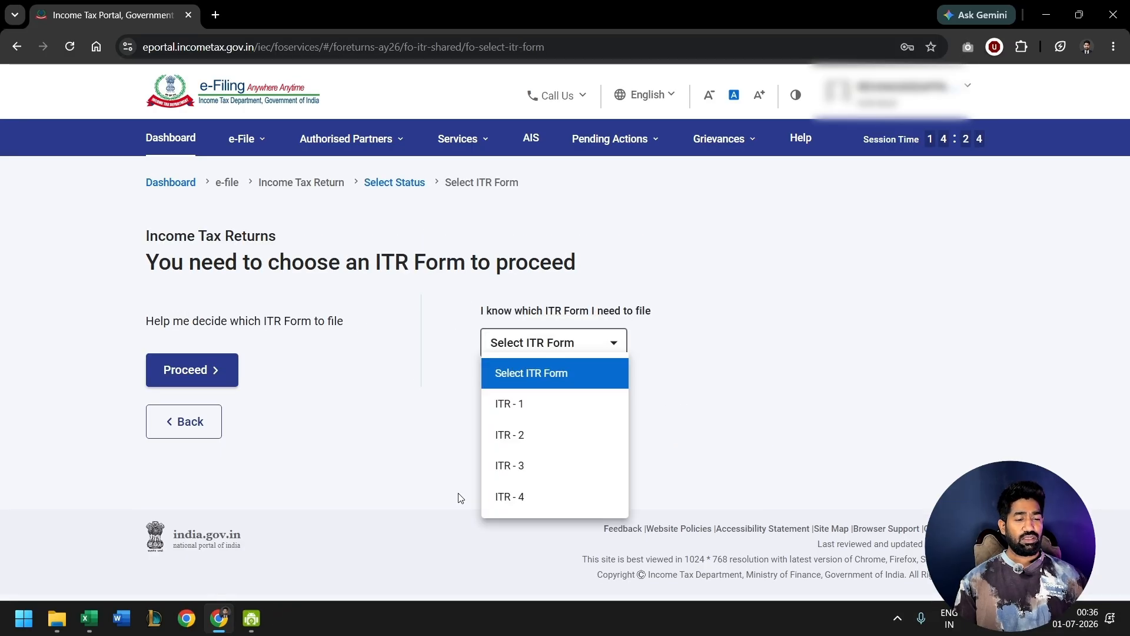
left_click(529, 431)
left_click(531, 432)
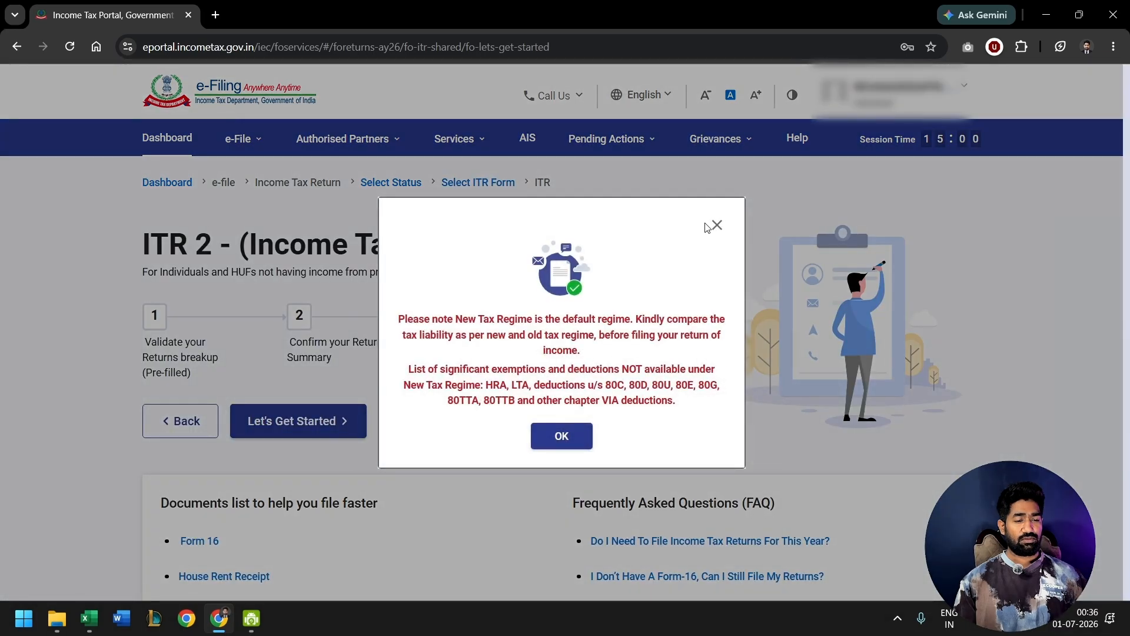
- Acknowledge the notice about the default new tax regime and get started with the ITR-2 return
left_click(559, 446)
scroll(559, 445, "down", 3)
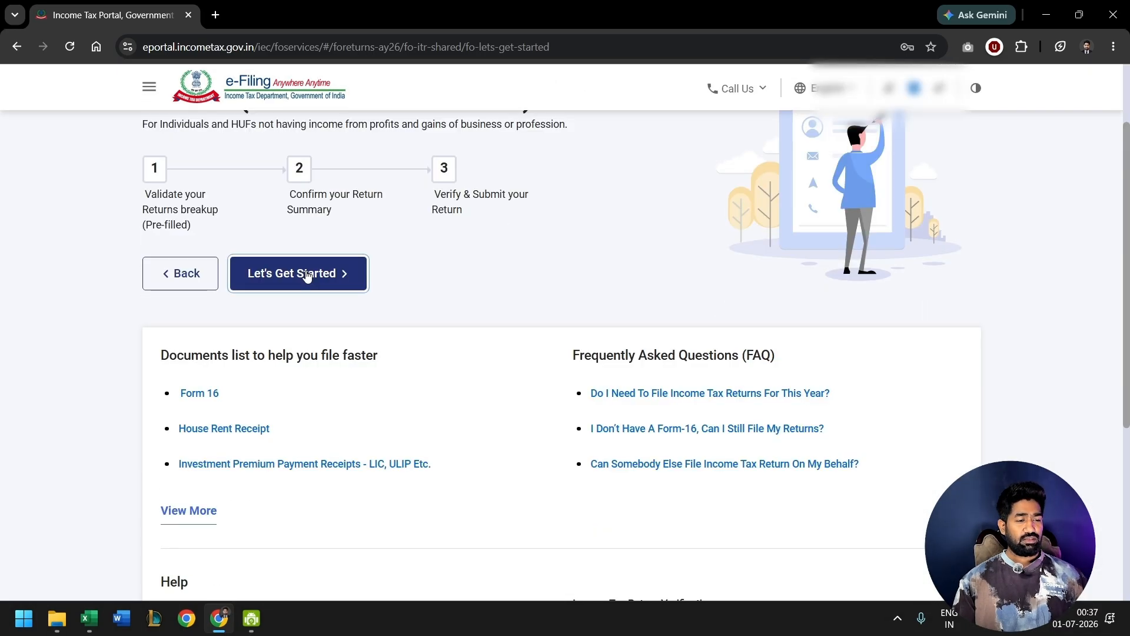
left_click(306, 273)
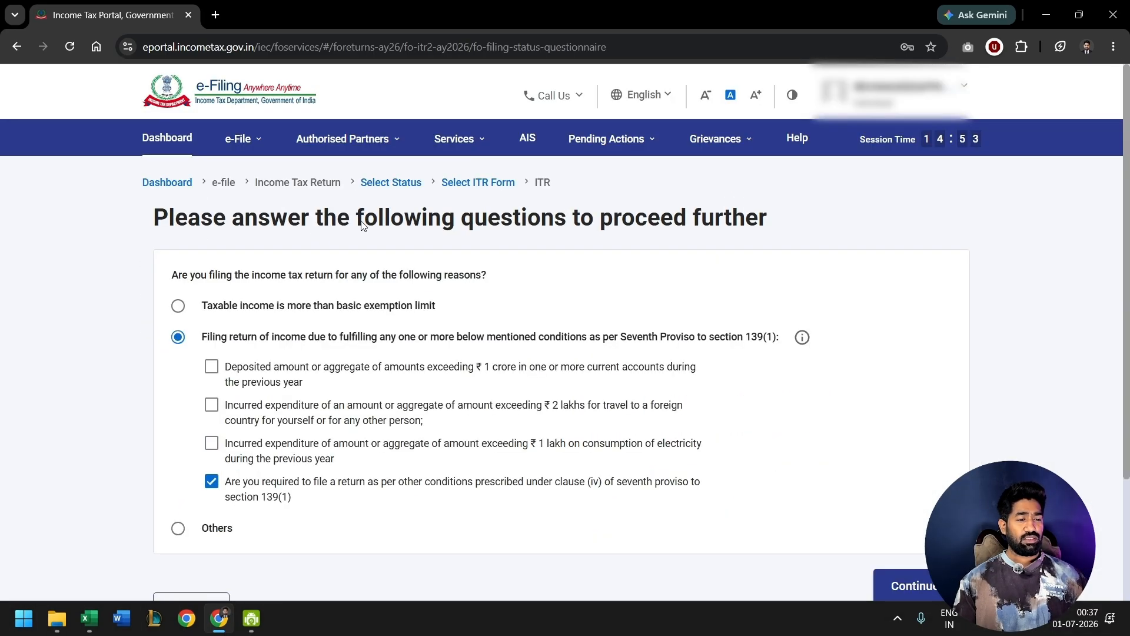
- Give "Taxable income is more than basic exemption limit" as the reason for filing and continue to schedule selection
left_click_drag(363, 227, 456, 228)
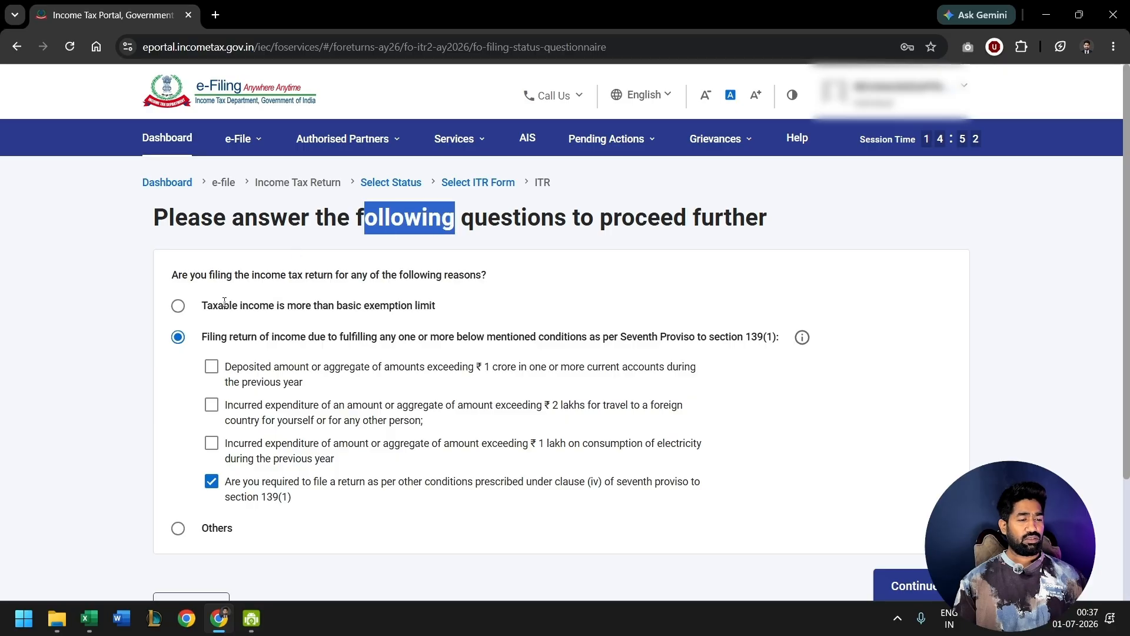
left_click(179, 306)
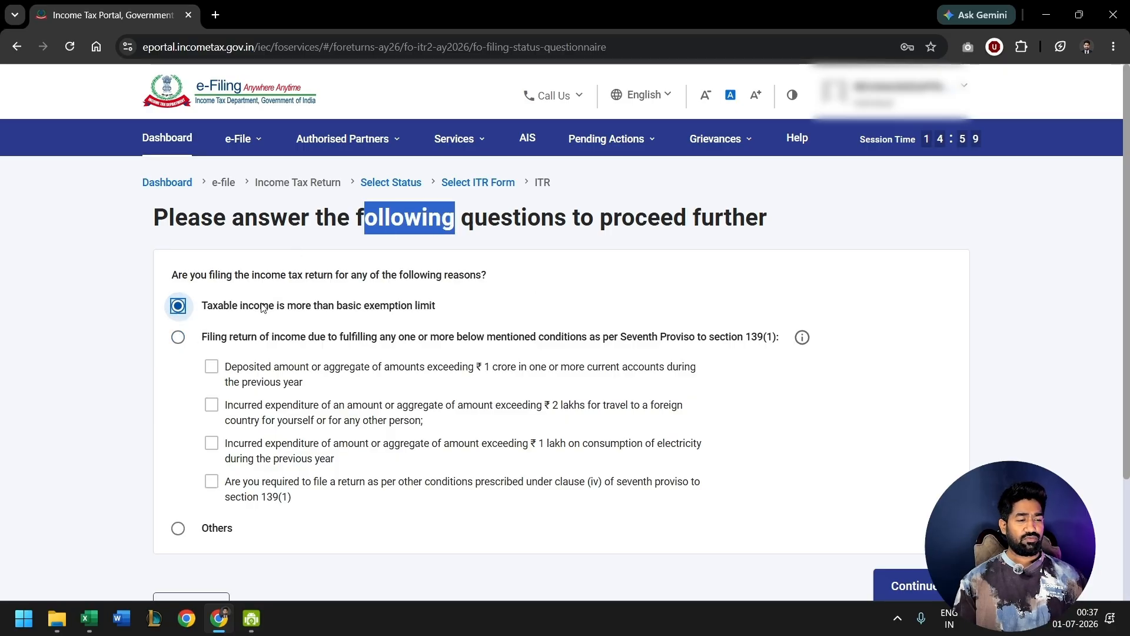
left_click(903, 585)
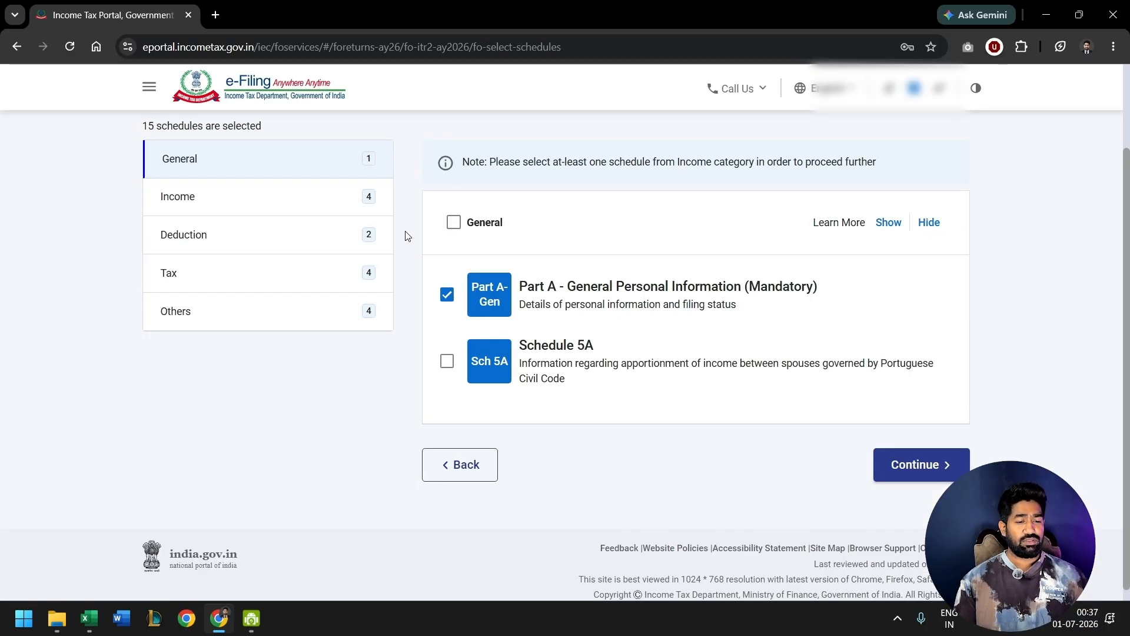
- Add Schedule Capital Gains to the income schedules and check whether Schedule 112A applies
scroll(405, 236, "up", 1)
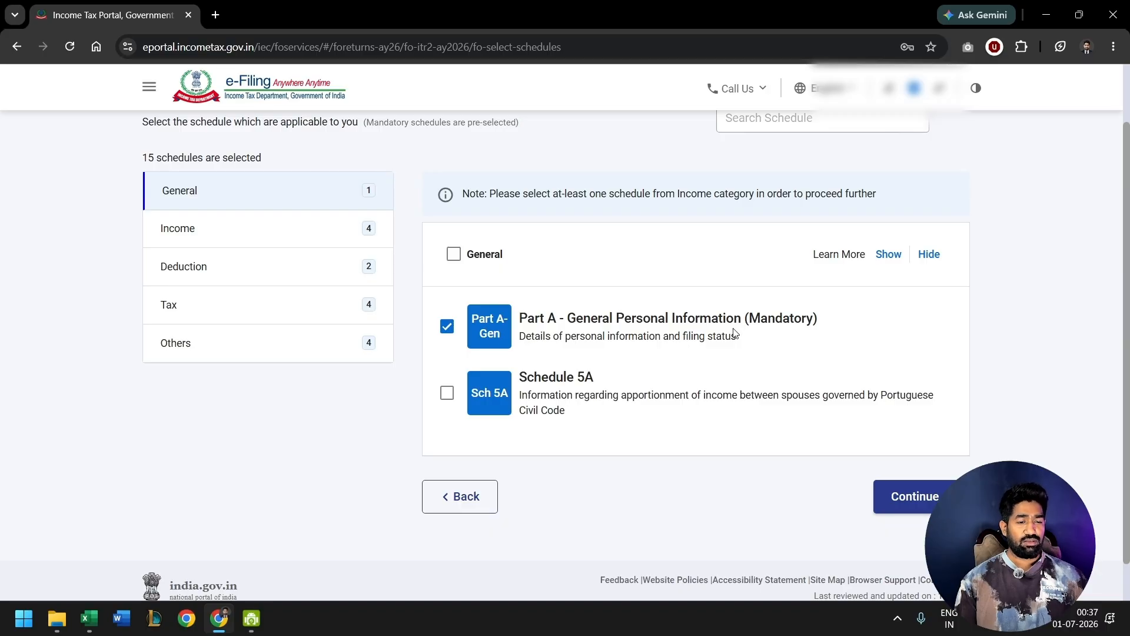
left_click(315, 243)
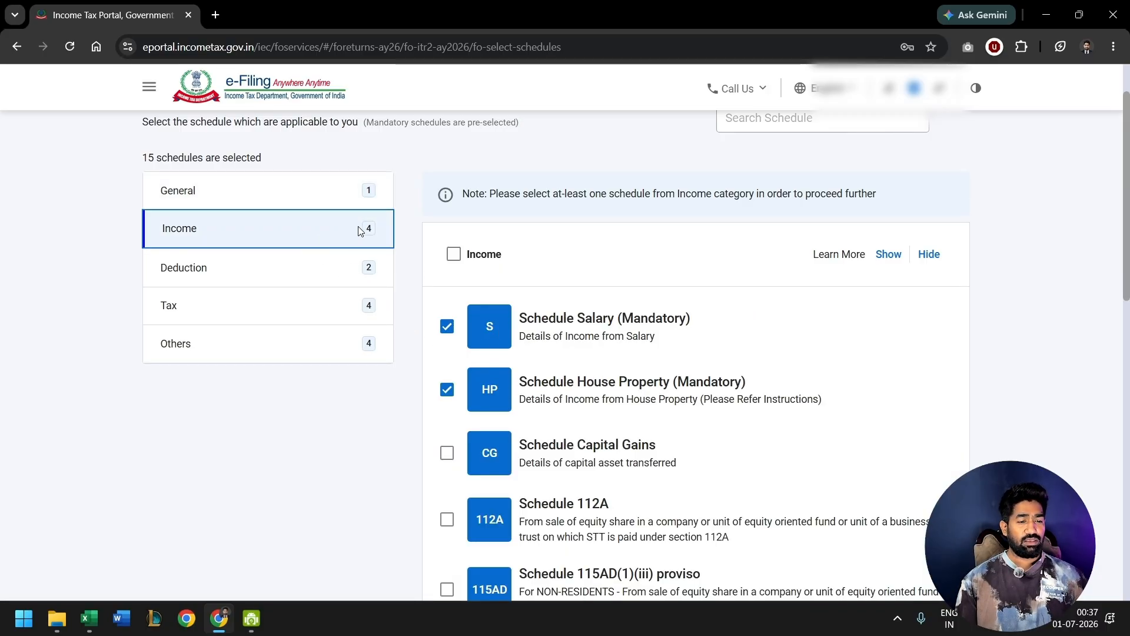
scroll(582, 268, "down", 1)
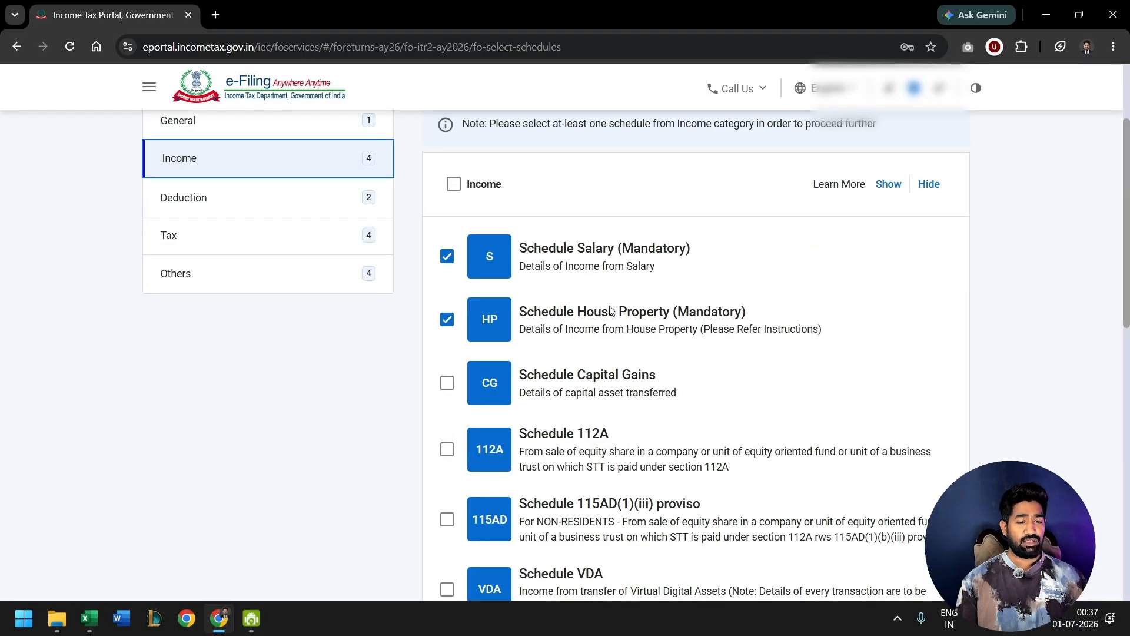
scroll(709, 345, "down", 3)
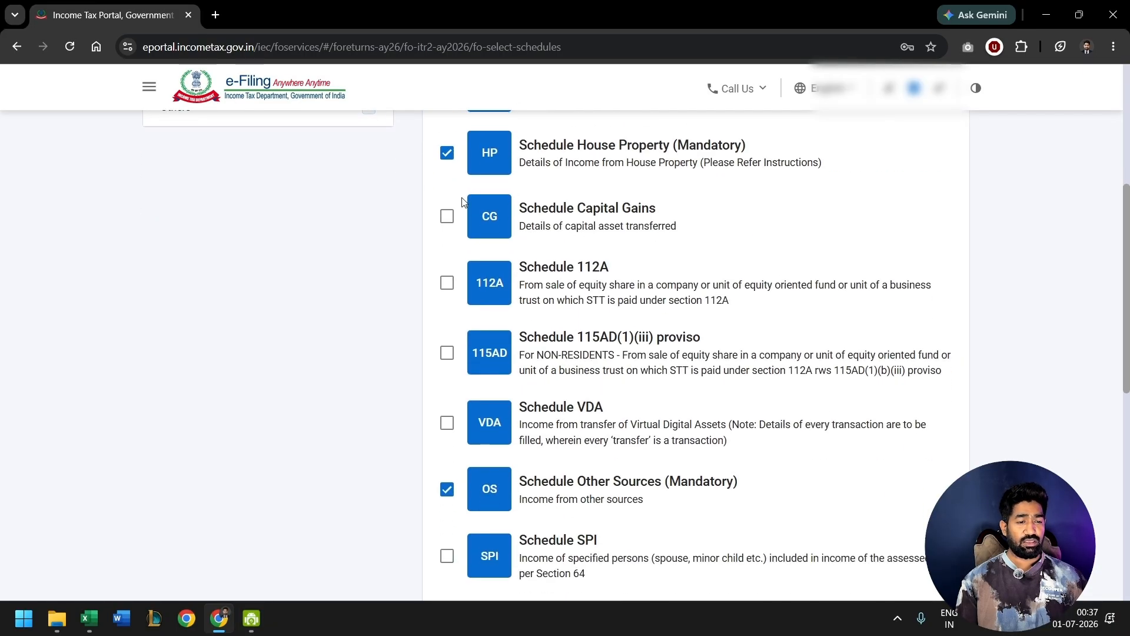
left_click(447, 216)
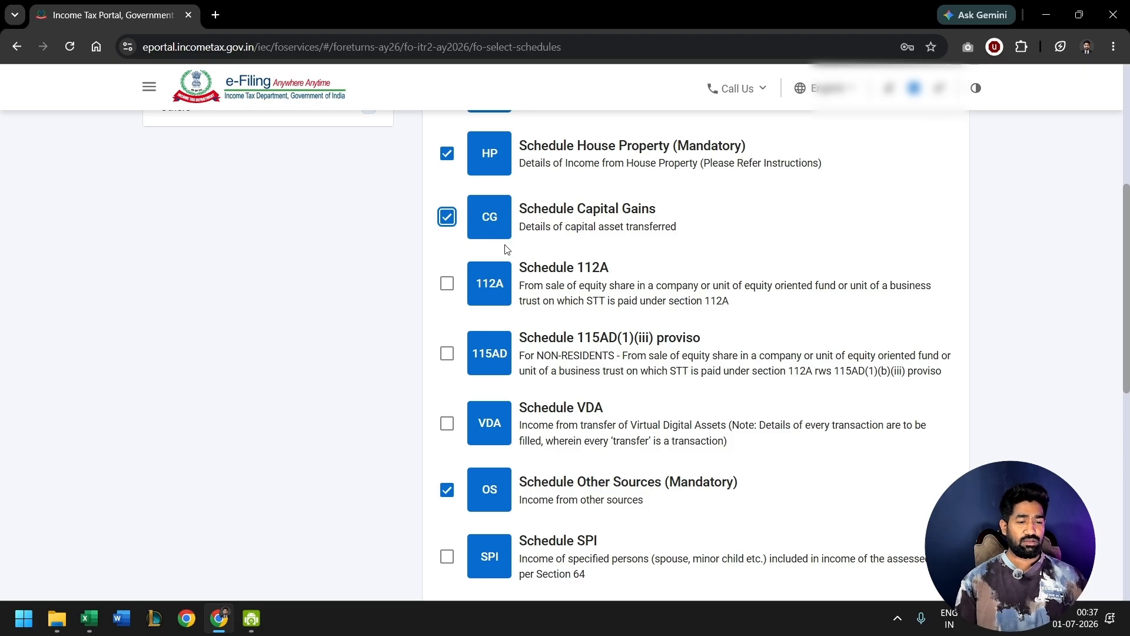
left_click(558, 277)
left_click_drag(560, 273, 609, 271)
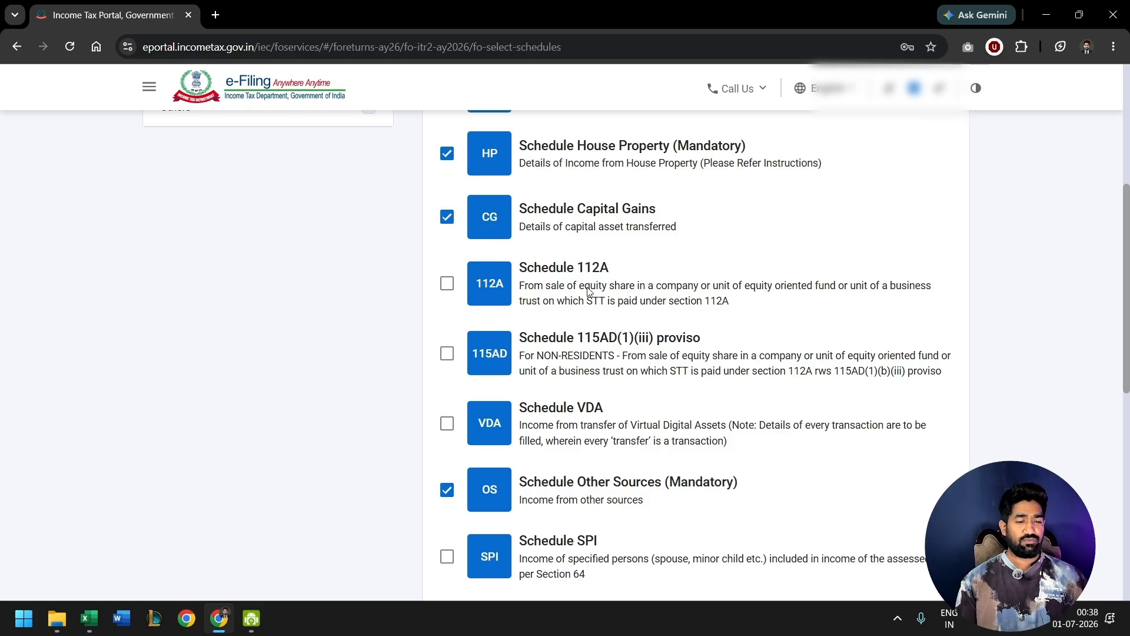
left_click(447, 285)
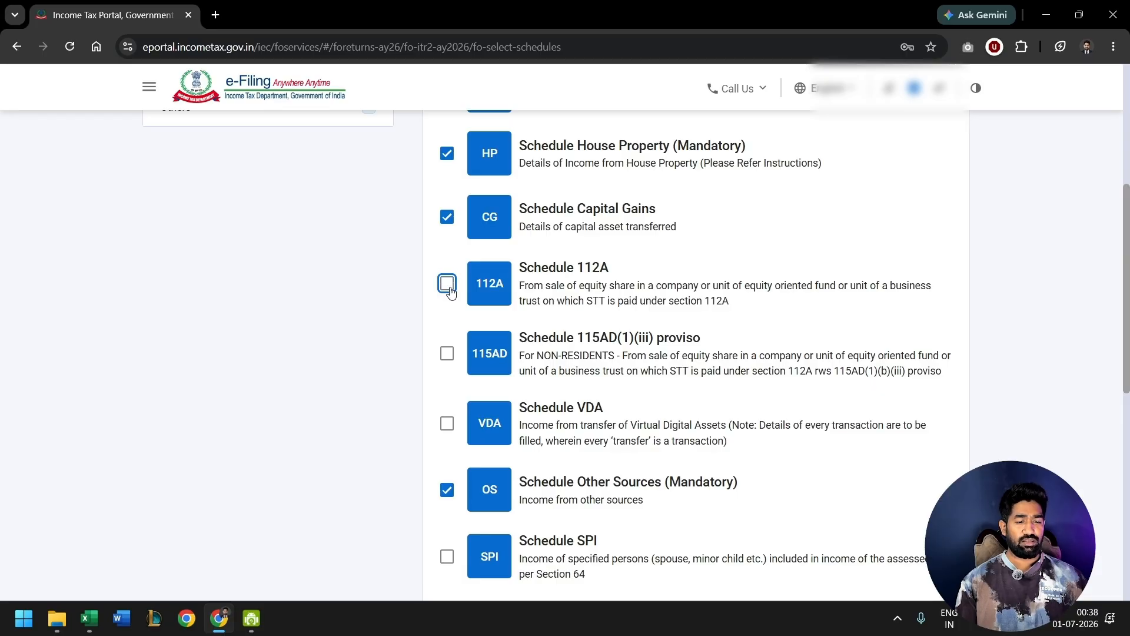
- Review the remaining income schedules, including VDA, Other Sources, SPI, SI and EI, for applicability
scroll(449, 290, "down", 1)
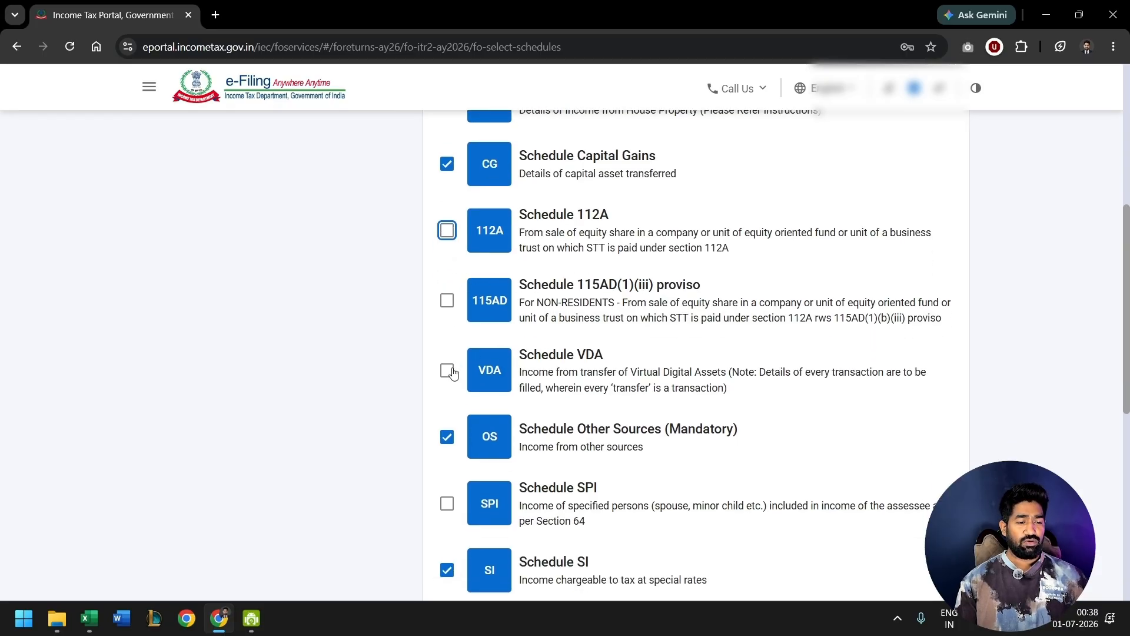
scroll(451, 374, "down", 1)
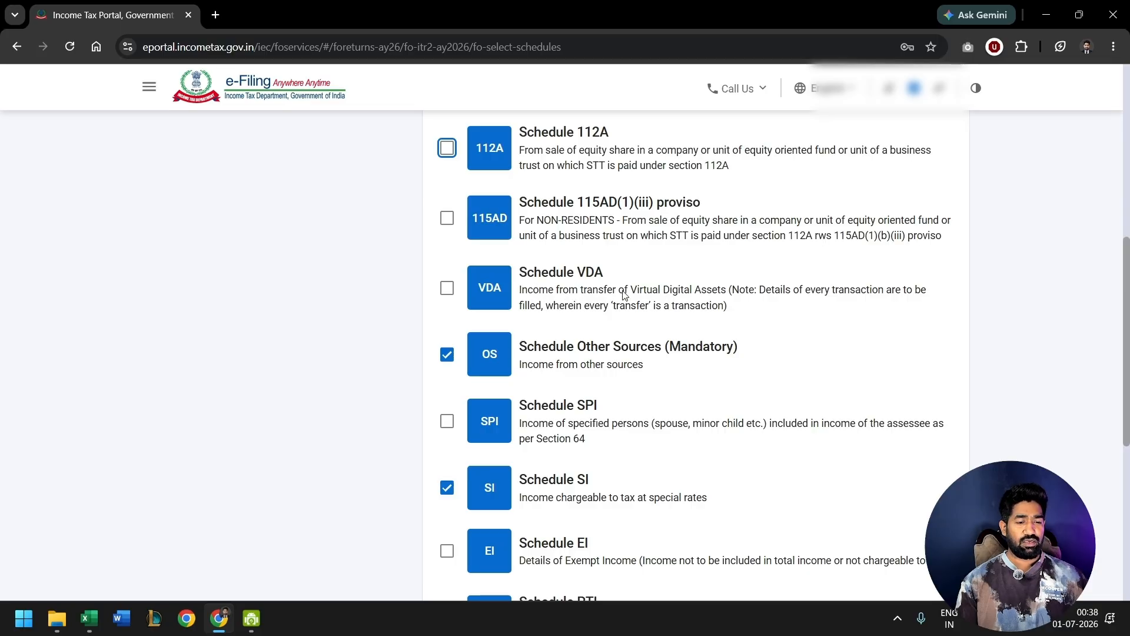
scroll(624, 294, "down", 2)
left_click_drag(578, 215, 736, 223)
scroll(603, 288, "down", 2)
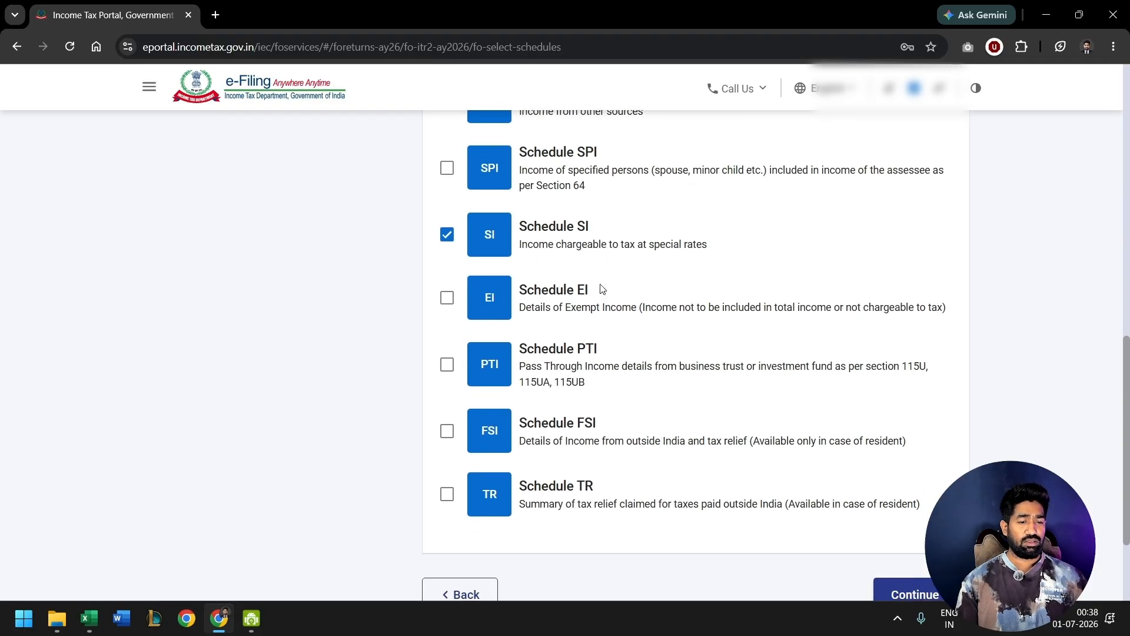
left_click_drag(515, 222, 589, 229)
scroll(598, 263, "down", 1)
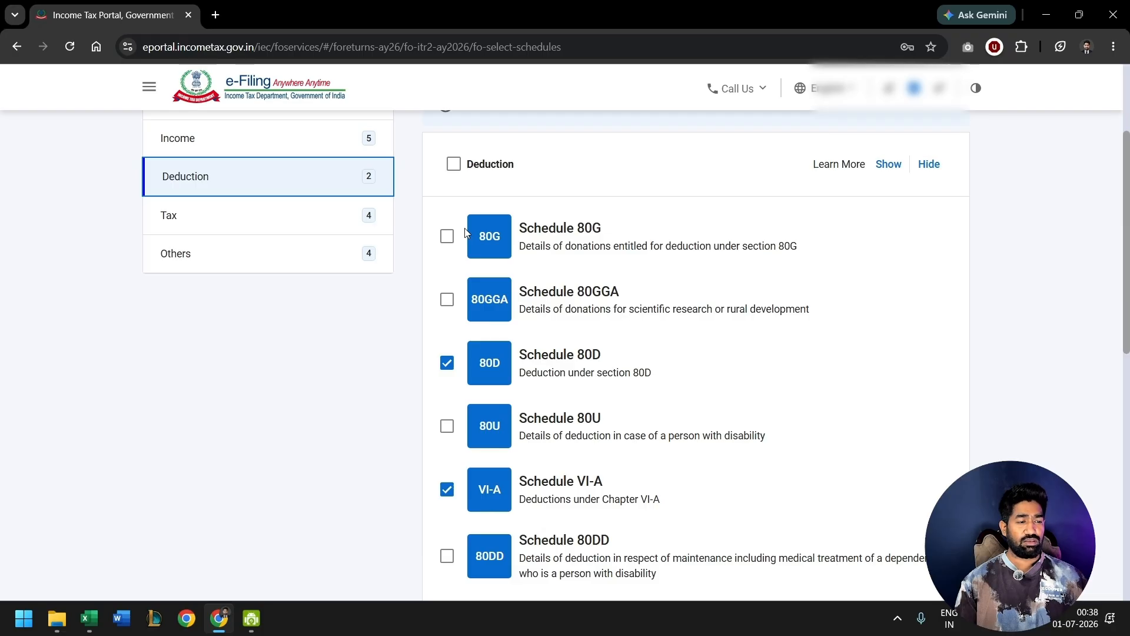
- Go through the deduction schedules and include Schedule 80C for life insurance premia and provident fund contributions
scroll(471, 259, "down", 2)
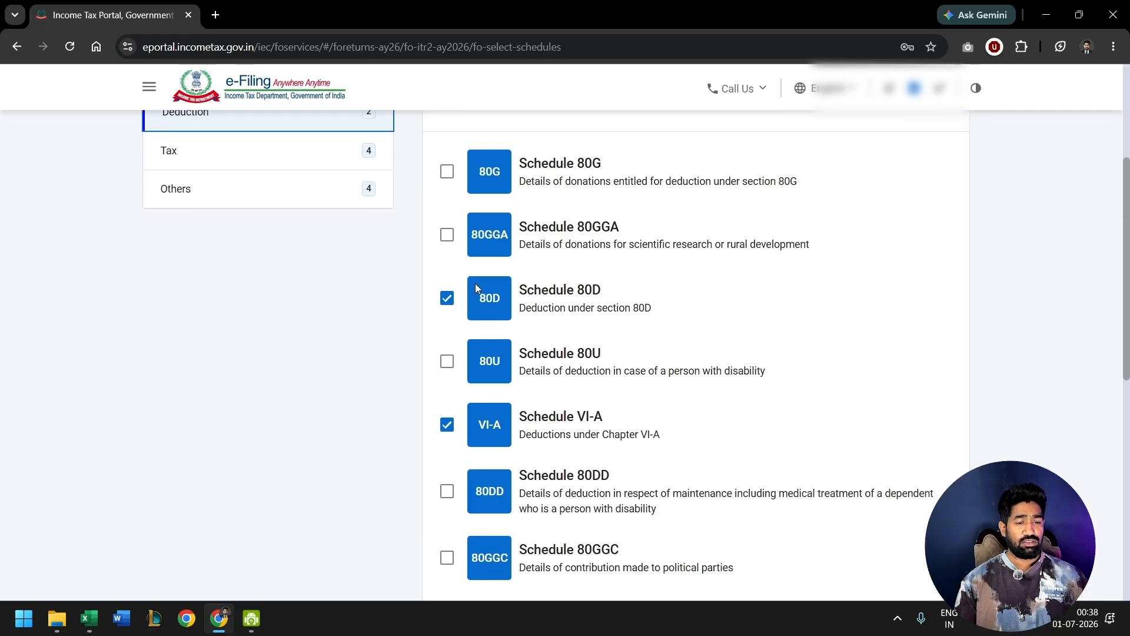
scroll(475, 283, "down", 3)
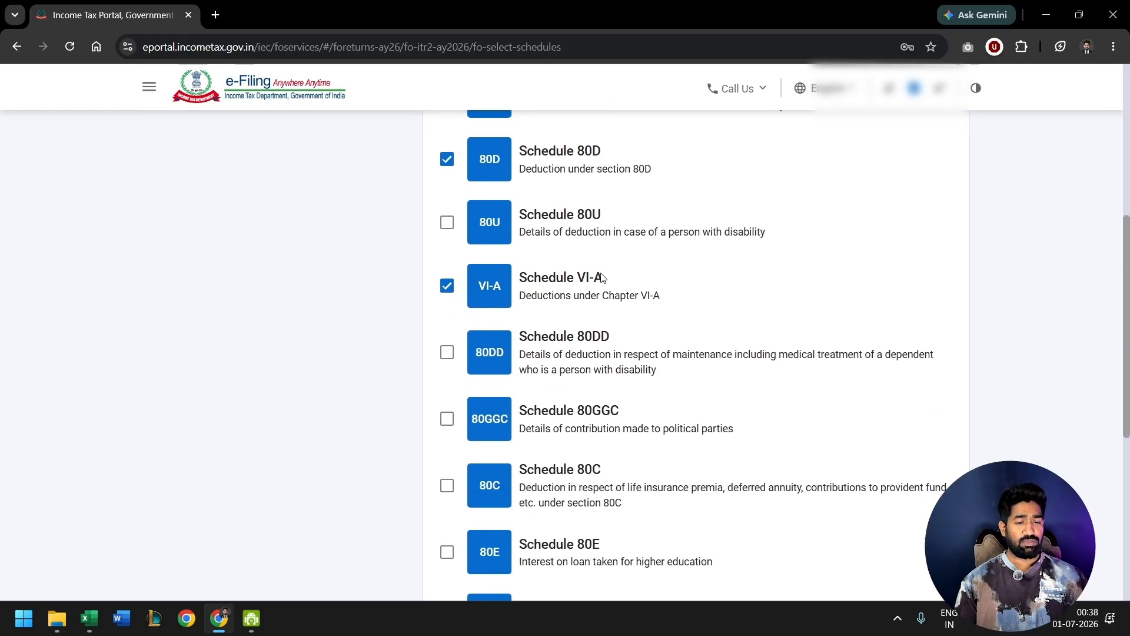
scroll(608, 293, "down", 3)
left_click(447, 338)
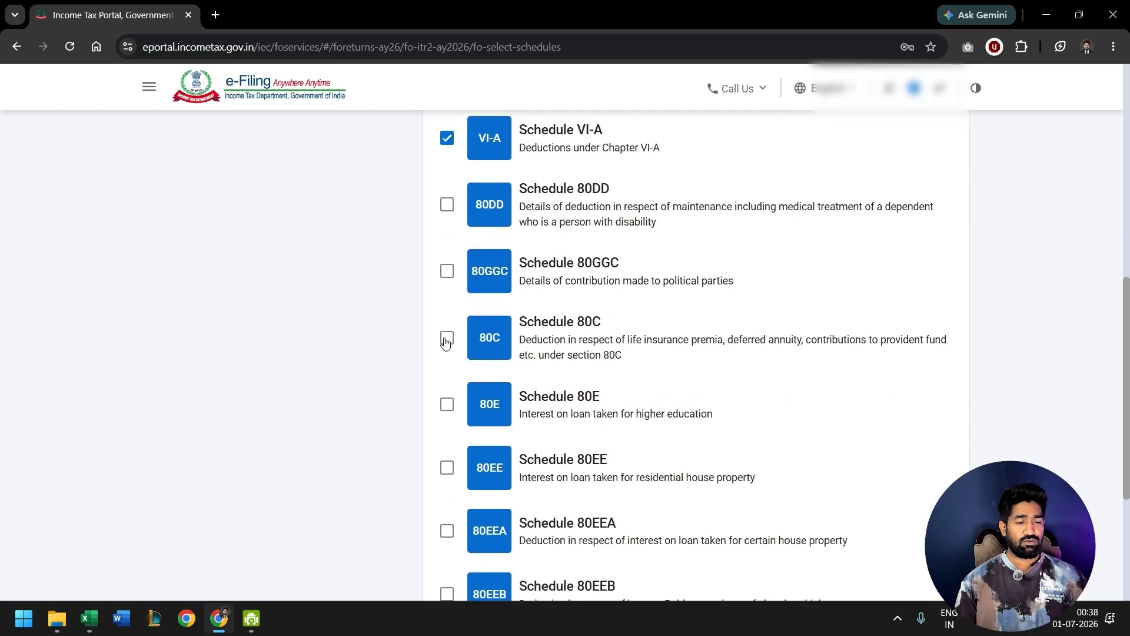
- Exclude Tax deferred on ESOP from the tax schedules, check the Others schedules and continue to the schedule summary
scroll(446, 342, "up", 10)
left_click(290, 410)
scroll(441, 323, "down", 4)
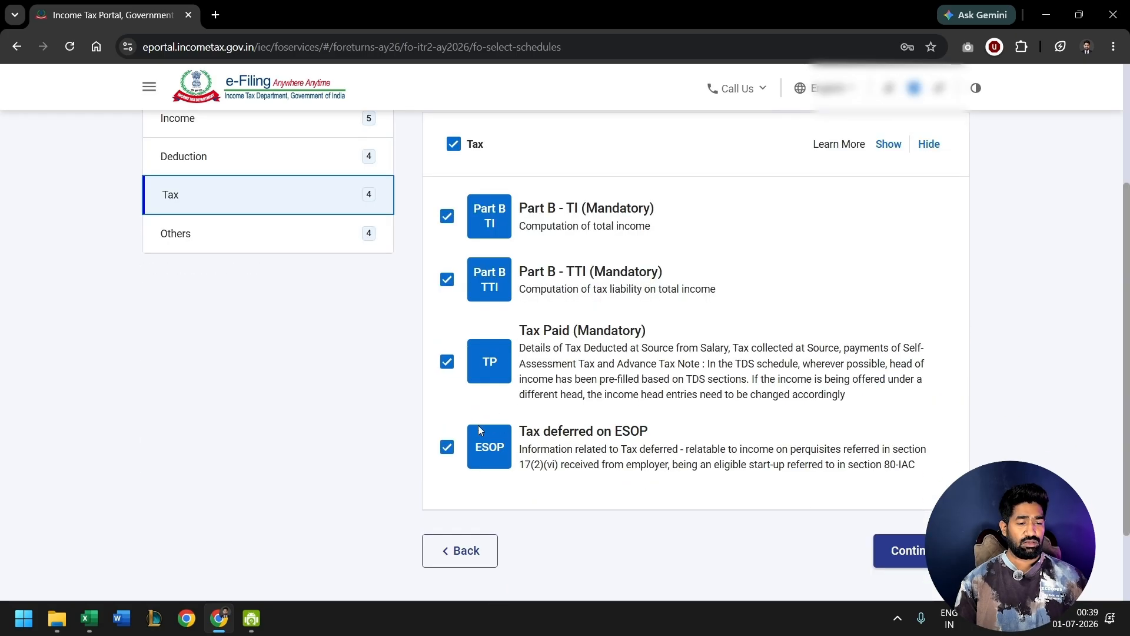
left_click(447, 446)
scroll(479, 240, "down", 8)
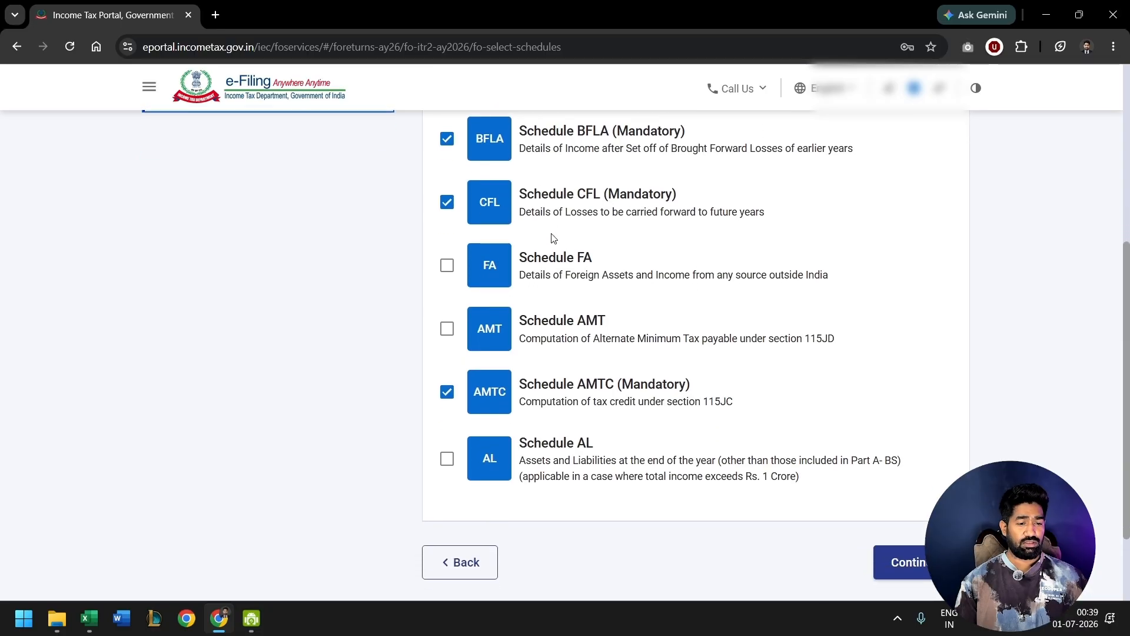
left_click(903, 563)
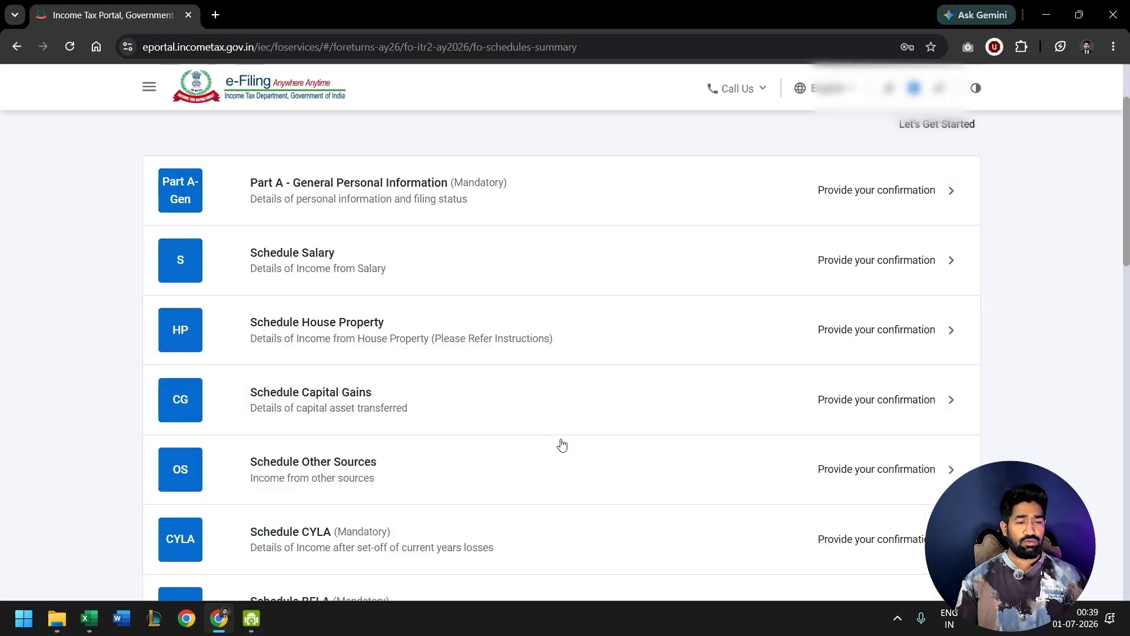
- Open Filing Status in Part A - General Personal Information and keep section 139(1), return filed on or before due date
left_click(789, 208)
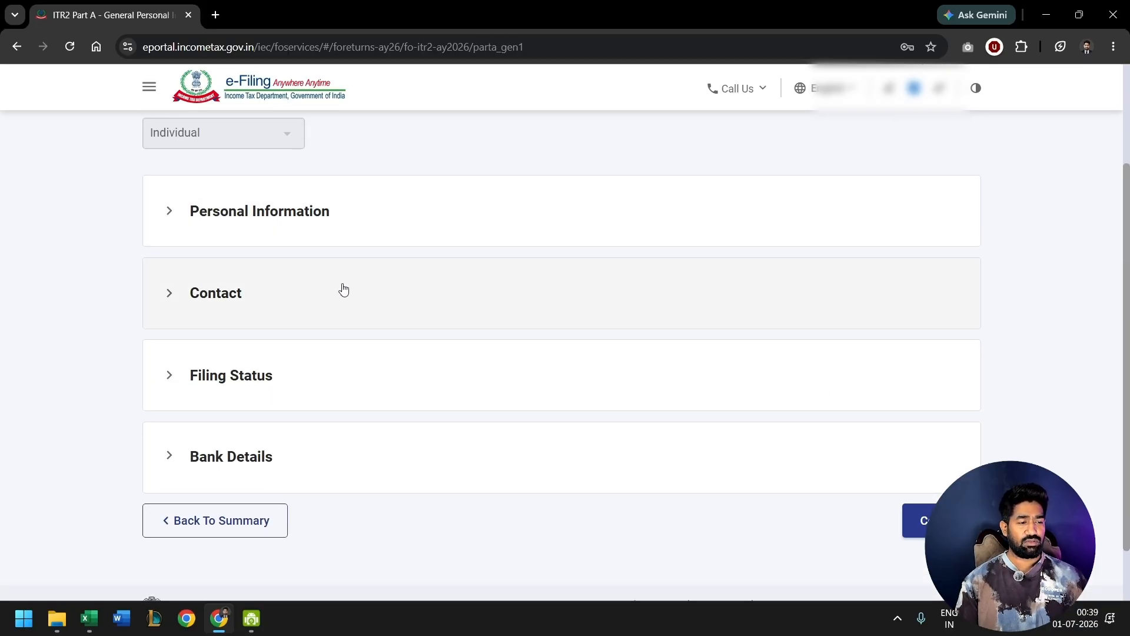
left_click(329, 380)
scroll(424, 457, "down", 3)
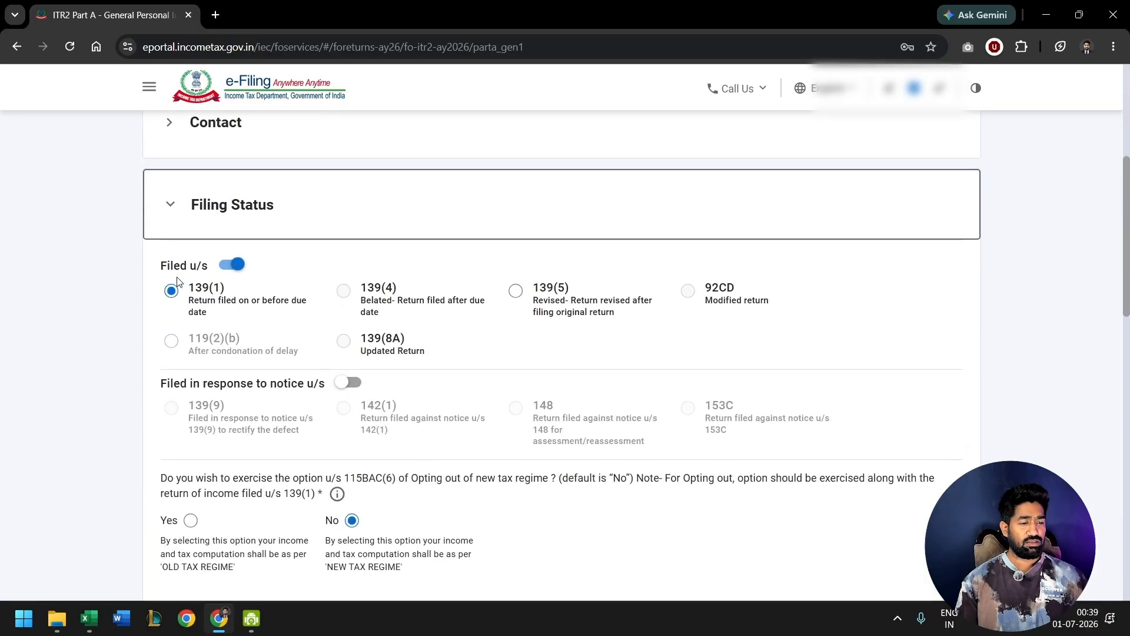
left_click_drag(195, 288, 222, 289)
left_click(267, 315)
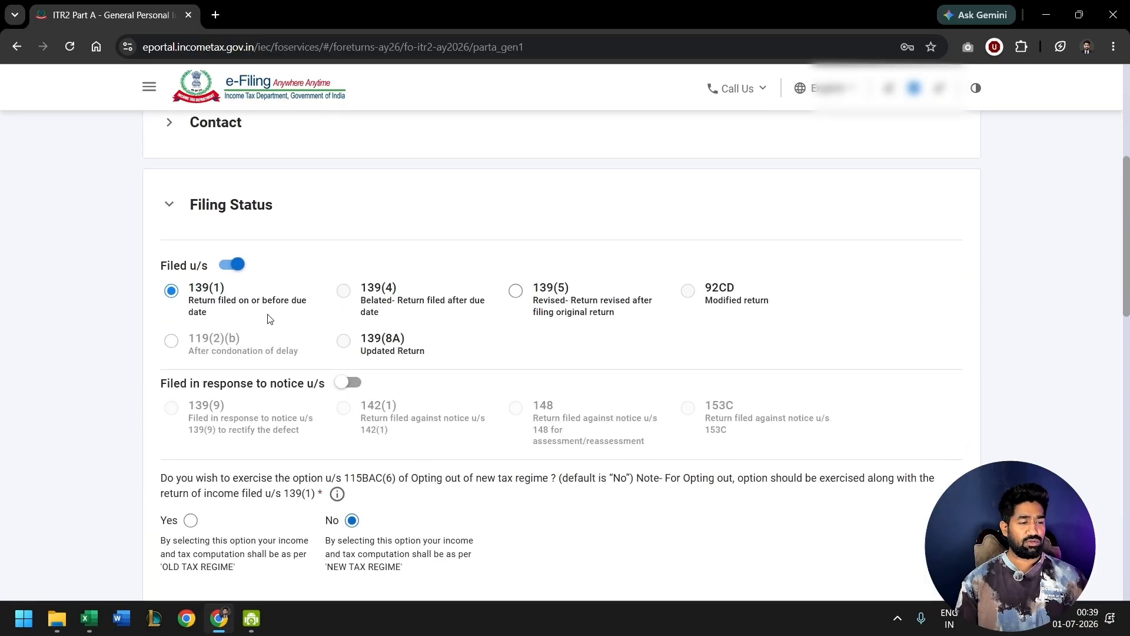
- Answer Yes to opting out of the new tax regime u/s 115BAC(6), so the computation follows the old tax regime
scroll(267, 316, "down", 3)
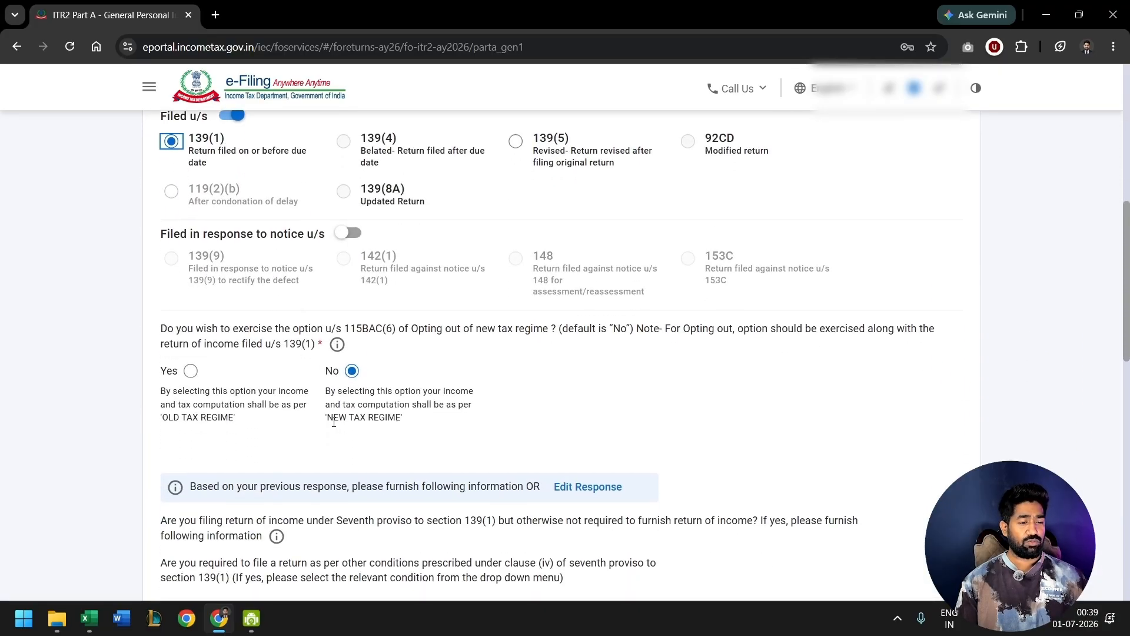
left_click_drag(327, 422, 387, 423)
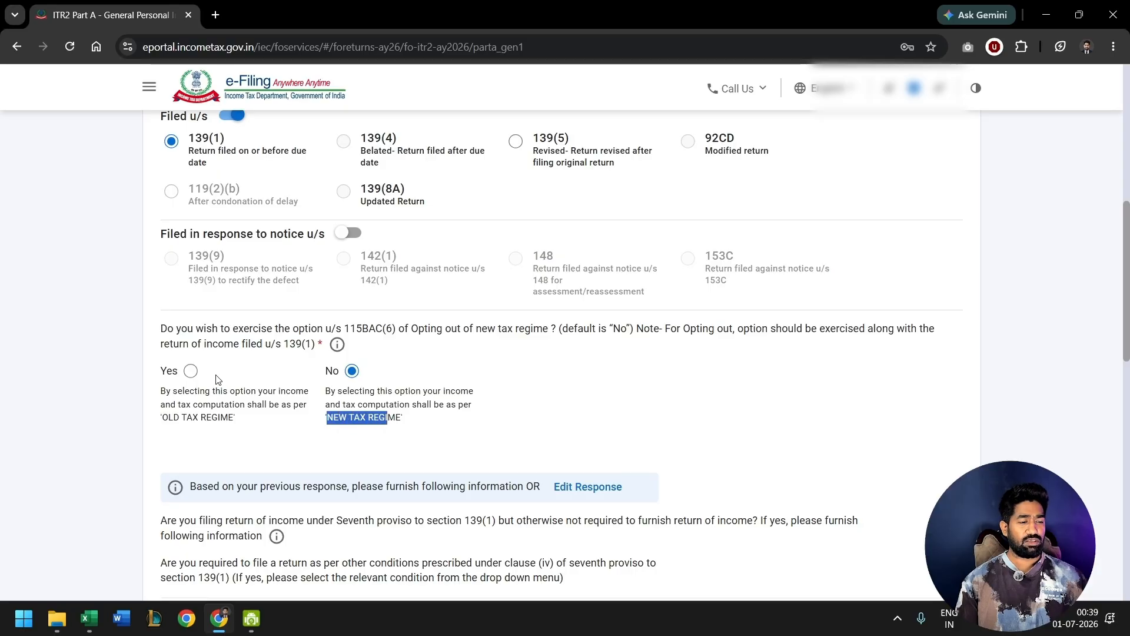
left_click(191, 371)
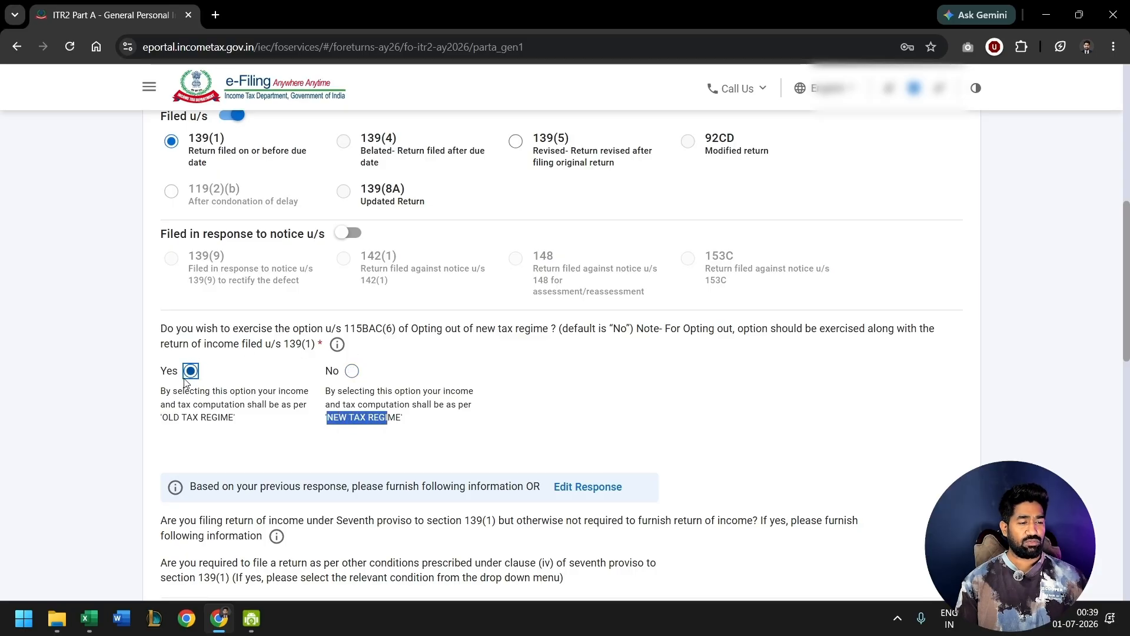
scroll(356, 288, "down", 2)
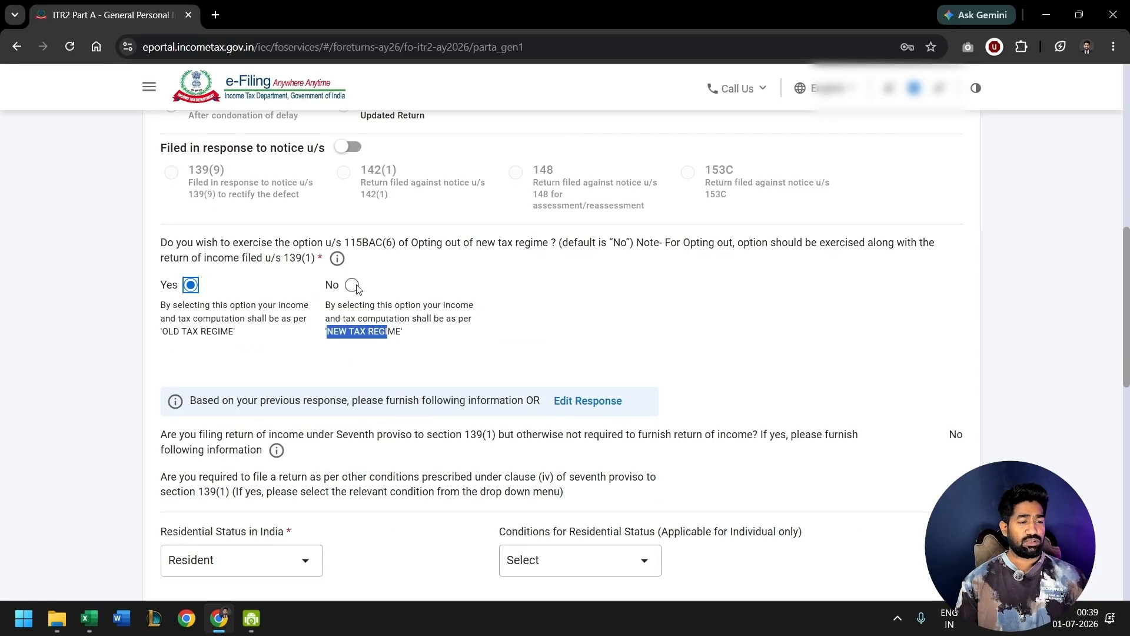
left_click(351, 293)
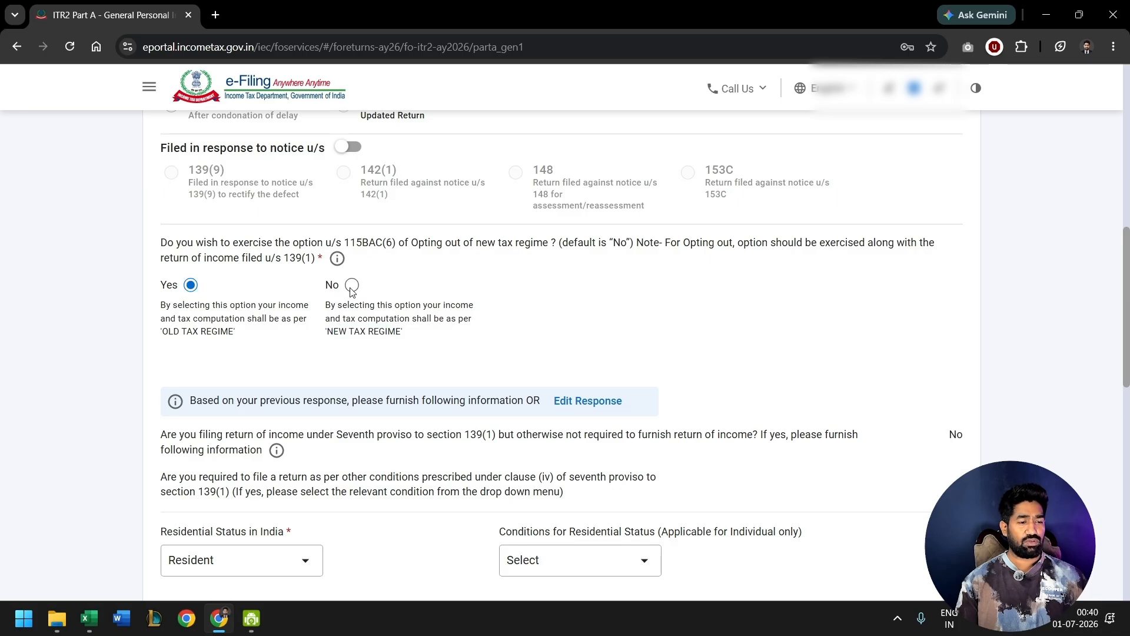
- Review the remaining filing status answers and the bank accounts nominated for refund in Bank Details
scroll(181, 231, "down", 2)
left_click_drag(168, 254, 223, 252)
left_click(357, 254)
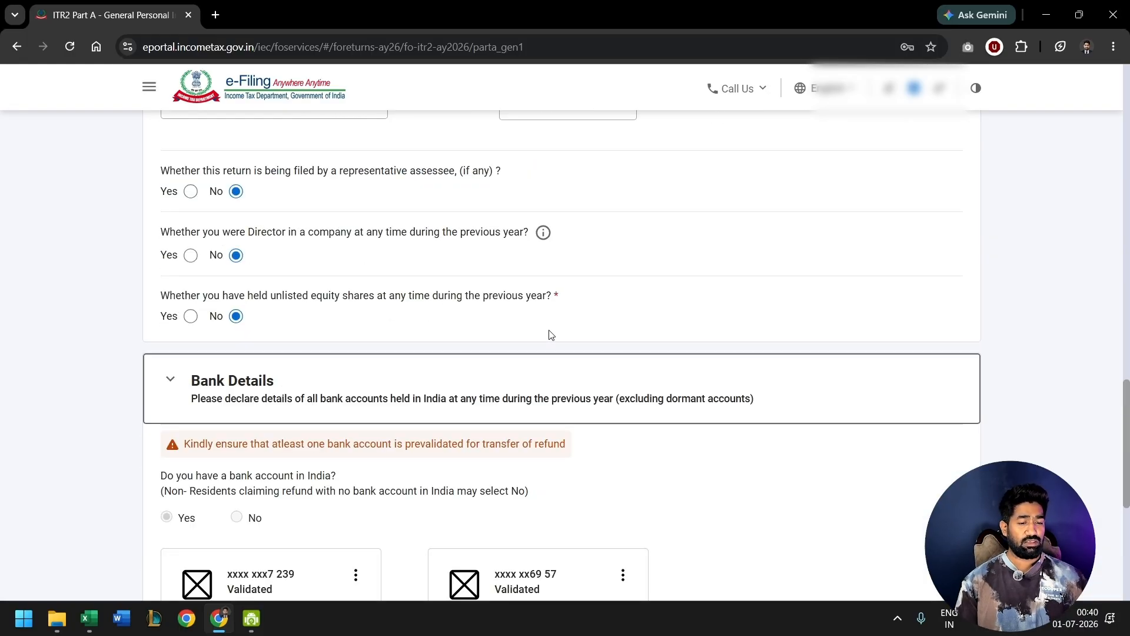
scroll(549, 332, "down", 4)
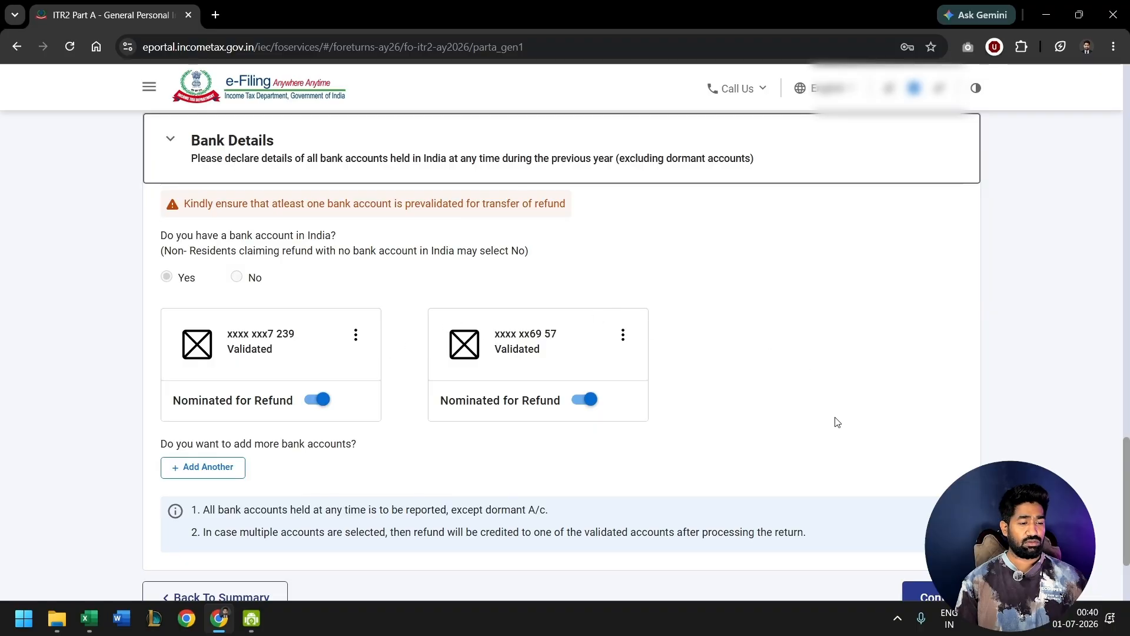
- Confirm Part A - General and open the Gross Salary details in Schedule Salary
scroll(835, 421, "down", 2)
left_click(962, 455)
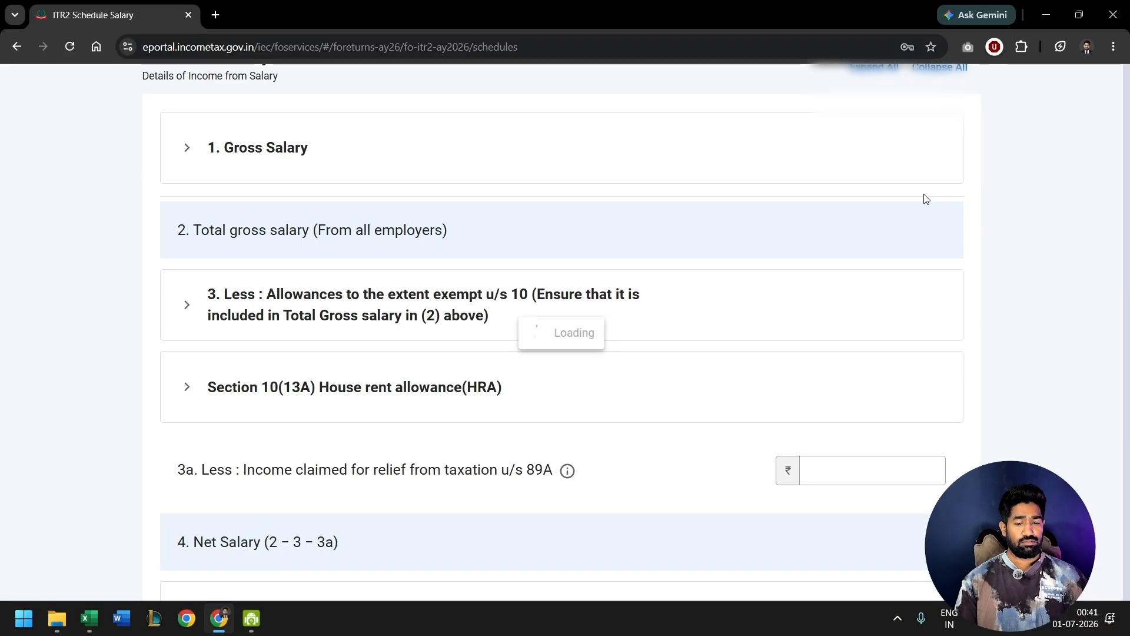
left_click(728, 287)
scroll(452, 265, "down", 3)
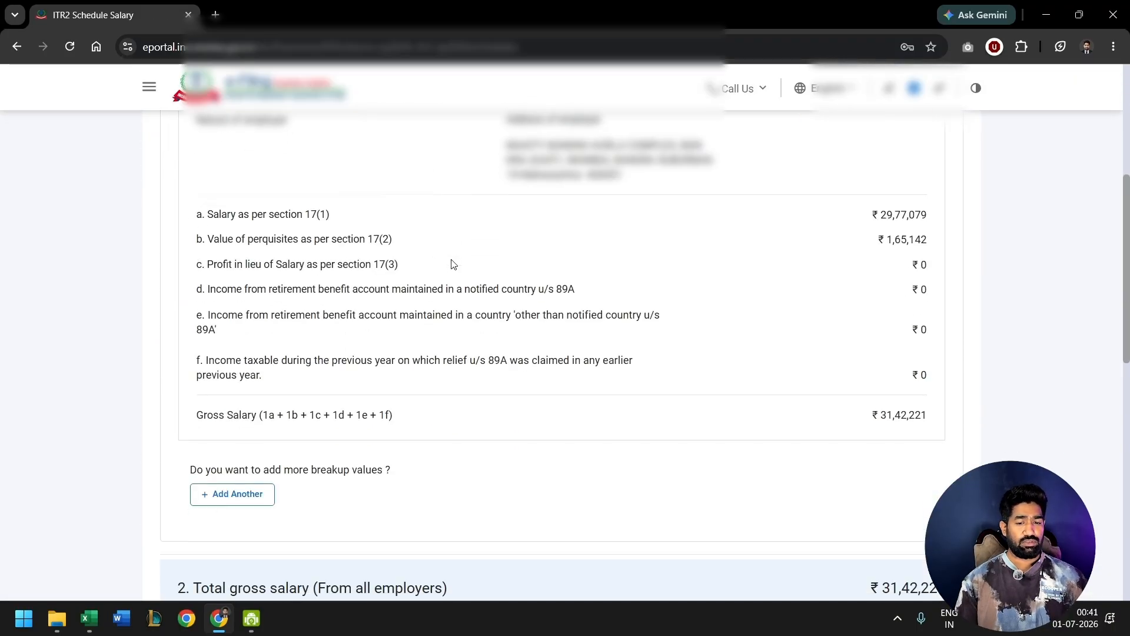
- Switch to the ITR Computation workbook in Excel and review the salary, perquisite, exemption and standard deduction entries under Income from Salary
key("alt+Tab")
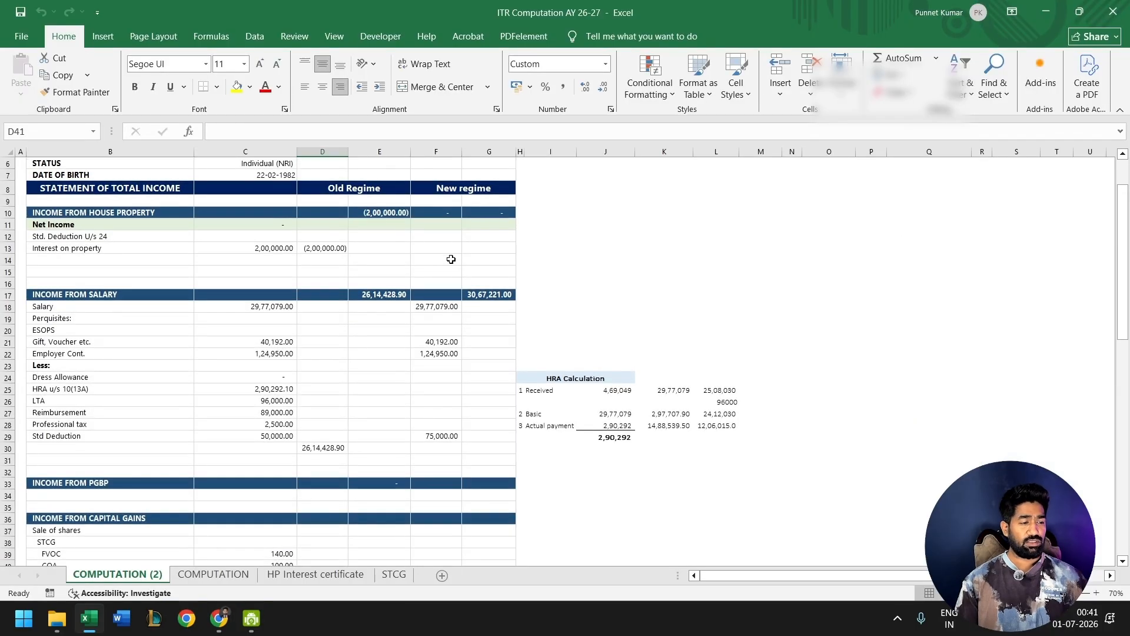
scroll(450, 259, "up", 2)
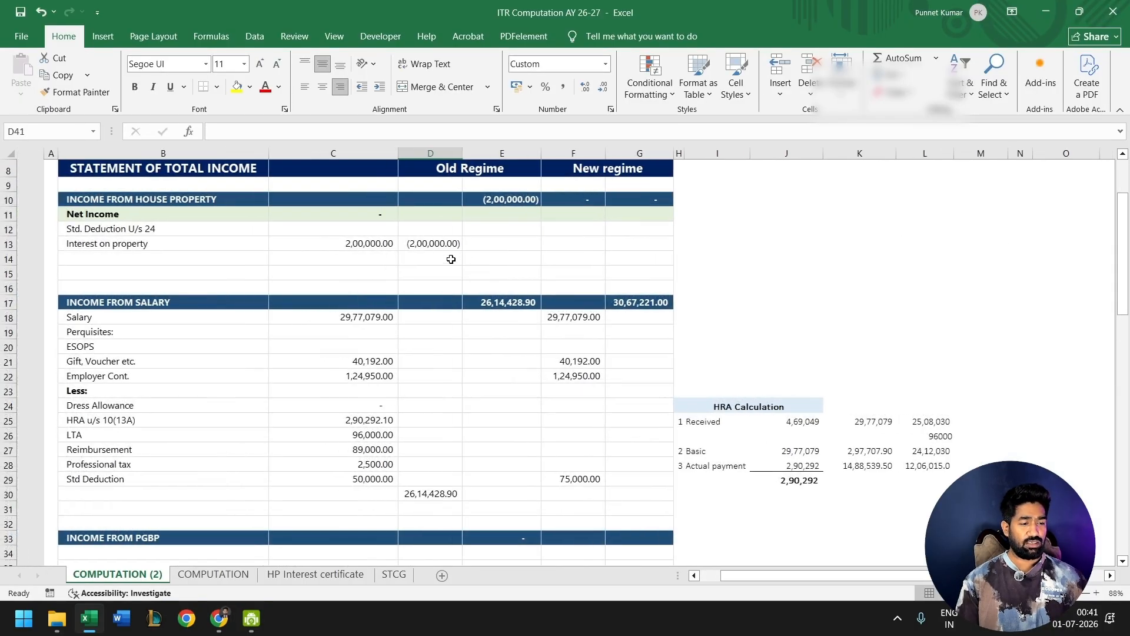
left_click(316, 319)
key("Down")
key("Down")
key("Down")
key("Down")
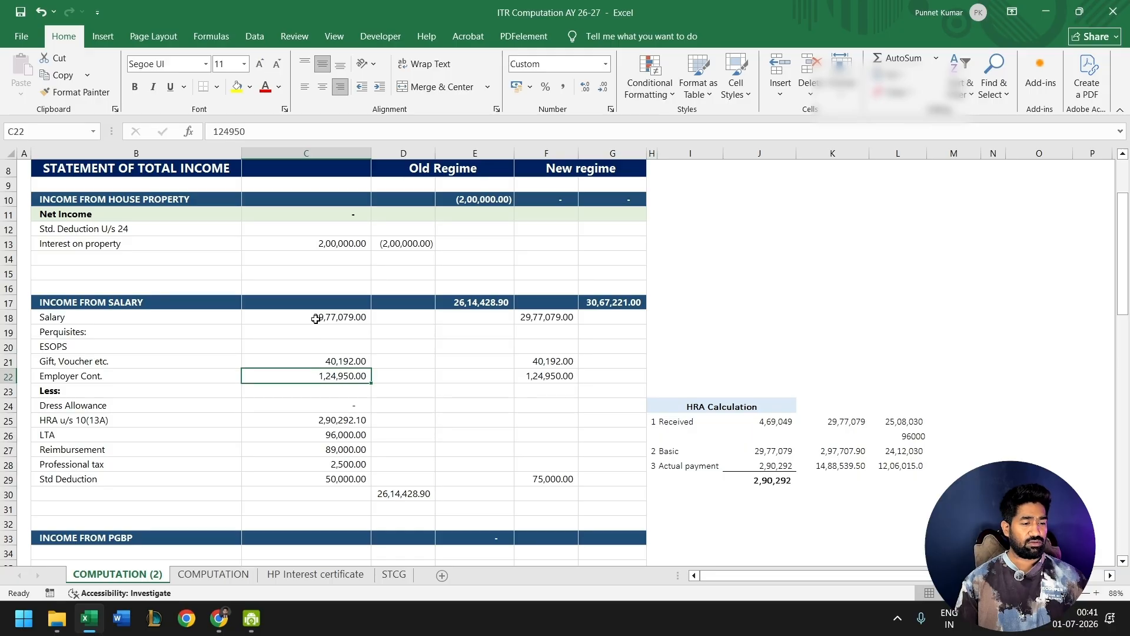
key("Down")
key("Down")
key("Down")
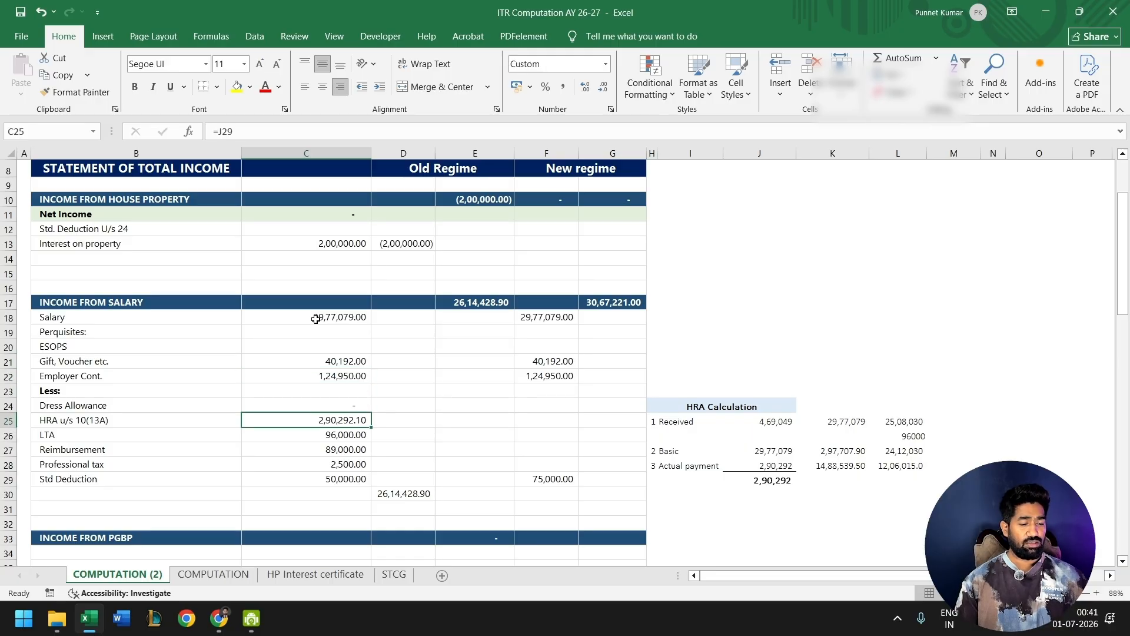
key("Down")
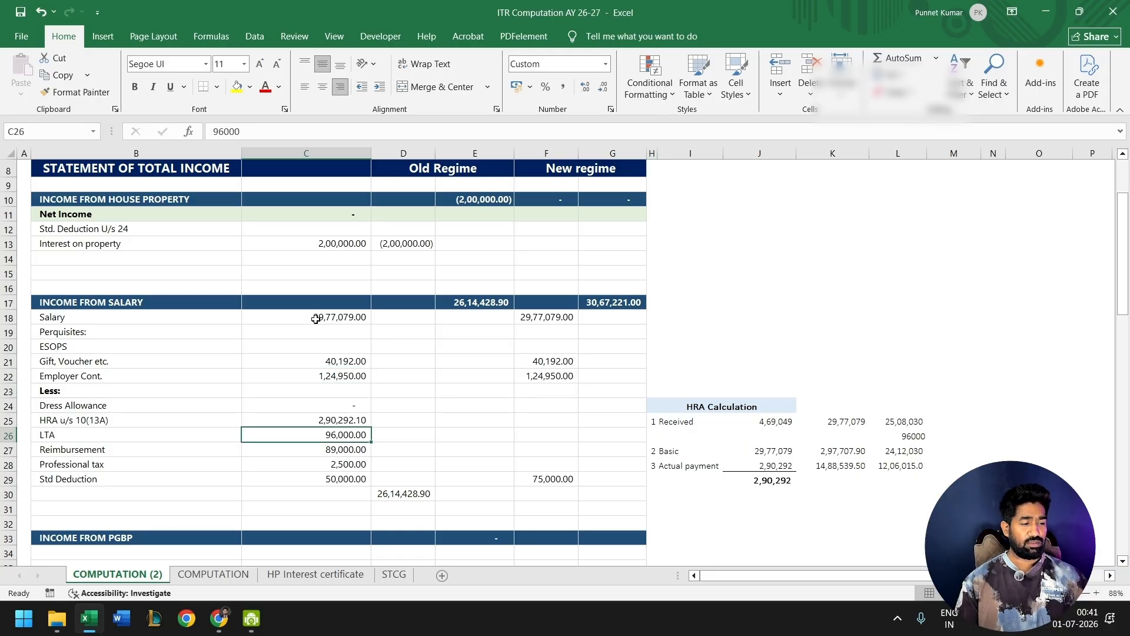
key("Down")
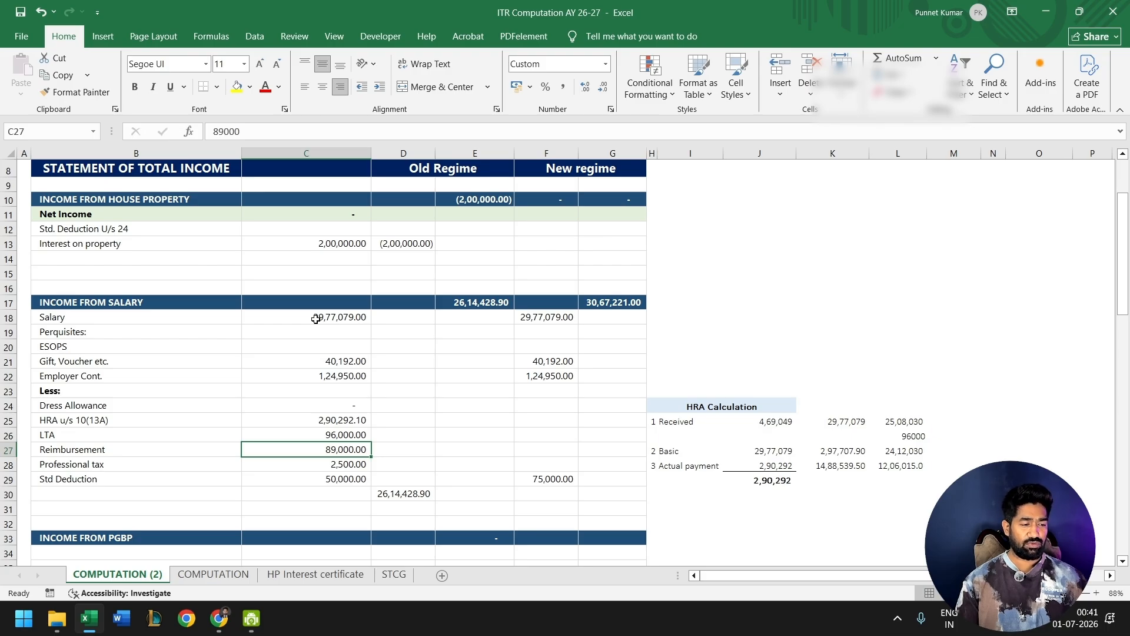
key("Down")
key("Down")
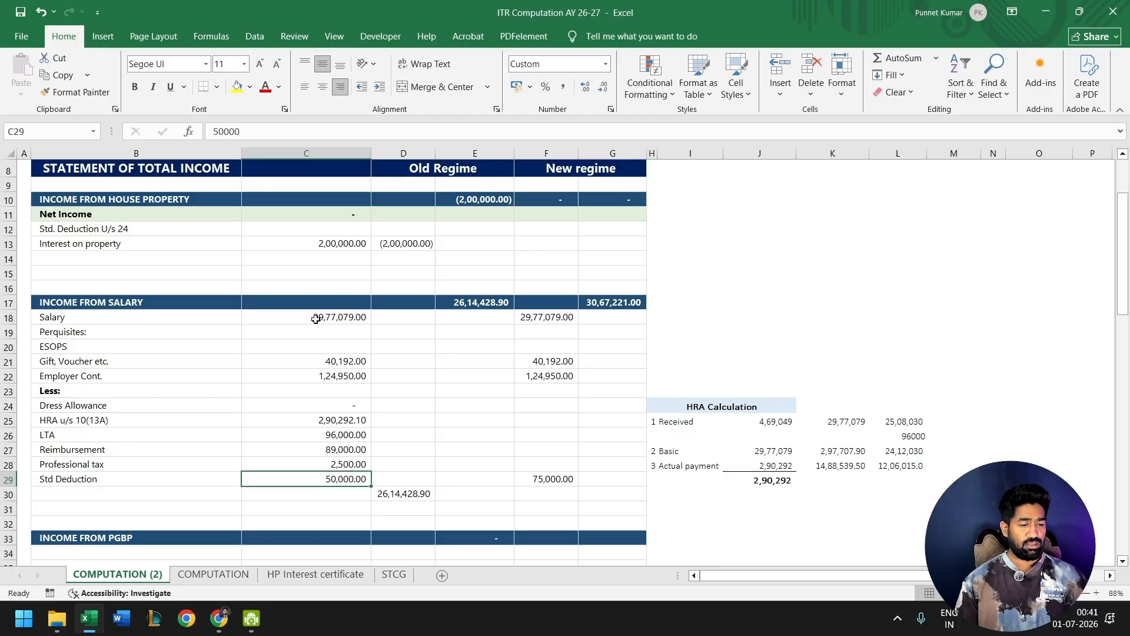
key("Up")
key("Up")
key("Up")
key("Up")
key("Up")
key("Up")
key("Up")
key("Up")
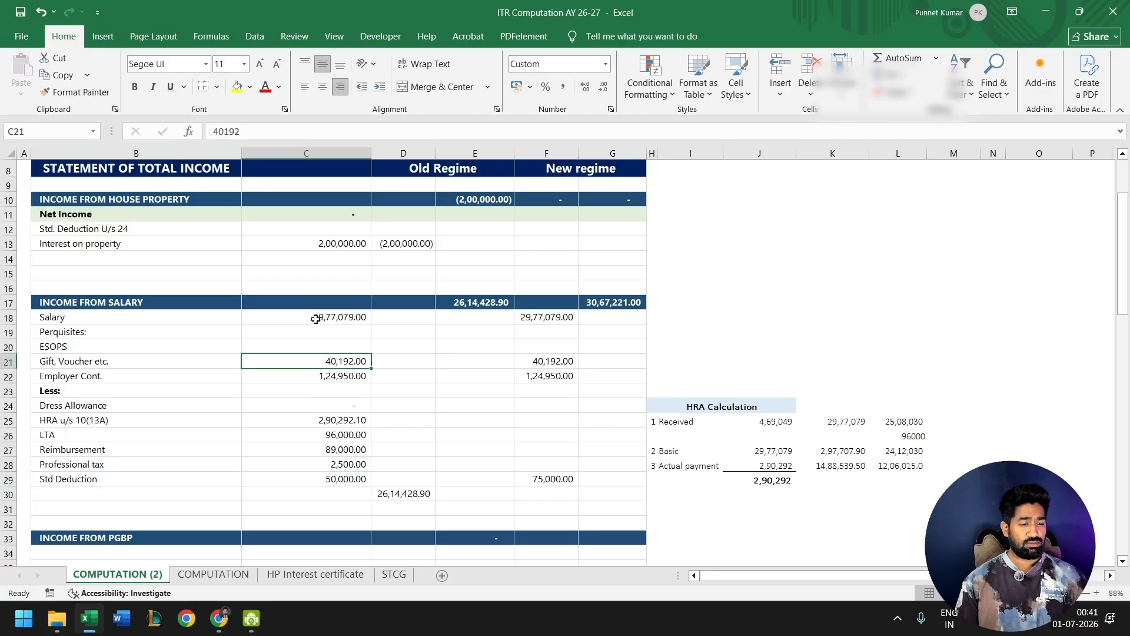
- Return to the e-Filing portal in Chrome, open Employer 1 for editing and set the nature of employer to Others
key("alt+Tab")
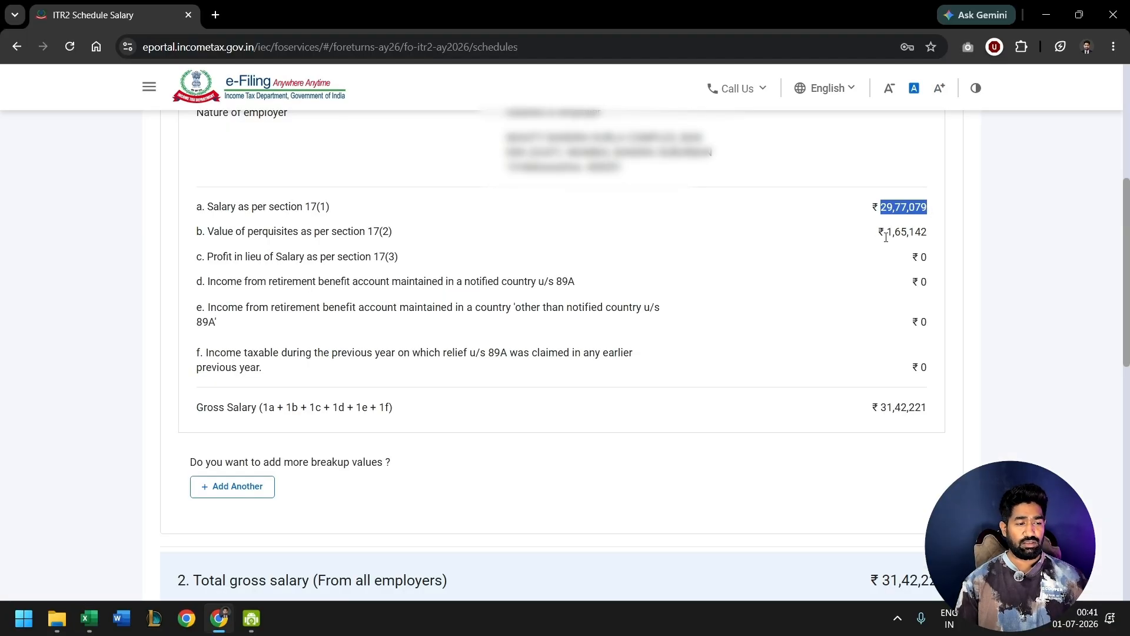
left_click_drag(886, 237, 945, 243)
scroll(429, 394, "up", 2)
left_click(826, 185)
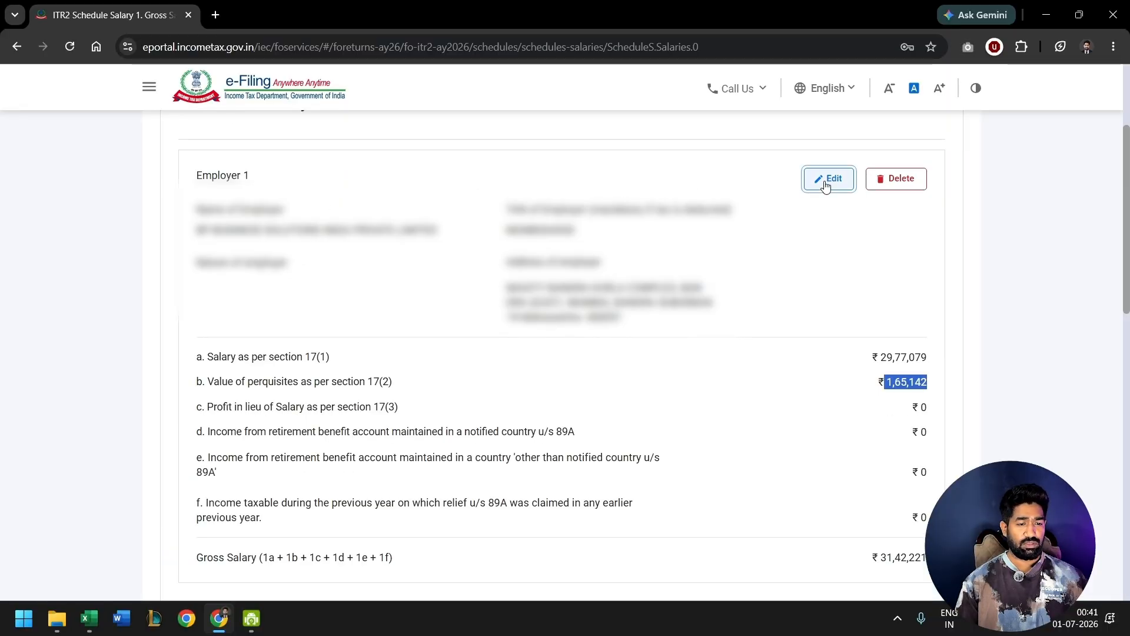
left_click(290, 386)
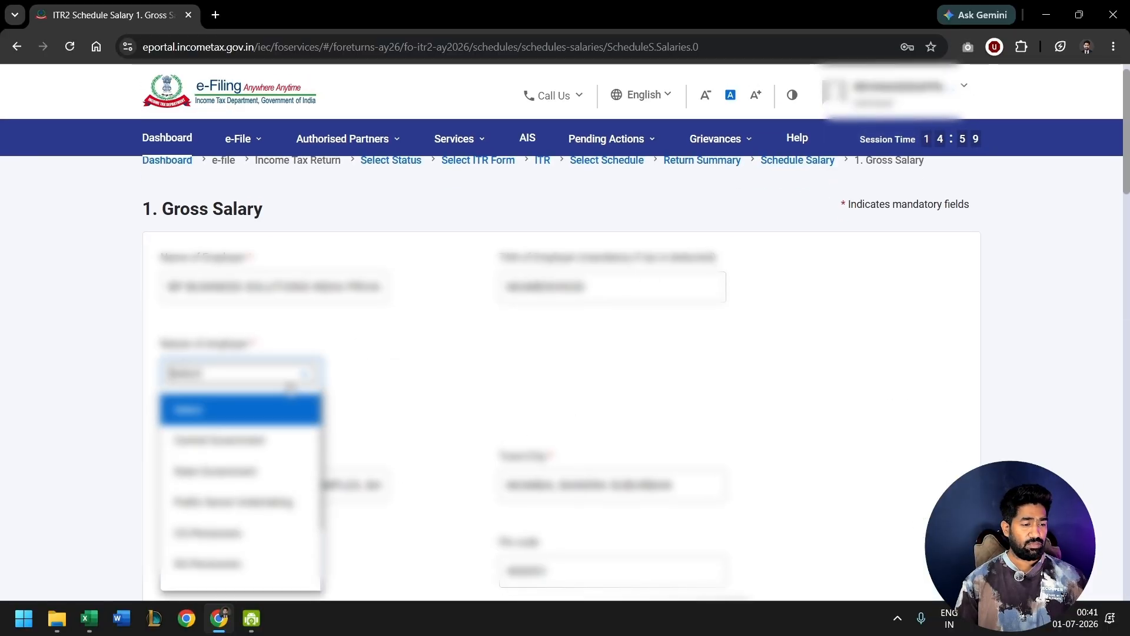
scroll(235, 503, "down", 2)
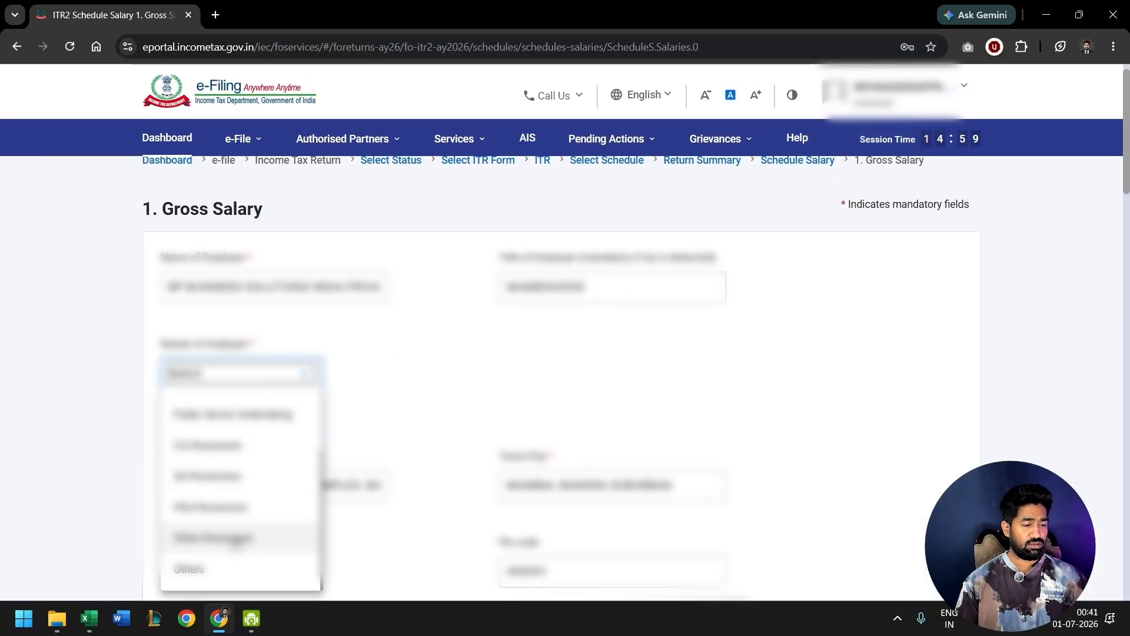
left_click(228, 570)
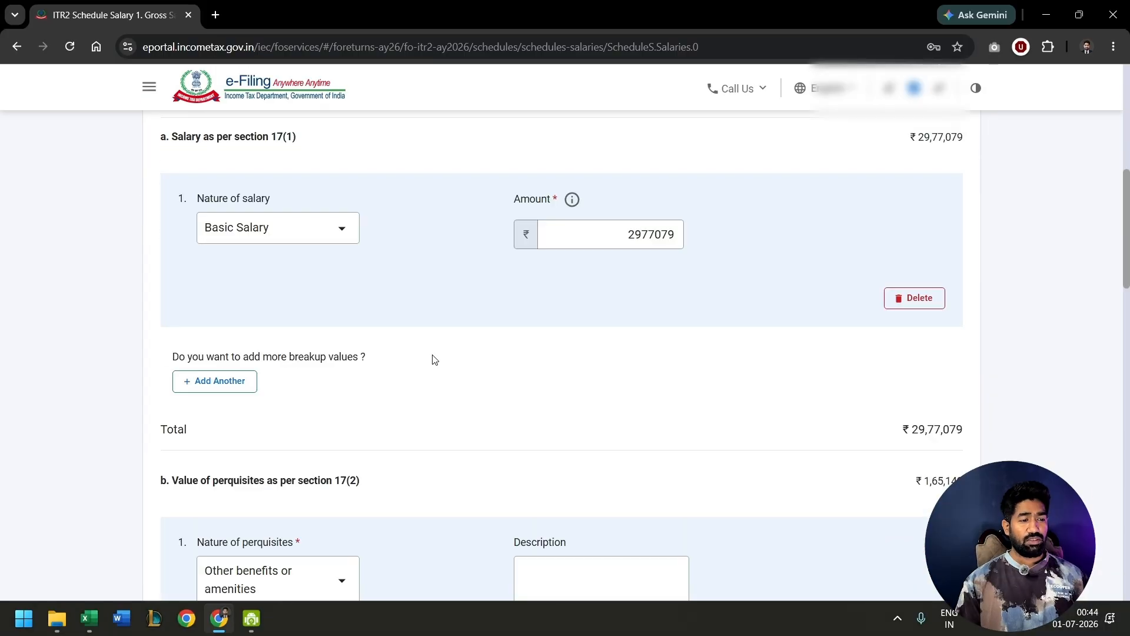
- Add a second breakup row under Salary as per section 17(1) with House Rent Allowance (HRA) as its nature
left_click_drag(628, 236, 674, 236)
left_click(580, 270)
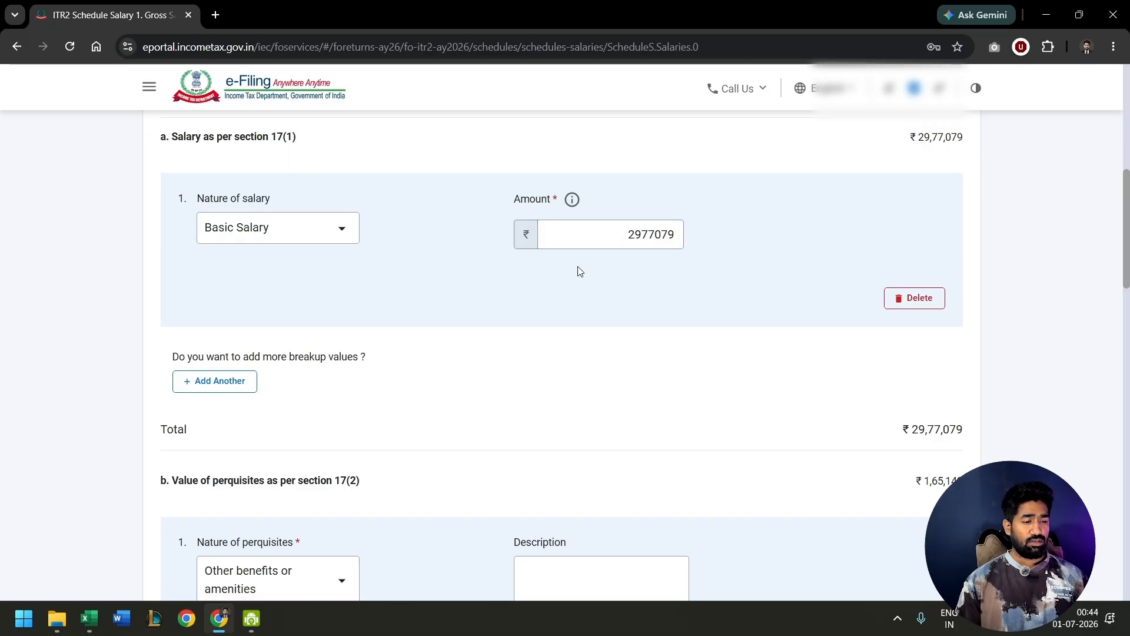
left_click(242, 386)
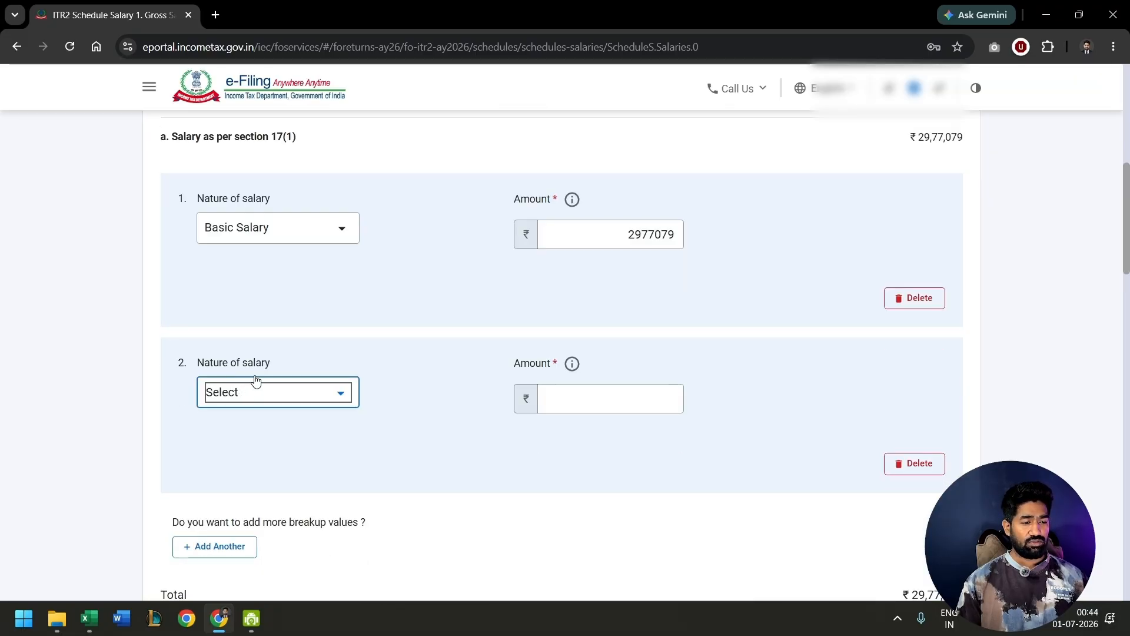
left_click(323, 396)
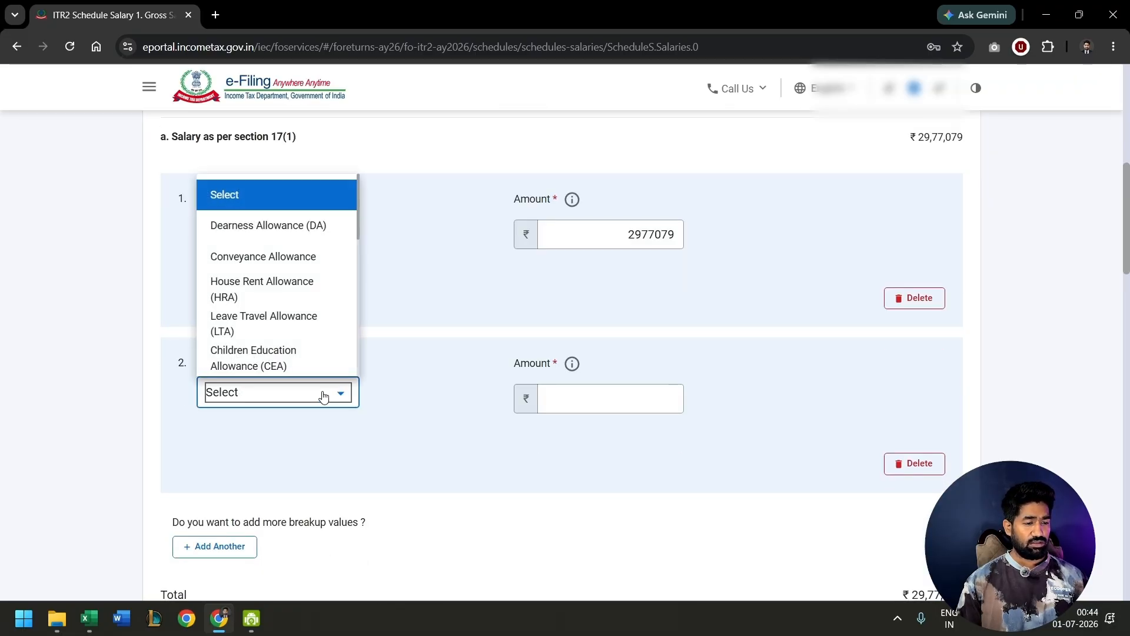
left_click(253, 285)
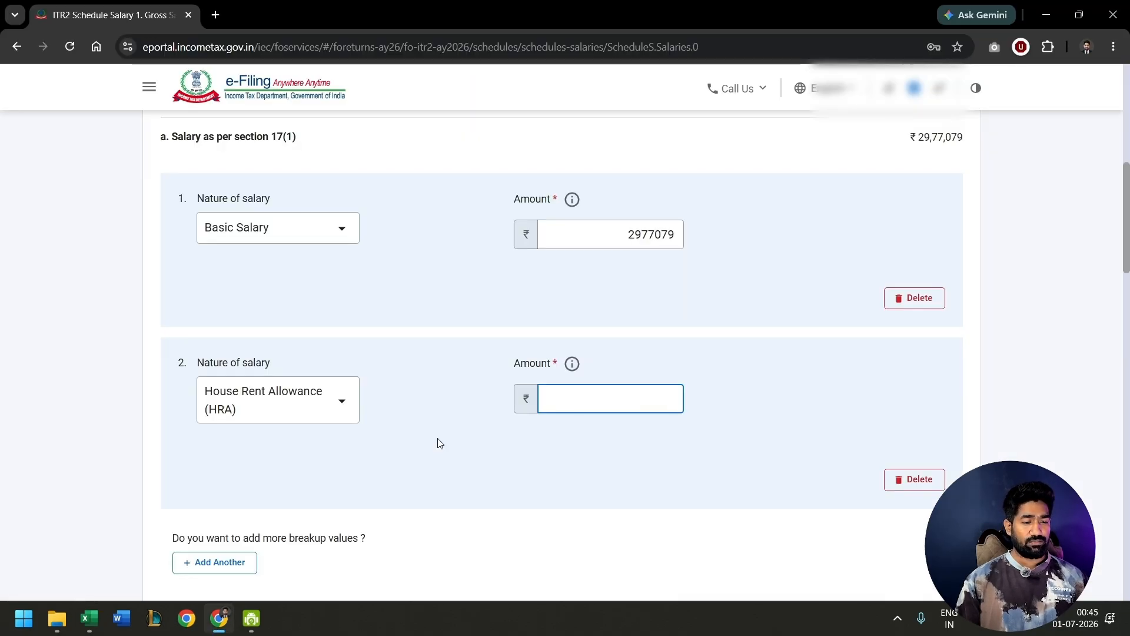
- Switch to the Excel computation sheet and calculate salary less HRA received in cell K18 with =C18-J25
key("alt+Tab")
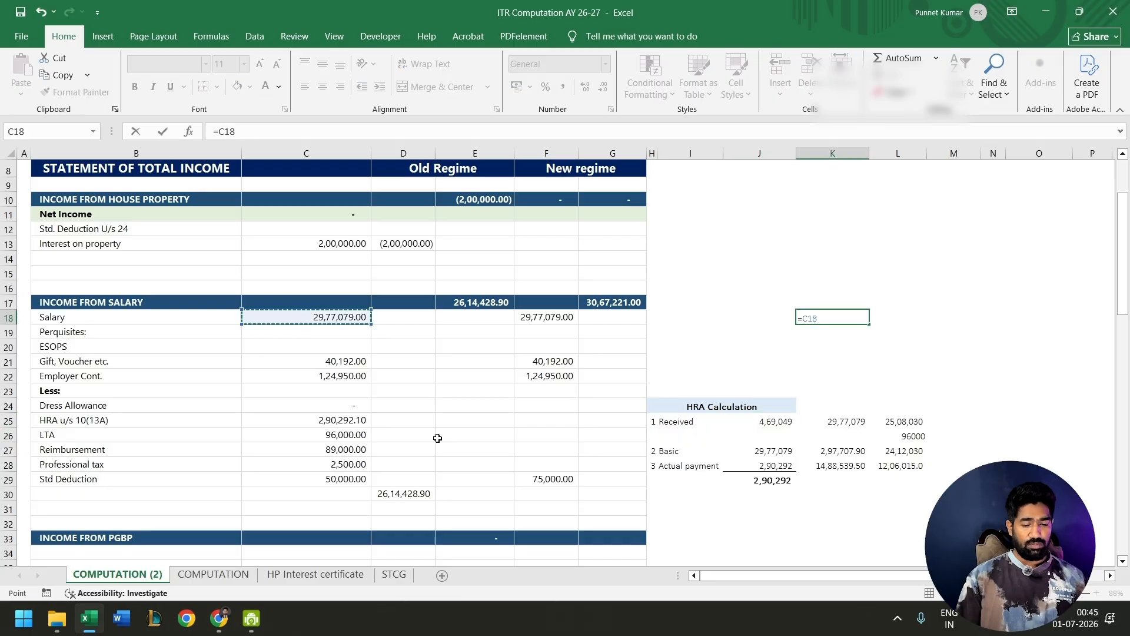
type("-")
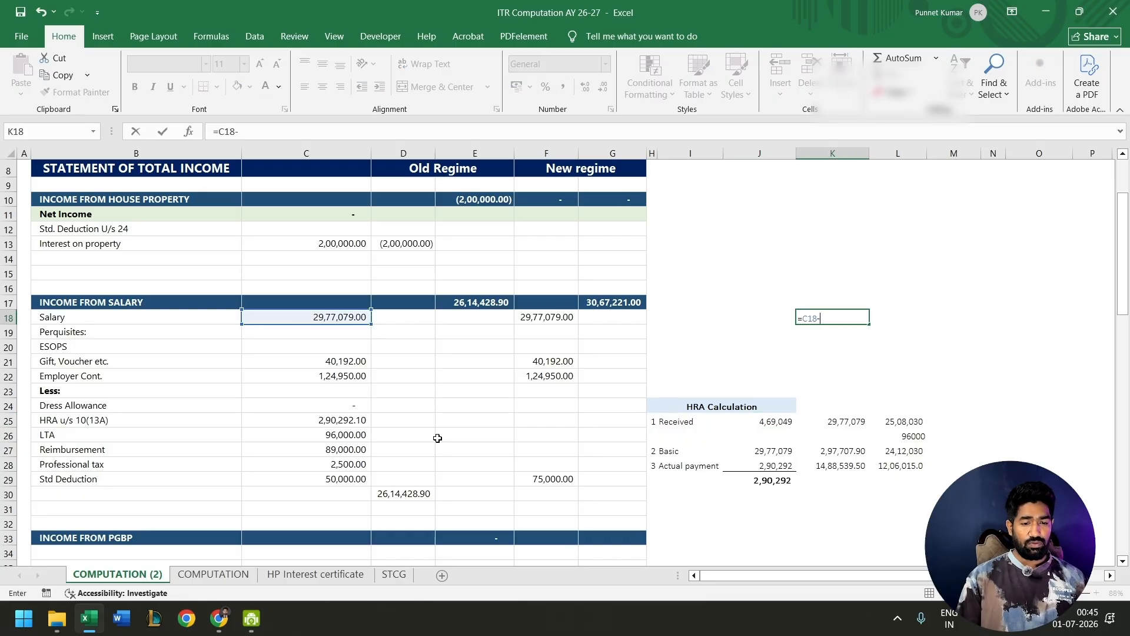
key("Down")
key("Down")
key("Down")
key("Down")
key("Left")
key("Down")
key("Down")
key("Down")
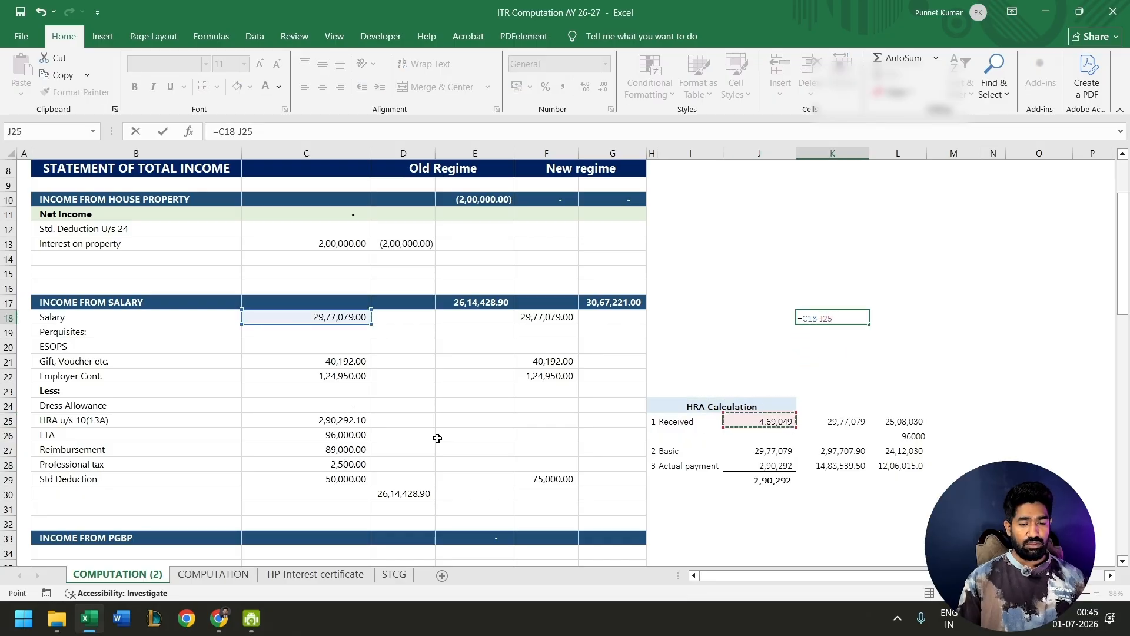
key("Return")
key("Left")
key("Left")
key("Left")
key("Left")
key("Left")
key("Left")
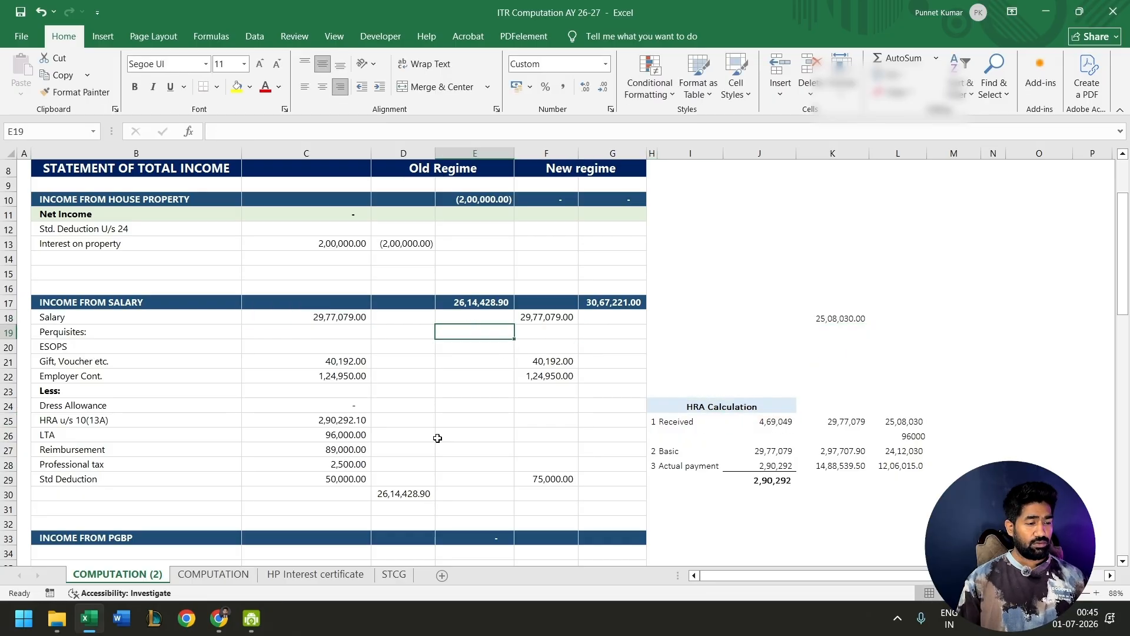
- Back on the e-Filing portal, enter 469049 as the HRA amount, set Basic Salary to 2508030 and read the section 17(1) warning
key("alt+Tab")
left_click(676, 234)
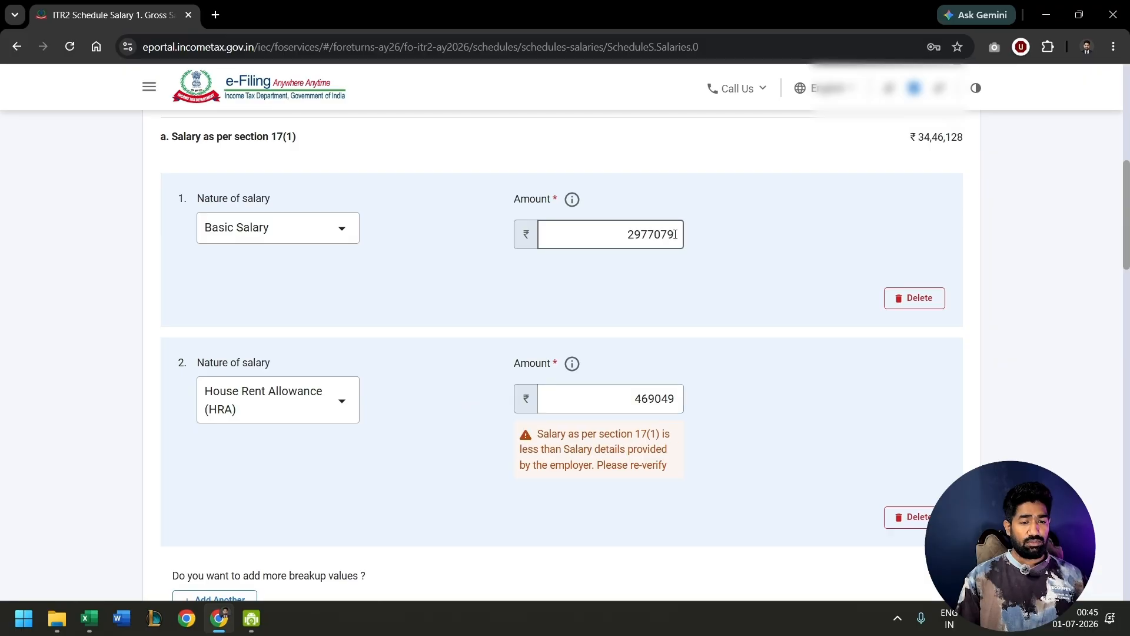
left_click_drag(677, 234, 598, 236)
key("alt+Tab")
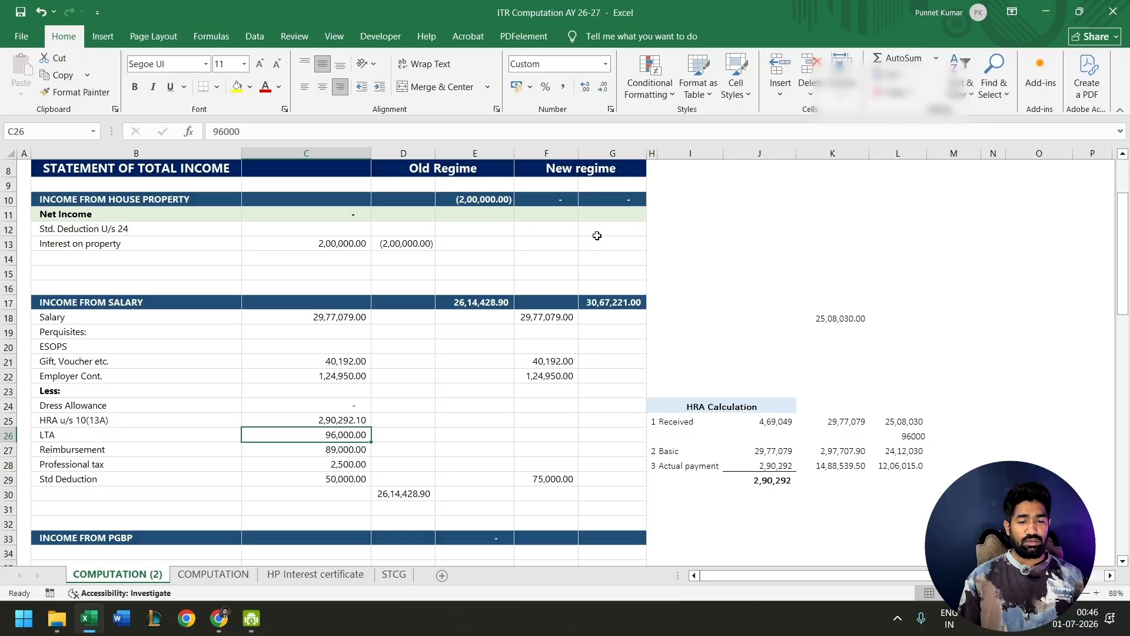
key("alt+Tab")
key("BackSpace")
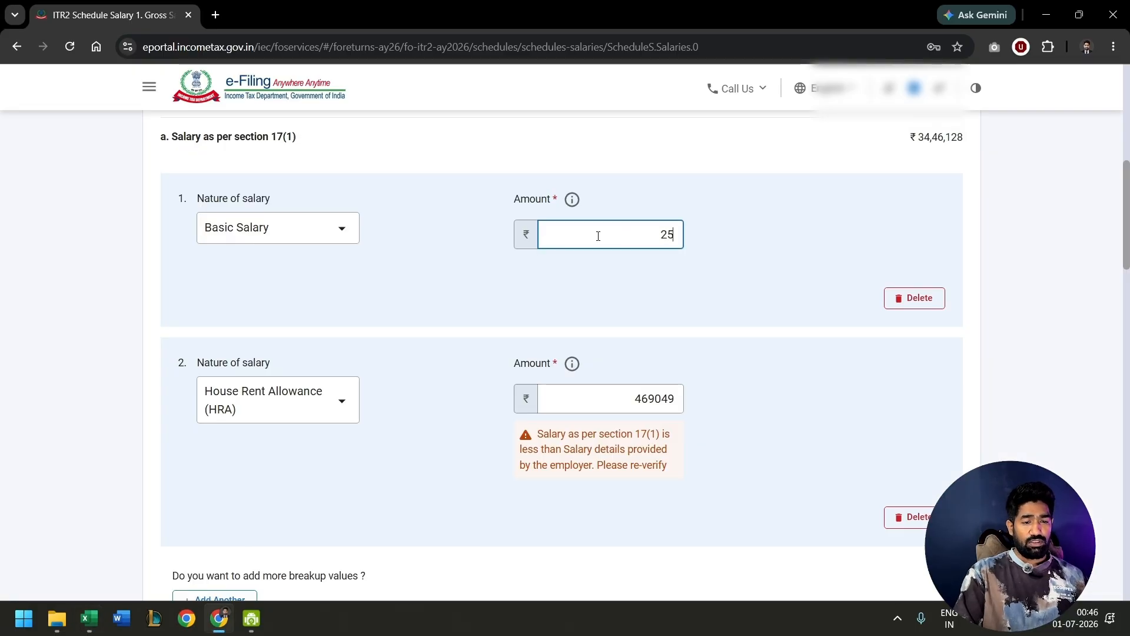
type("2508030")
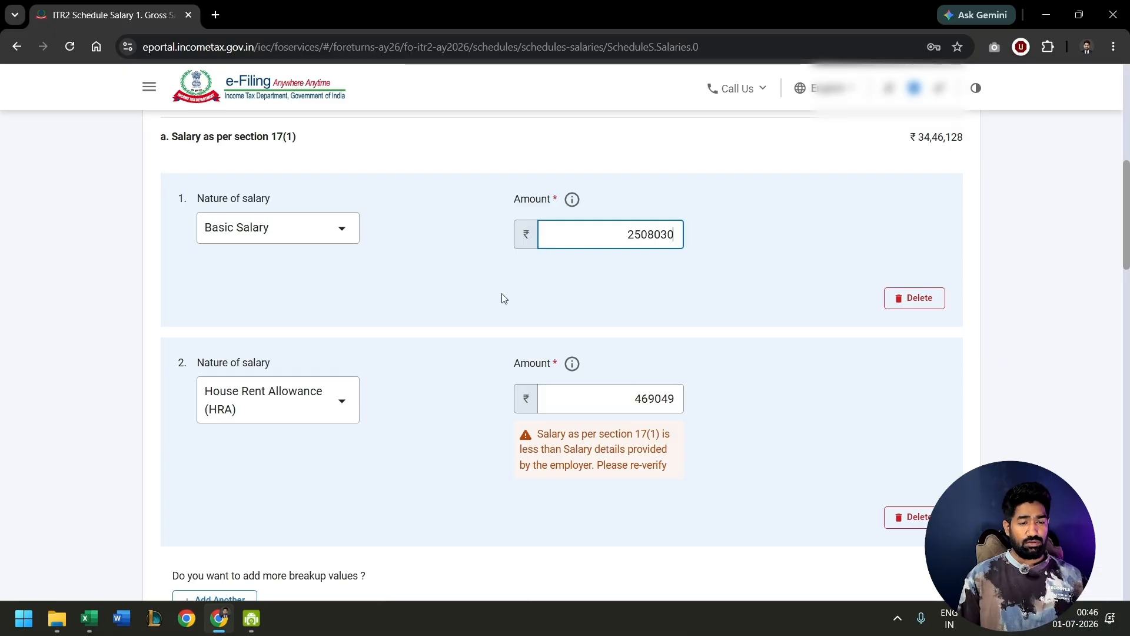
scroll(499, 298, "down", 2)
left_click_drag(557, 311, 624, 322)
left_click_drag(555, 341, 585, 353)
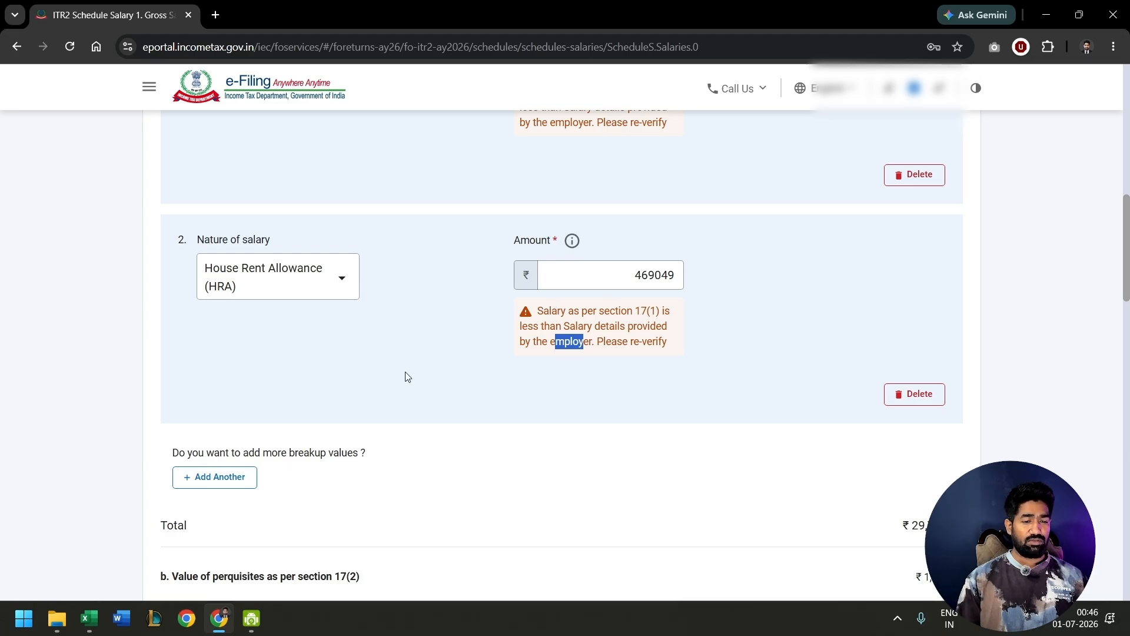
scroll(414, 255, "up", 1)
scroll(413, 251, "up", 1)
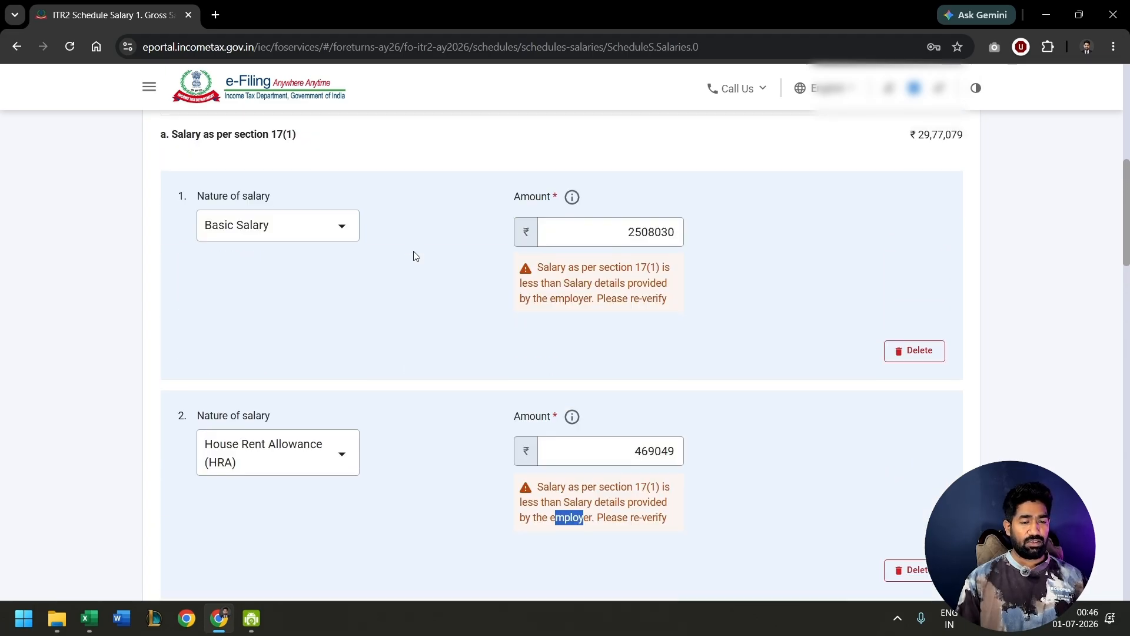
- Add a third salary breakup row for Leave Travel Allowance (LTA) with an amount of 96000
scroll(413, 250, "down", 1)
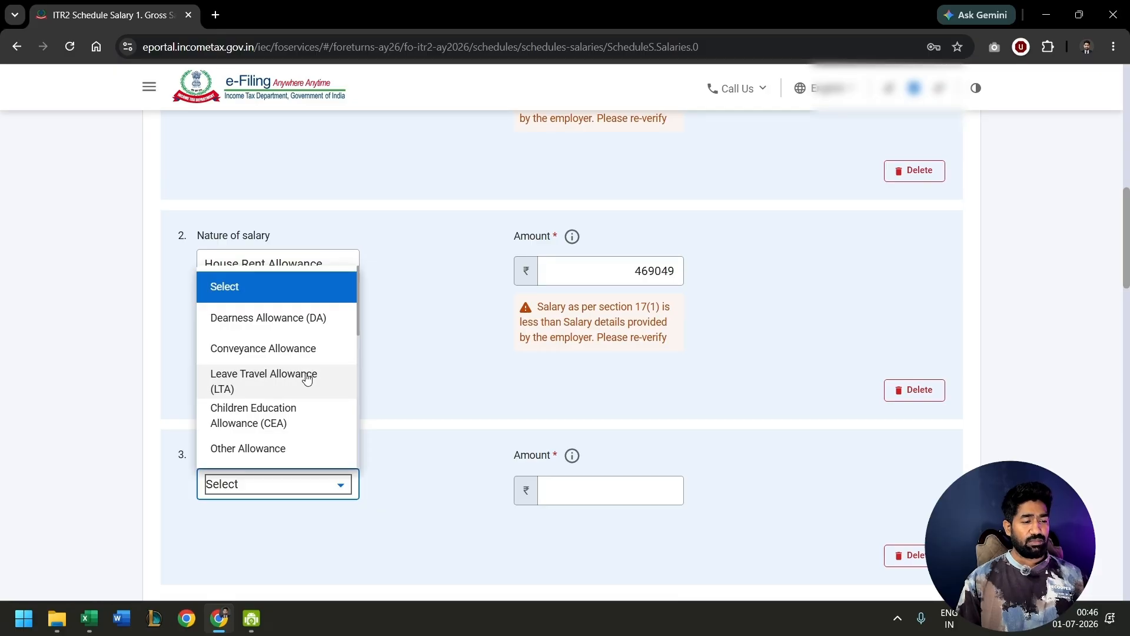
left_click(342, 380)
left_click(612, 490)
type("96000")
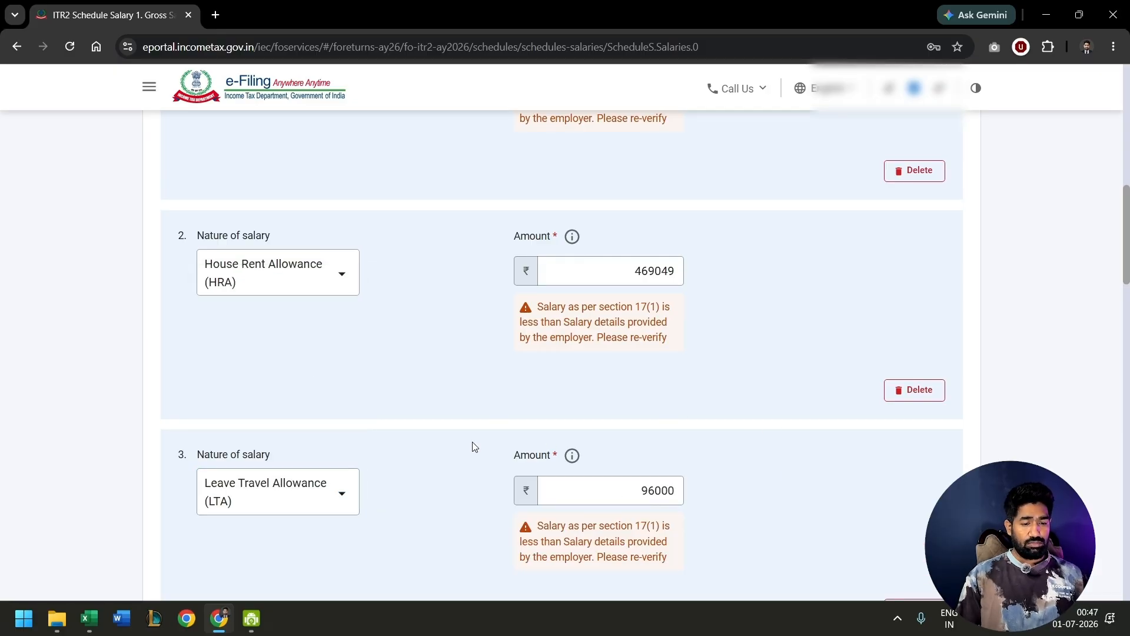
- Switch to the Excel computation sheet and subtract the LTA in C26 from K18 in cell K19
scroll(652, 395, "down", 1)
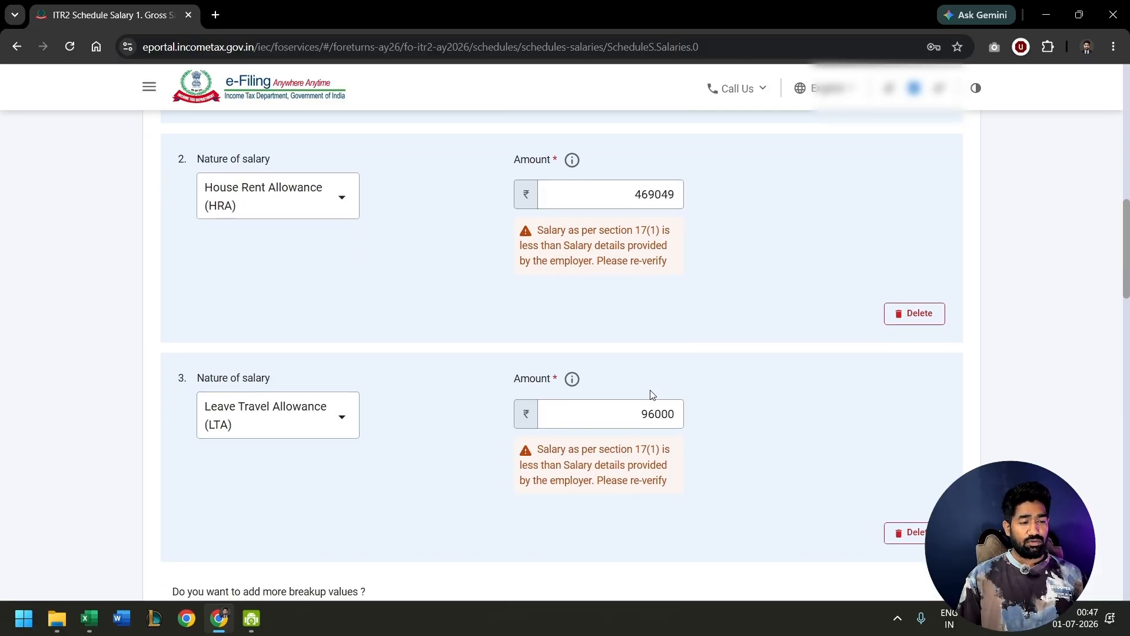
key("alt+Tab")
type("=K18-")
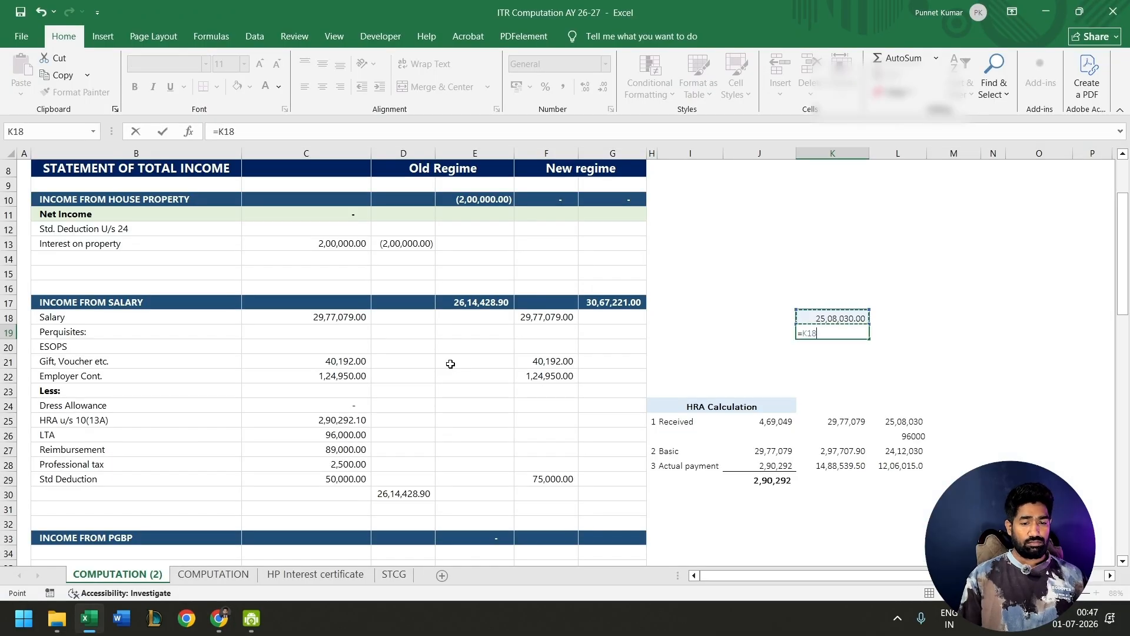
left_click(347, 436)
- Back on the e-Filing portal, add a fourth salary breakup row with Others as the nature of salary
key("alt+Tab")
left_click(214, 499)
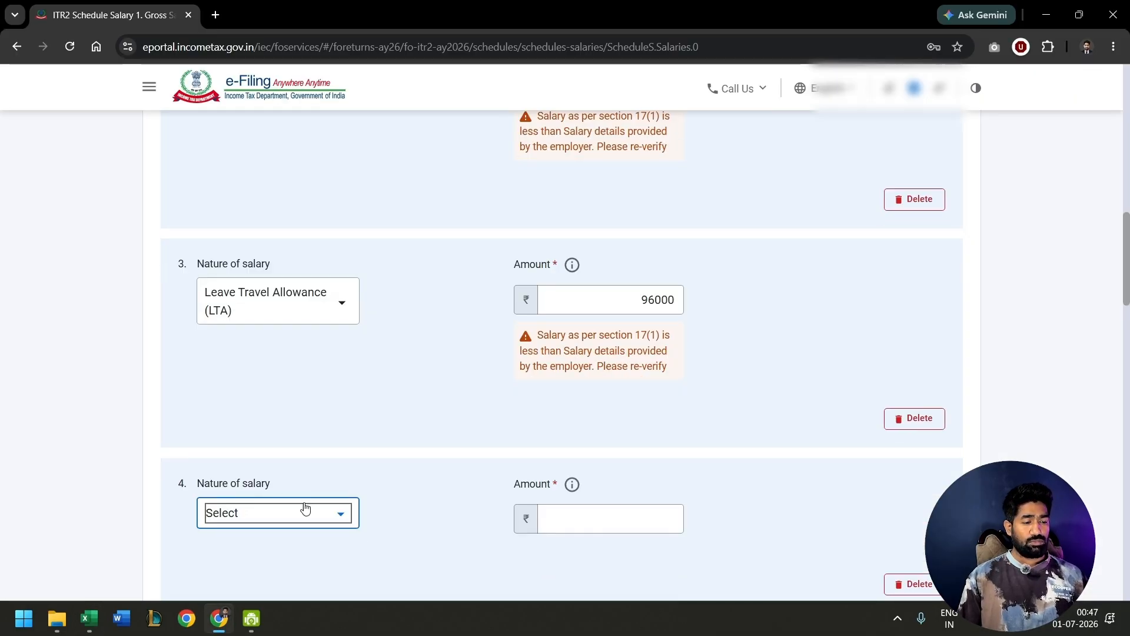
left_click(306, 516)
scroll(262, 476, "down", 5)
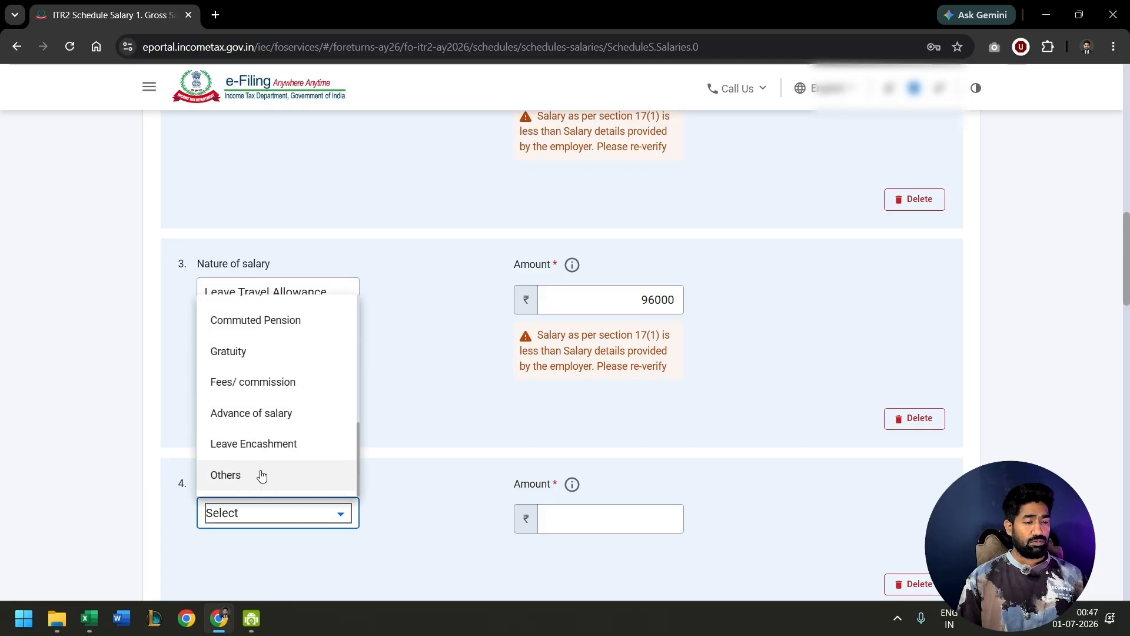
scroll(261, 476, "up", 6)
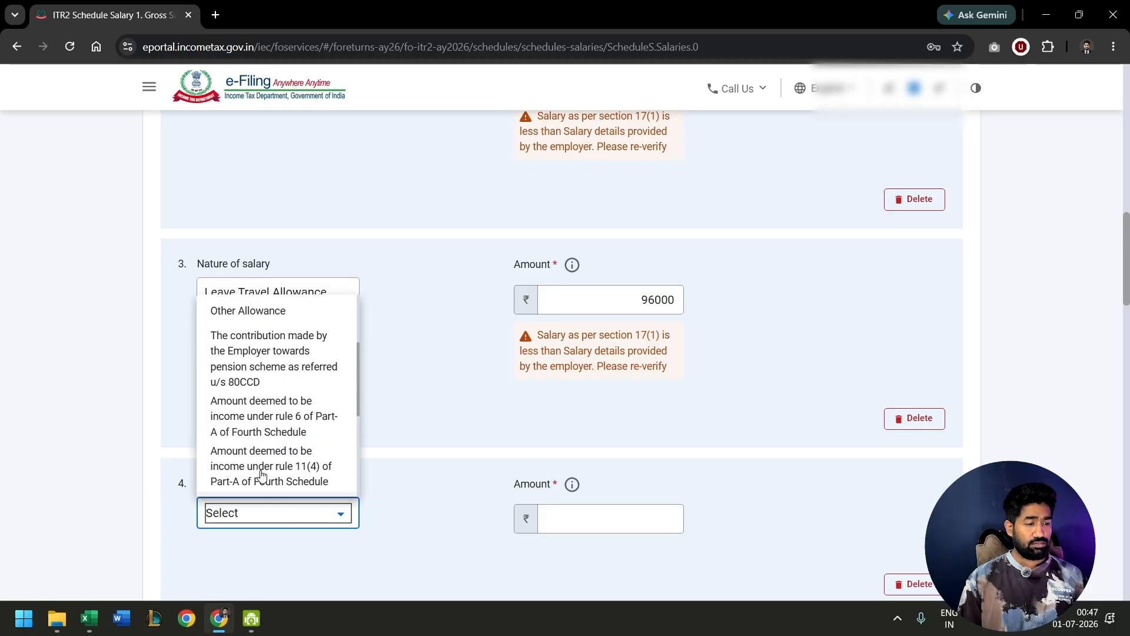
scroll(262, 476, "down", 6)
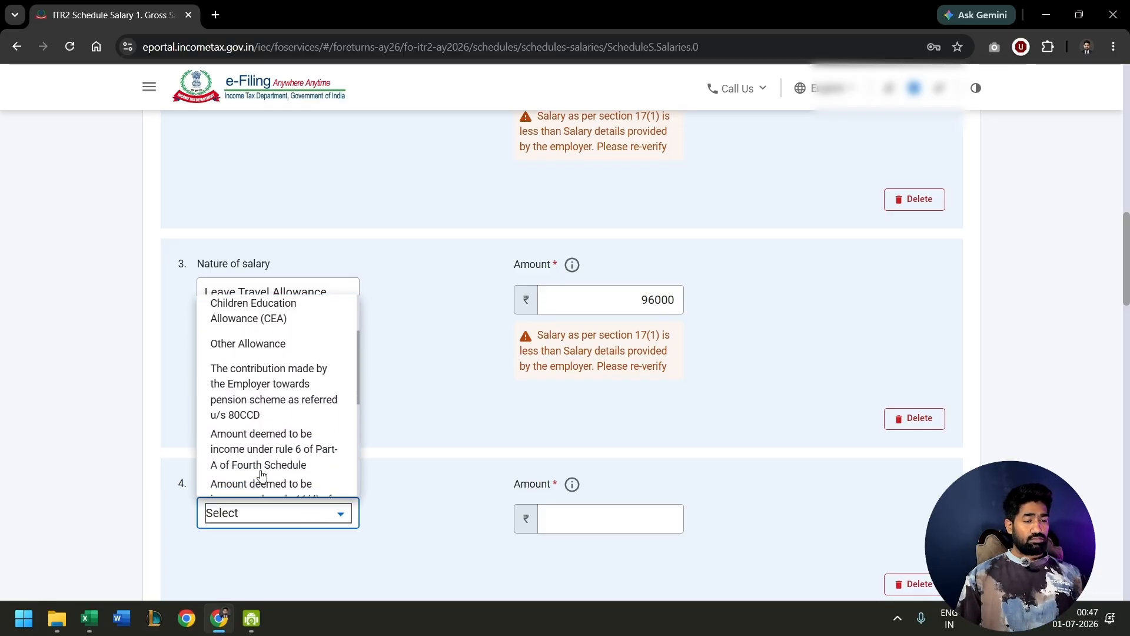
left_click(262, 475)
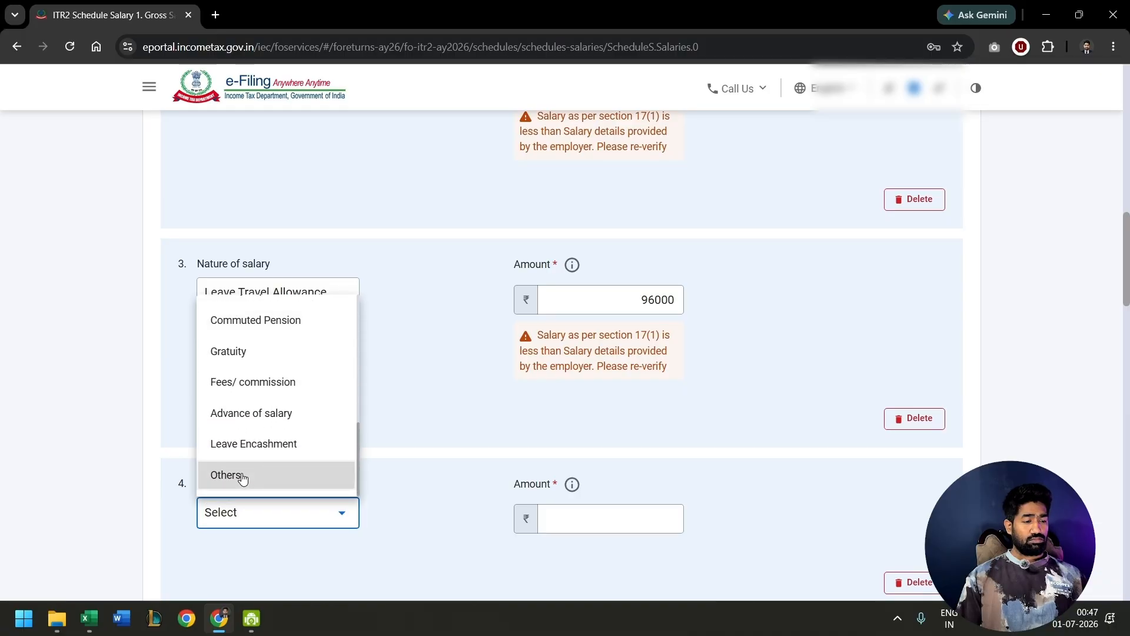
left_click(557, 504)
key("alt+Tab")
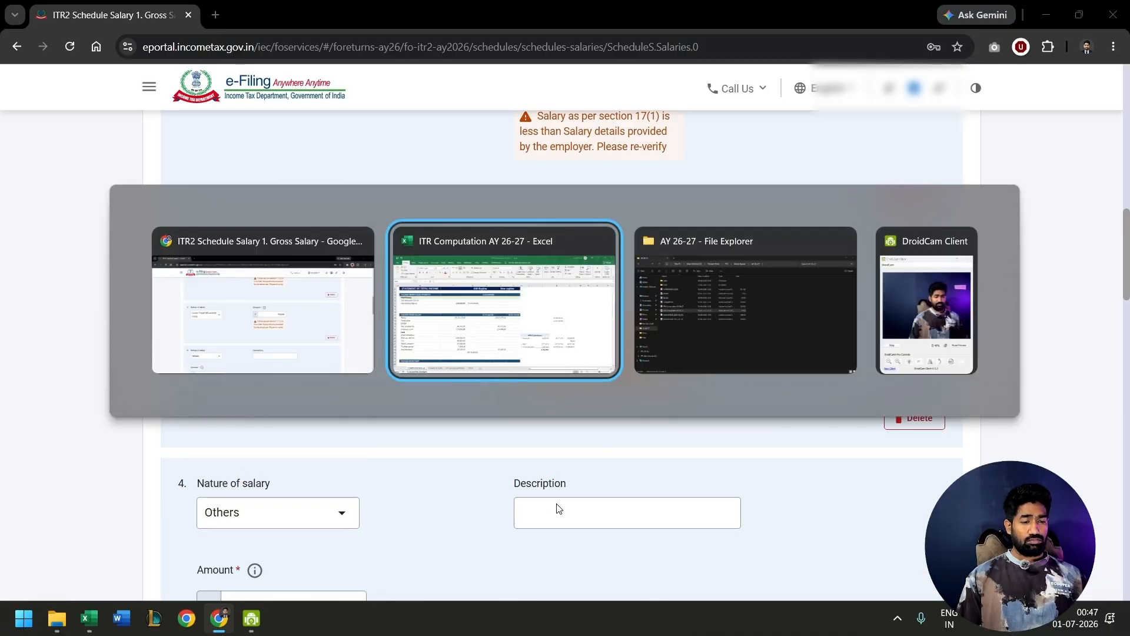
key("alt+Tab")
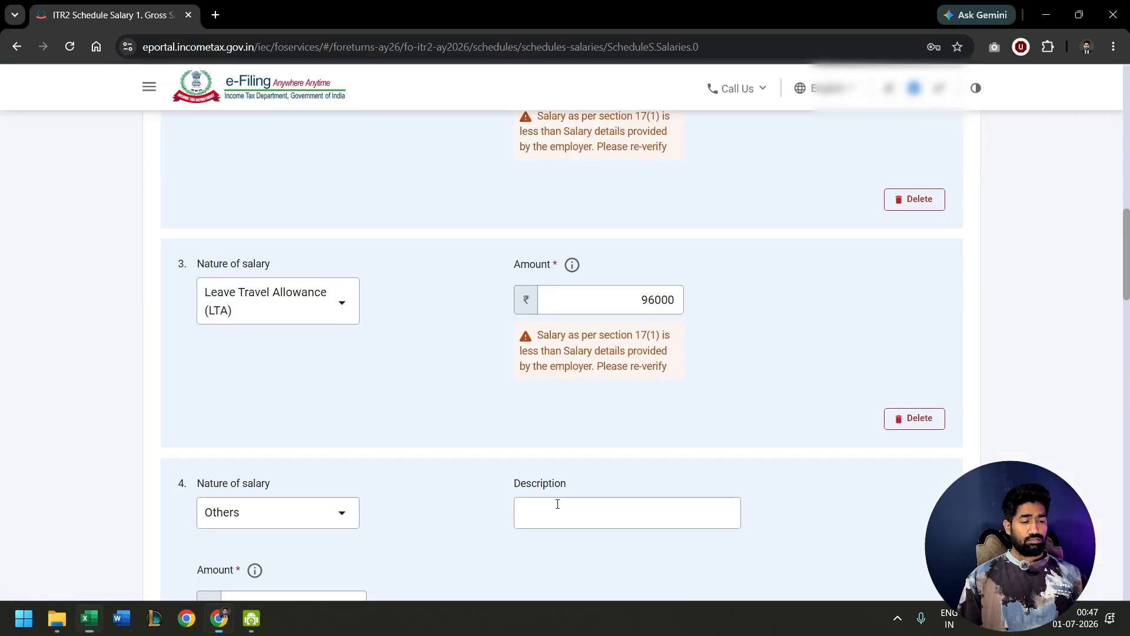
type("88")
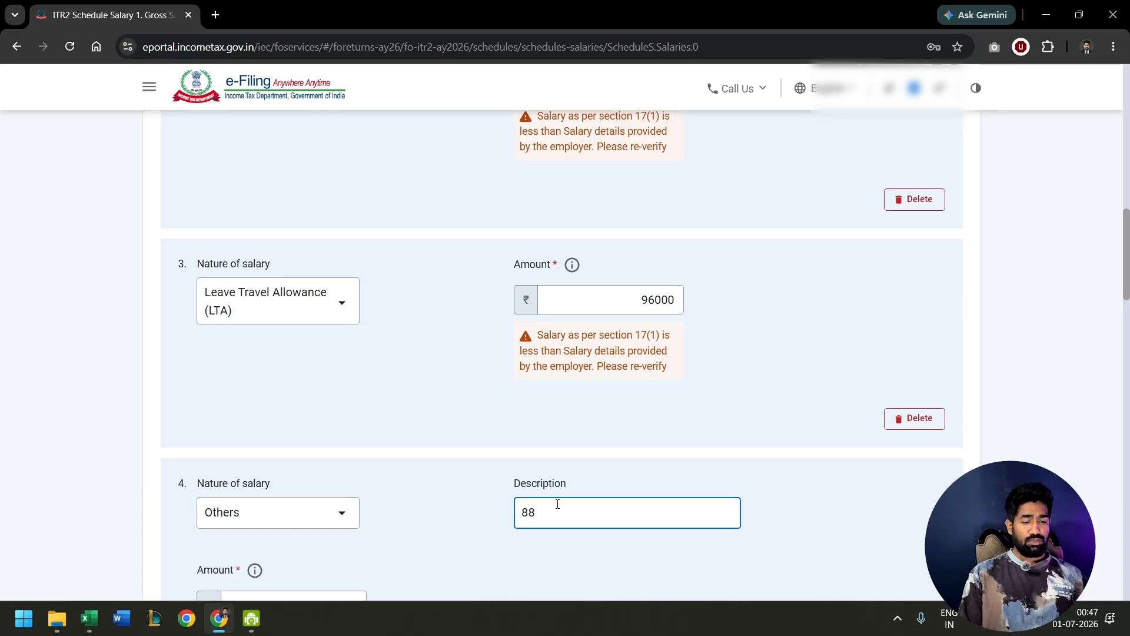
type("000")
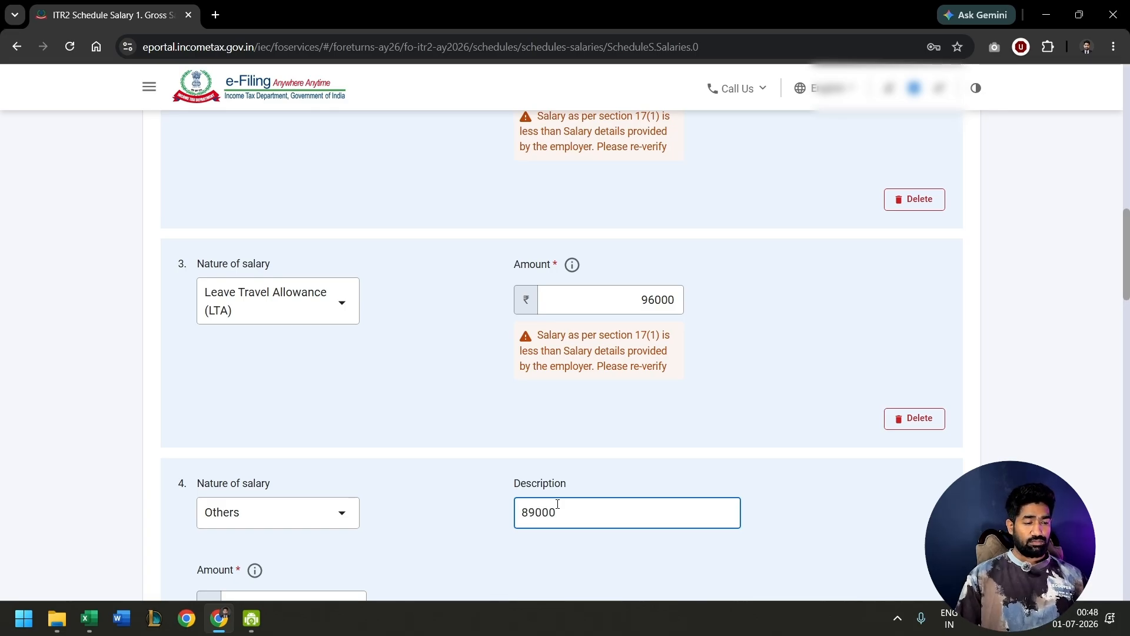
left_click(447, 442)
scroll(445, 443, "down", 2)
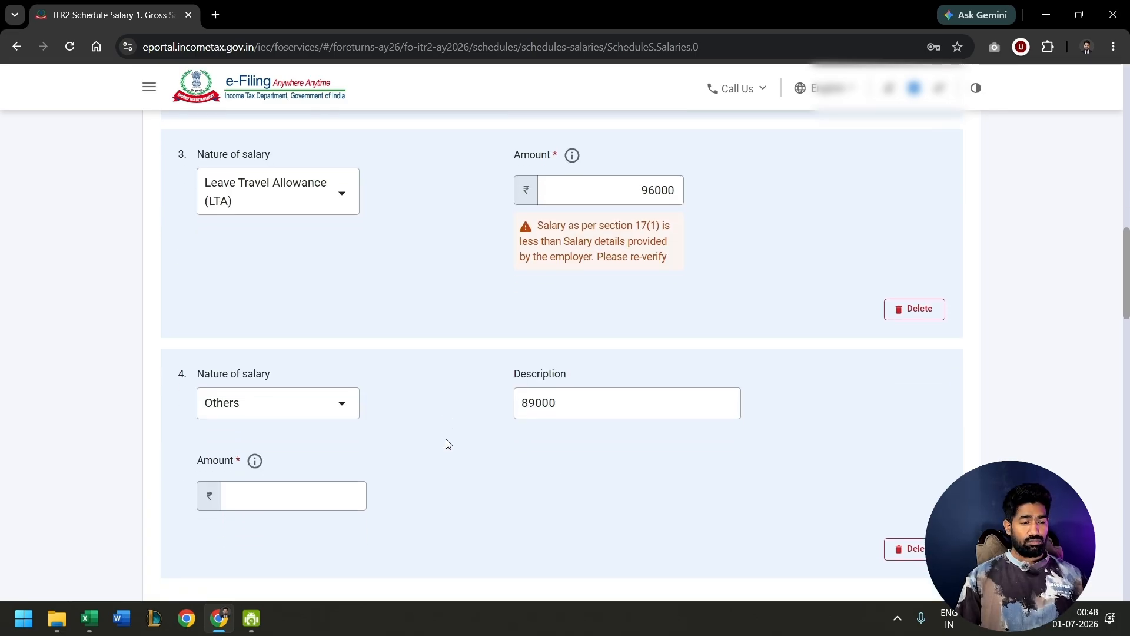
left_click(593, 391)
left_click_drag(580, 396, 484, 401)
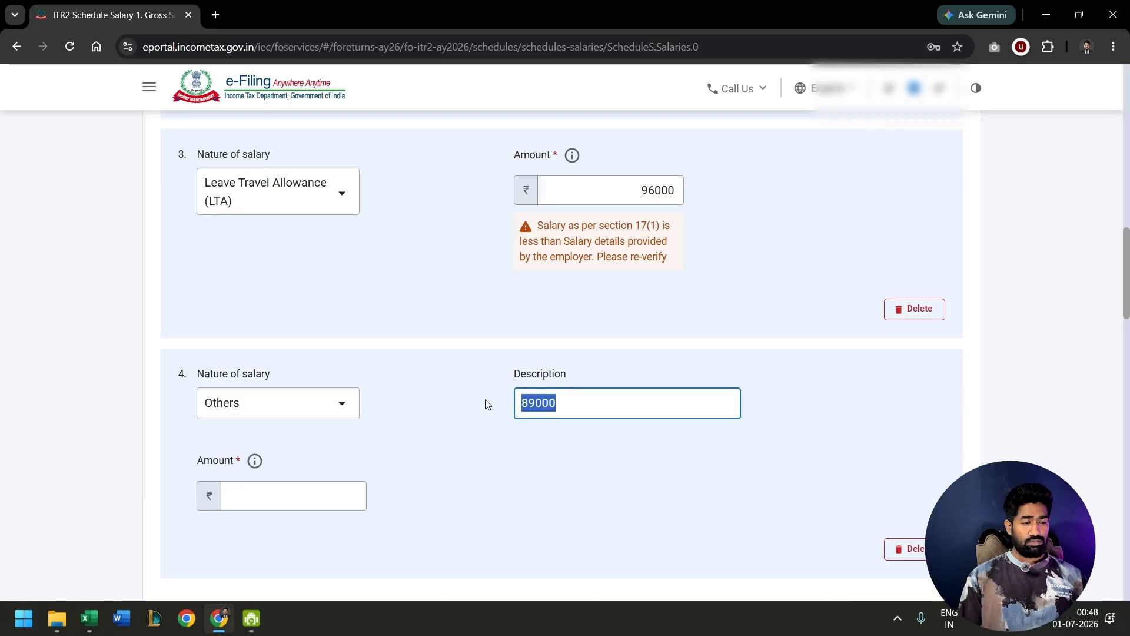
key("BackSpace")
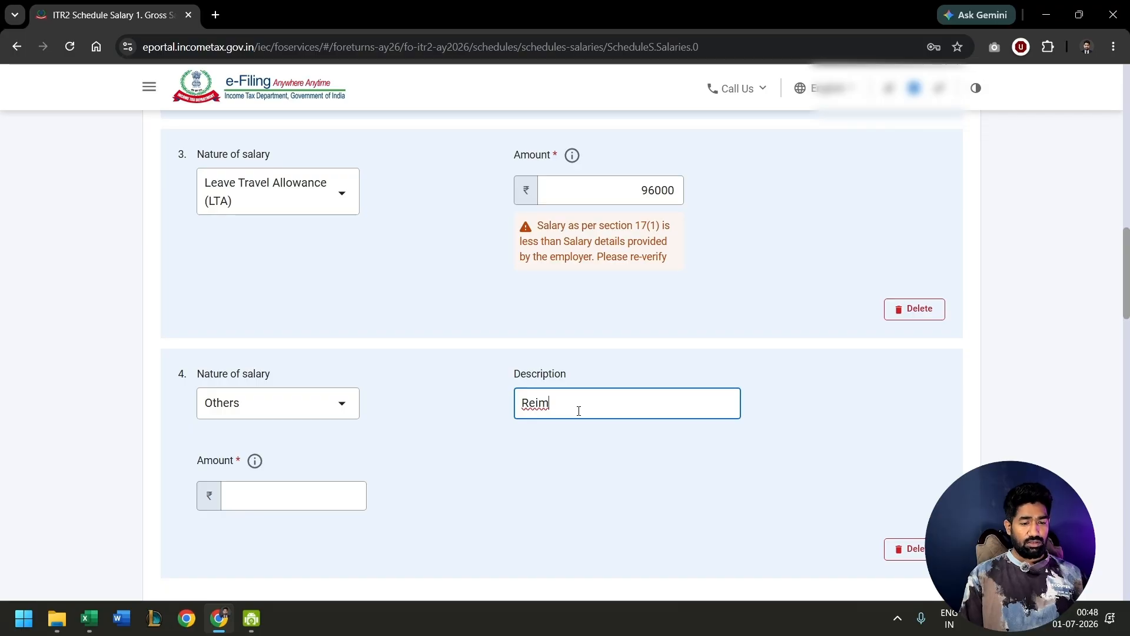
- Describe the fourth salary row as Reimbrusement and set its amount to 89000
type("Reimbrusement")
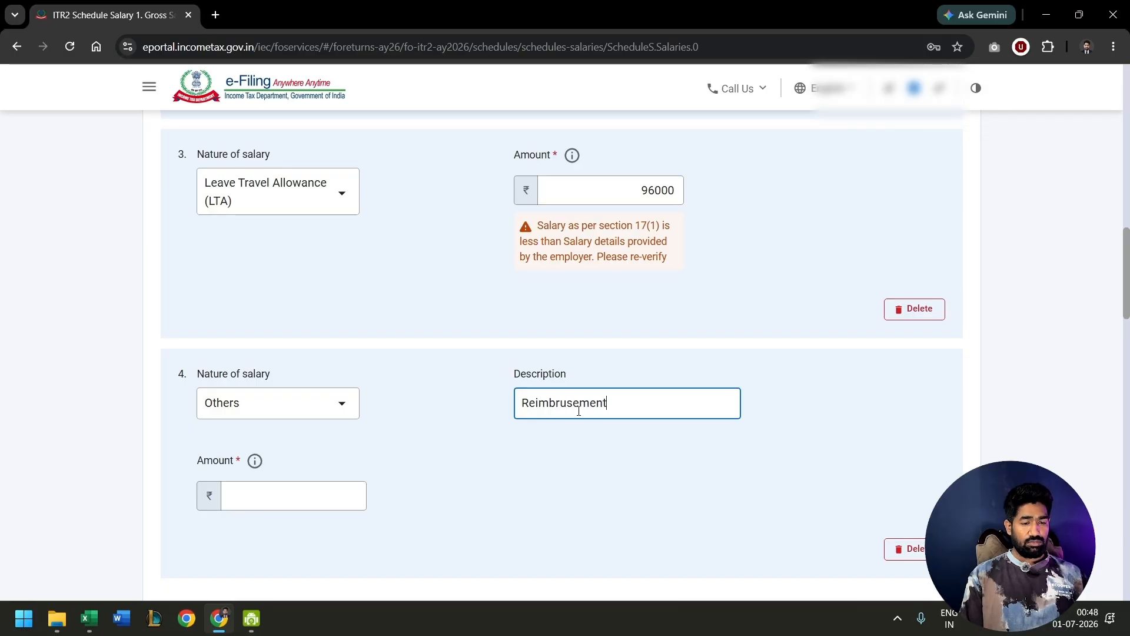
left_click(281, 493)
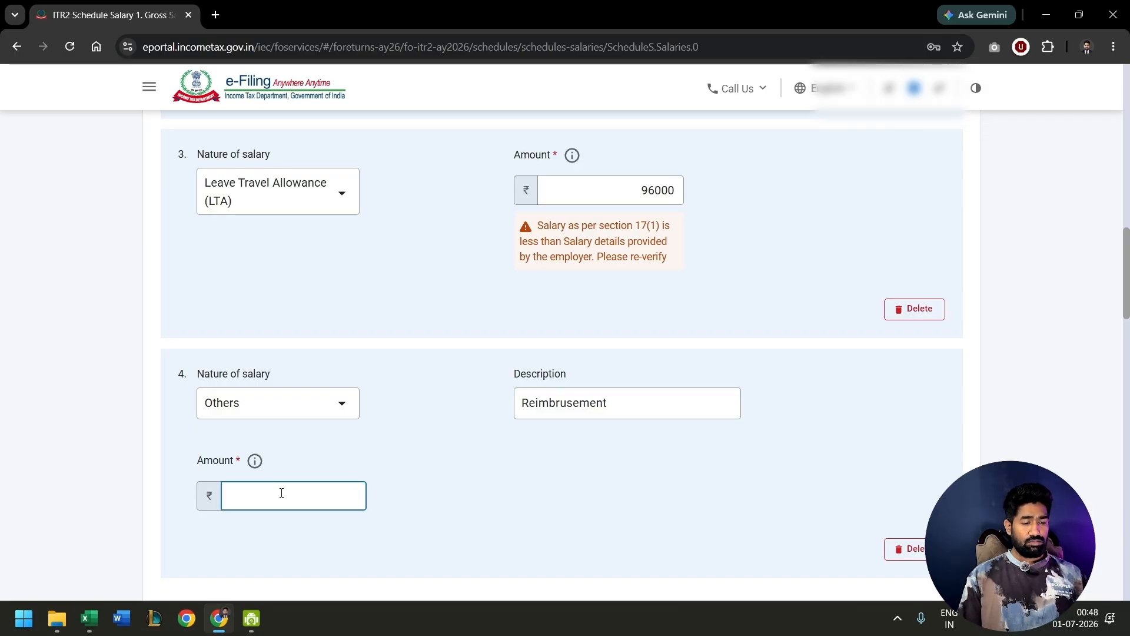
type("890")
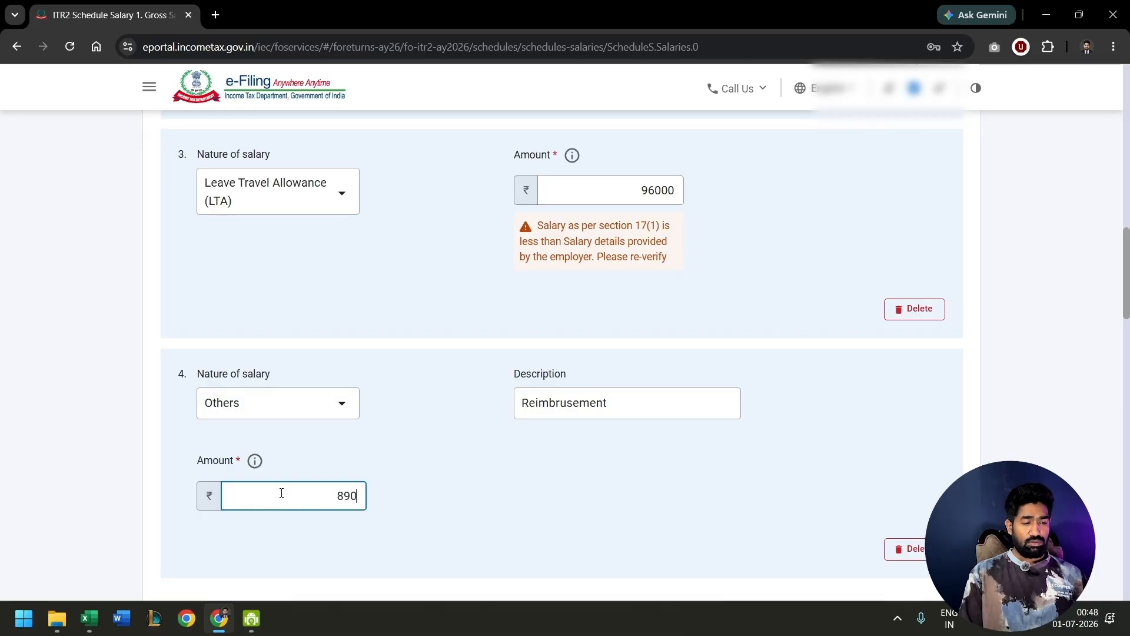
type("00")
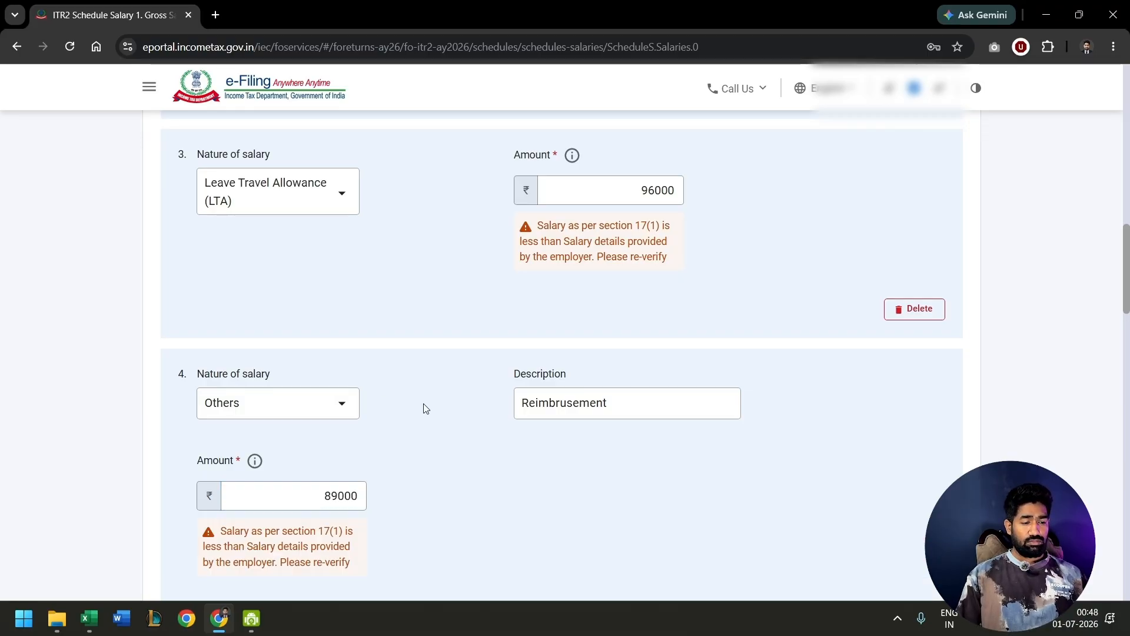
- Switch to the Excel computation sheet and subtract the reimbursement in C27 from K19 in cell K20
scroll(425, 409, "down", 3)
scroll(426, 409, "up", 6)
scroll(426, 409, "up", 7)
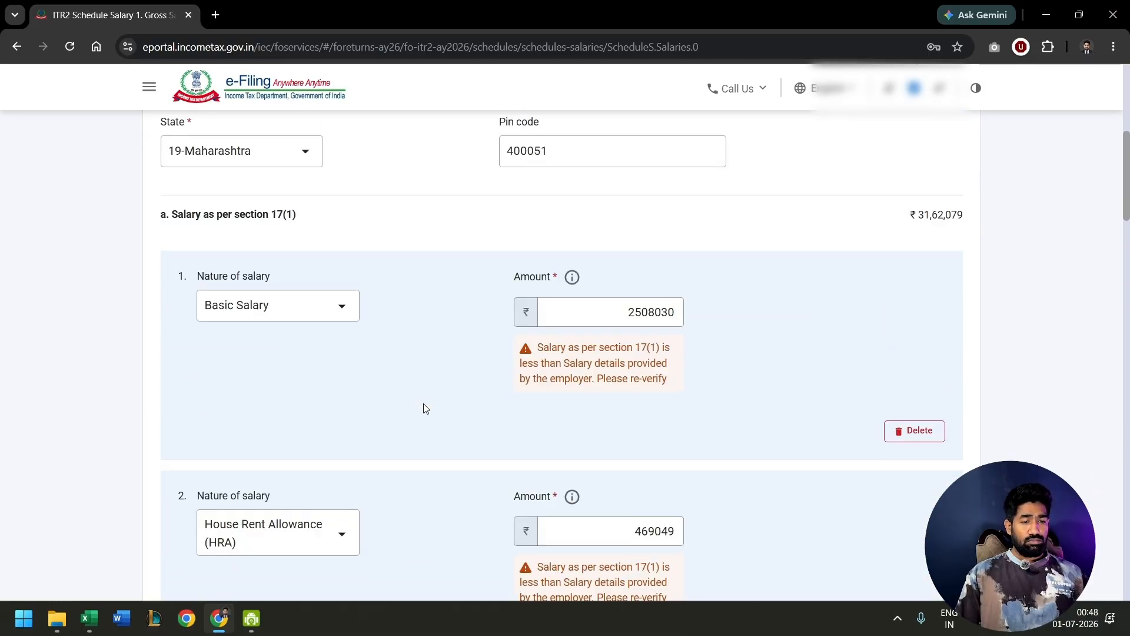
key("alt+Tab")
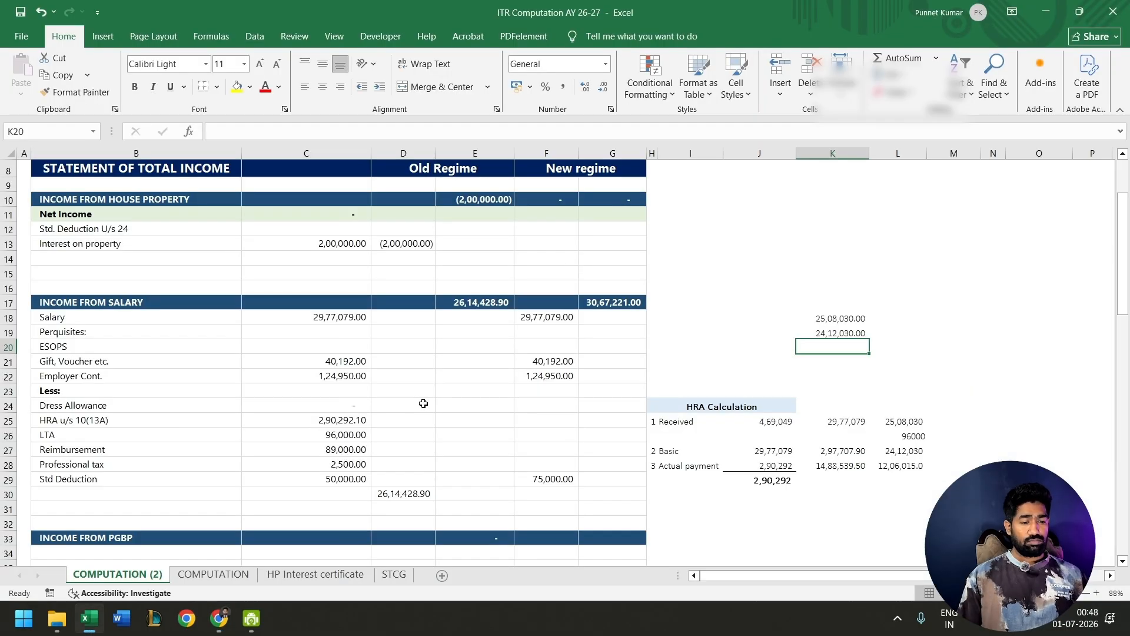
key("Up")
key("F2")
key("Return")
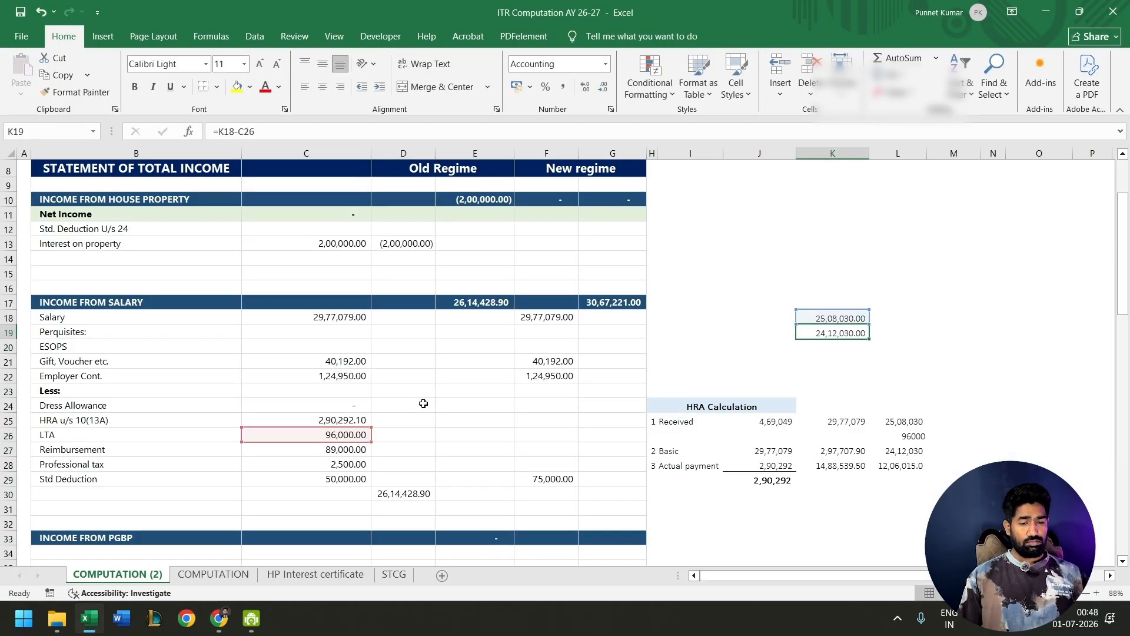
type("=")
key("Up")
type("-")
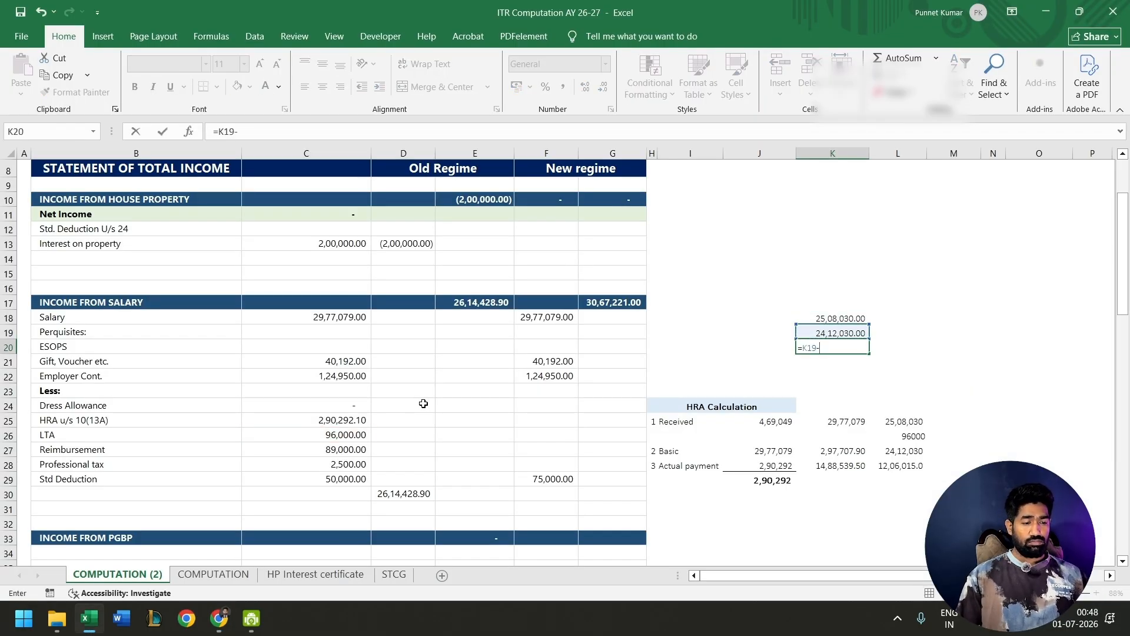
left_click(349, 448)
key("Up")
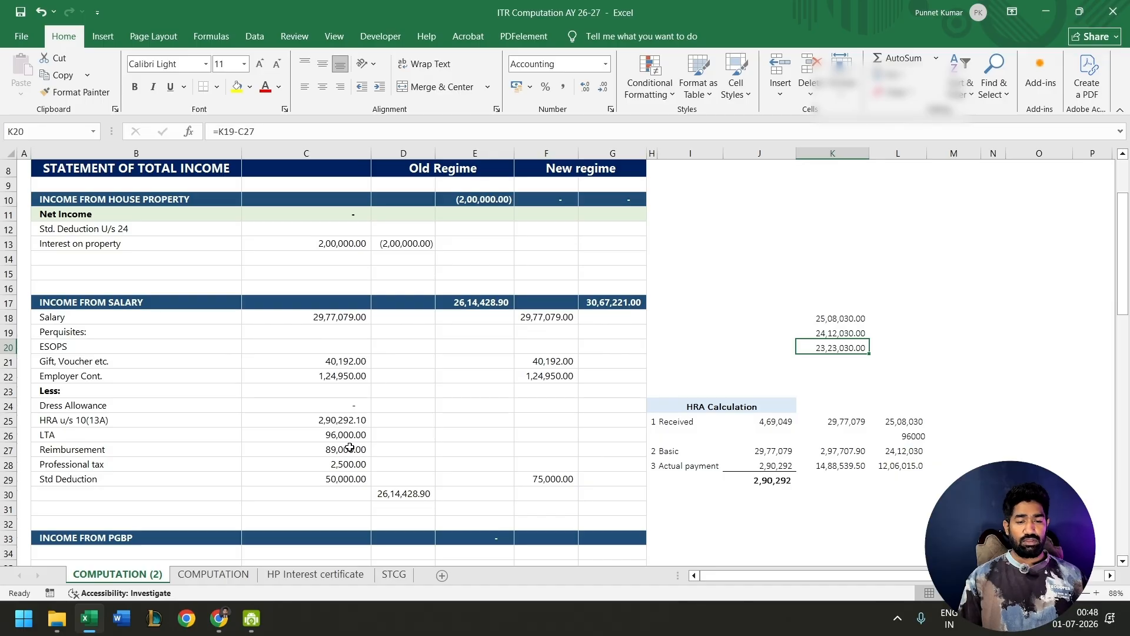
- Return to the e-Filing portal and set the Basic Salary amount to 2323030
key("alt+Tab")
left_click(633, 323)
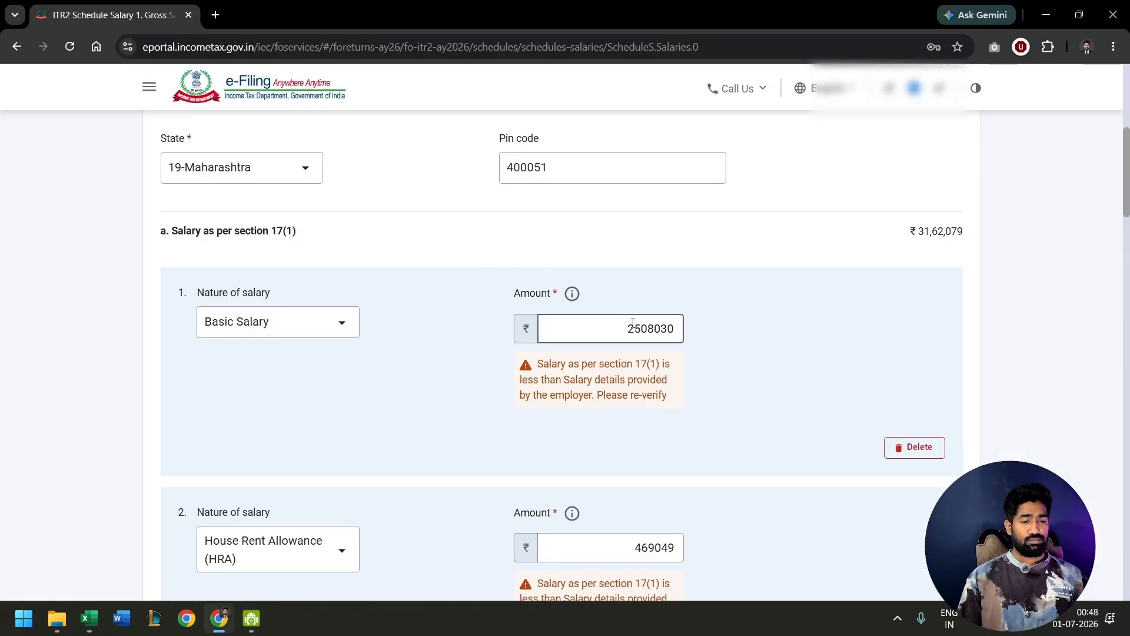
key("Delete")
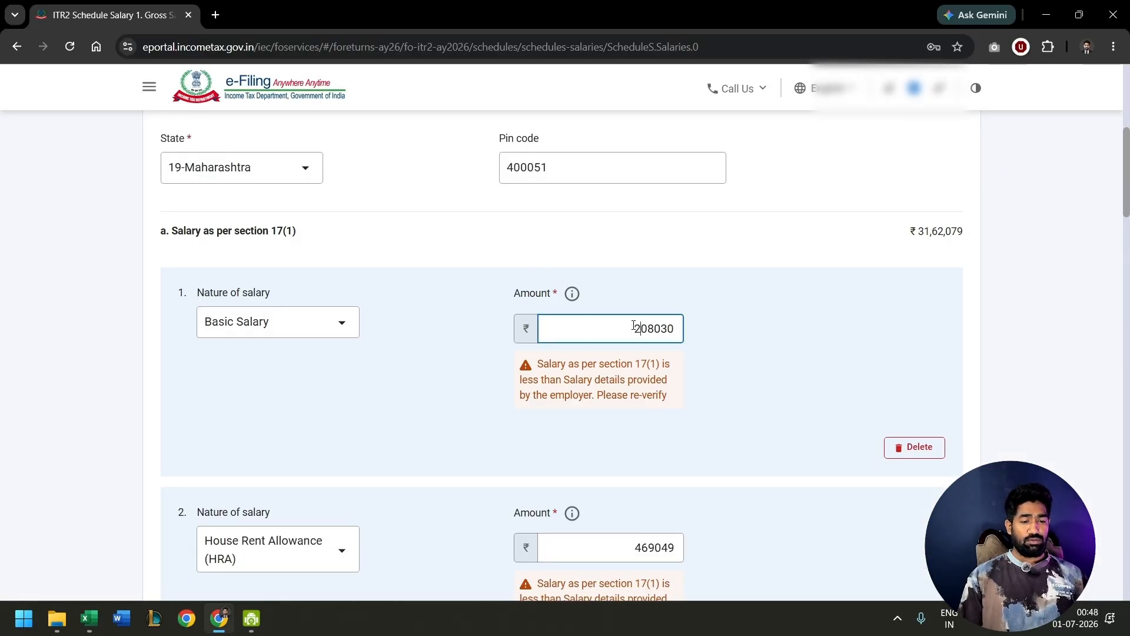
type("323")
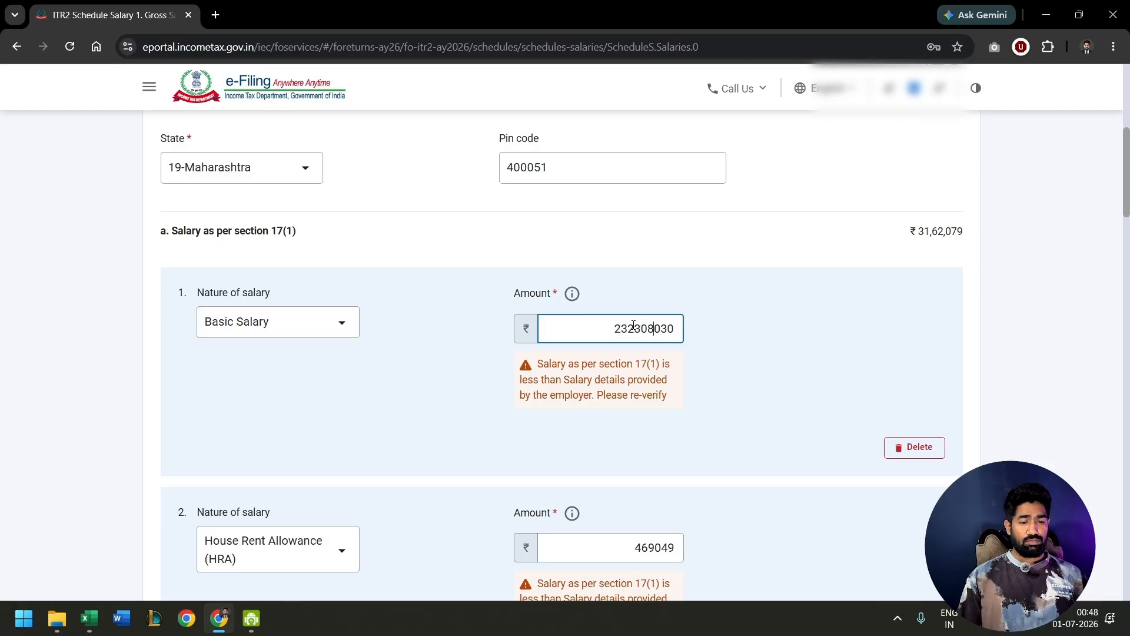
key("BackSpace")
key("BackSpace")
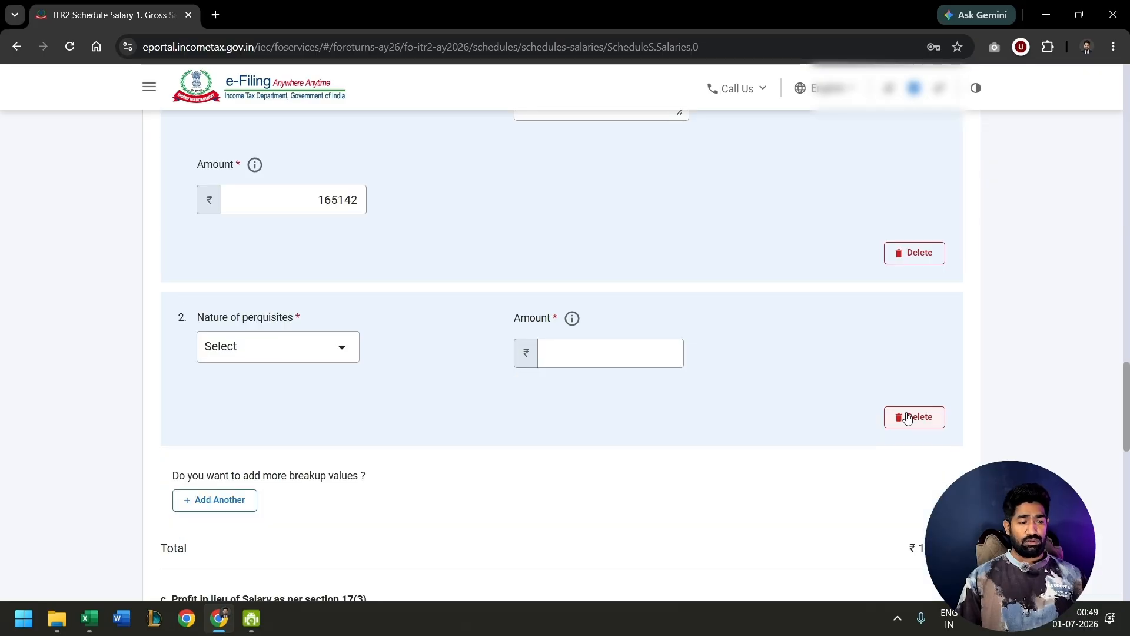
- Delete the blank second perquisites row under section 17(2) and confirm the deletion
left_click(908, 418)
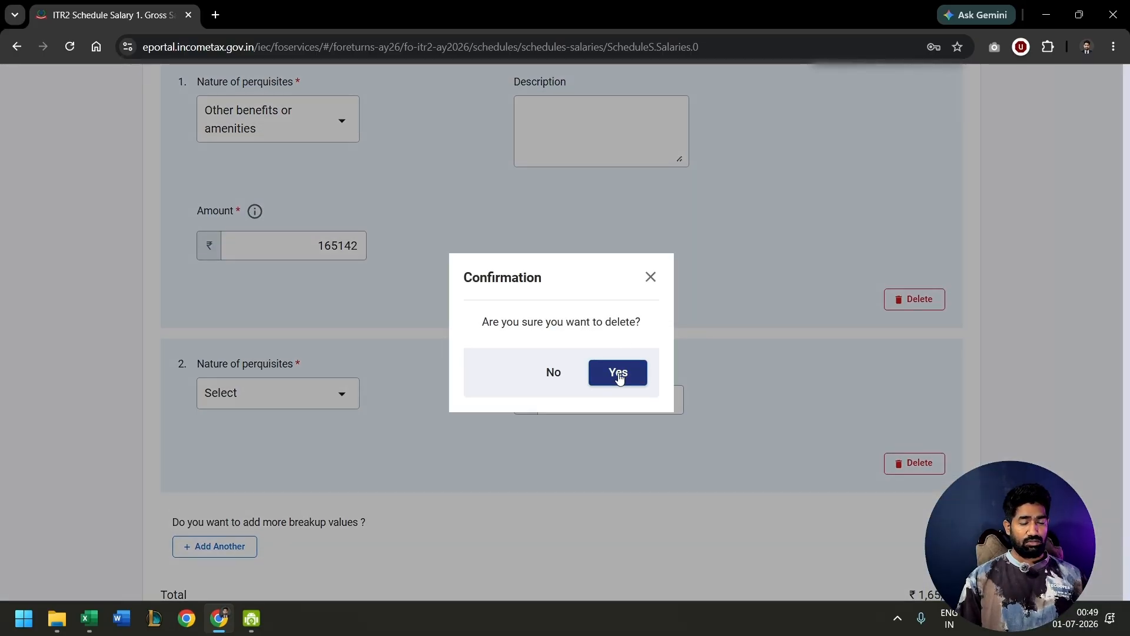
left_click(617, 375)
scroll(331, 412, "up", 3)
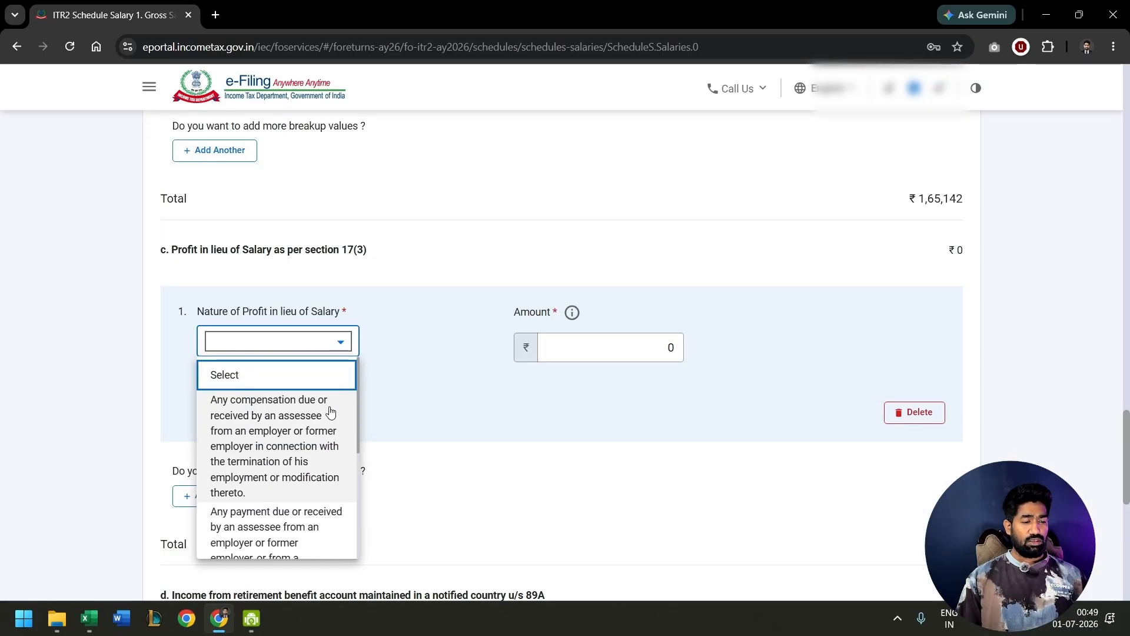
- Look through the profit in lieu of salary options and delete the blank section 17(3) row
scroll(331, 411, "down", 1)
scroll(331, 412, "down", 4)
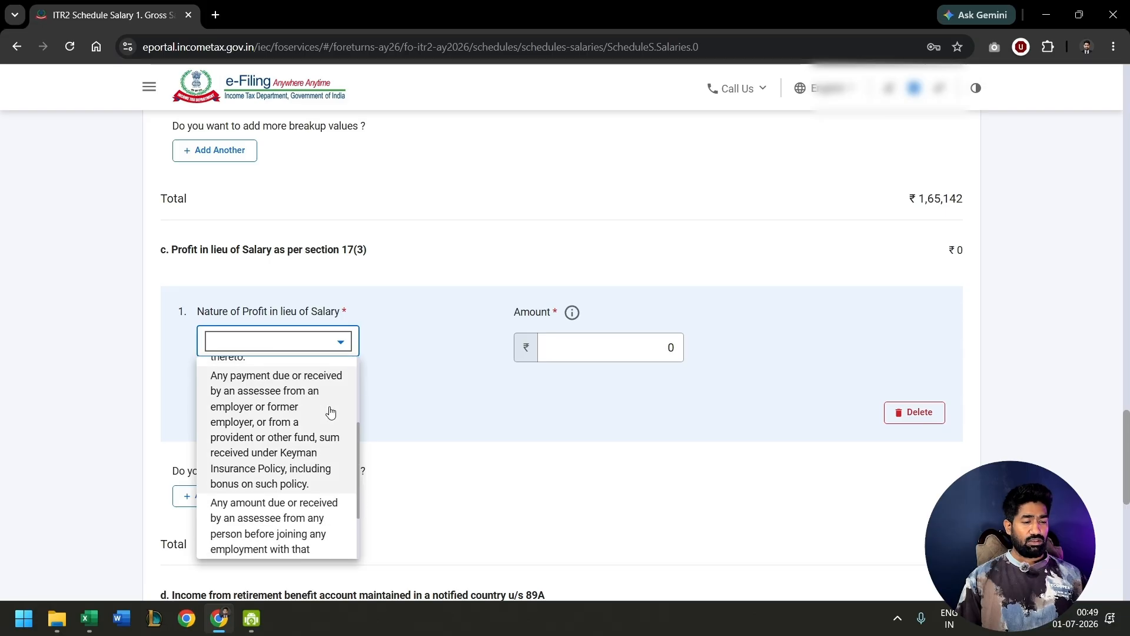
left_click(482, 473)
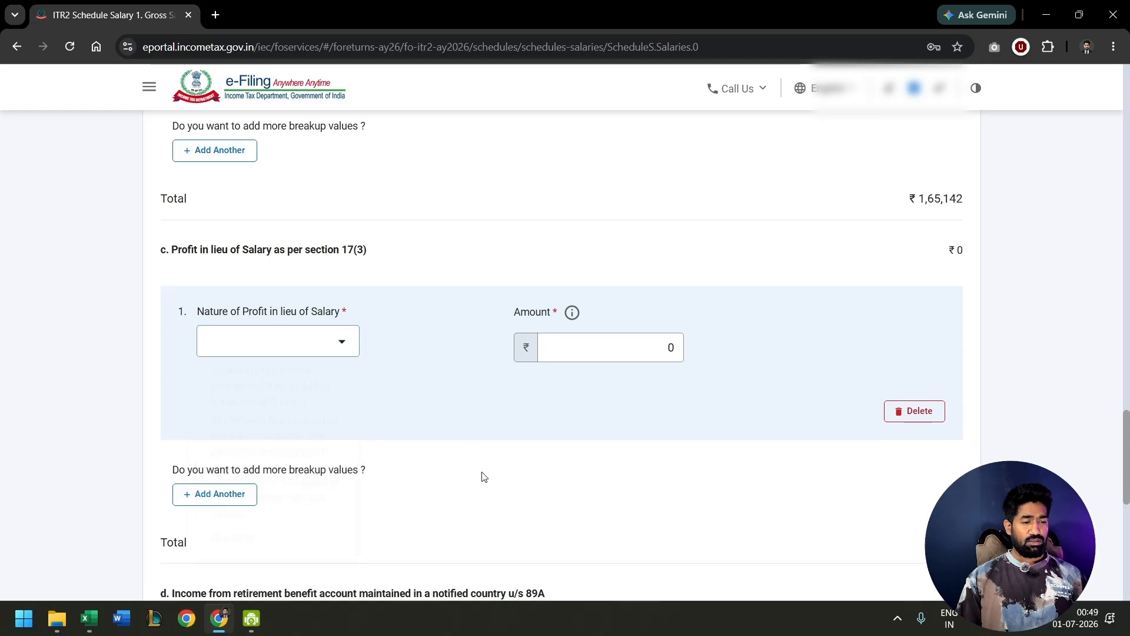
left_click(920, 412)
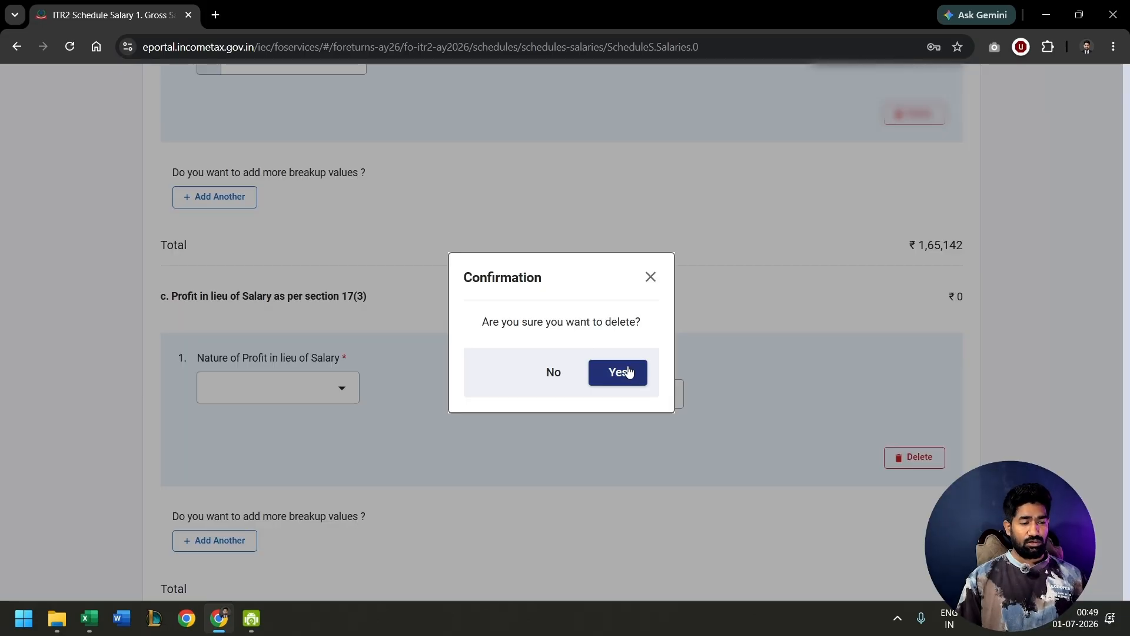
left_click(628, 372)
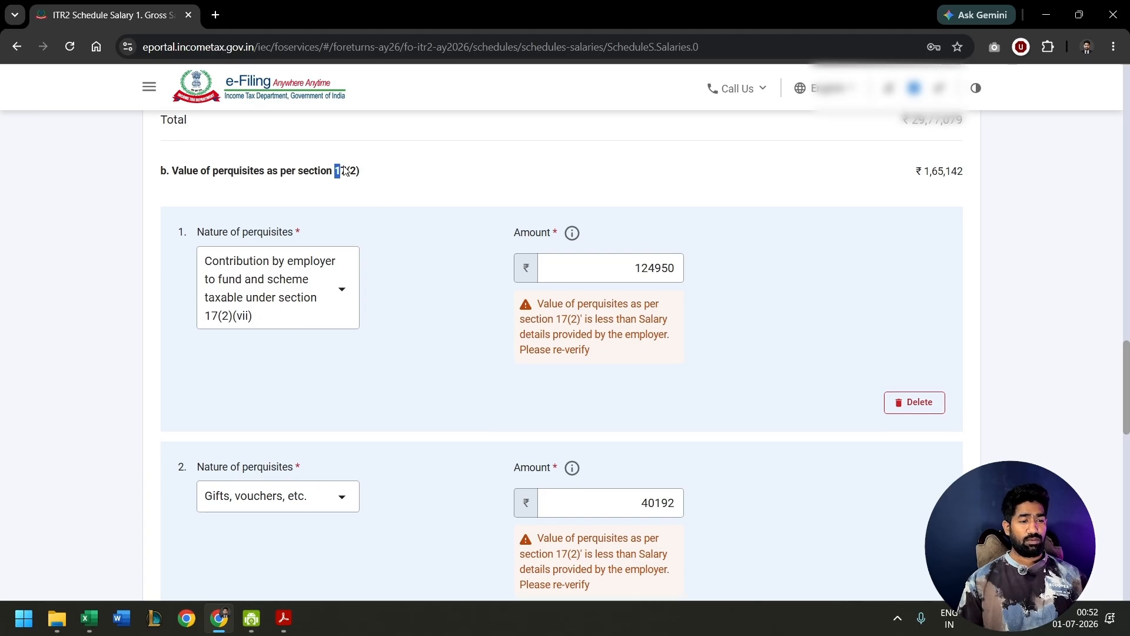
- Check the employer contribution and gifts amounts under section 17(2), and save the employer's gross salary details
left_click_drag(336, 170, 366, 174)
left_click(393, 271)
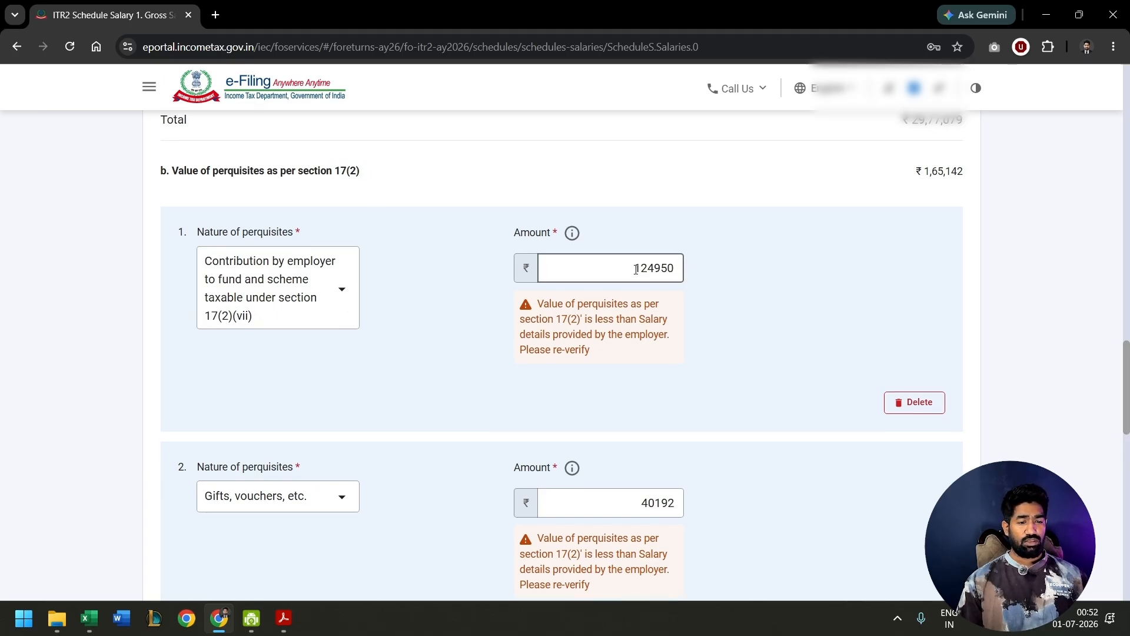
left_click_drag(634, 268, 677, 271)
left_click(465, 362)
scroll(465, 362, "down", 2)
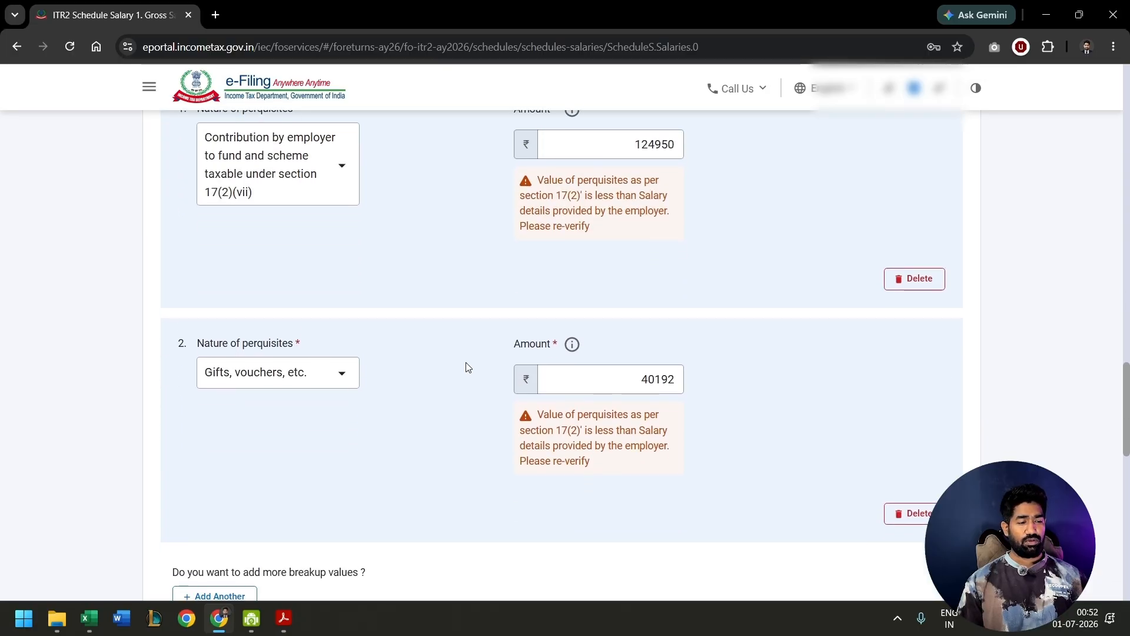
left_click_drag(643, 383, 706, 395)
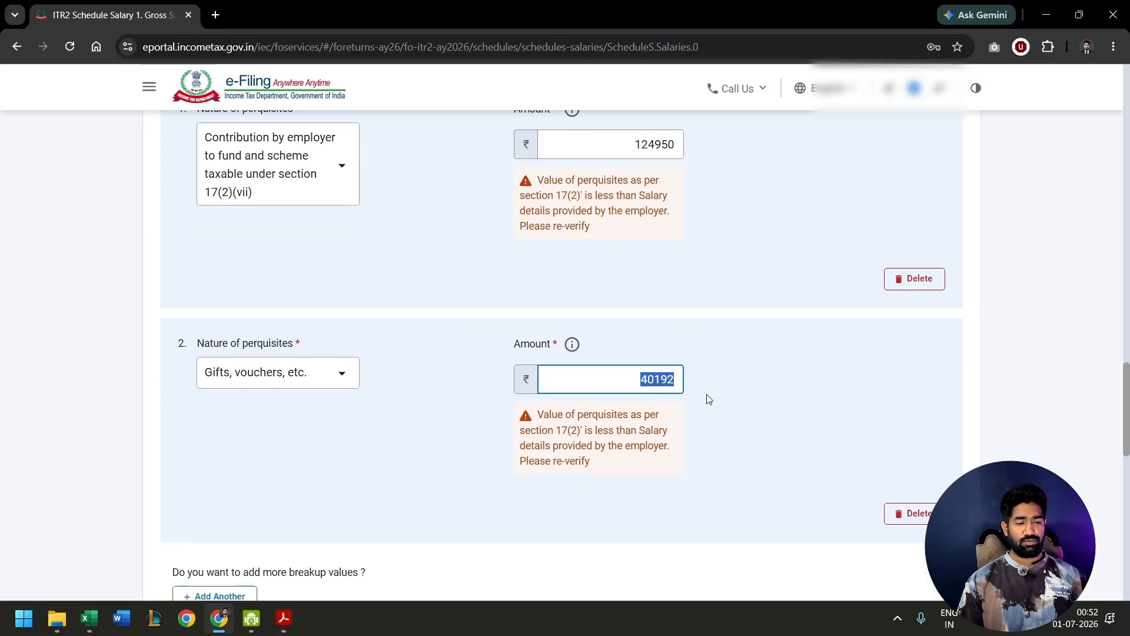
scroll(707, 394, "down", 8)
left_click(945, 452)
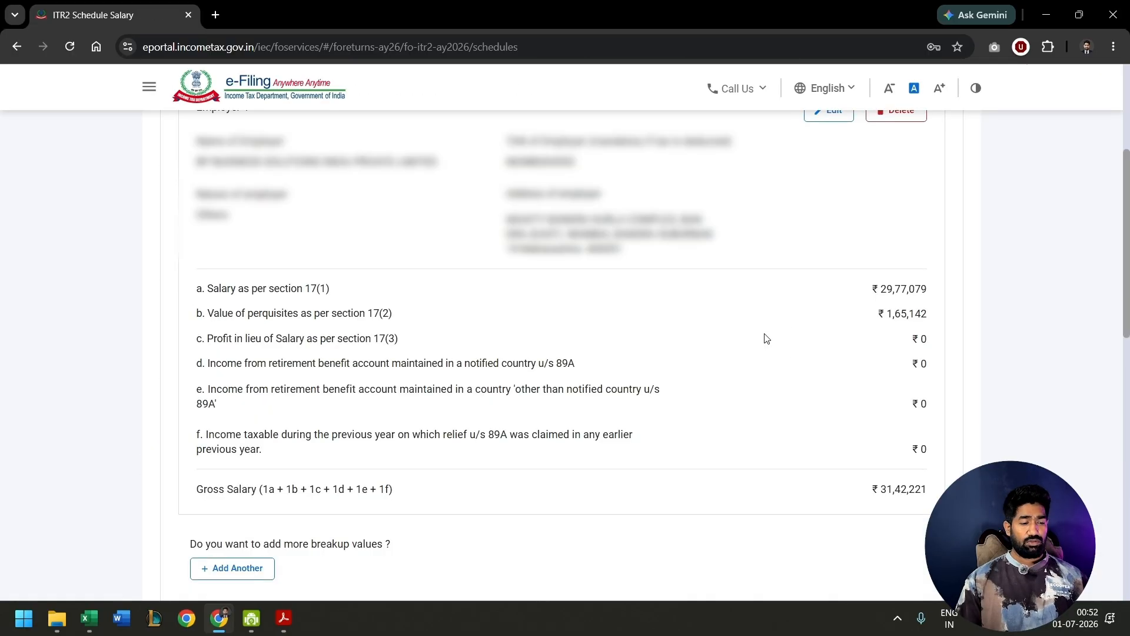
- Add an exempt allowance under section 10 for Sec 10(5) travel concession/assistance received with an amount of 96000, and save it
scroll(766, 339, "down", 8)
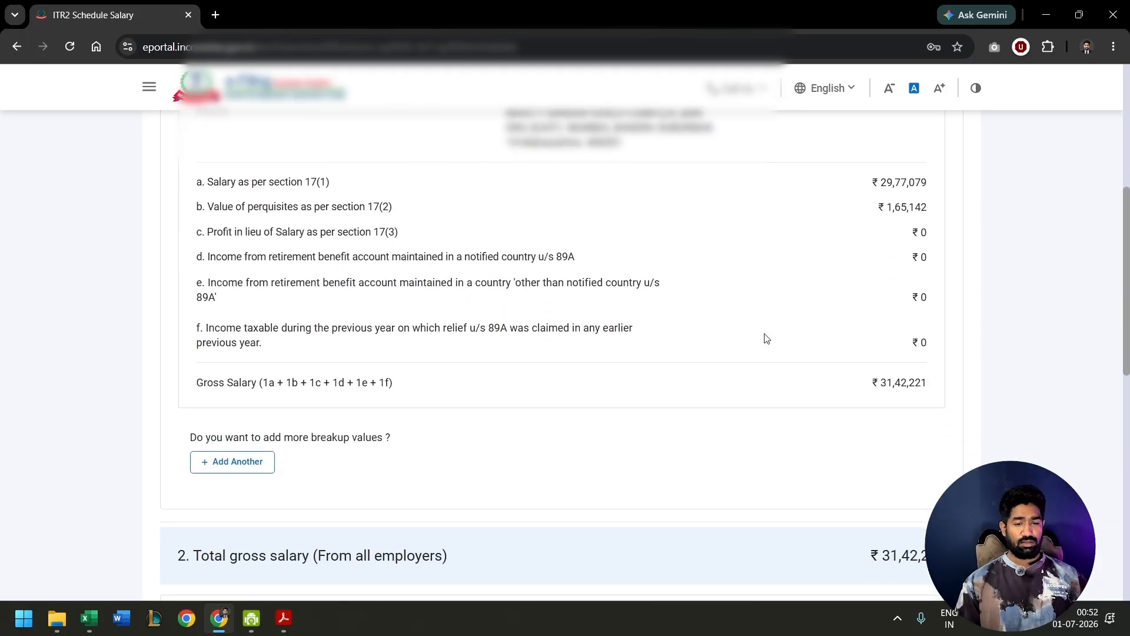
scroll(400, 411, "up", 6)
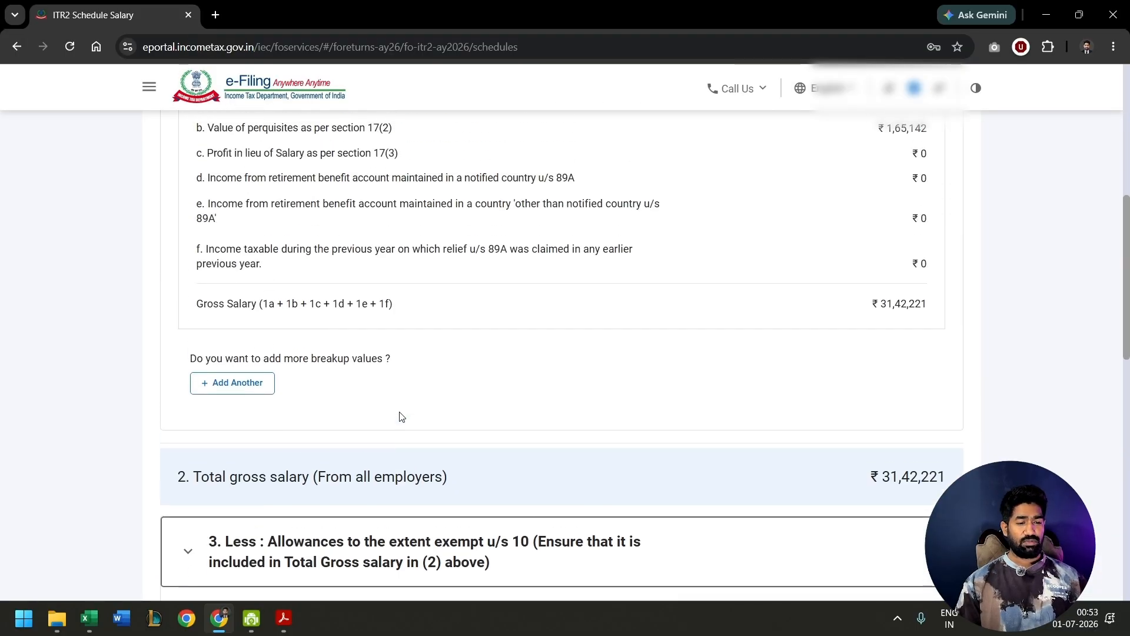
scroll(399, 412, "down", 6)
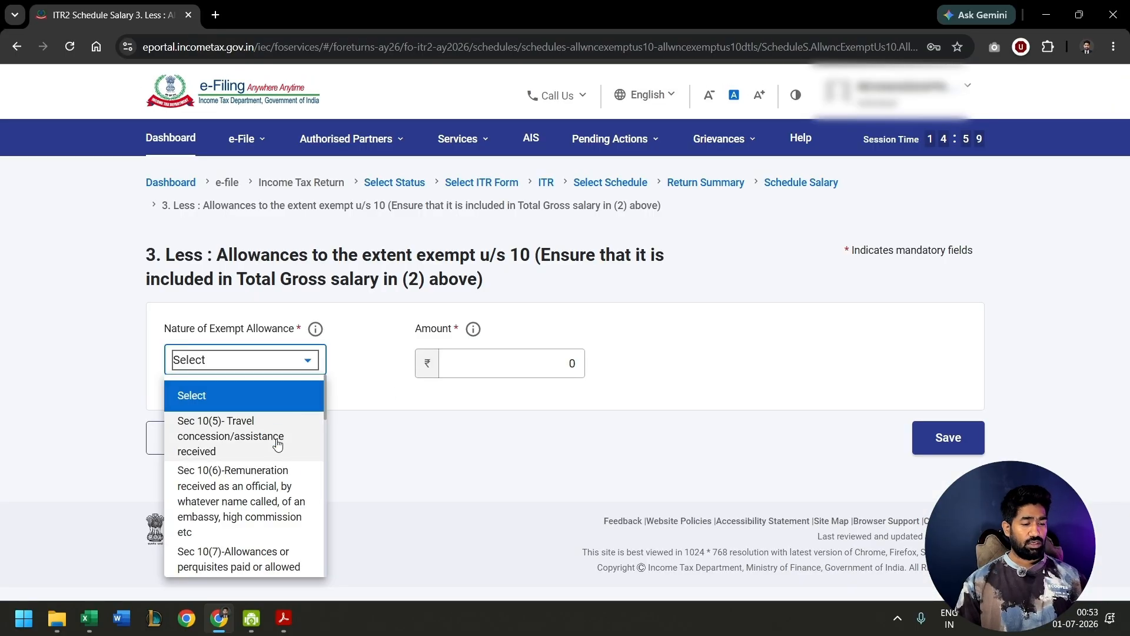
scroll(277, 442, "down", 5)
scroll(277, 443, "down", 3)
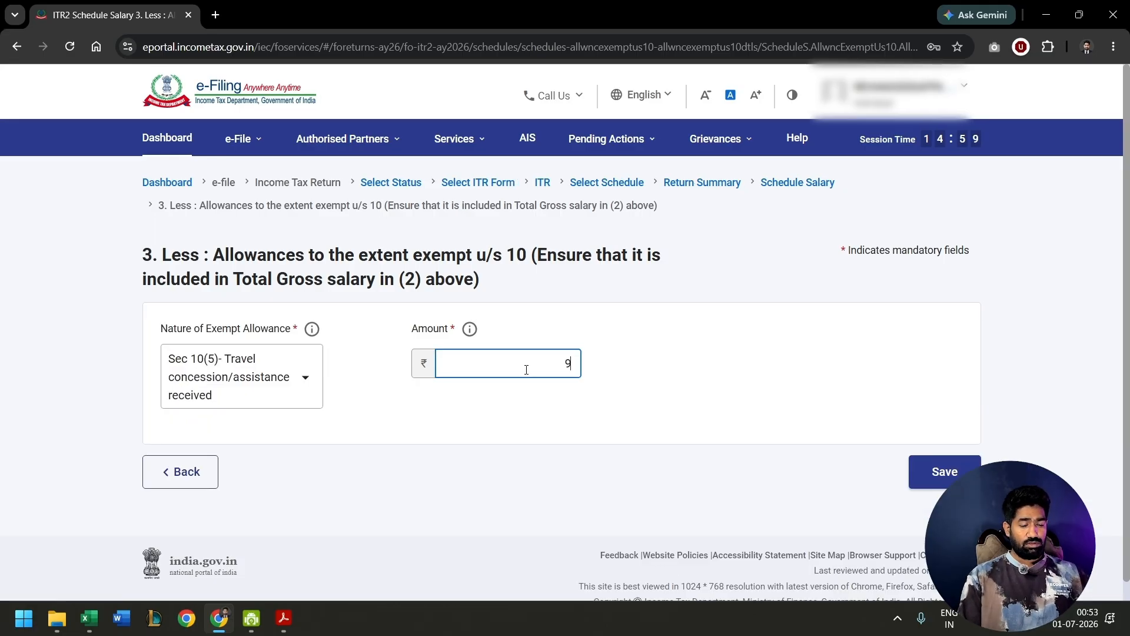
type("600")
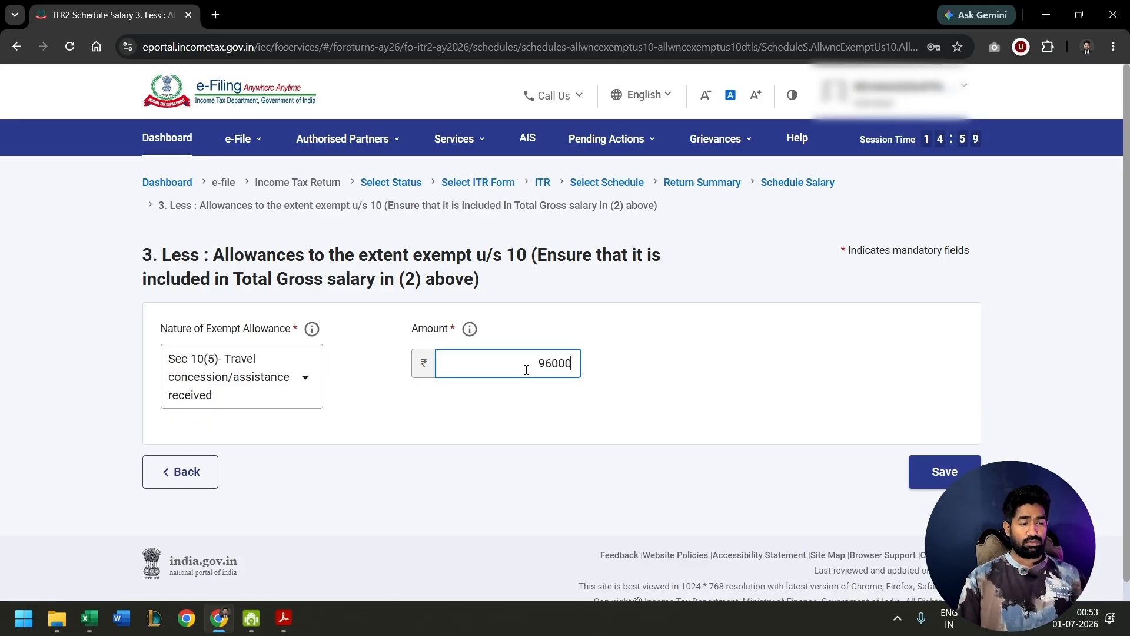
type("0")
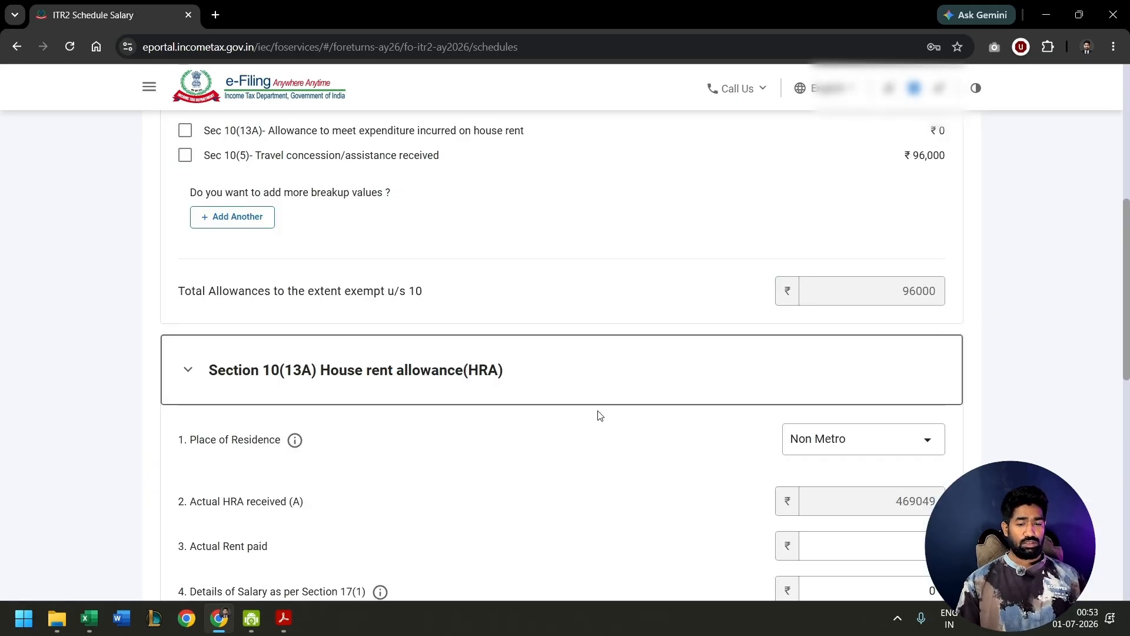
- Set the place of residence to Metro in the Section 10(13A) house rent allowance details
scroll(597, 412, "down", 3)
left_click(859, 254)
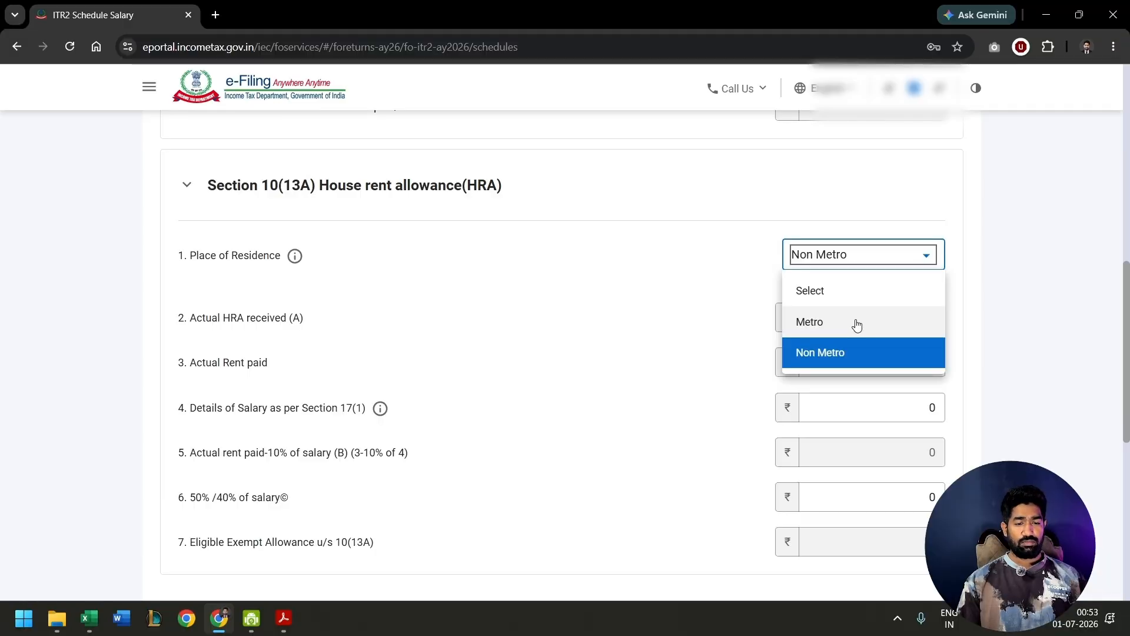
left_click(856, 323)
left_click(873, 362)
scroll(886, 318, "down", 2)
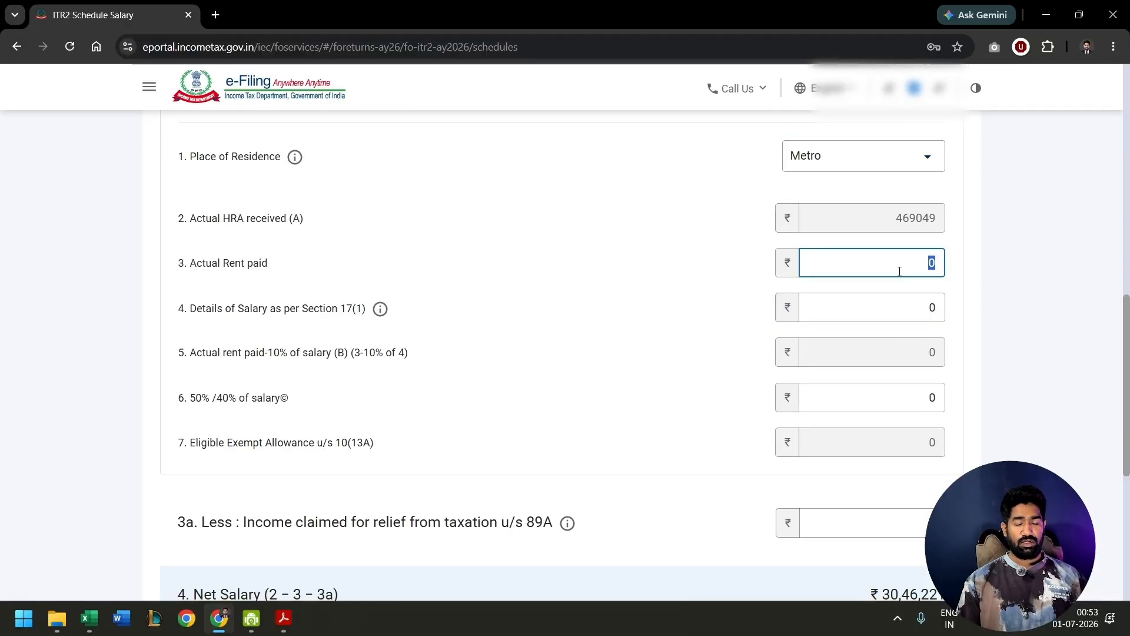
- Switch to the Excel computation and calculate the annual rent in cell J22 as =49000*12
key("alt+Tab")
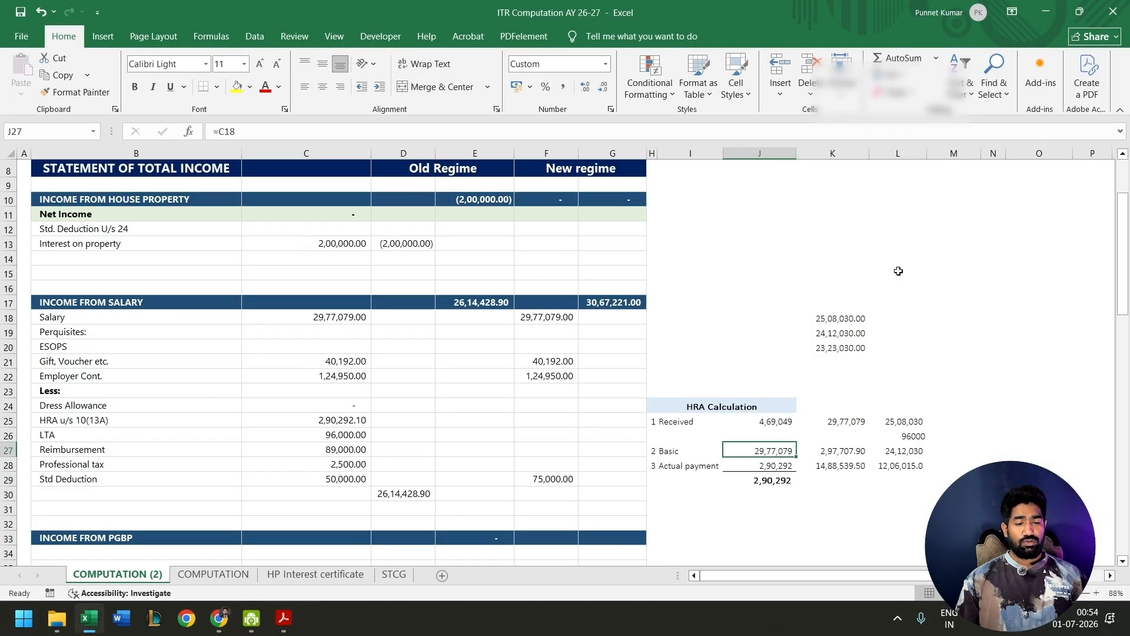
key("Down")
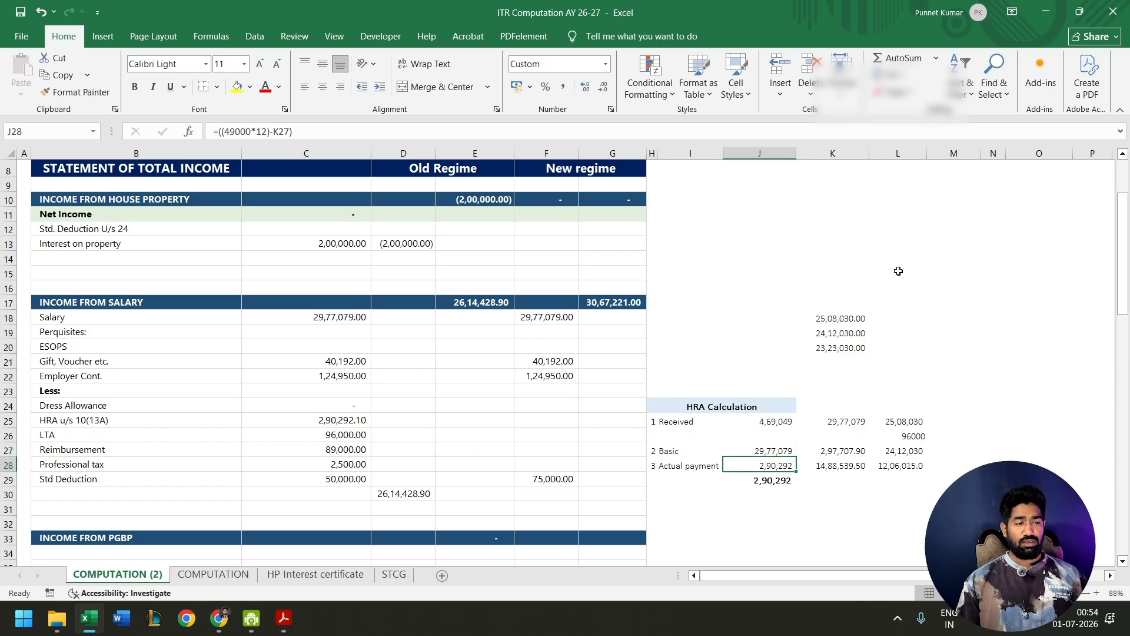
key("Up")
key("Up")
key("Up")
key("Up")
key("Up")
key("Up")
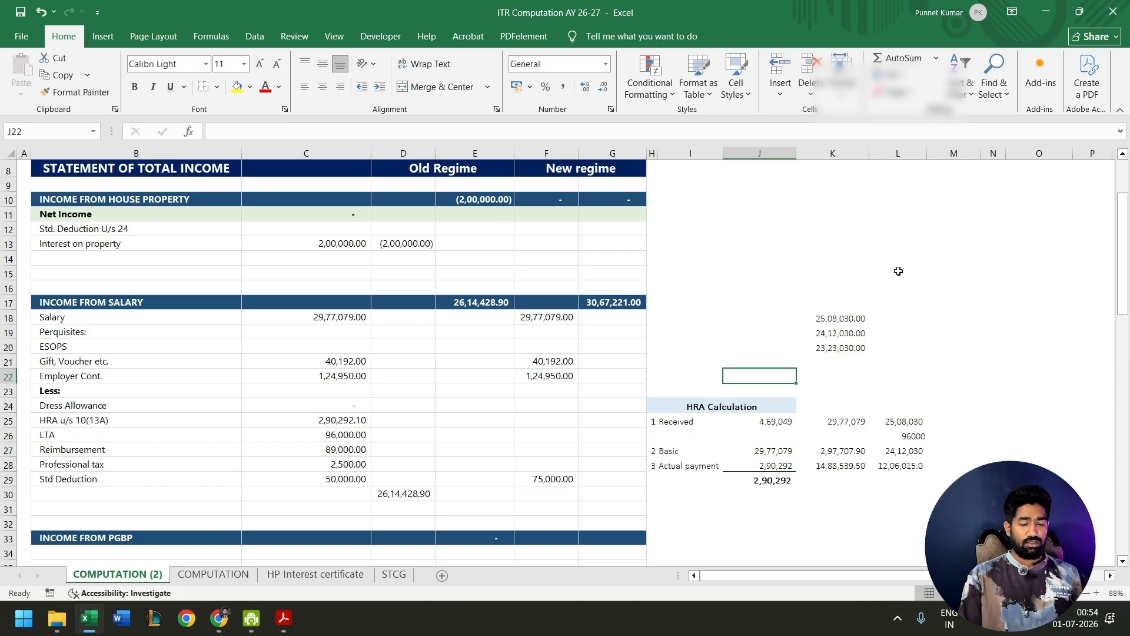
type("=4900")
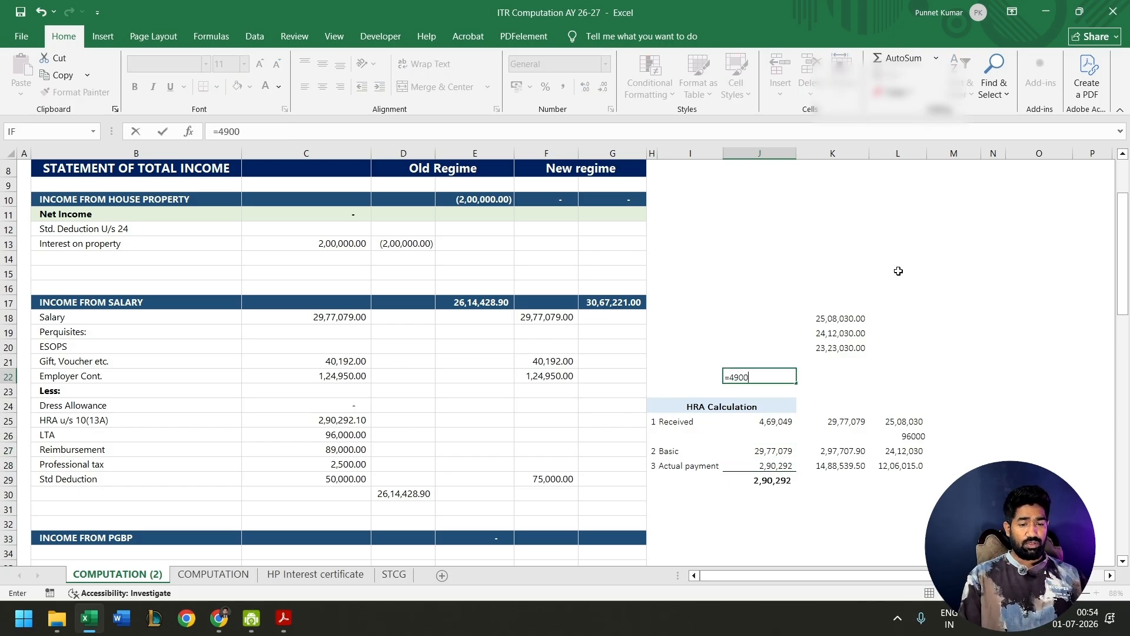
type("0*12")
key("ctrl+Return")
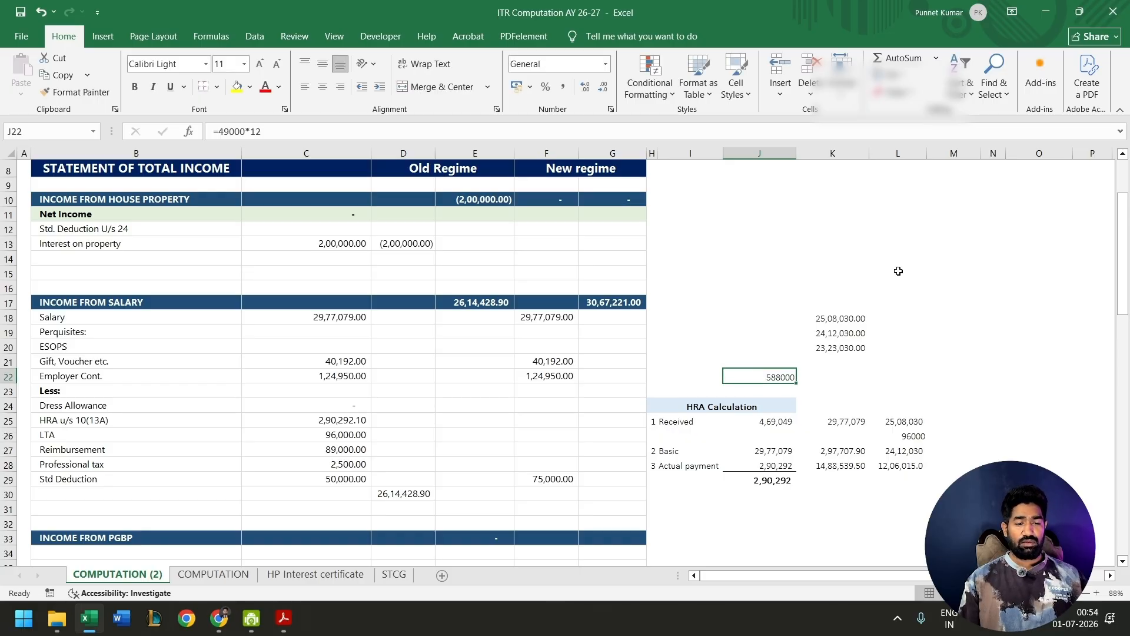
- Return to the e-Filing portal and set the actual rent paid for HRA to 588000
key("alt+Tab")
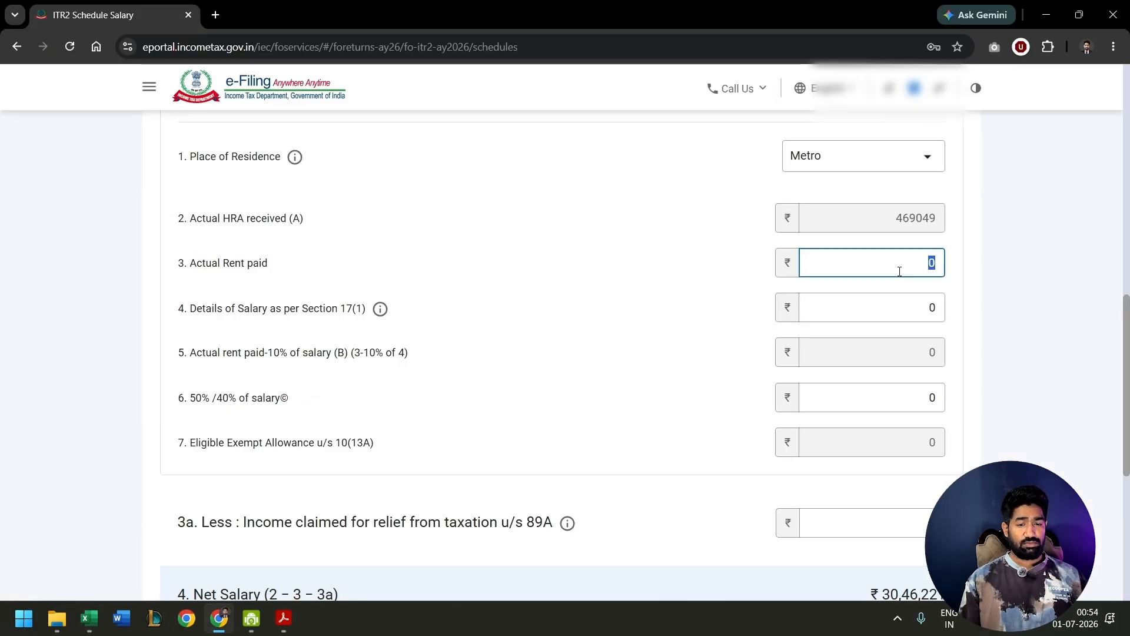
key("BackSpace")
type("588")
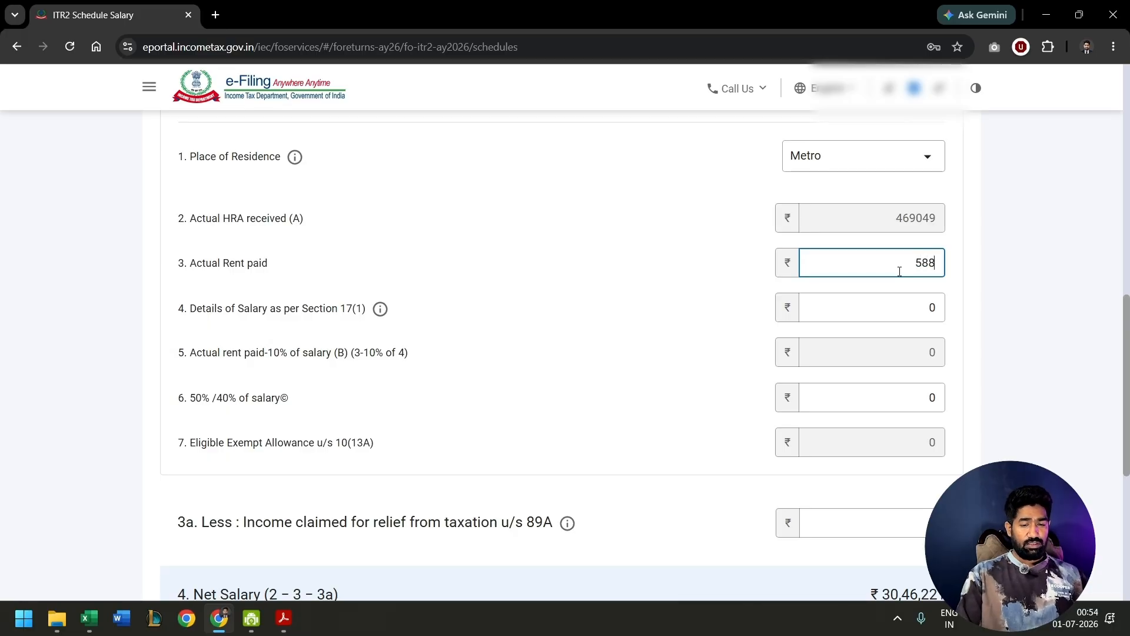
type("000")
- Look up the reduced basic salary in Excel and set the HRA section's salary as per Section 17(1) to 2323030
left_click(935, 300)
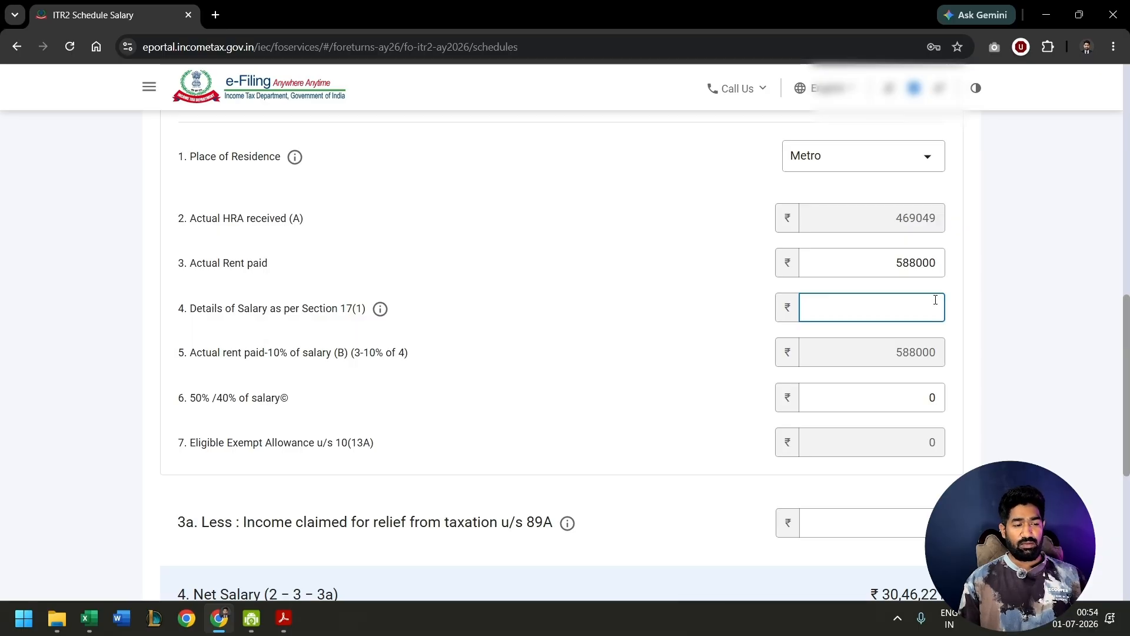
key("alt+Tab")
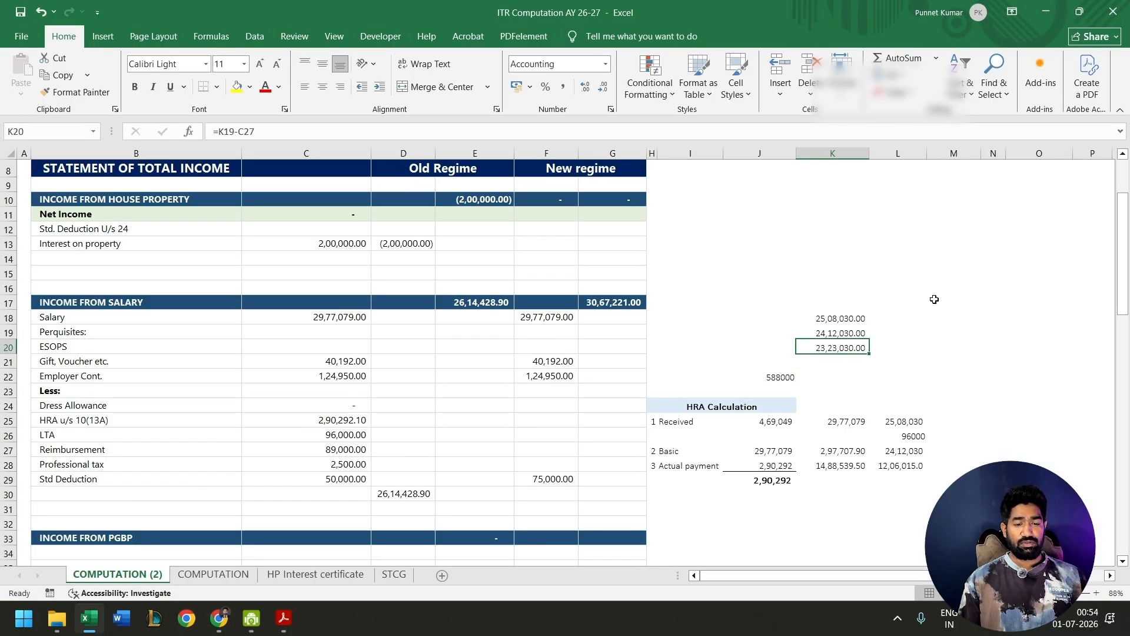
key("alt+Tab")
type("2323030")
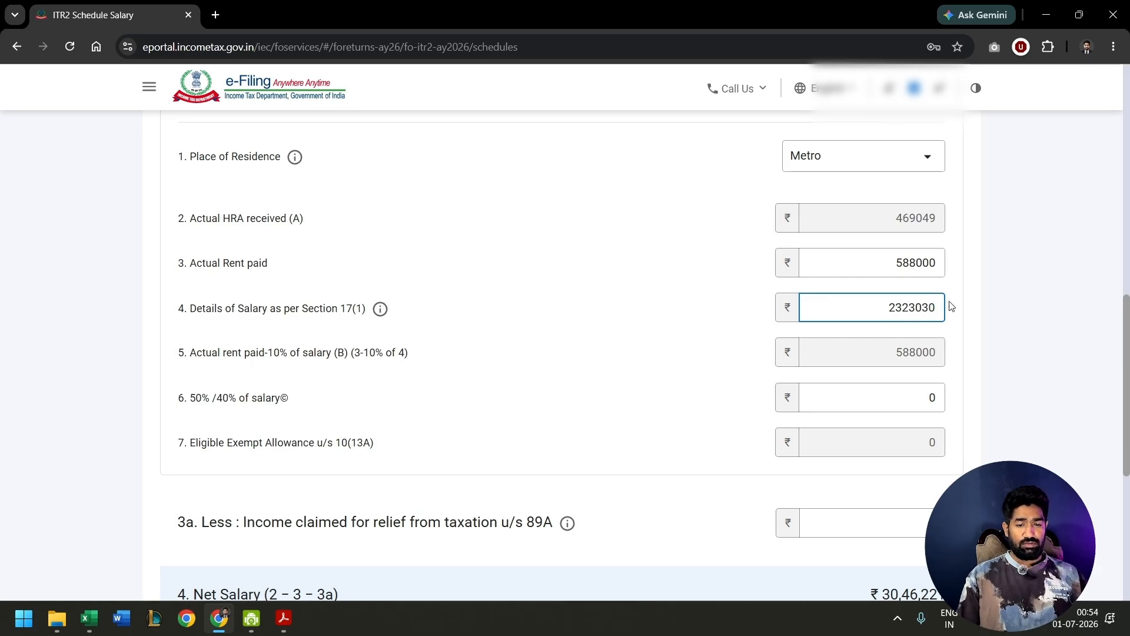
- Switch to Excel and calculate 50% of the basic salary in cell K31 as =K20*50%
key("alt+Tab")
type("=")
key("Up")
key("Up")
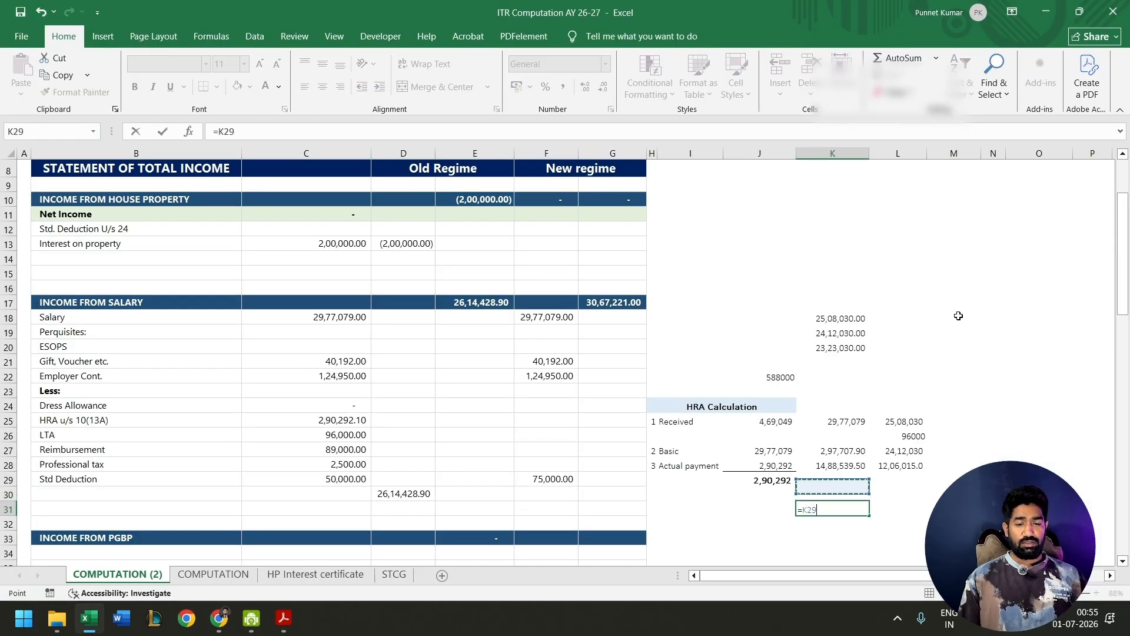
key("Up")
key("Up")
key("Up")
key("Up")
key("Up")
key("Up")
key("Up")
key("Up")
key("Up")
type("*50%")
key("ctrl+Return")
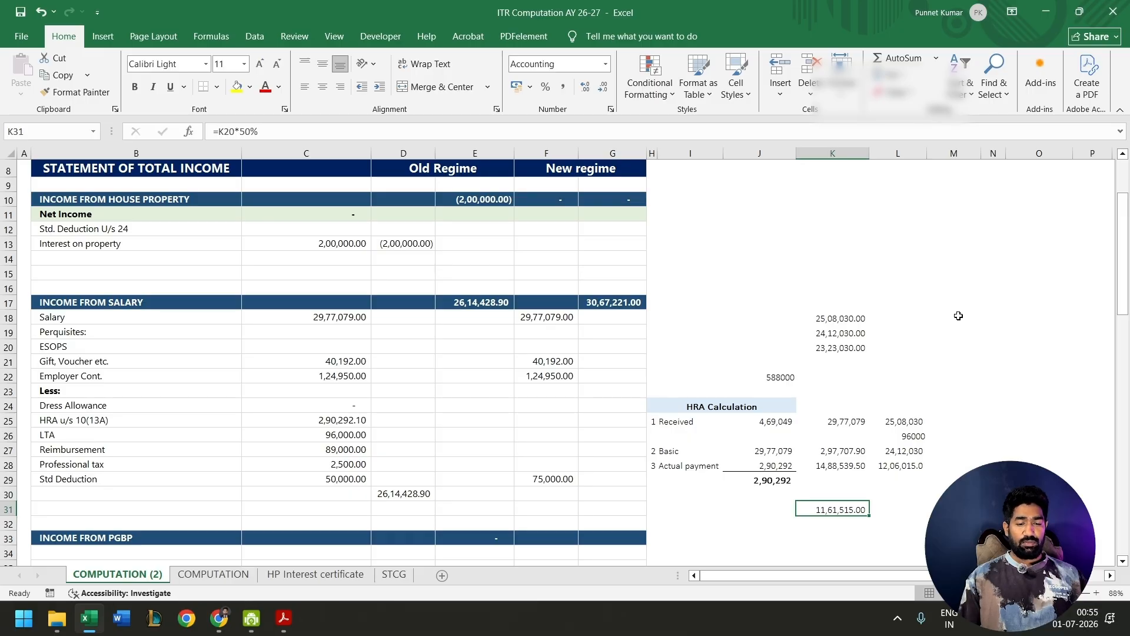
- Return to the portal and set the HRA section's 50%/40% of salary amount to 1161515
key("alt+Tab")
scroll(536, 295, "down", 2)
key("Tab")
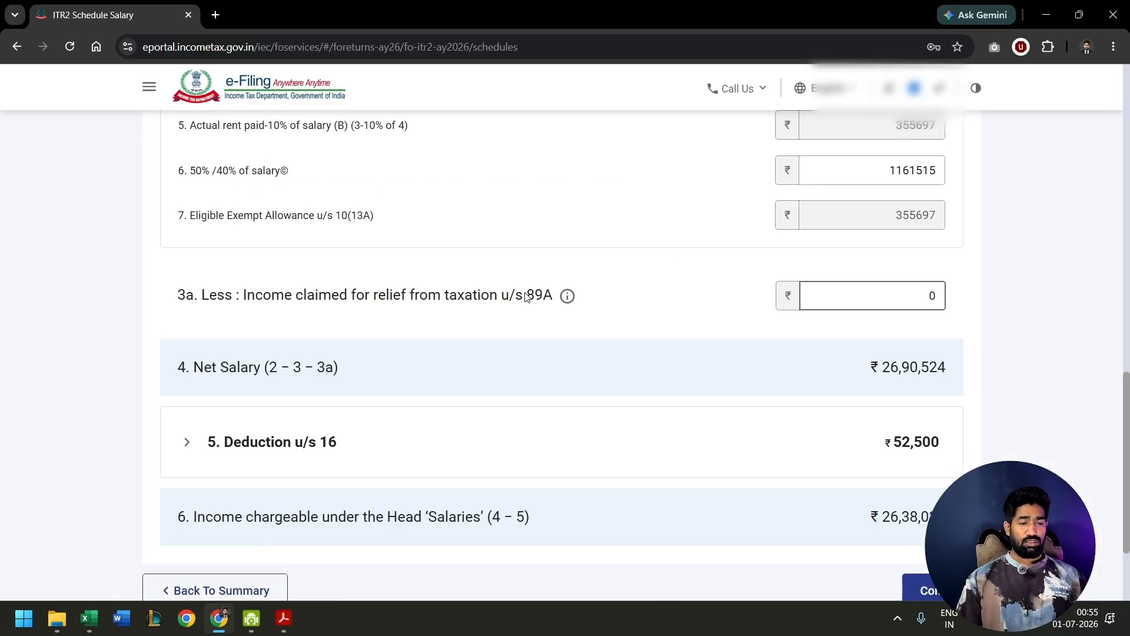
- Examine the relief claimed u/s 89A and the standard deduction and professional tax under Deduction u/s 16
left_click_drag(525, 296, 553, 296)
left_click(387, 300)
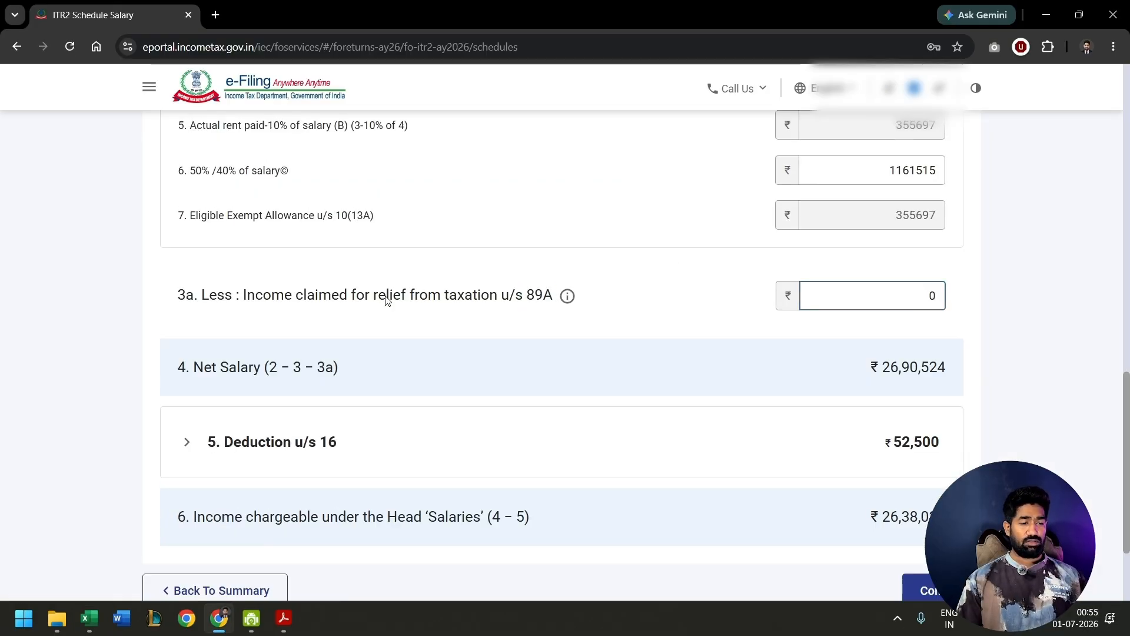
left_click_drag(385, 296, 430, 297)
left_click(727, 309)
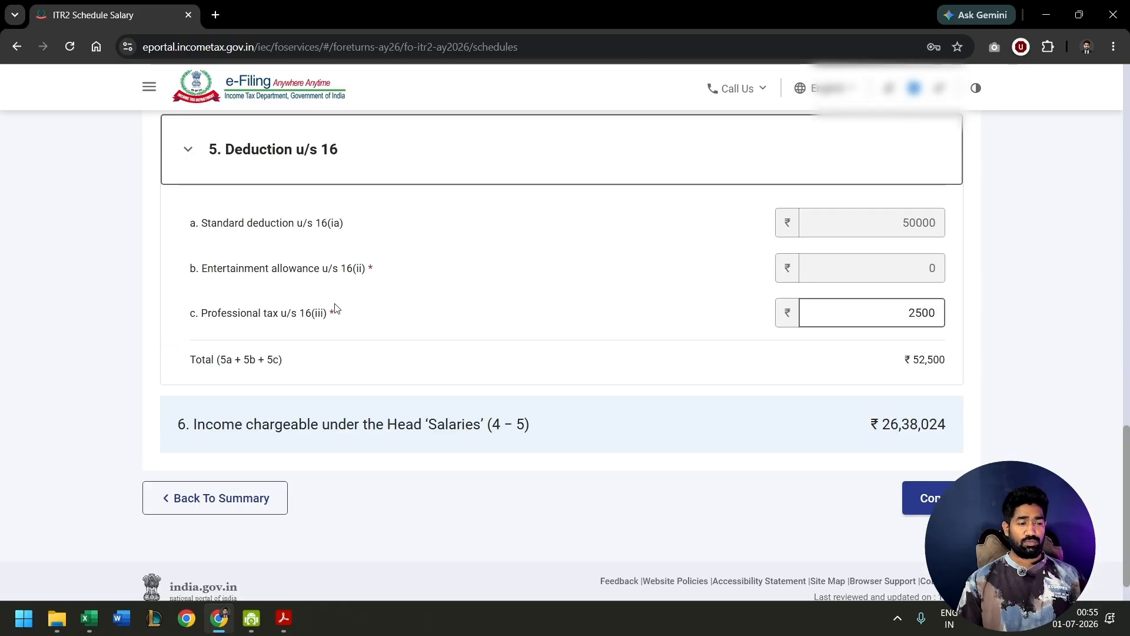
double_click(912, 312)
left_click(903, 248)
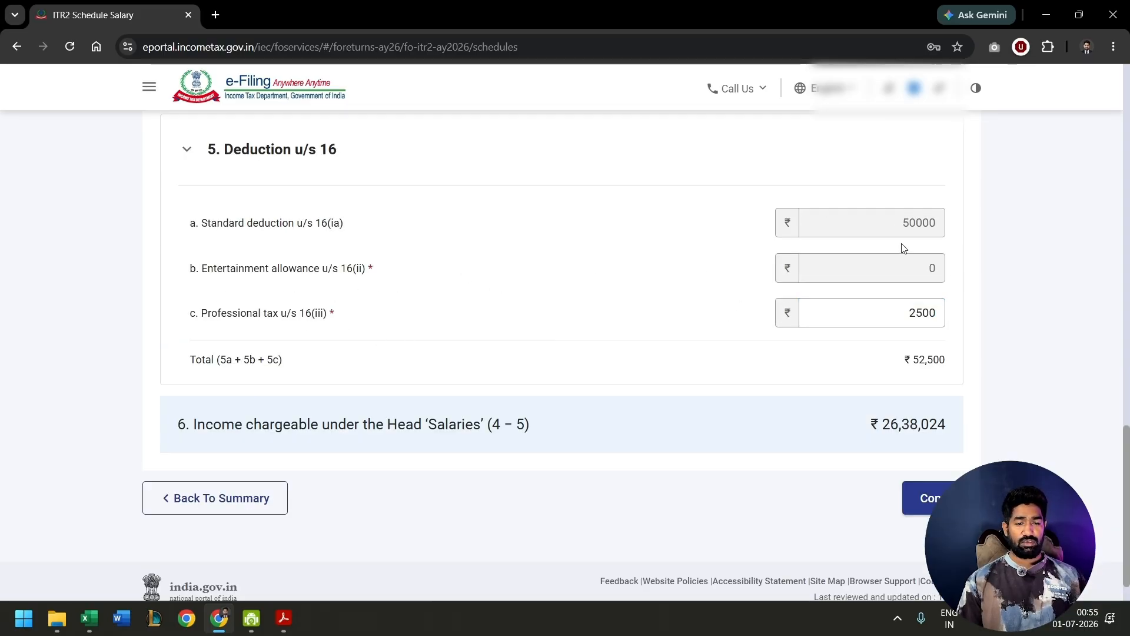
- Check the HRA, LTA and reimbursement amounts in the Excel computation and look through the portal's exempt allowance types
key("Tab")
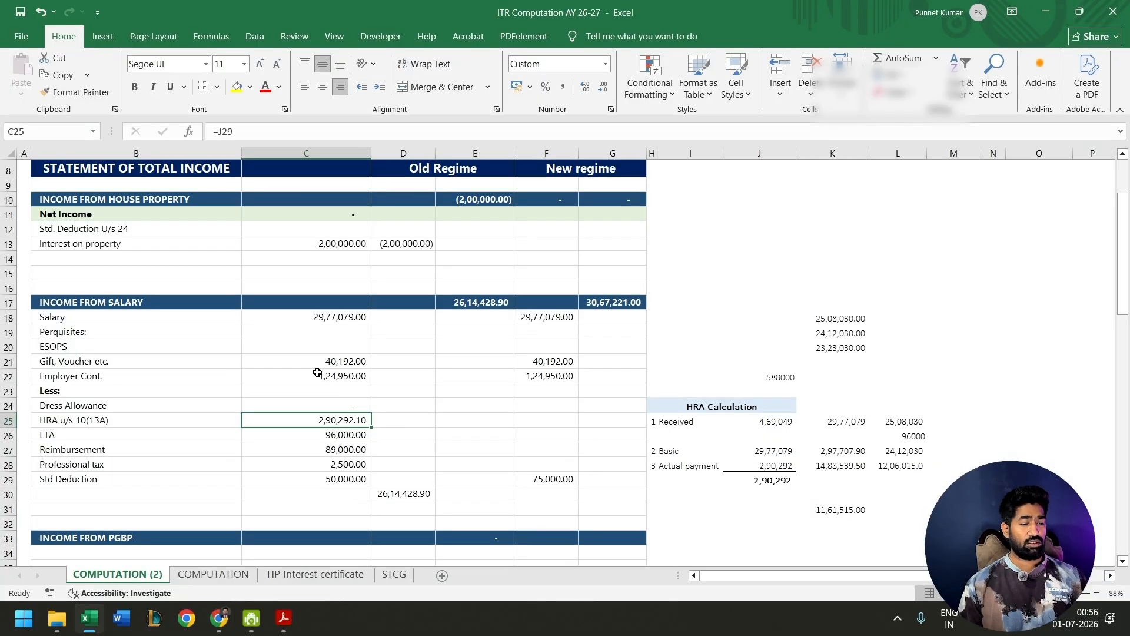
key("Down")
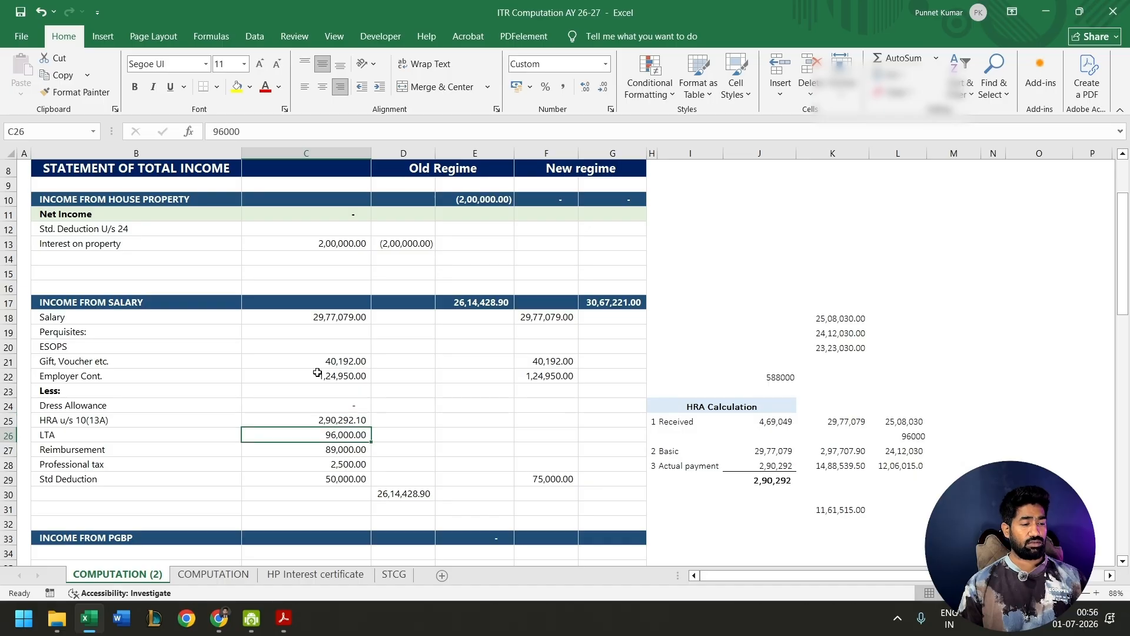
key("Down")
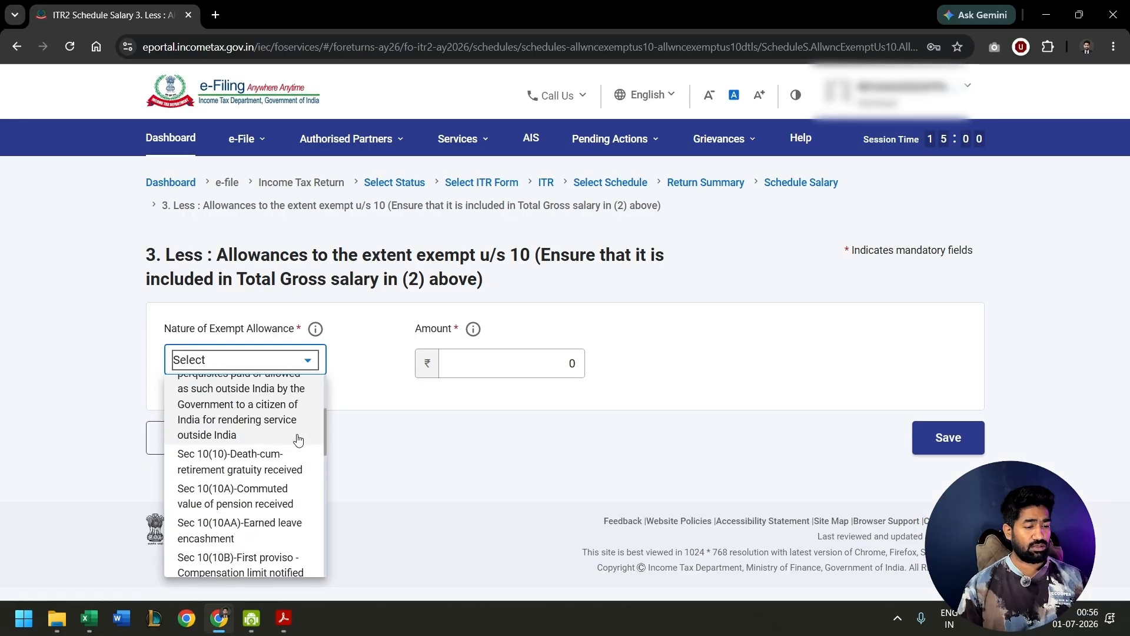
scroll(297, 436, "down", 10)
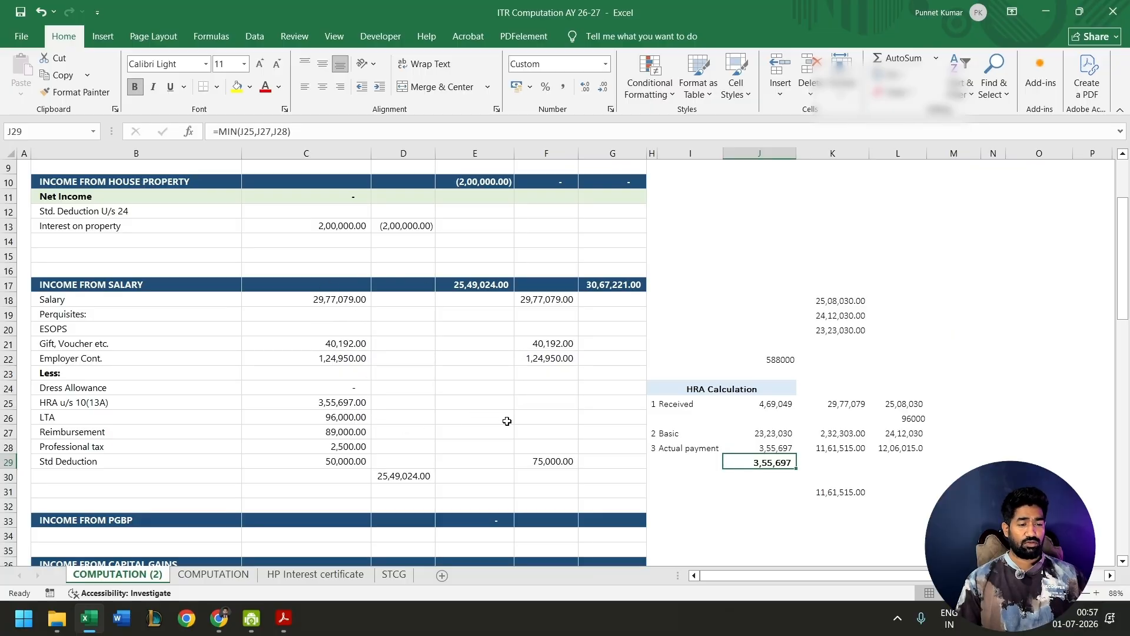
- Check the old-regime income from salary in the Excel computation and confirm Schedule Salary in the portal
left_click(472, 289)
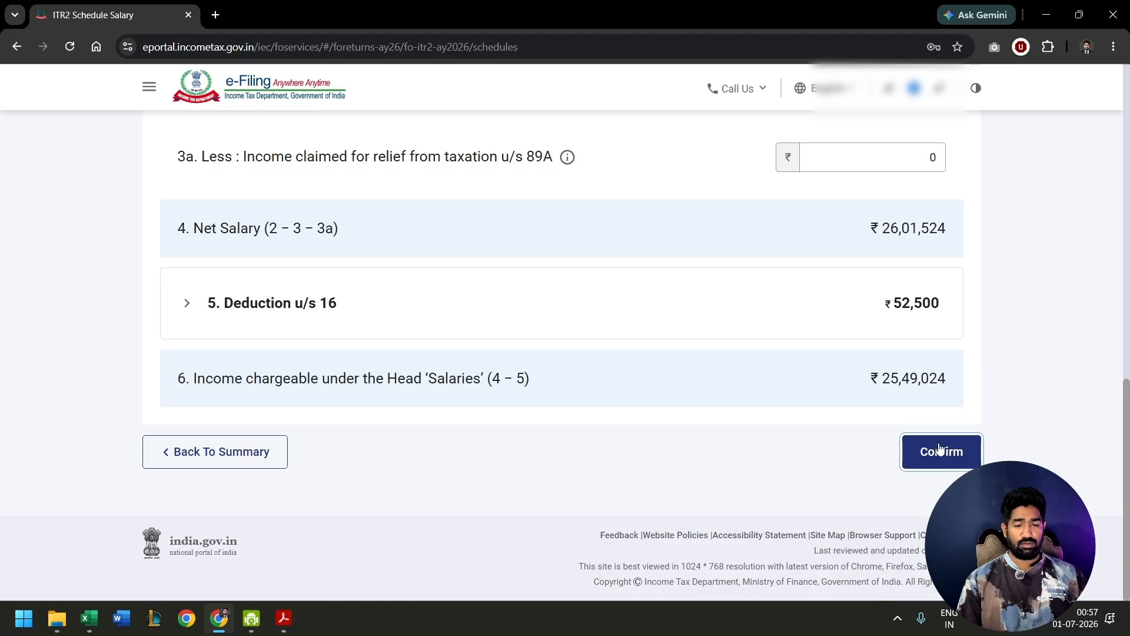
left_click(935, 451)
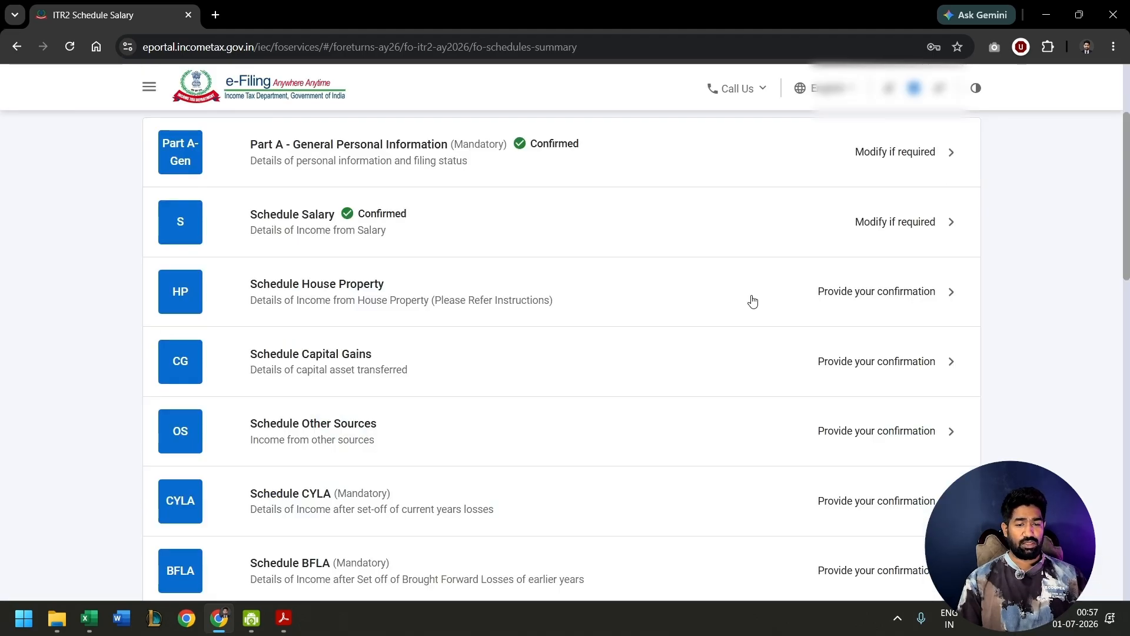
- Open Schedule House Property and review the ownership, co-ownership and property type details of the self-occupied house
left_click(752, 301)
left_click(316, 262)
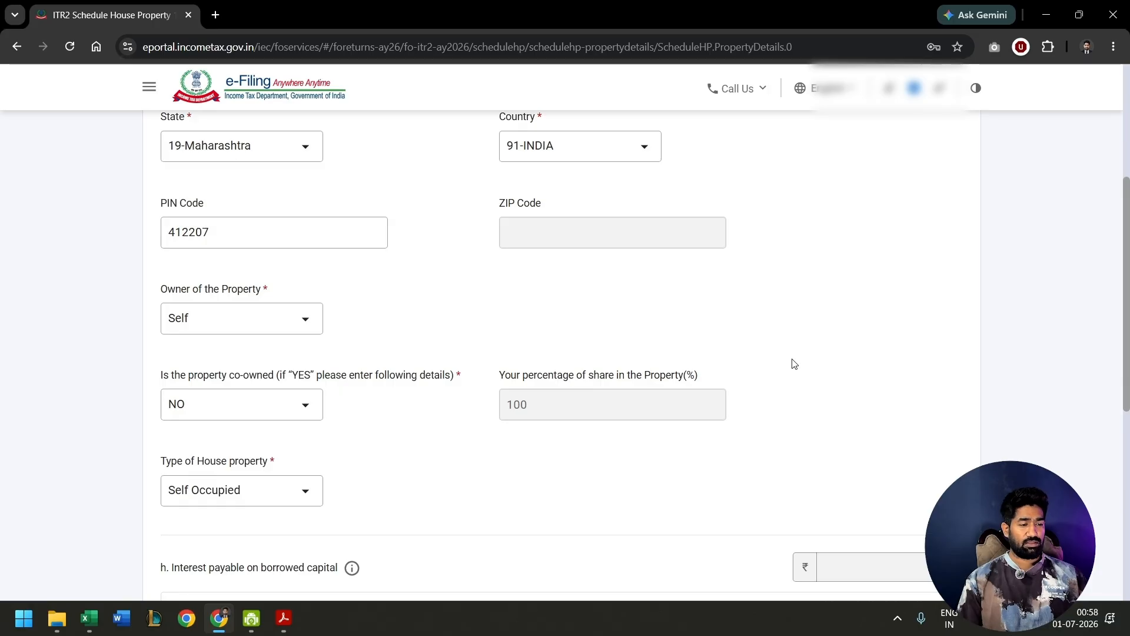
scroll(793, 363, "down", 1)
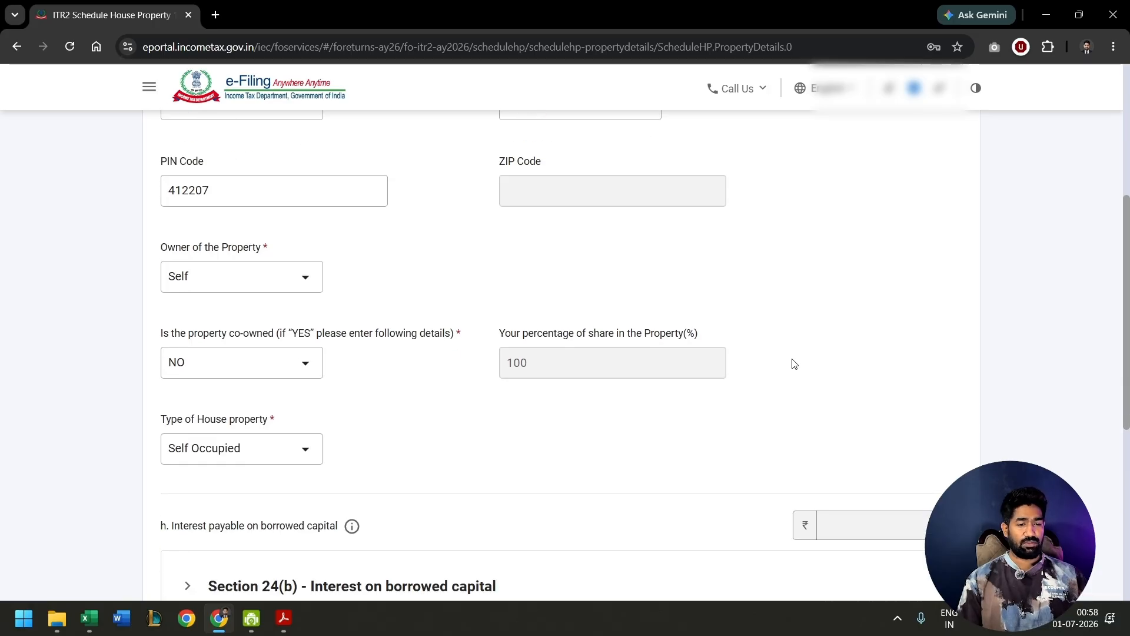
scroll(793, 363, "down", 3)
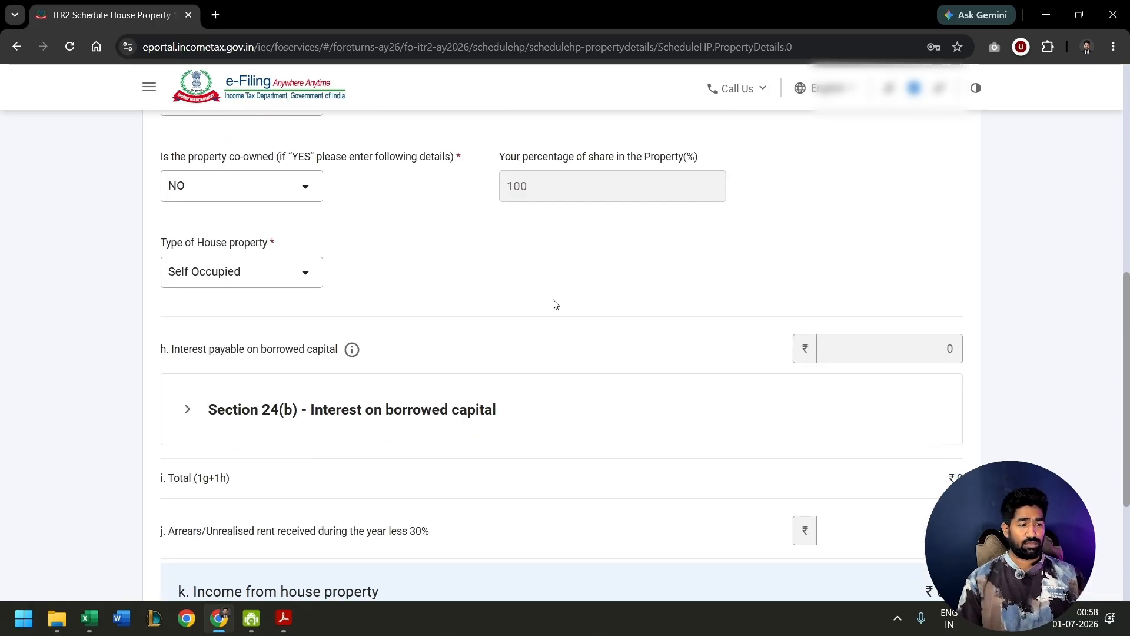
scroll(511, 283, "down", 2)
- Expand Section 24(b) interest on borrowed capital and review the bank loan details, including the outstanding balance at year end
left_click(286, 276)
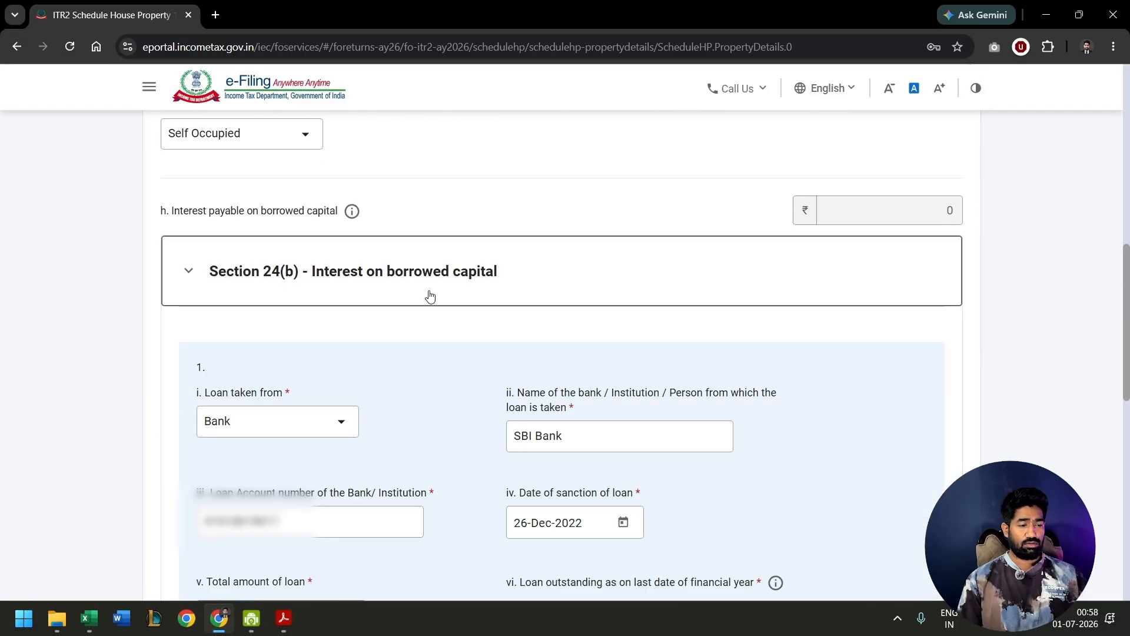
scroll(543, 354, "down", 2)
scroll(543, 353, "down", 2)
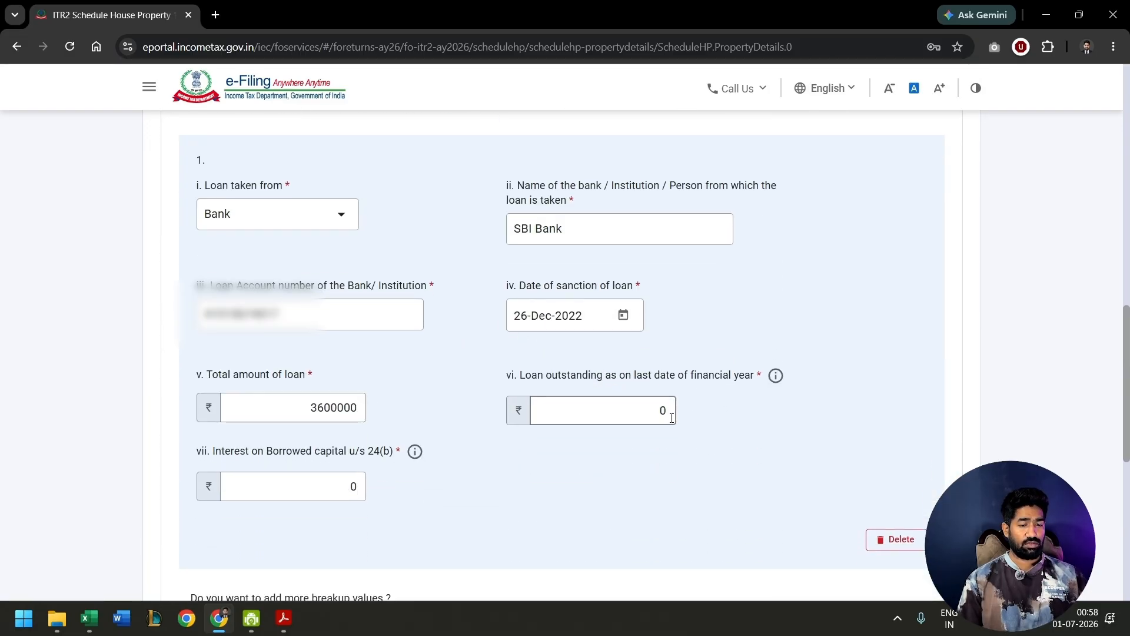
left_click(605, 375)
left_click_drag(605, 376, 714, 376)
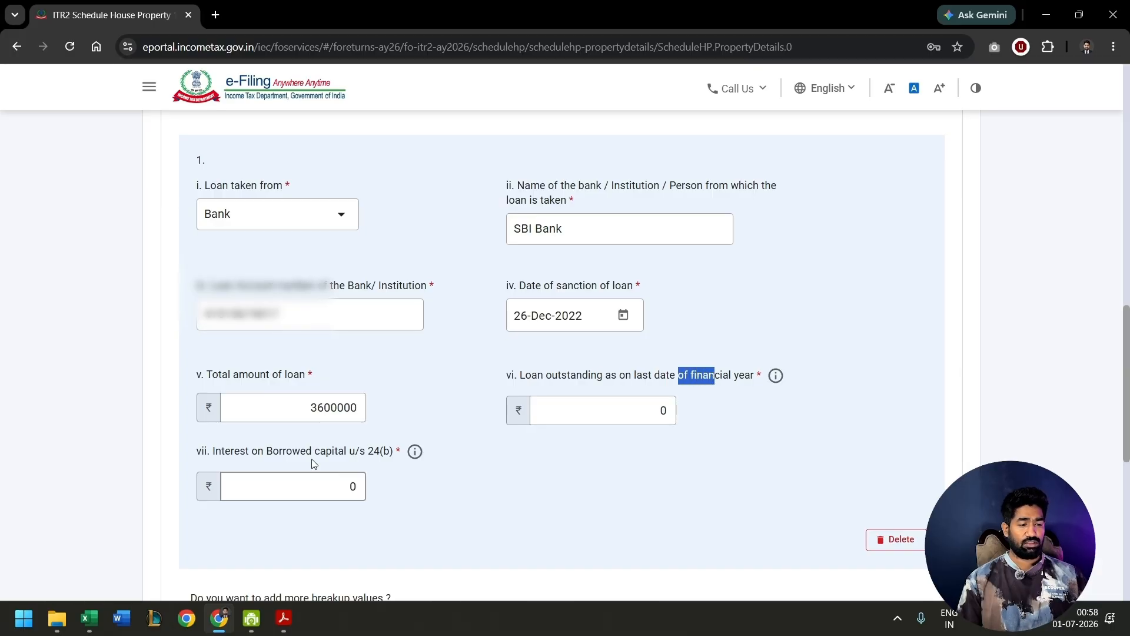
- Take the borrowed-capital interest of 2,74,431 from the HP Interest certificate sheet in Excel for the loan entry and confirm Schedule House Property
left_click(362, 485)
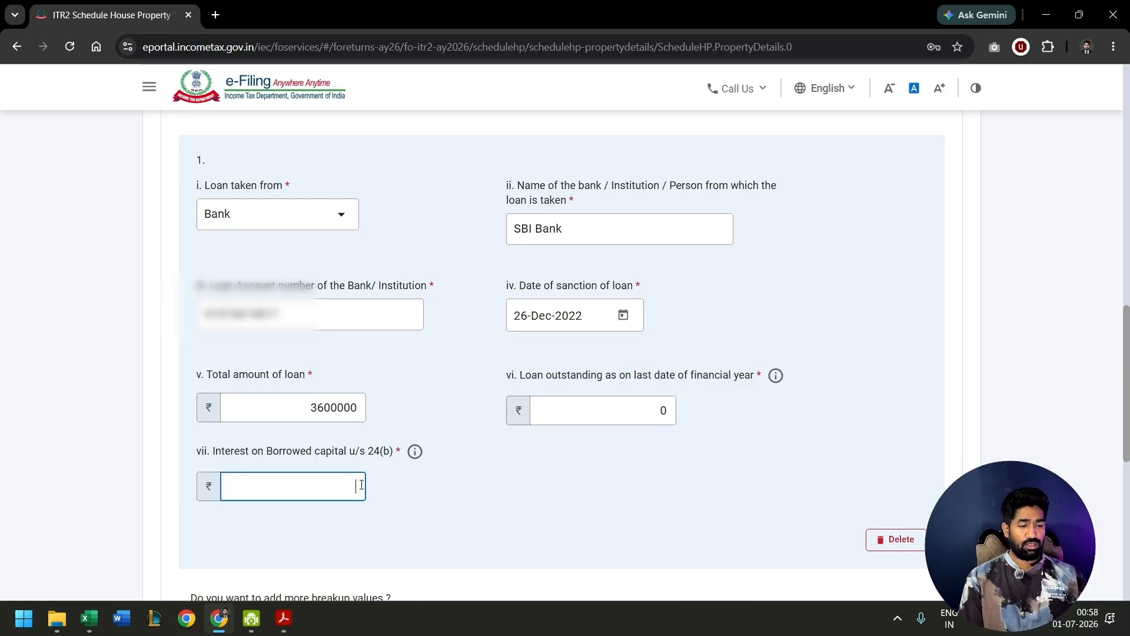
key("alt+Tab")
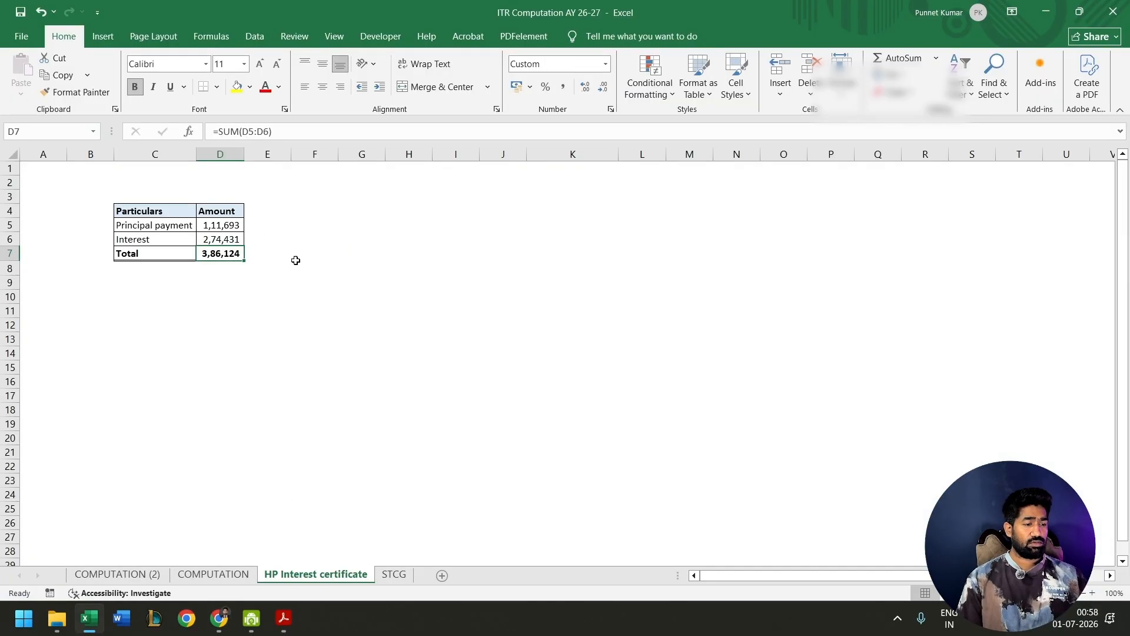
key("Up")
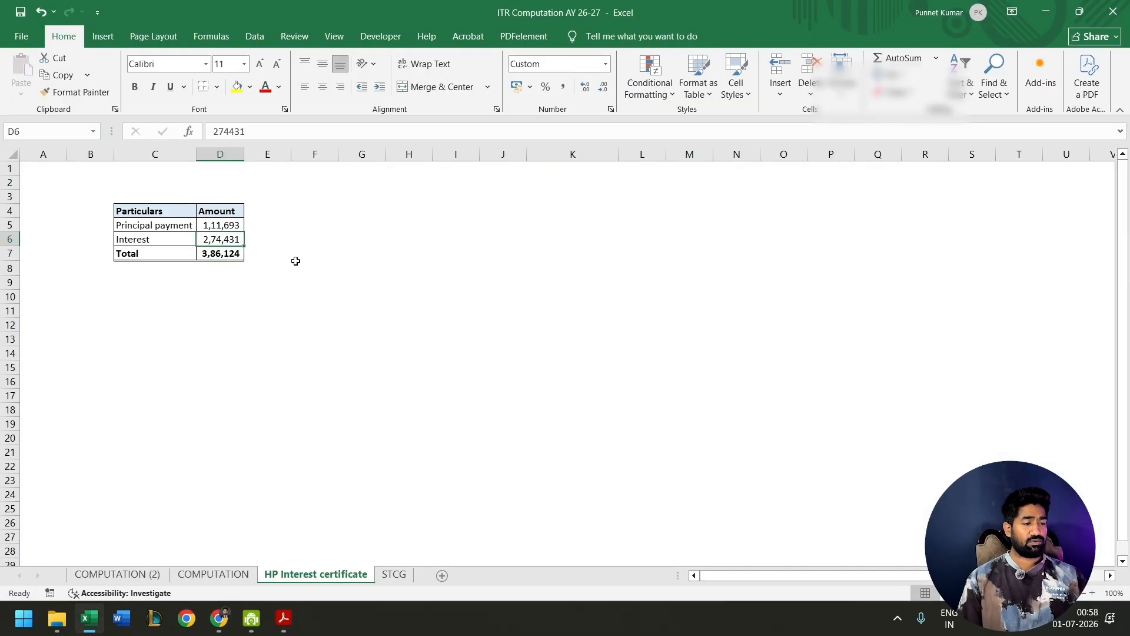
key("alt+Tab")
left_click(935, 449)
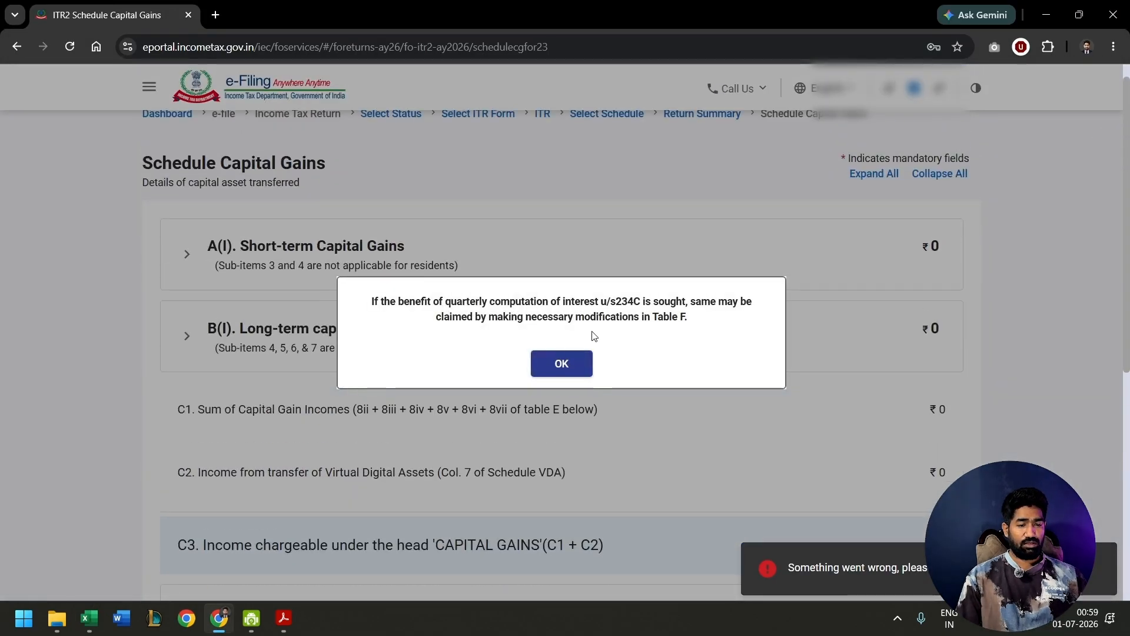
- Add a short-term capital gains entry for STT-paid equity shares or mutual funds under section 111A [for others]
left_click(562, 361)
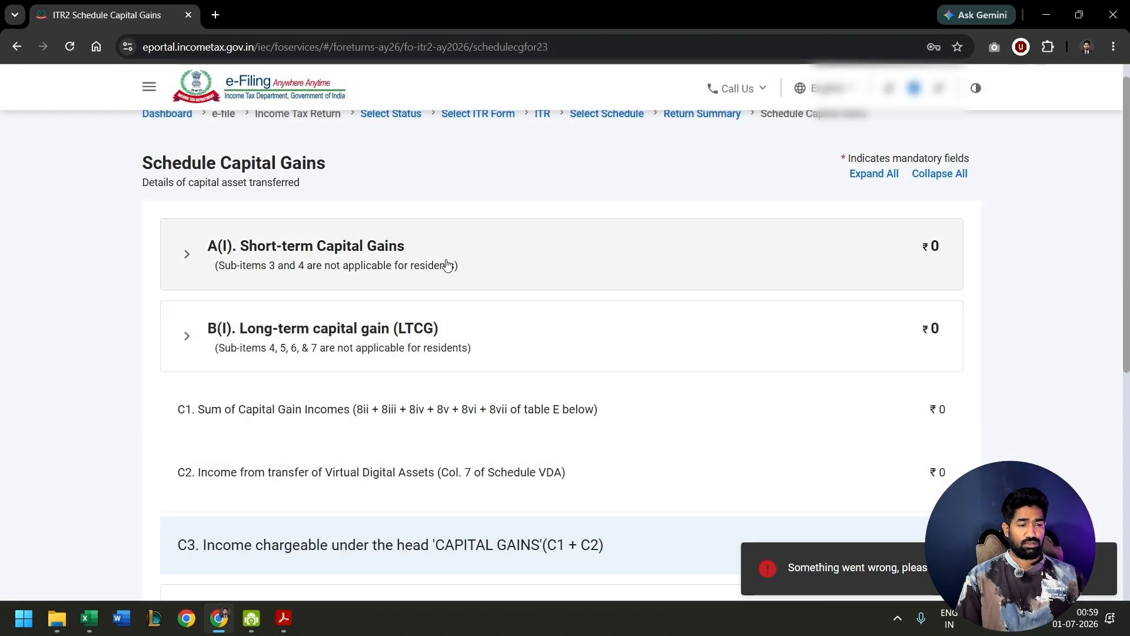
left_click(446, 265)
scroll(620, 383, "down", 2)
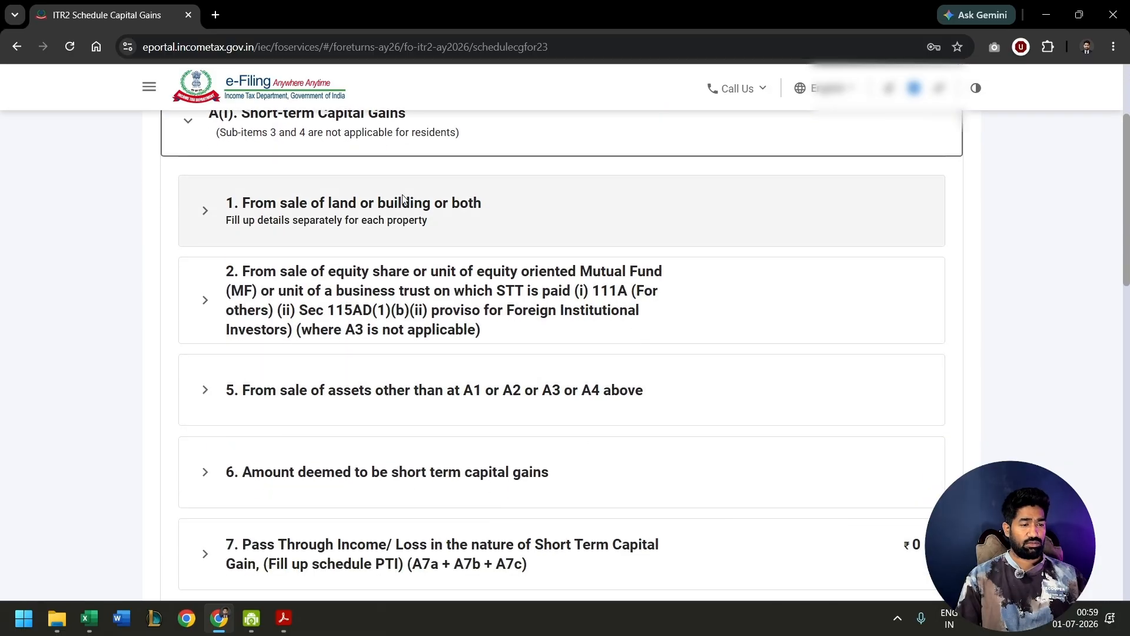
left_click_drag(371, 272, 459, 272)
left_click(230, 272)
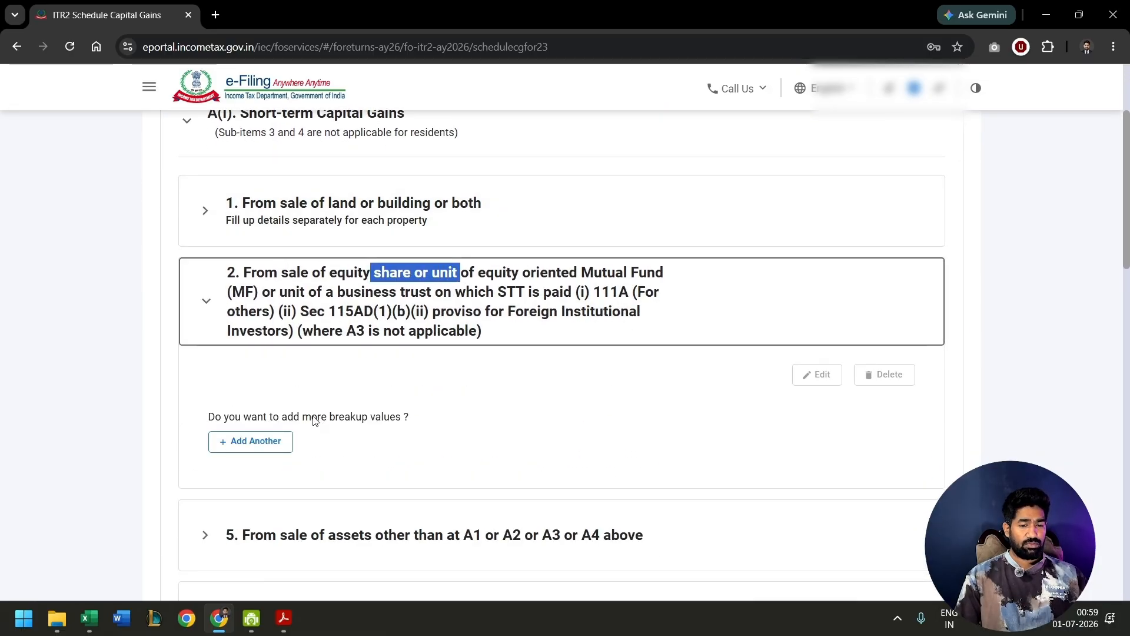
left_click(257, 441)
left_click(870, 378)
left_click(833, 442)
scroll(832, 412, "down", 3)
- Set the full value of consideration for the section 111A entry to 140
left_click(951, 227)
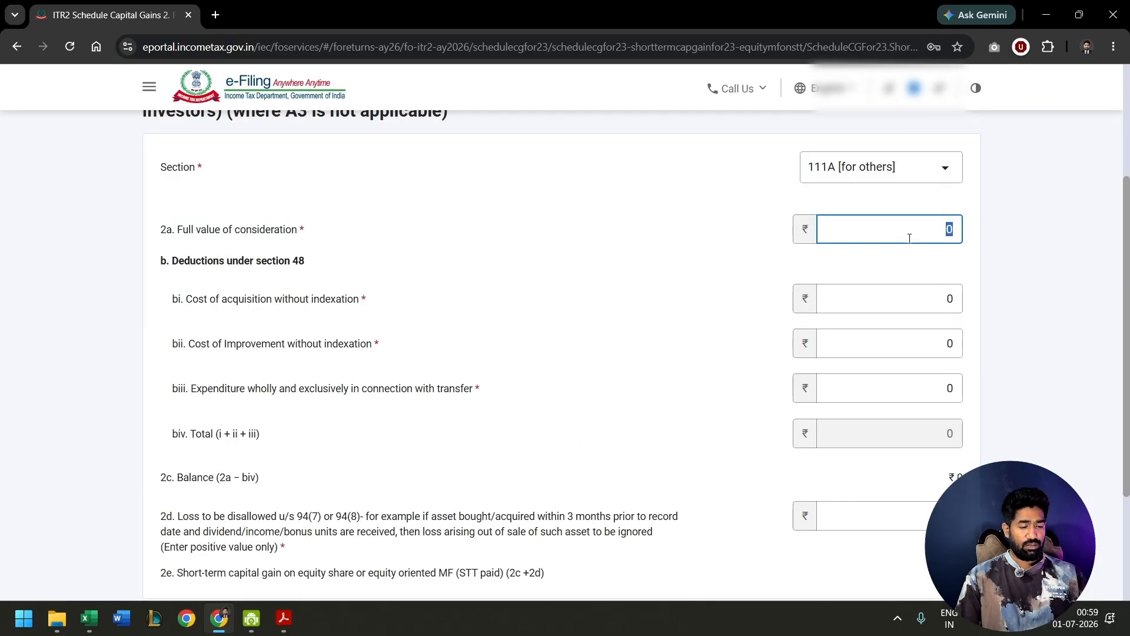
type("14")
key("BackSpace")
type("38")
scroll(911, 243, "down", 1)
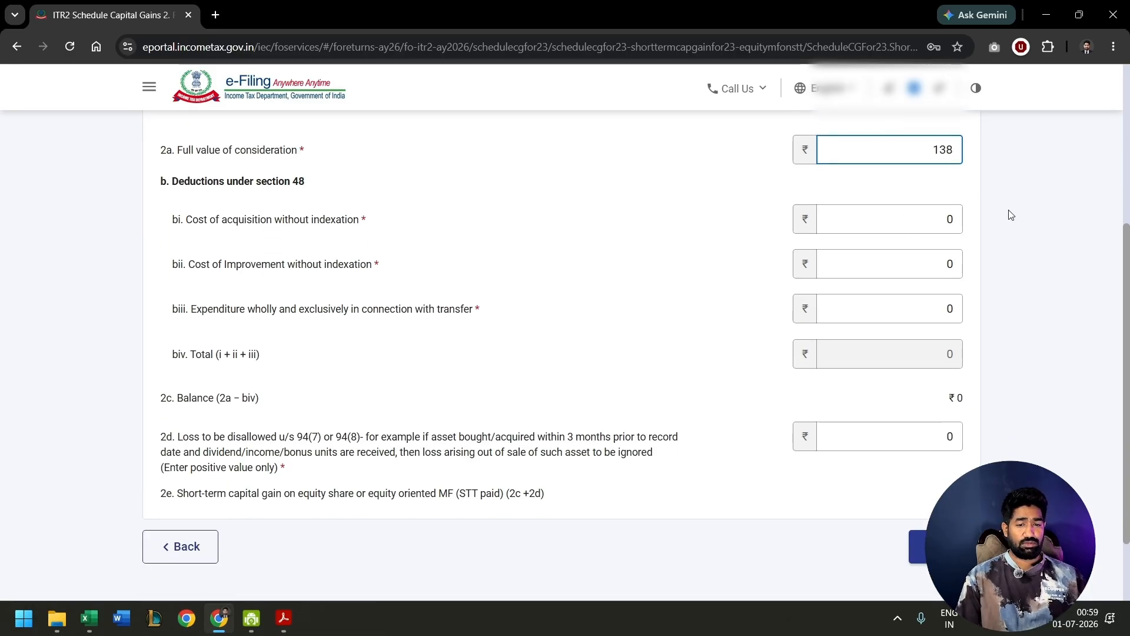
left_click(957, 144)
key("BackSpace")
key("BackSpace")
- Set the cost of acquisition without indexation to 100 and save the short-term capital gains entry
left_click(956, 219)
type("93")
scroll(957, 220, "down", 2)
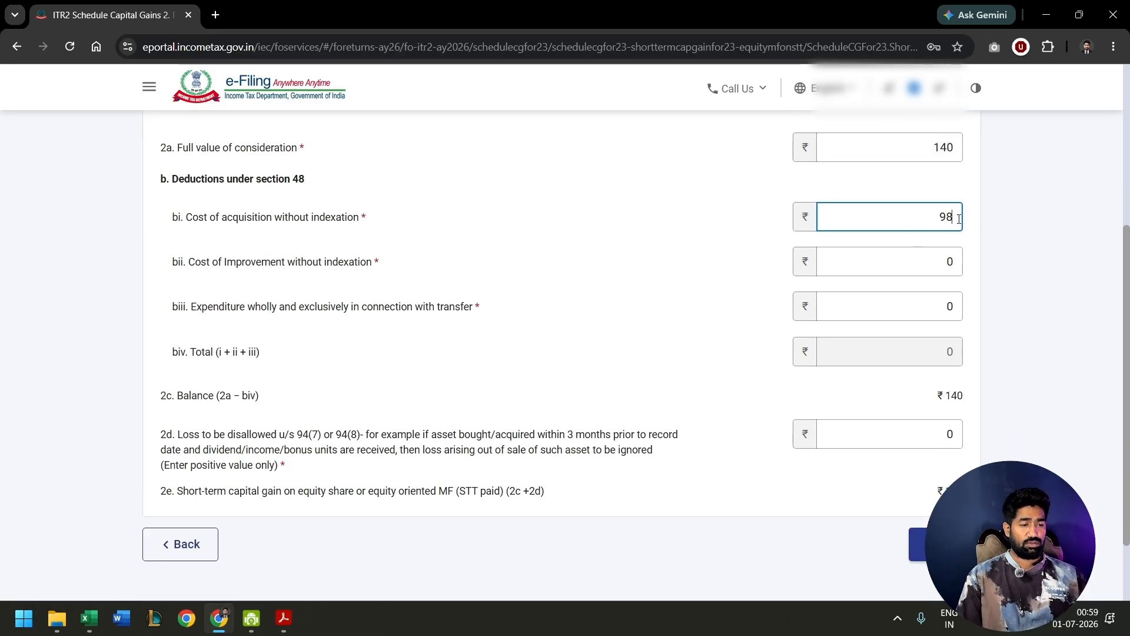
left_click(956, 451)
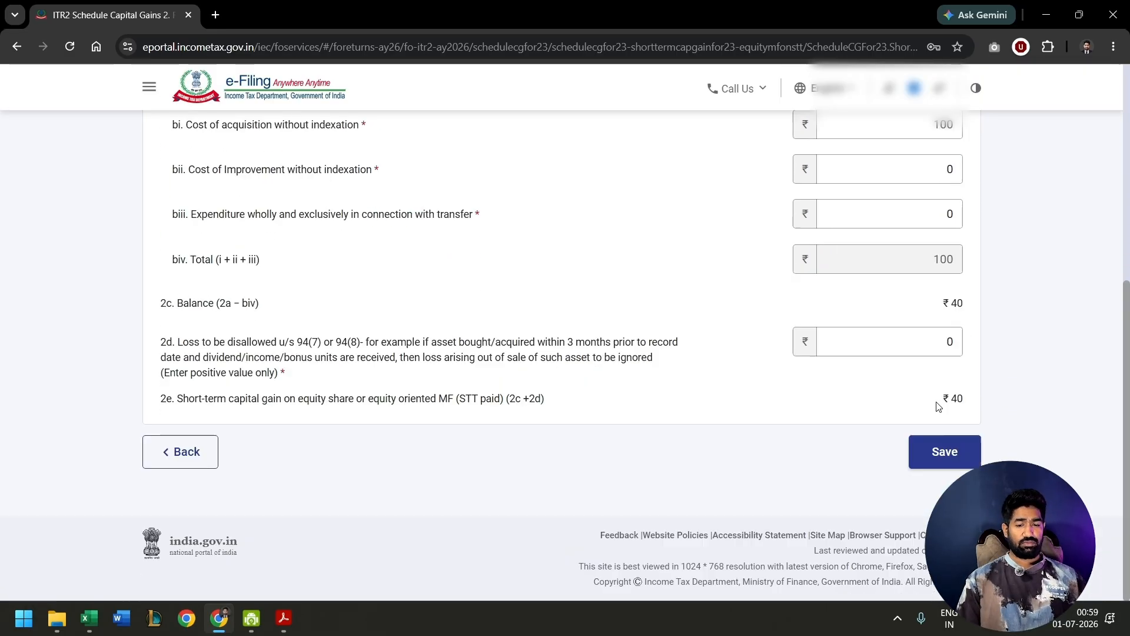
left_click_drag(942, 399, 972, 398)
left_click(940, 451)
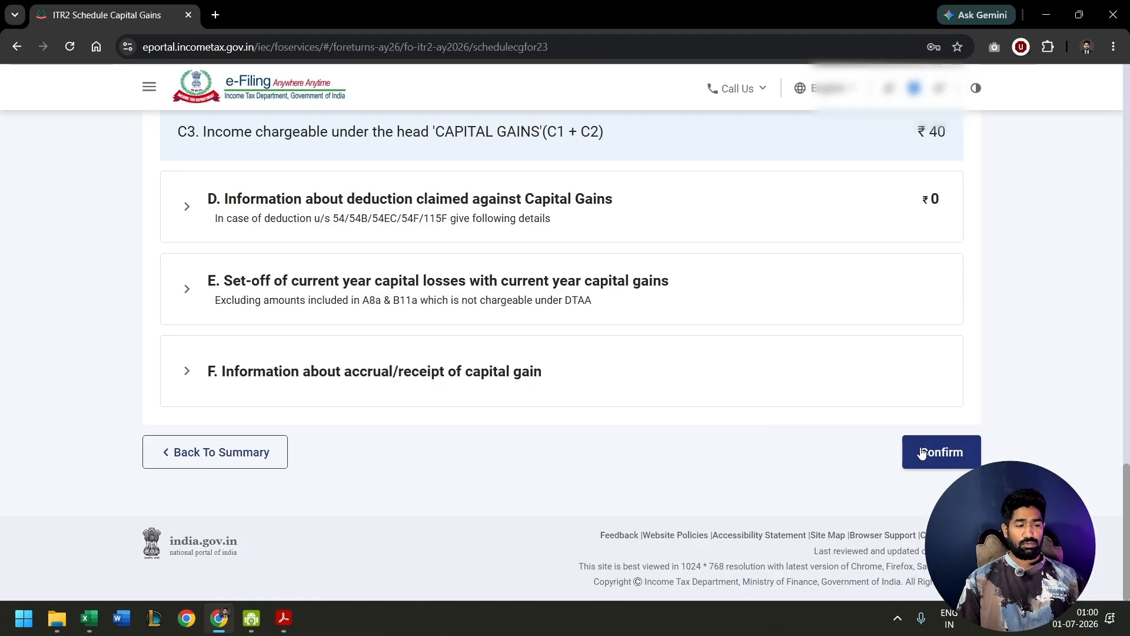
- Review the accrual/receipt of capital gain table and confirm Schedule Capital Gains
left_click(643, 391)
scroll(645, 391, "down", 5)
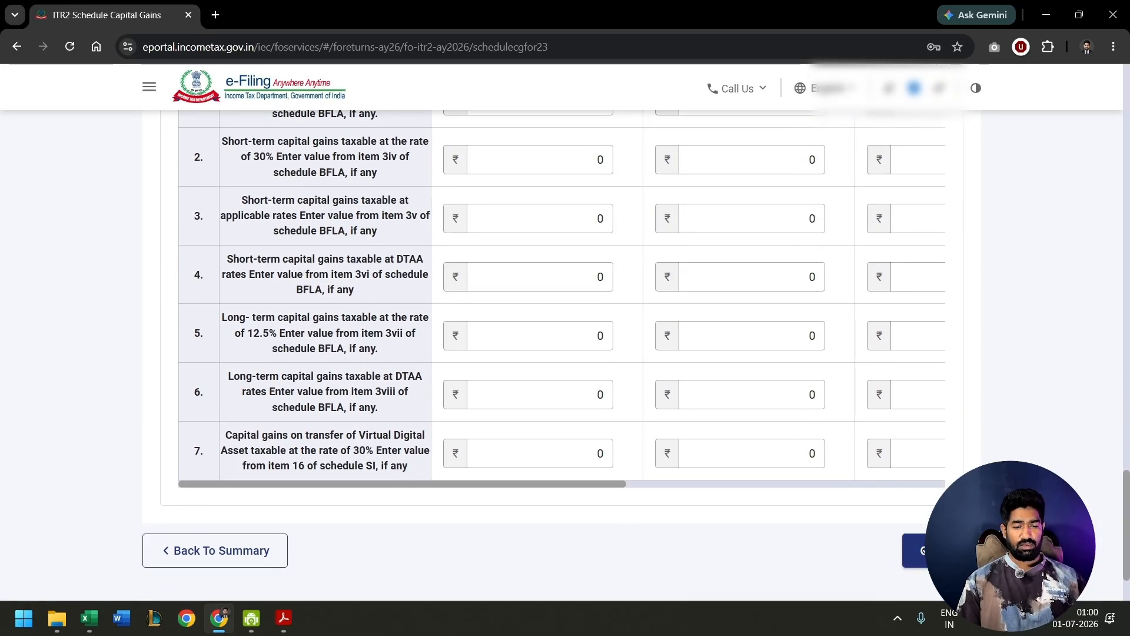
left_click(915, 550)
- Open Schedule Other Sources, review the gross dividend and interest income, and confirm the schedule
left_click(844, 244)
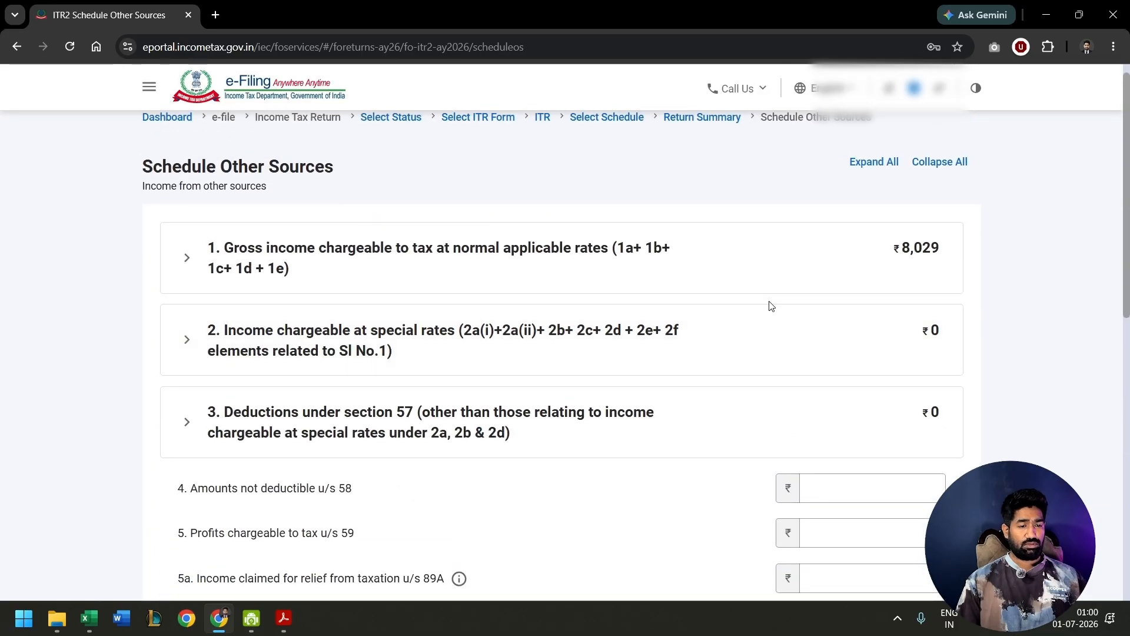
left_click(549, 242)
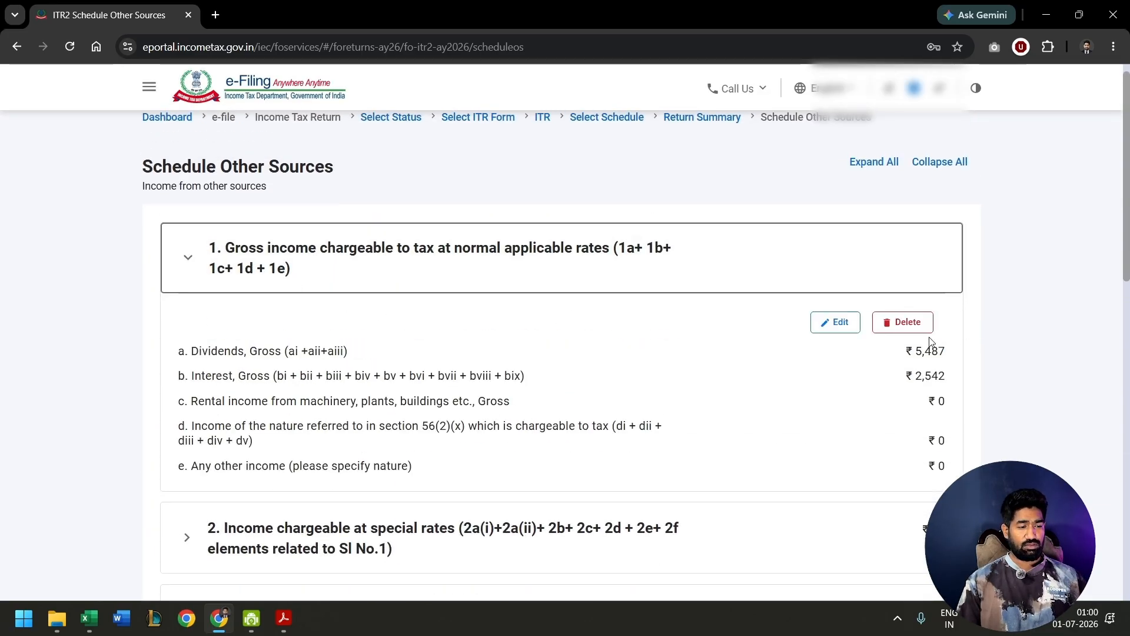
left_click_drag(911, 350, 947, 379)
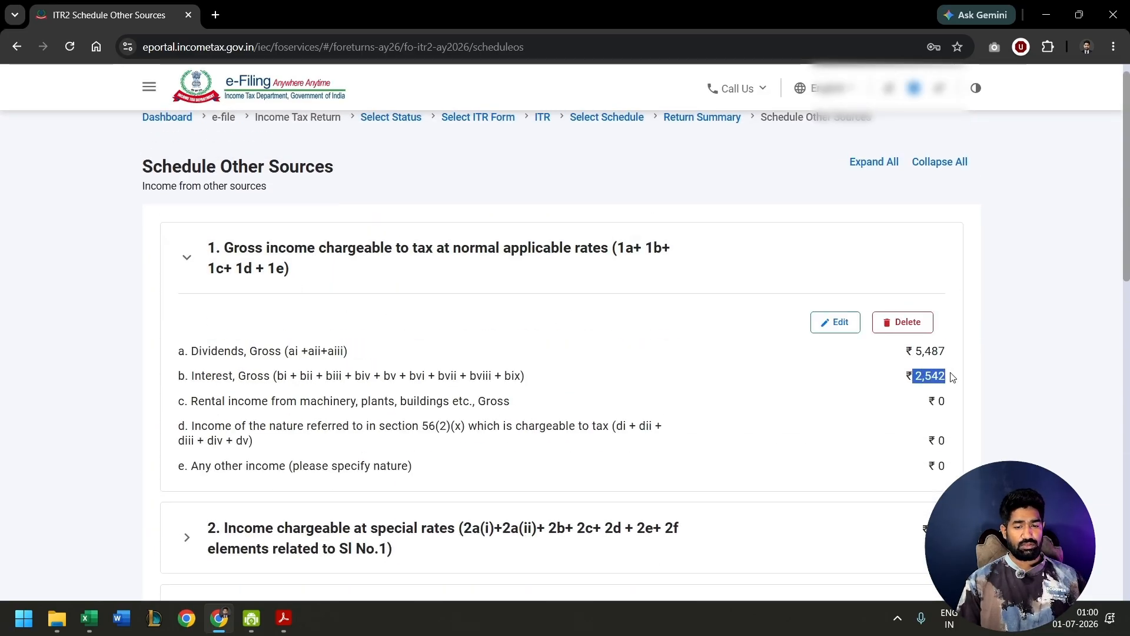
scroll(686, 361, "down", 15)
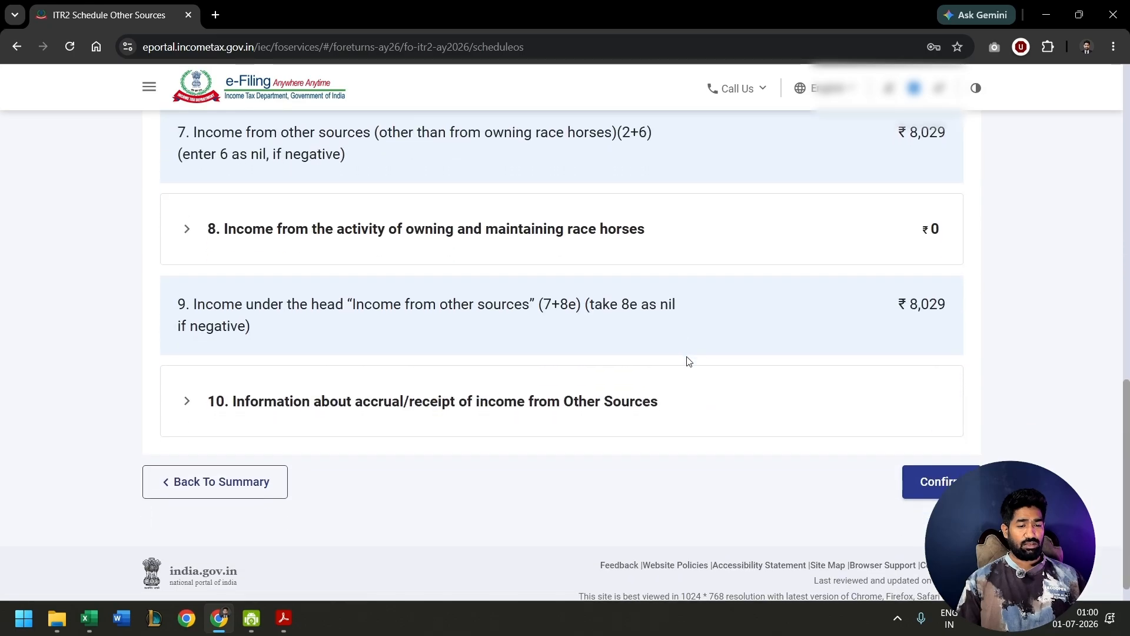
left_click(933, 489)
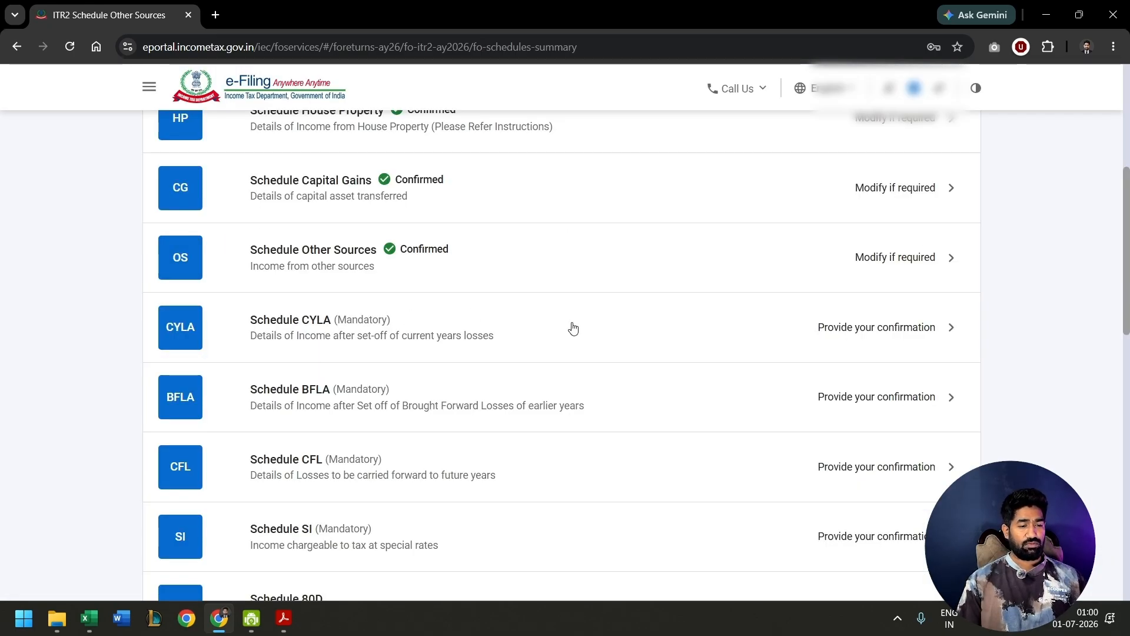
- Open Schedule CYLA, check the house property loss set-off against salary and the other income heads, and confirm the schedule
left_click(573, 328)
scroll(570, 325, "up", 2)
left_click_drag(563, 253, 598, 253)
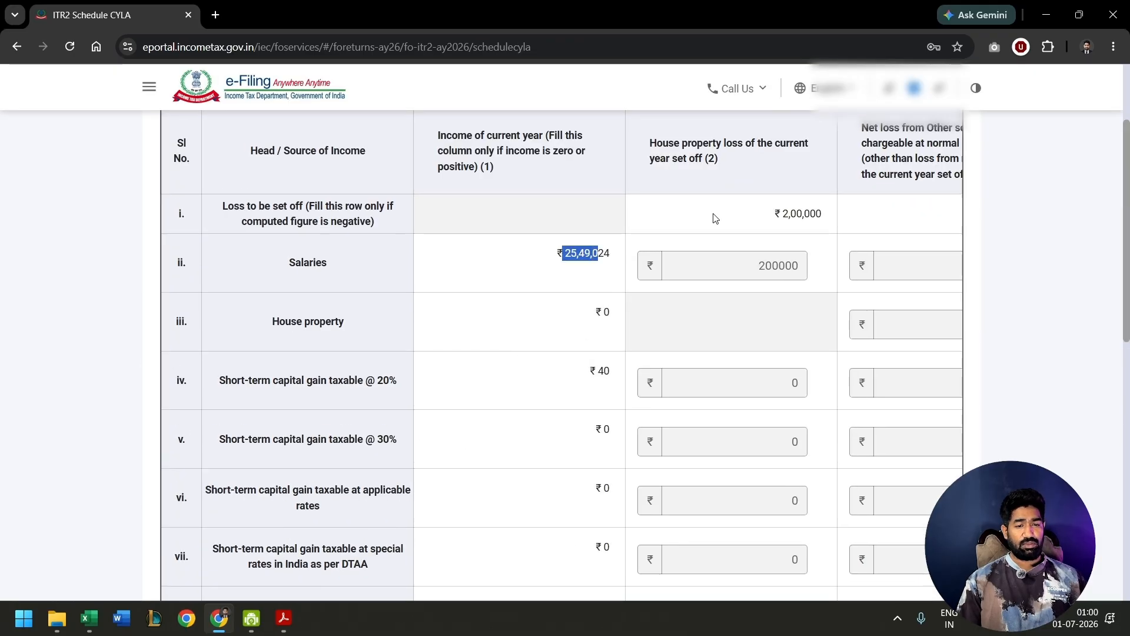
left_click_drag(768, 212, 820, 213)
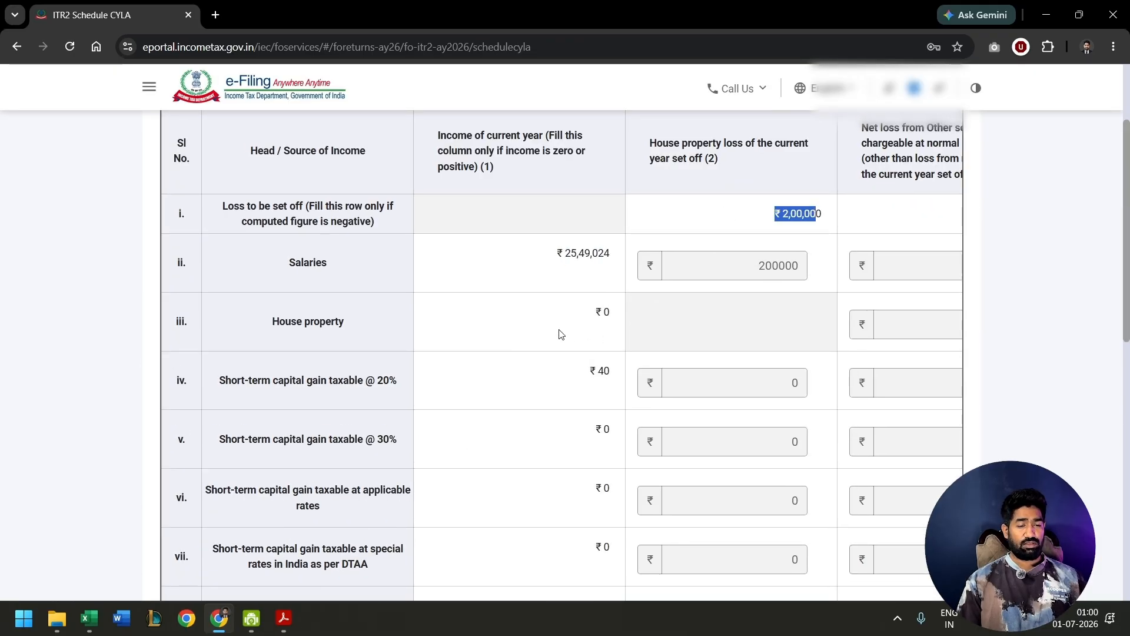
scroll(559, 334, "down", 6)
scroll(559, 334, "down", 2)
left_click_drag(574, 222, 617, 225)
scroll(807, 396, "down", 2)
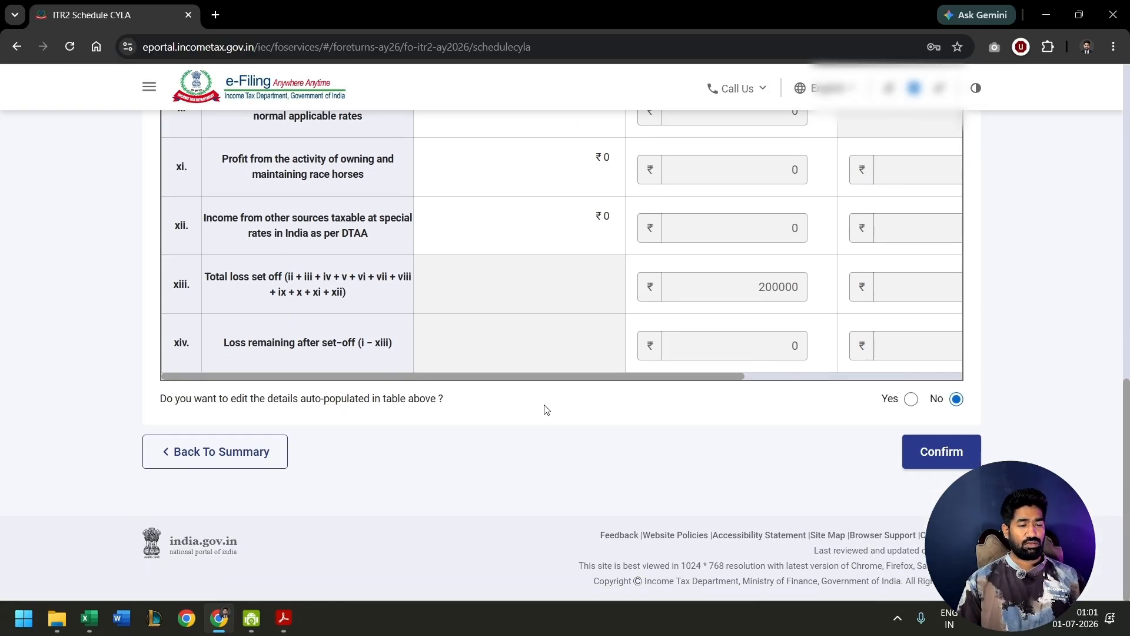
left_click(951, 456)
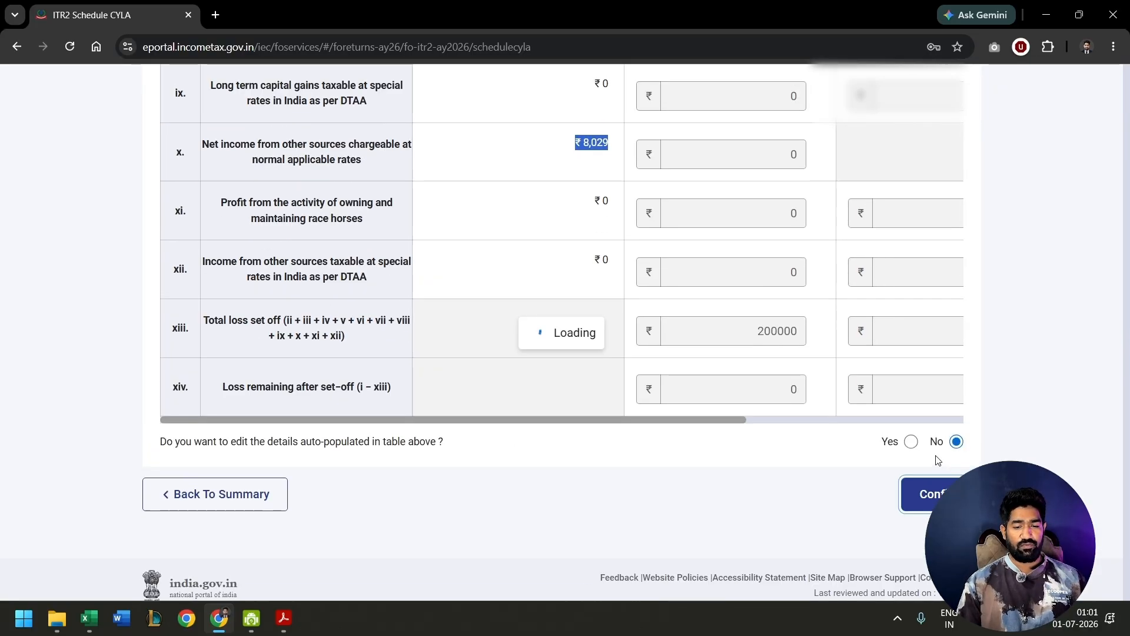
- Open and confirm Schedule BFLA and Schedule CFL, keeping the auto-populated figures
left_click(654, 324)
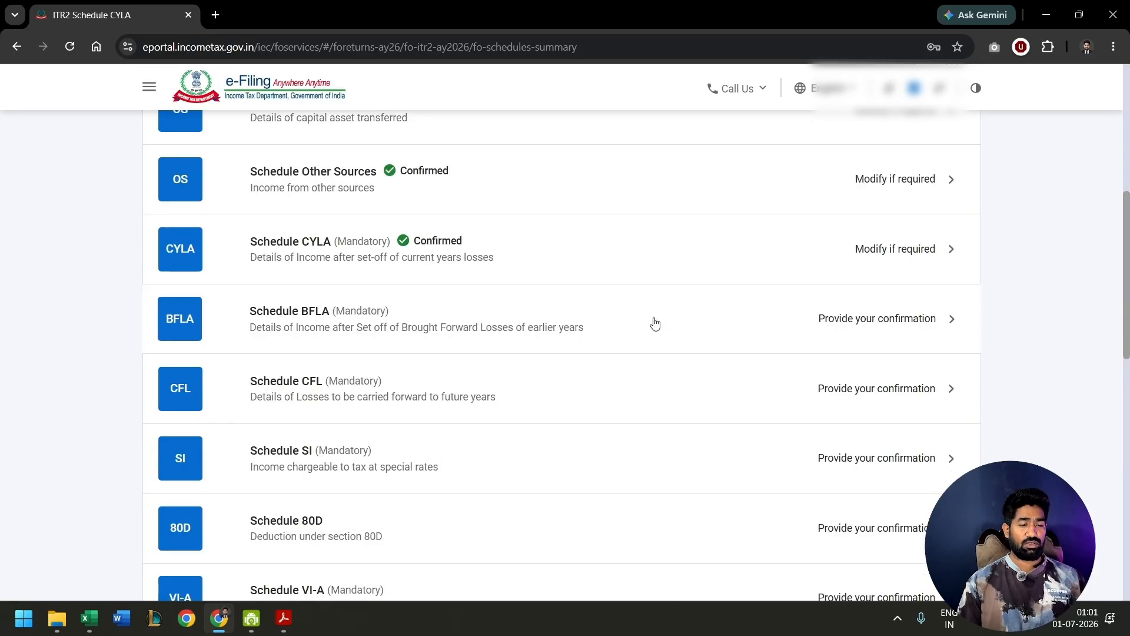
scroll(581, 371, "down", 10)
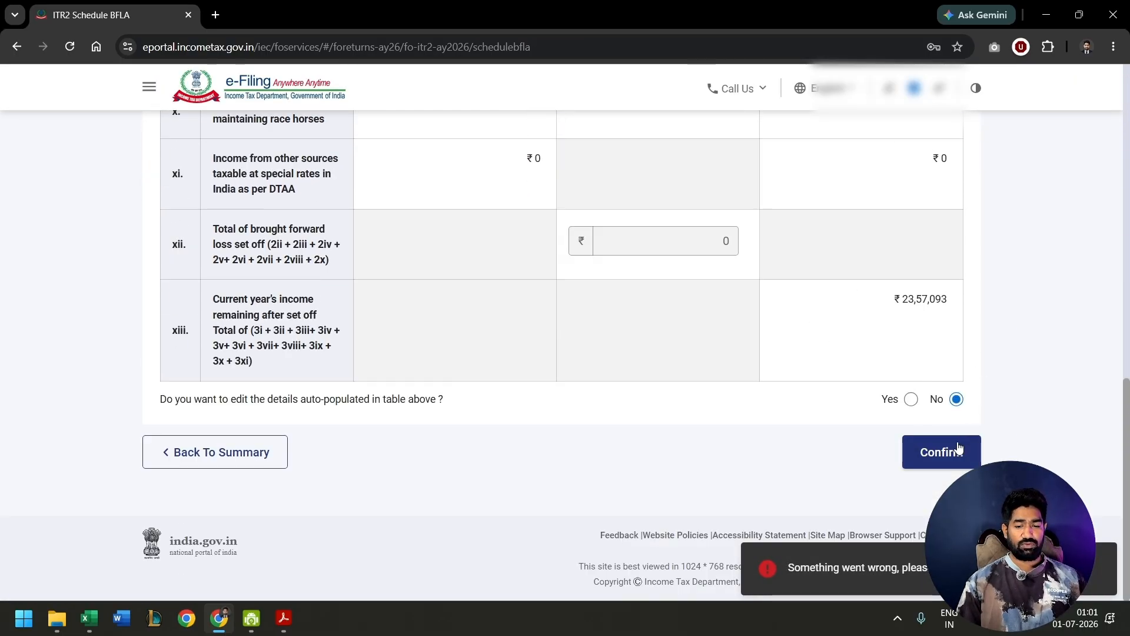
left_click(958, 448)
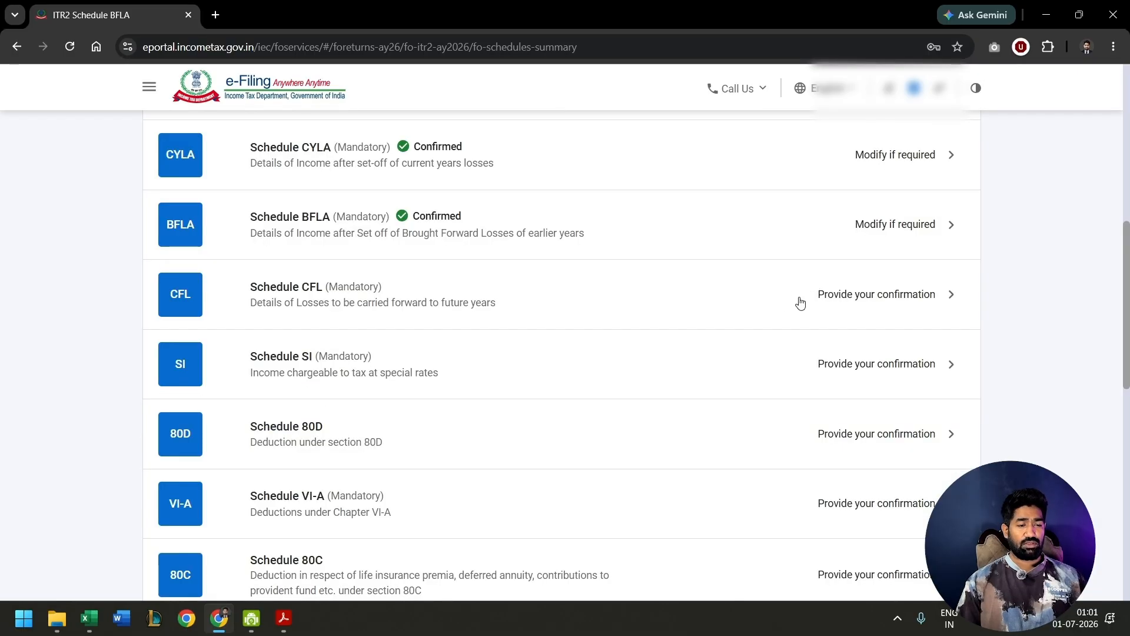
left_click(802, 302)
scroll(701, 265, "down", 1)
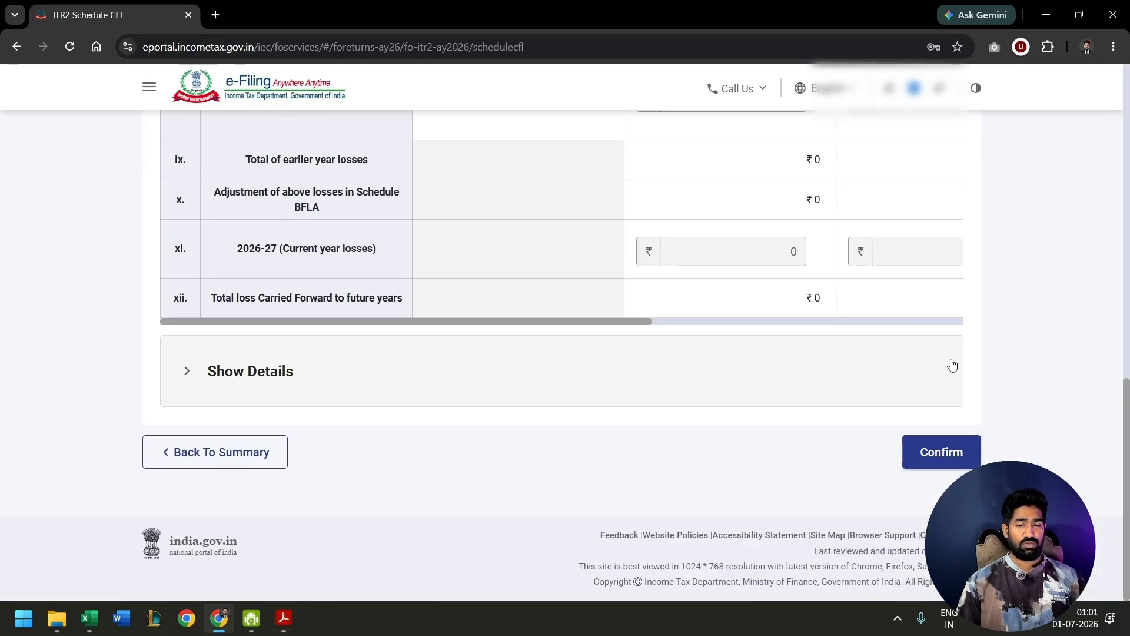
left_click(940, 450)
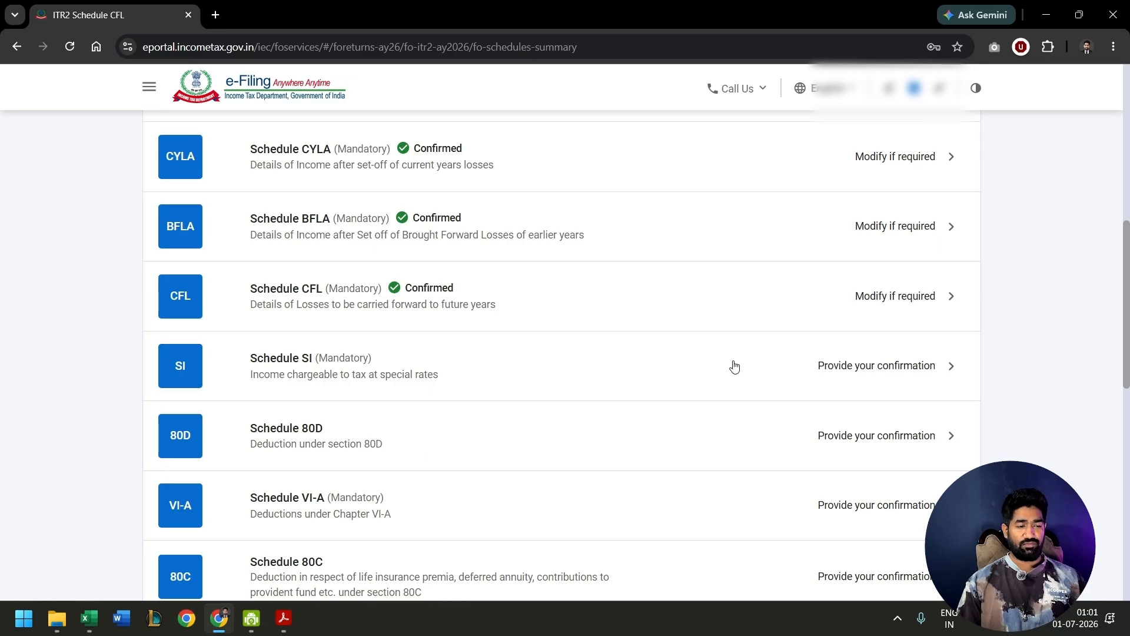
- Confirm Schedule SI for income chargeable at special rates and open Schedule 80D
left_click(734, 366)
key("End")
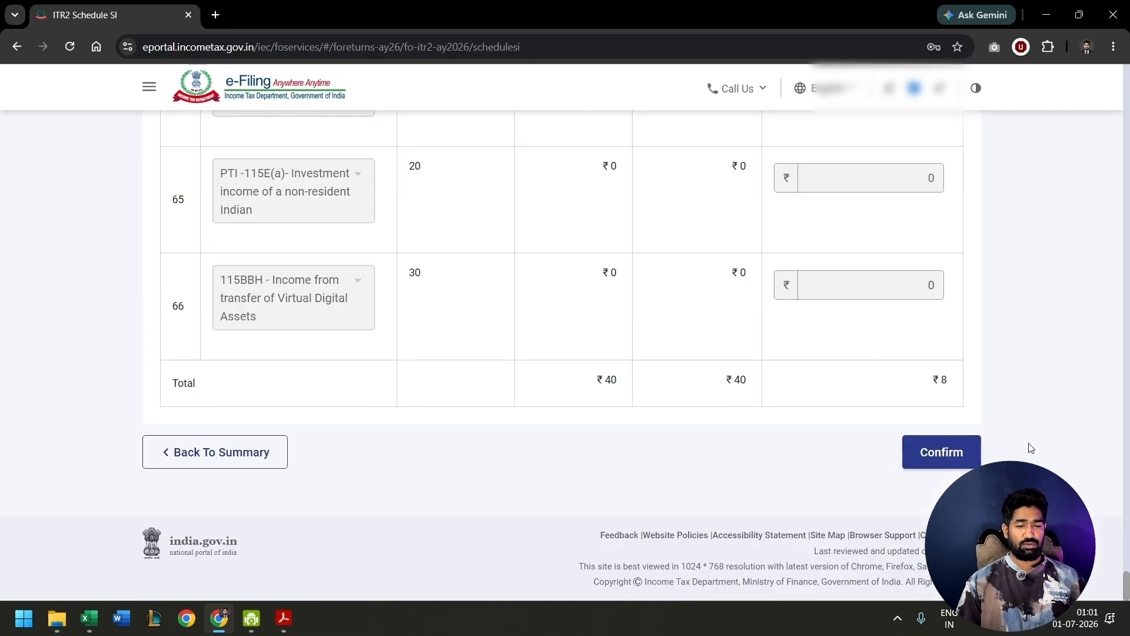
left_click(948, 457)
left_click(752, 182)
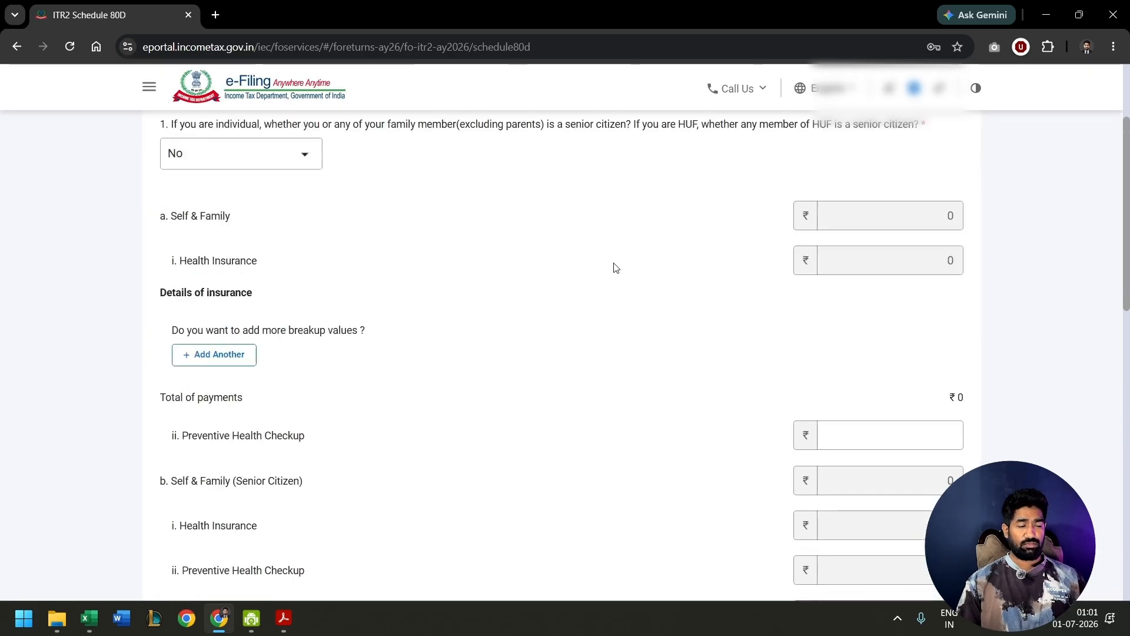
- Try to add an ICICI Lombard General Insurance health policy with an amount of 24590 under Self & Family (Senior Citizen)
scroll(209, 239, "down", 3)
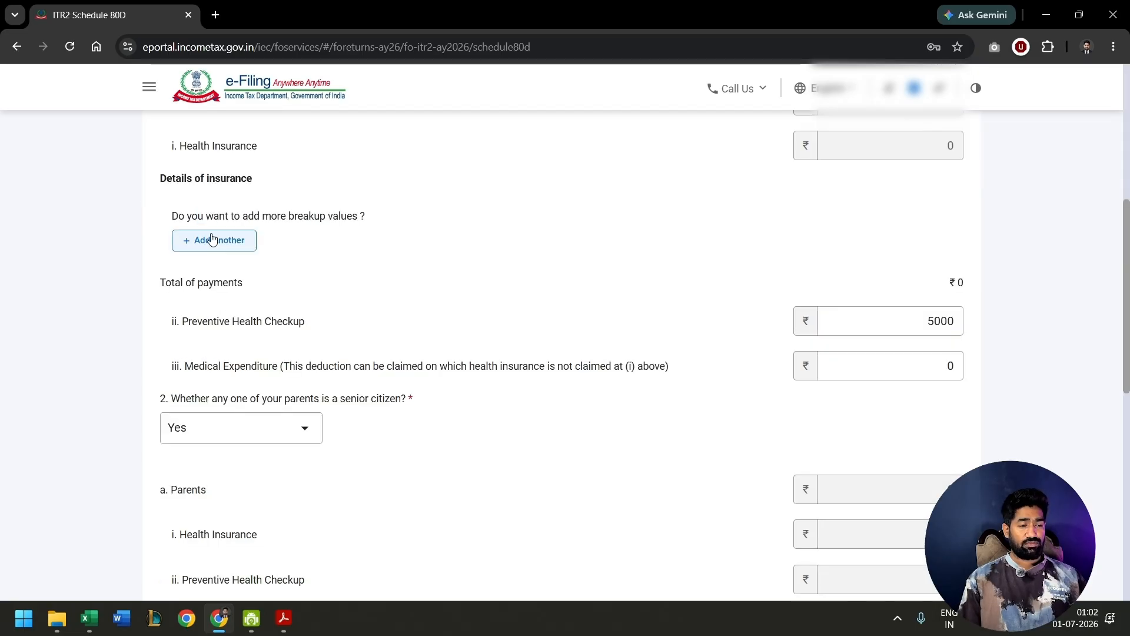
left_click(212, 238)
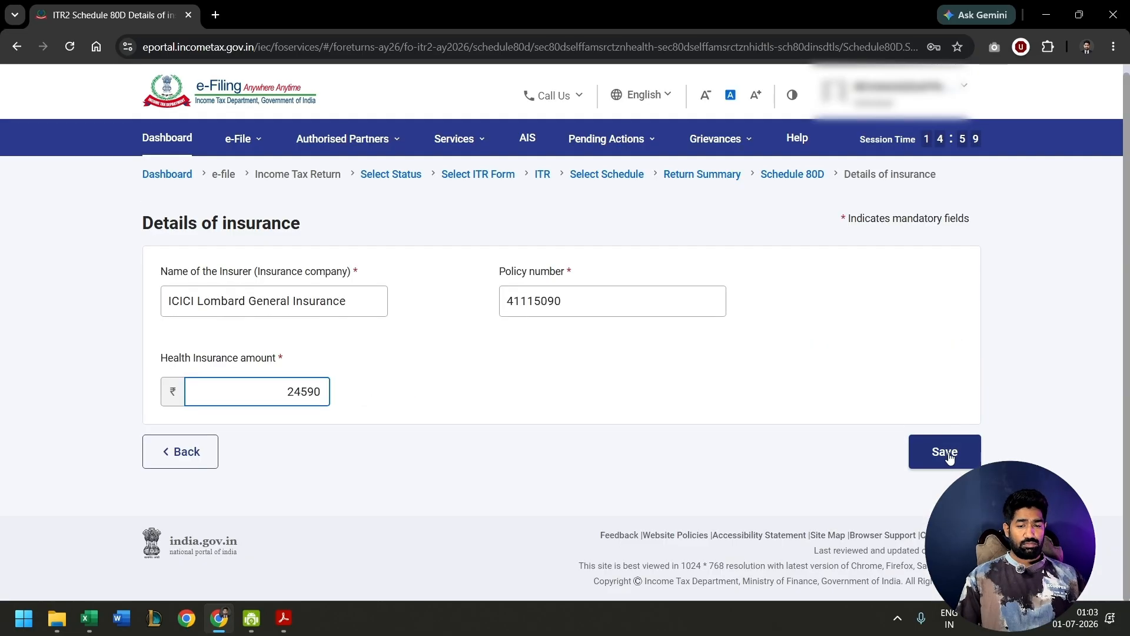
left_click(948, 452)
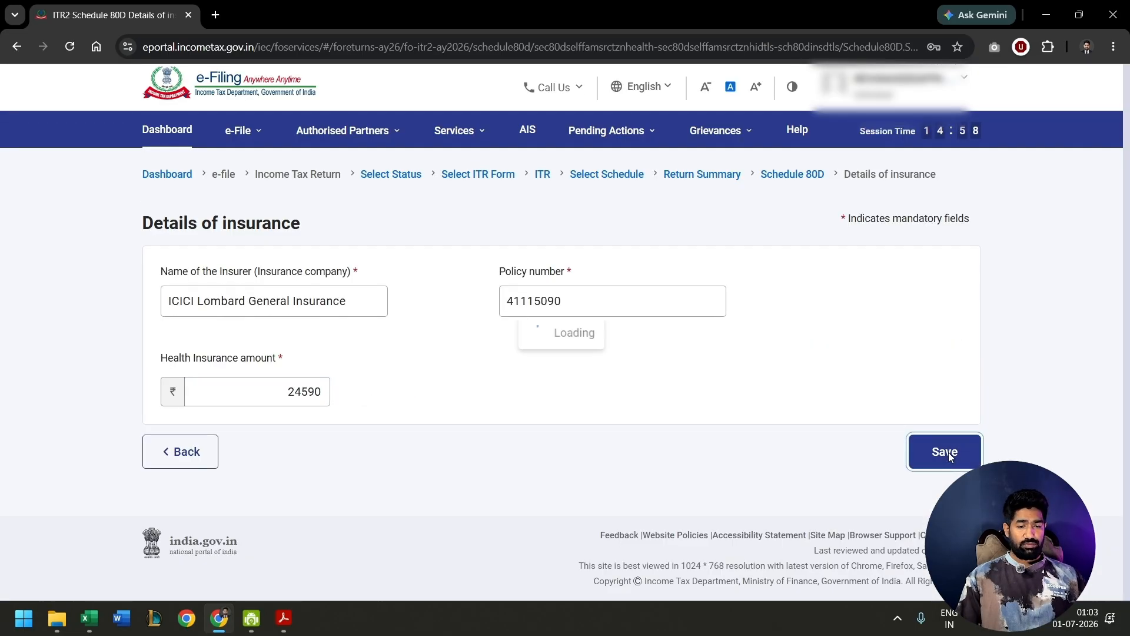
- Set the Schedule 80D answer on whether the taxpayer or a family member is a senior citizen to No
left_click_drag(147, 134, 254, 126)
left_click(230, 214)
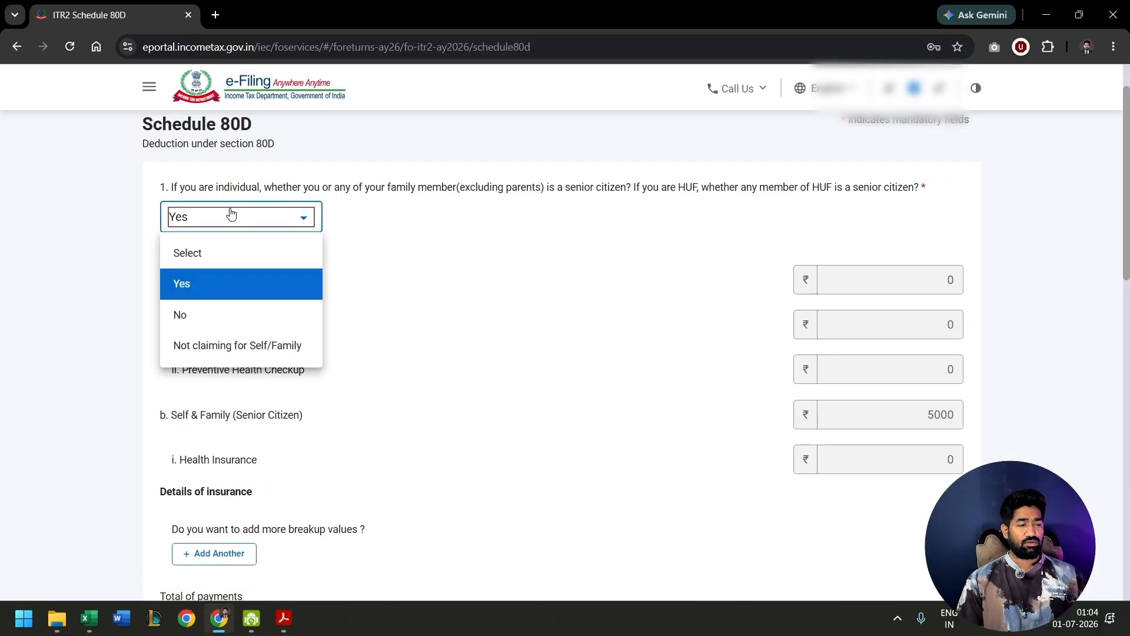
left_click(217, 318)
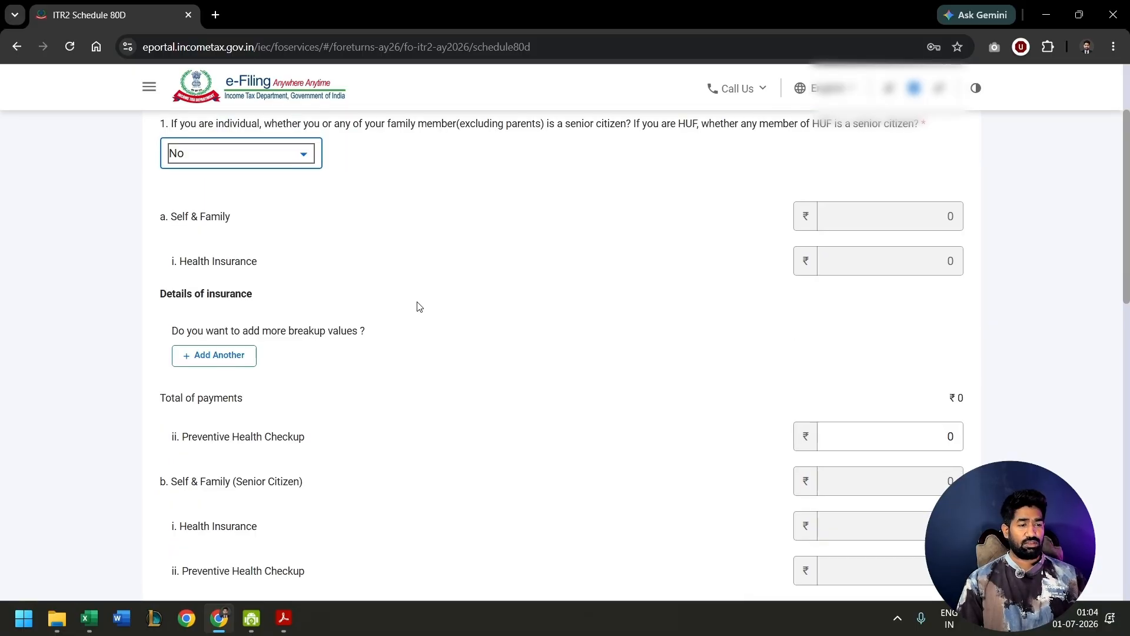
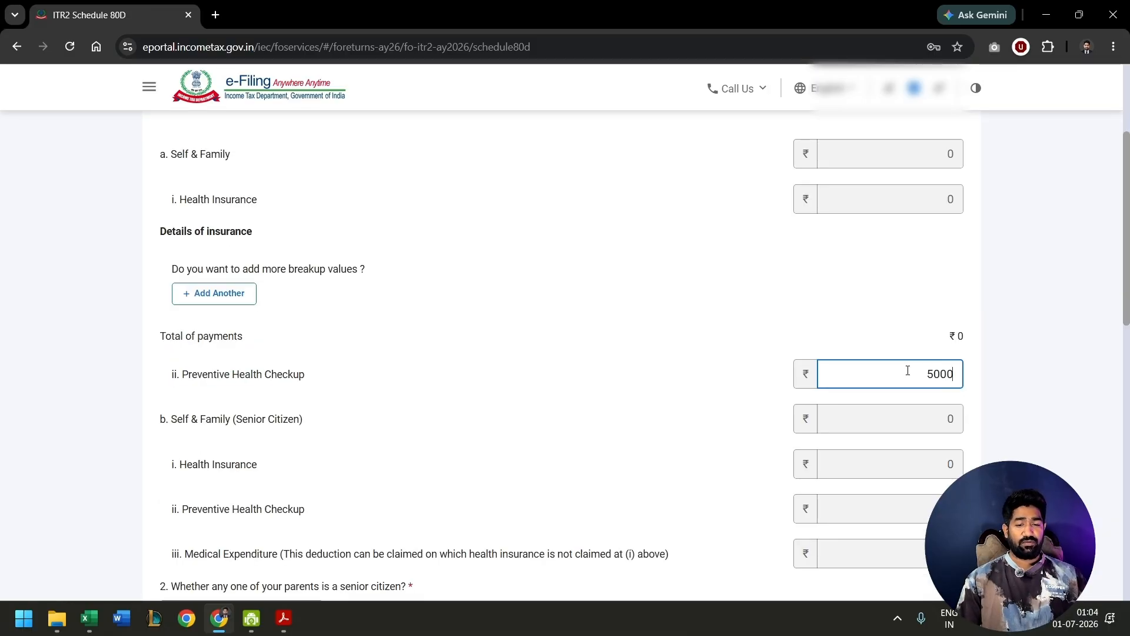
- Review the parents' health insurance, preventive health checkup and medical expenditure fields in Schedule 80D
scroll(706, 328, "down", 4)
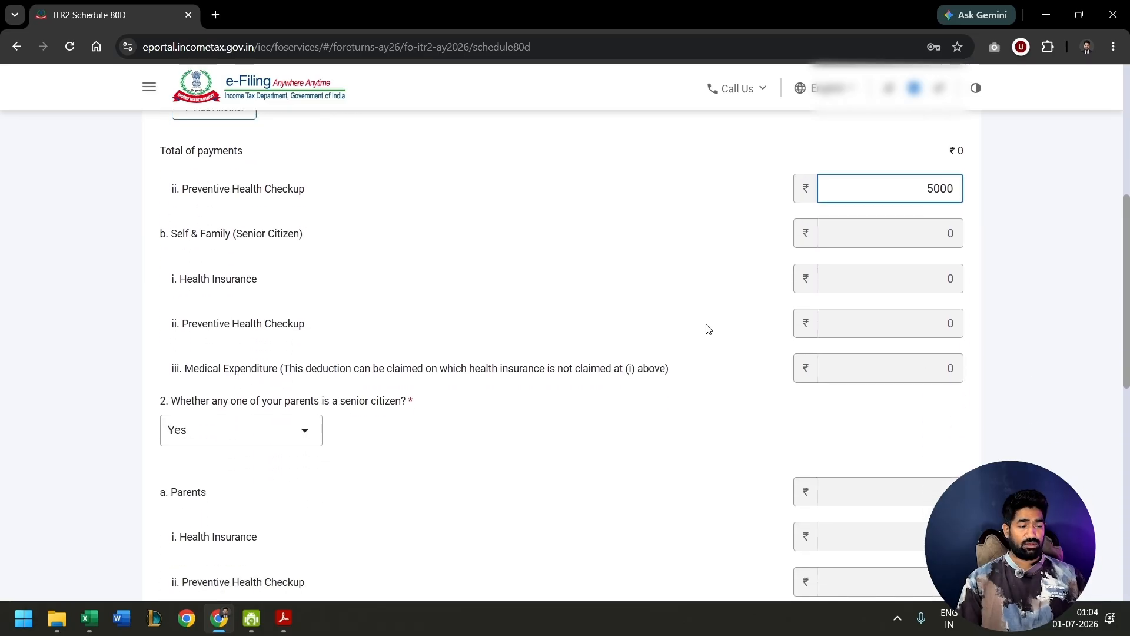
left_click_drag(282, 333, 358, 334)
left_click_drag(357, 333, 381, 334)
left_click_drag(217, 334, 278, 362)
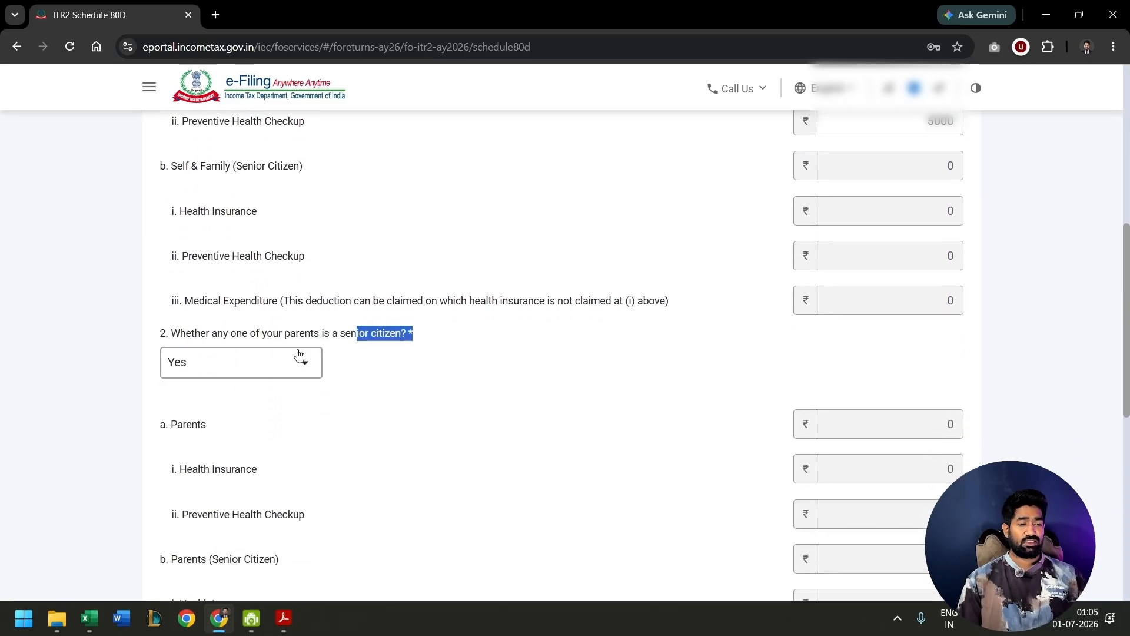
left_click(281, 364)
left_click(357, 352)
scroll(323, 361, "down", 6)
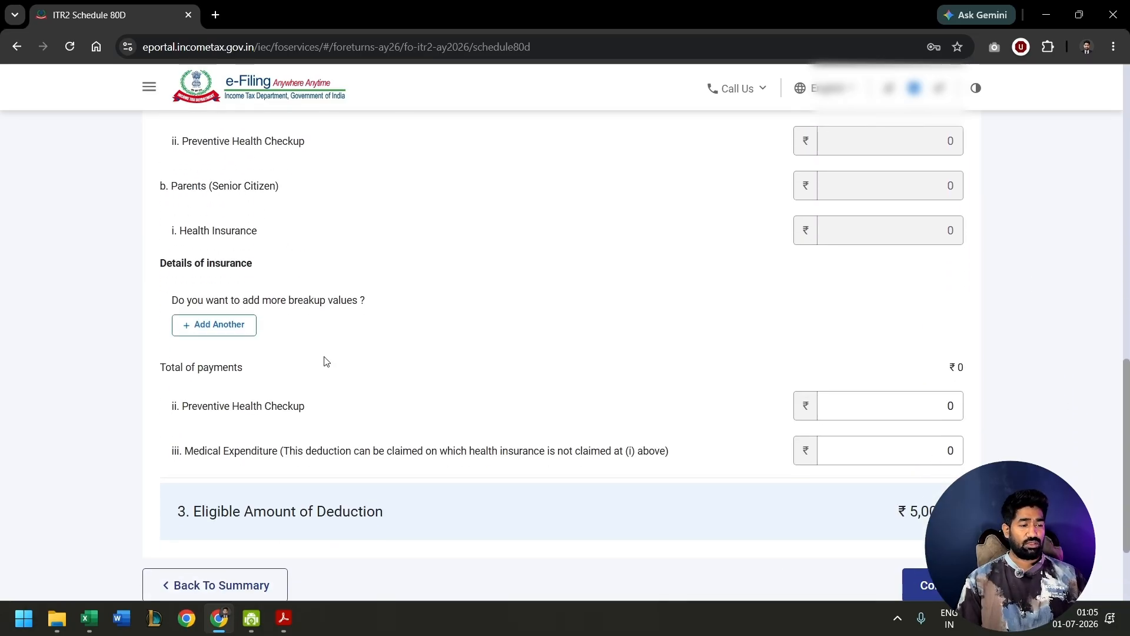
left_click(245, 327)
left_click(328, 303)
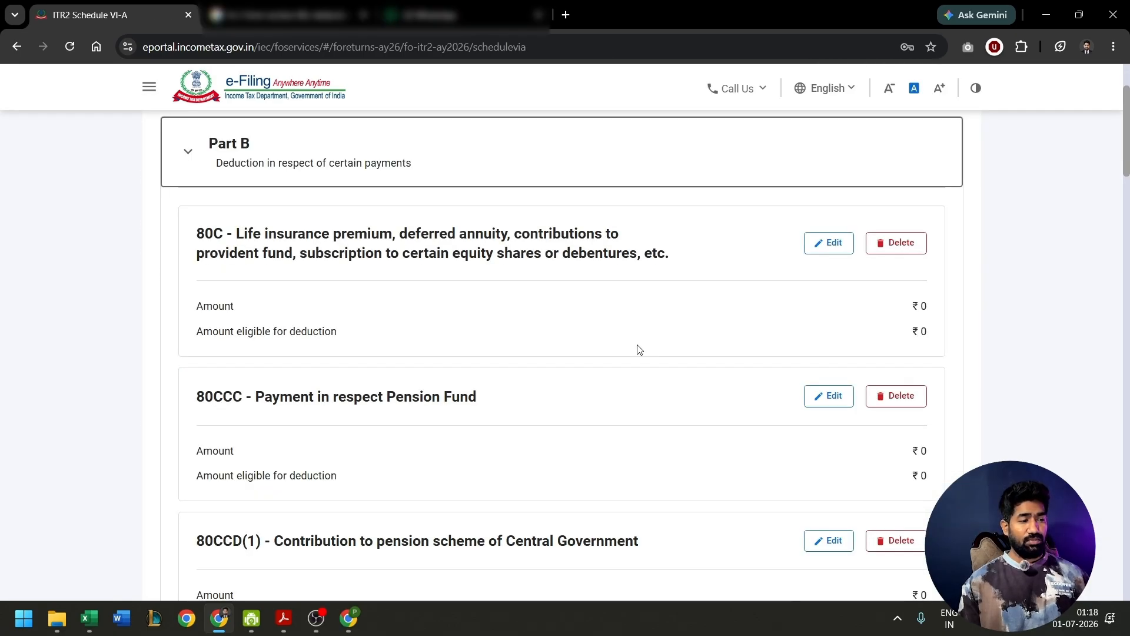
- Check the Schedule VI-A deduction amounts for 80C, 80CCC, 80CCD(1), 80CCD(1B), 80CCD(2) and 80D
scroll(639, 350, "down", 2)
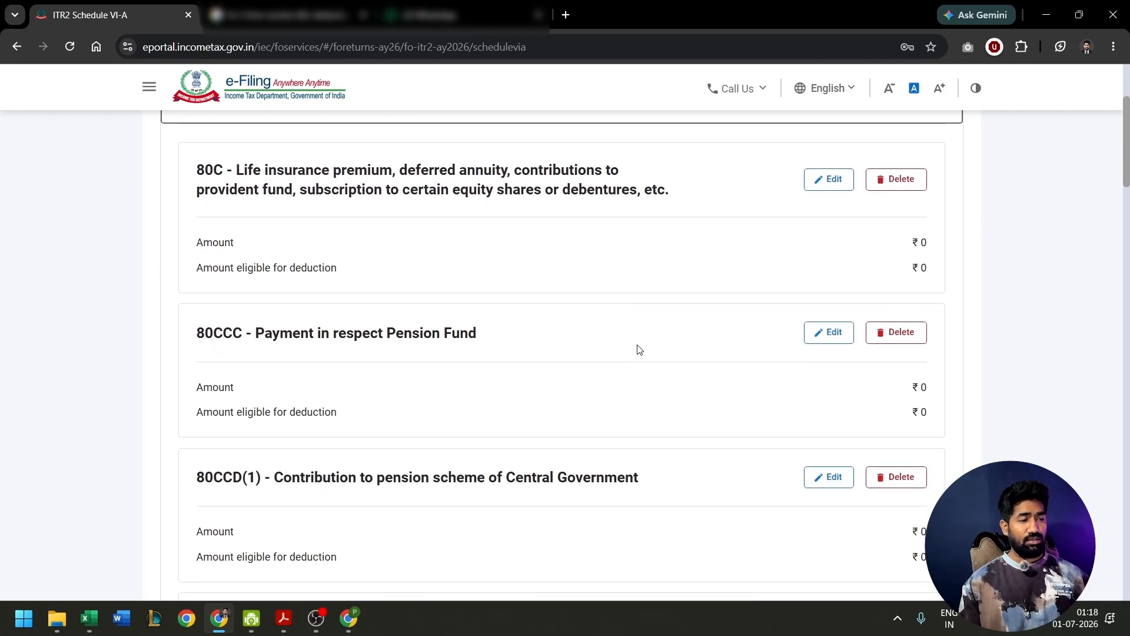
left_click_drag(194, 166, 226, 171)
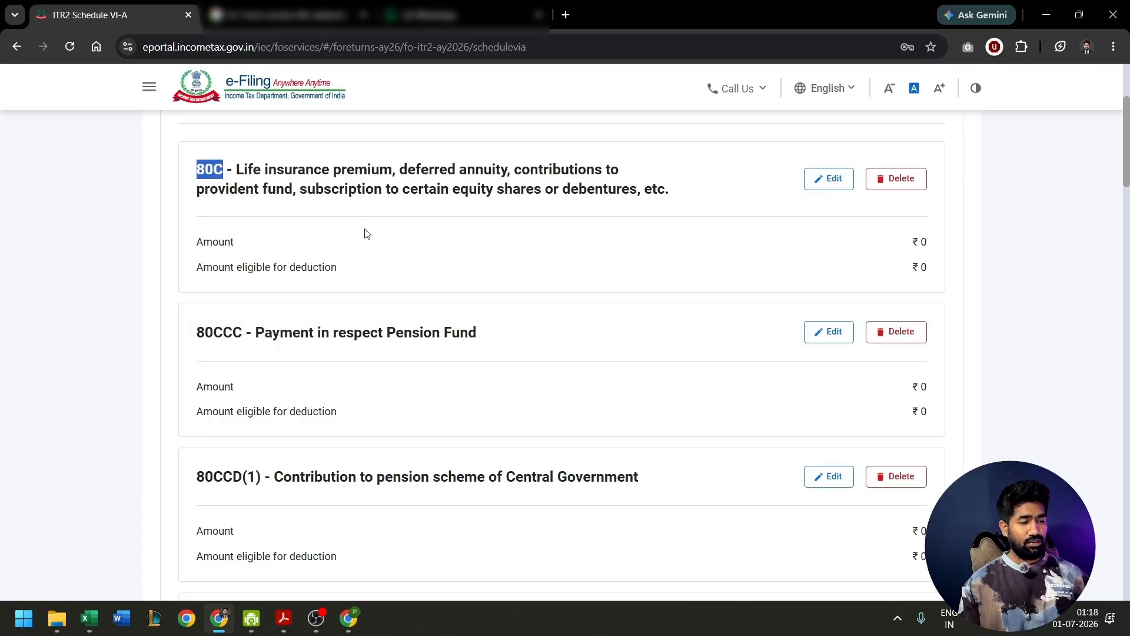
scroll(213, 304, "down", 5)
left_click_drag(213, 303, 260, 305)
left_click(849, 346)
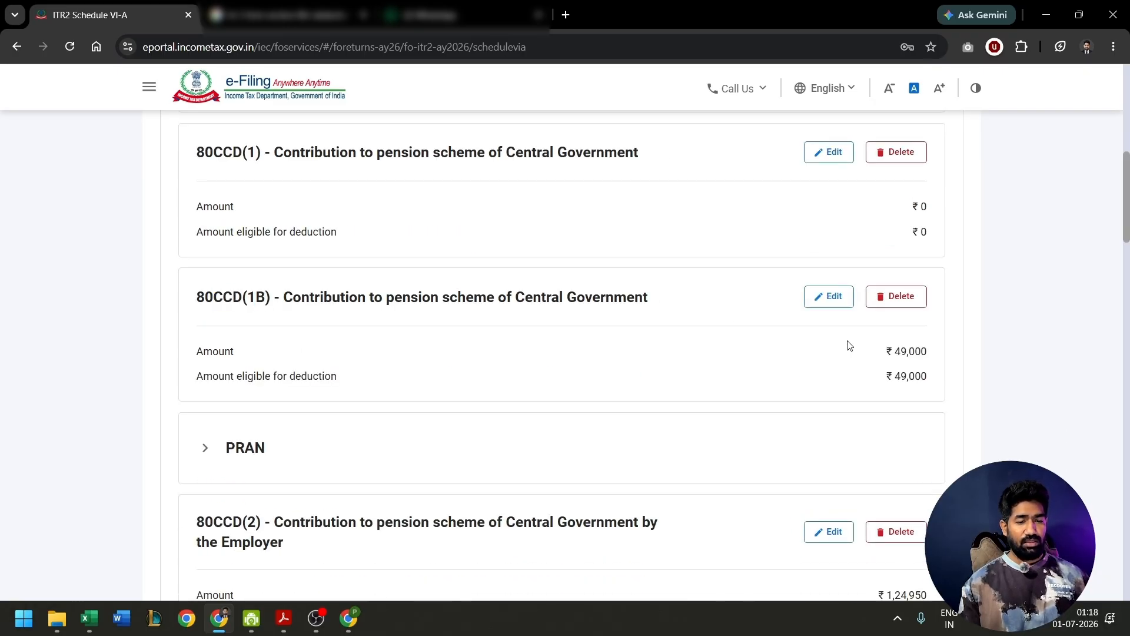
left_click_drag(888, 347, 921, 351)
scroll(530, 300, "down", 2)
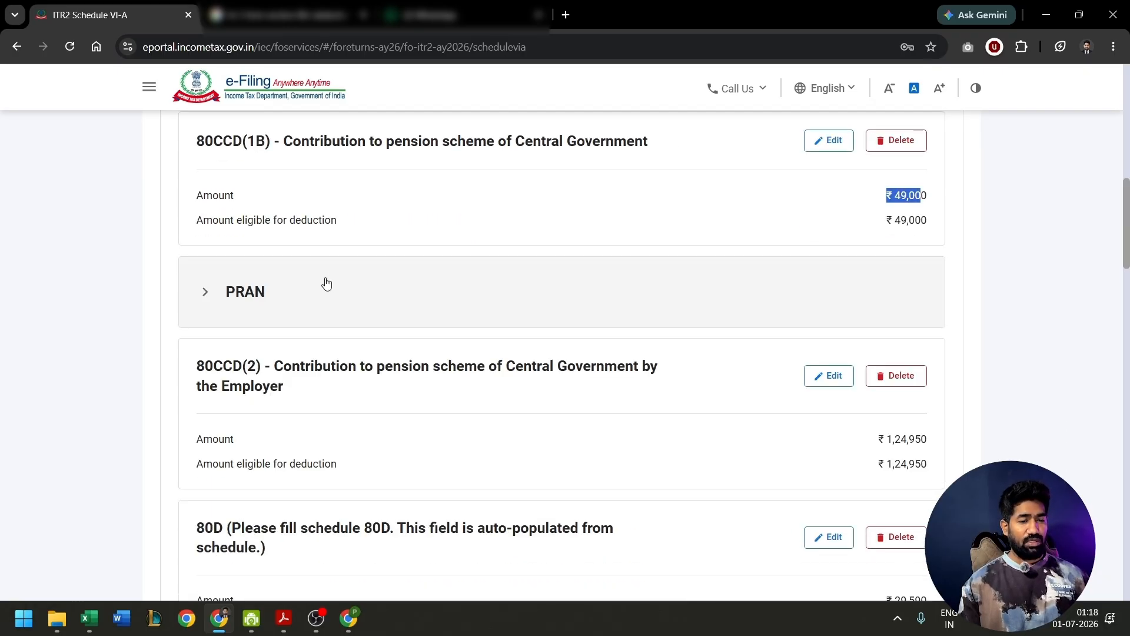
scroll(511, 298, "down", 4)
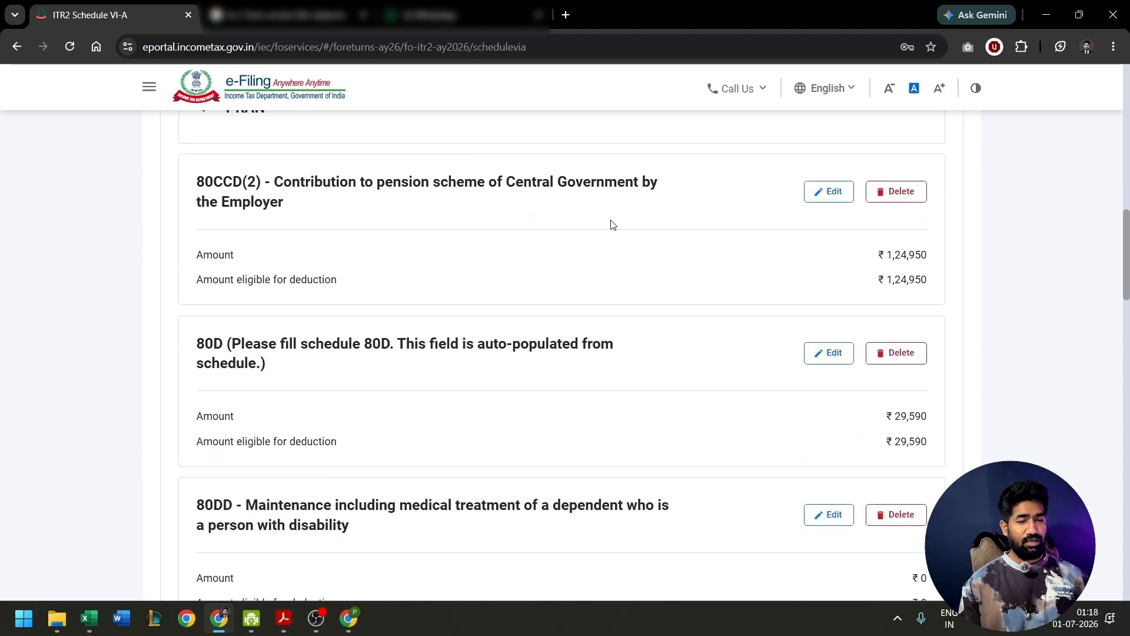
left_click_drag(205, 159, 268, 160)
scroll(416, 215, "down", 1)
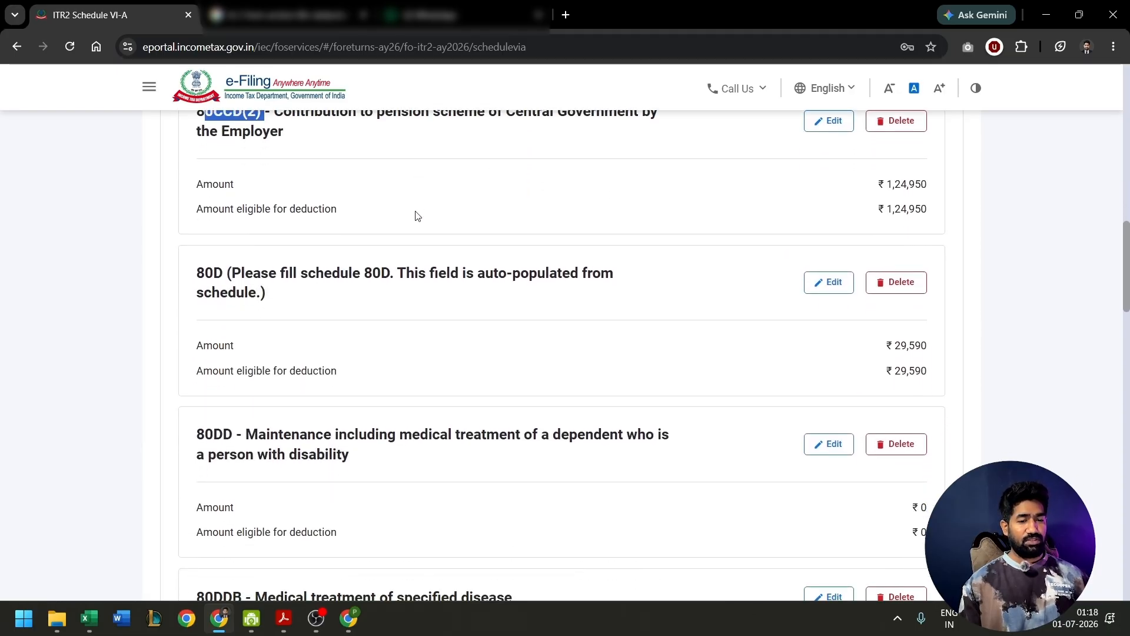
left_click_drag(206, 275, 223, 276)
scroll(356, 323, "down", 1)
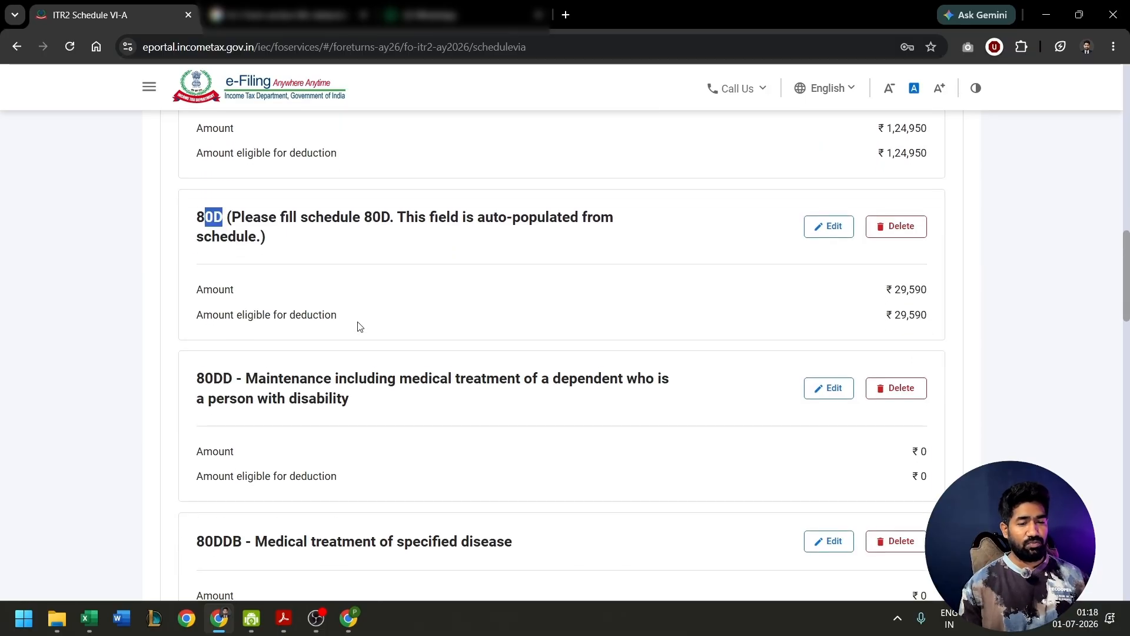
- Review the Schedule VI-A entries for loan interest, electric vehicle, donation and rent deductions, especially section 80EEA
scroll(358, 325, "down", 7)
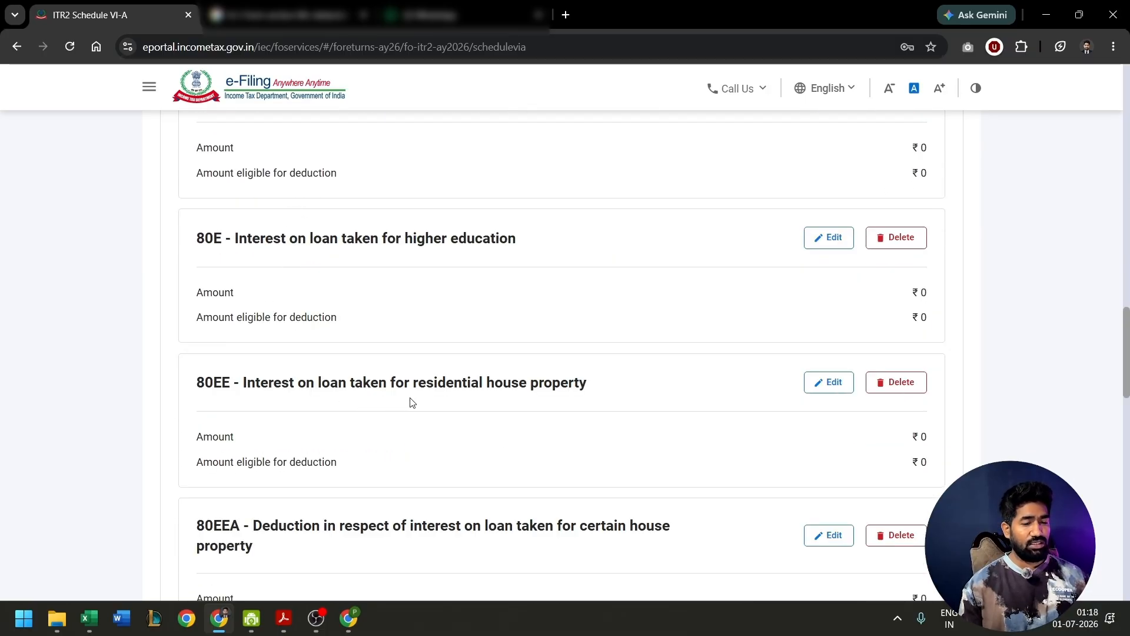
scroll(411, 402, "down", 3)
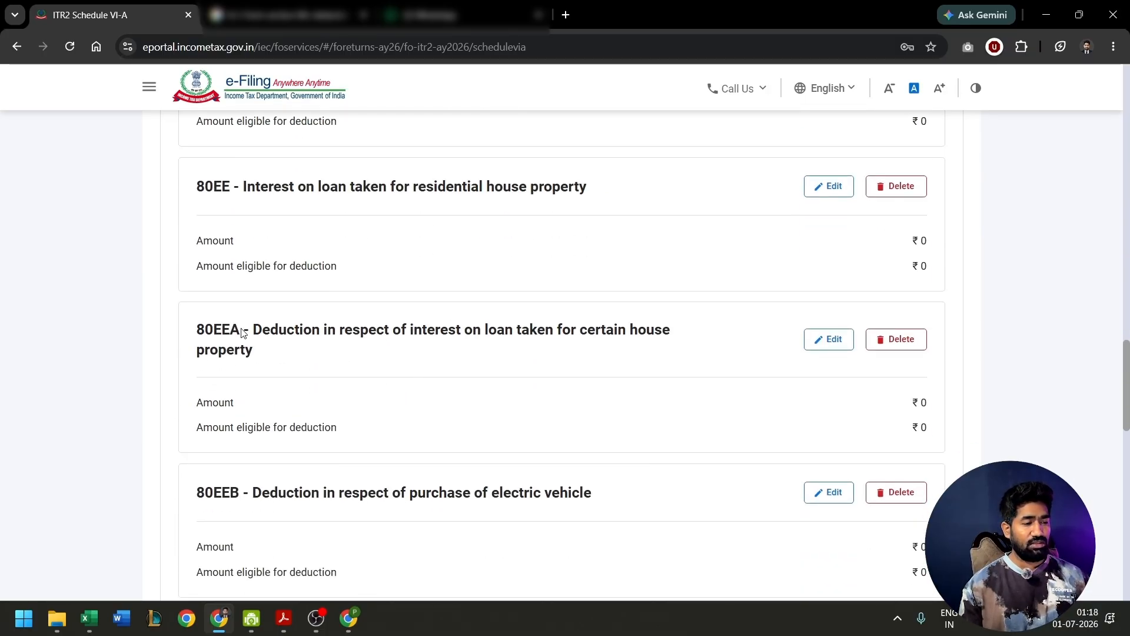
left_click_drag(205, 328, 260, 329)
scroll(388, 278, "down", 1)
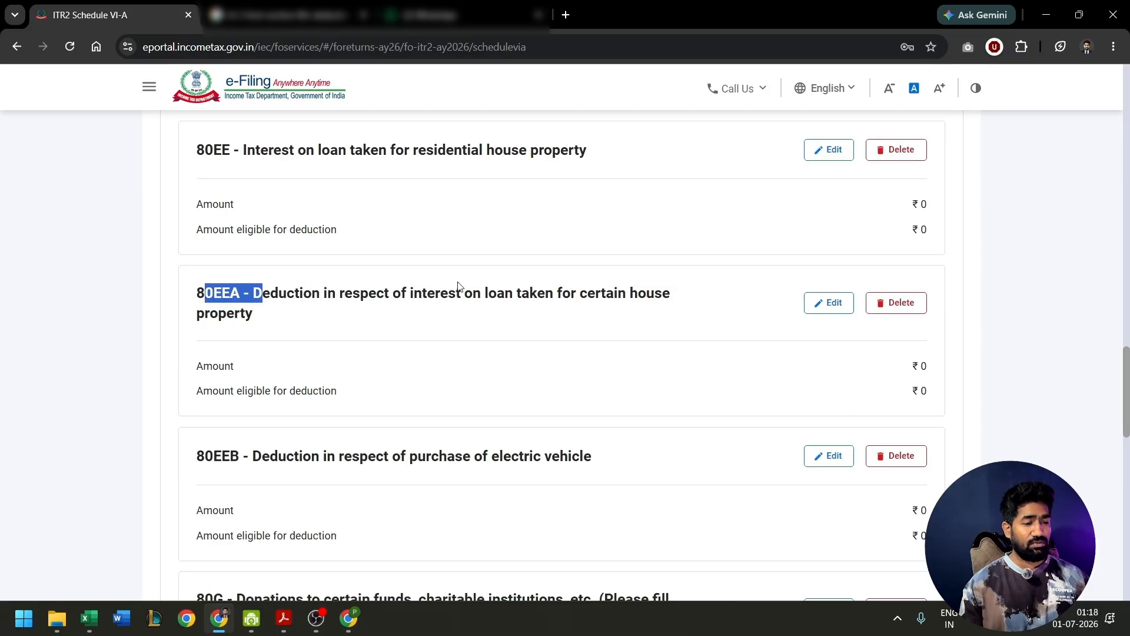
left_click_drag(398, 296, 457, 301)
scroll(403, 335, "down", 6)
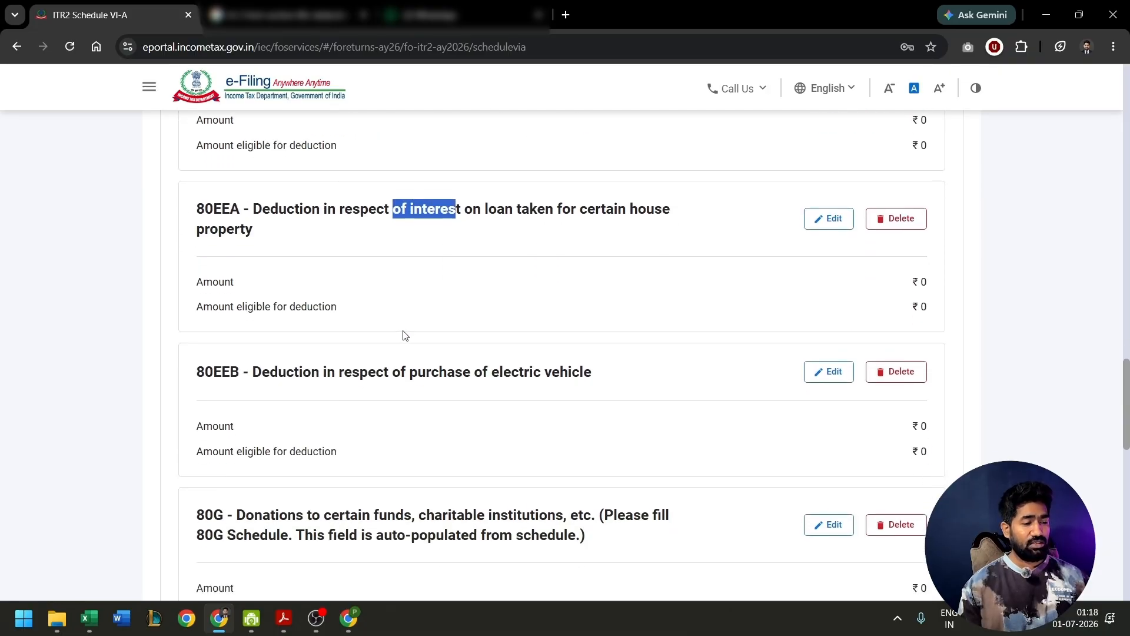
scroll(403, 334, "down", 2)
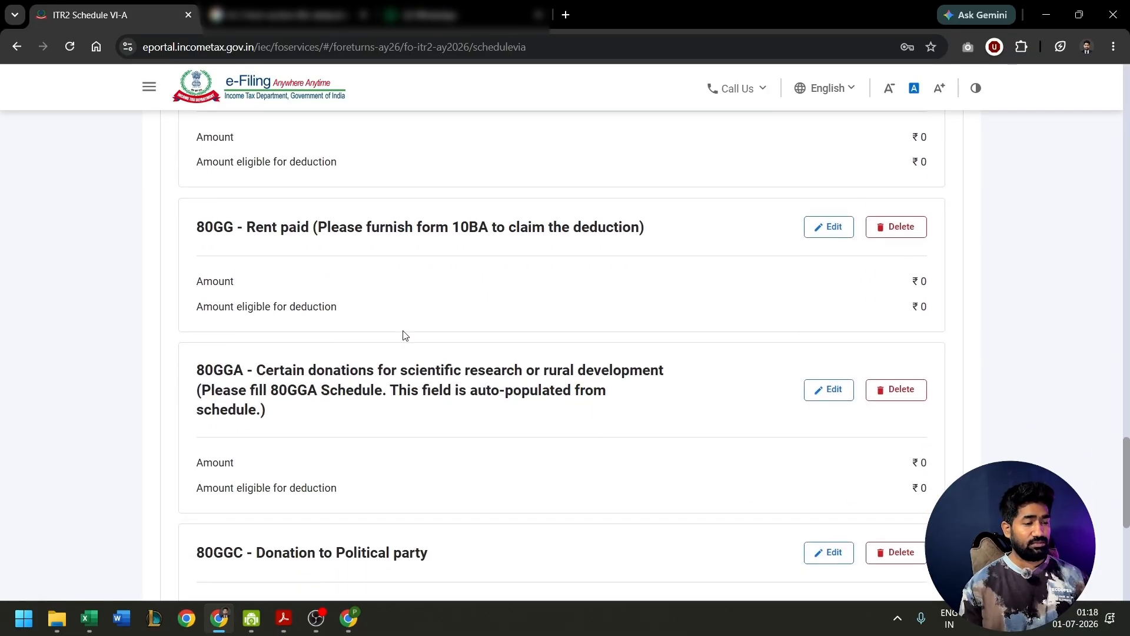
- Check the 80TTA savings-interest deduction and compare its eligibility with 80TTB for resident senior citizens
left_click_drag(205, 308, 250, 308)
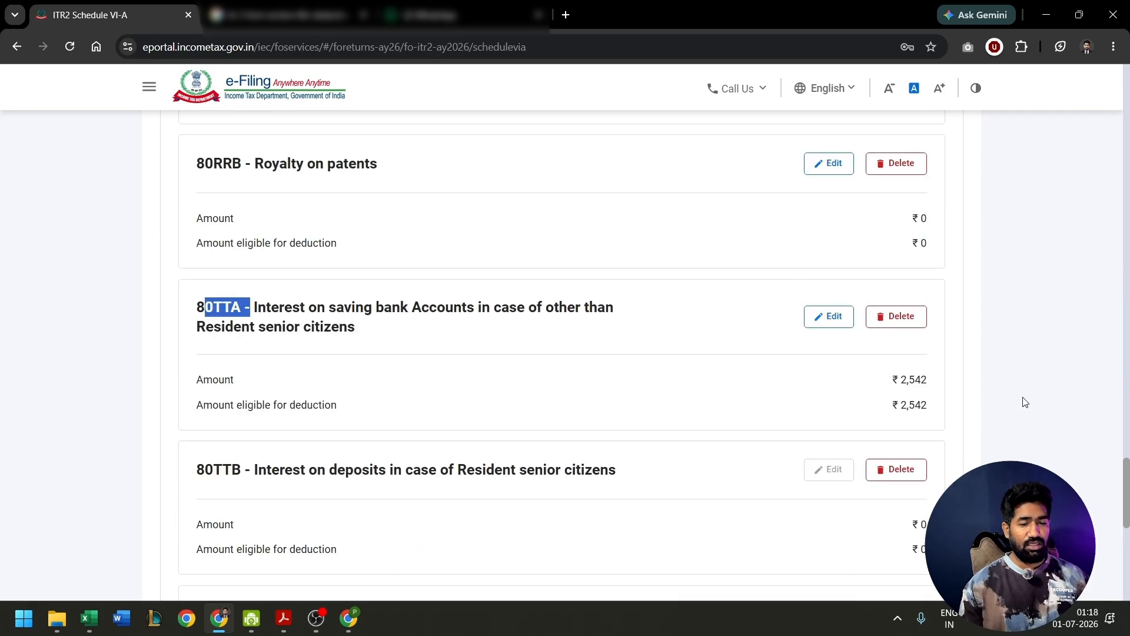
left_click_drag(895, 374, 920, 379)
scroll(394, 244, "down", 4)
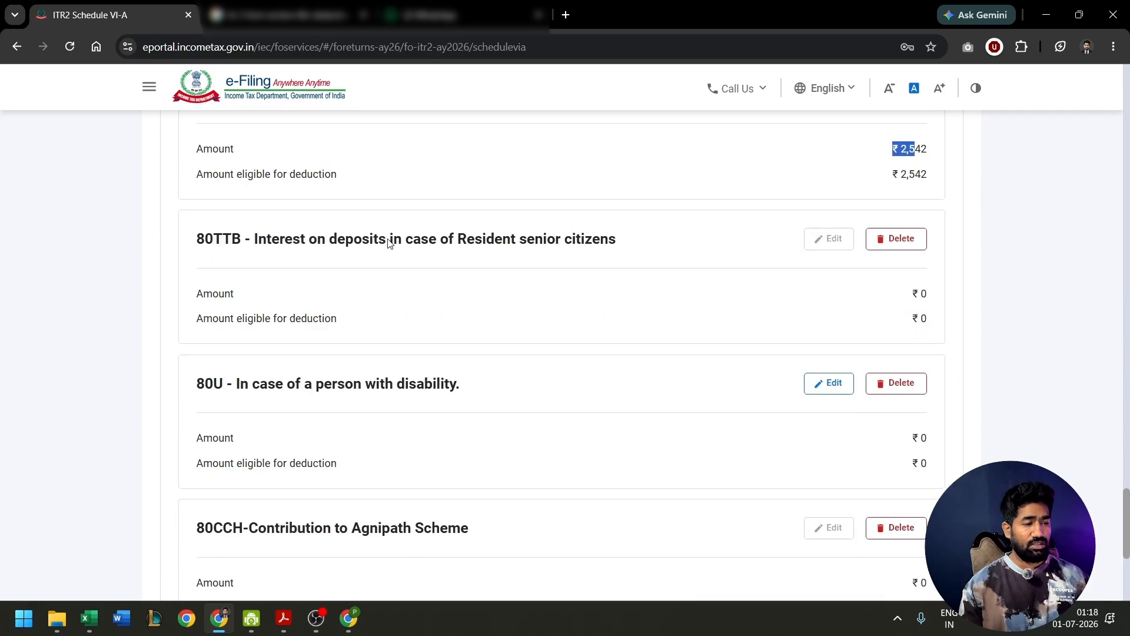
left_click(391, 243)
left_click_drag(392, 243, 582, 245)
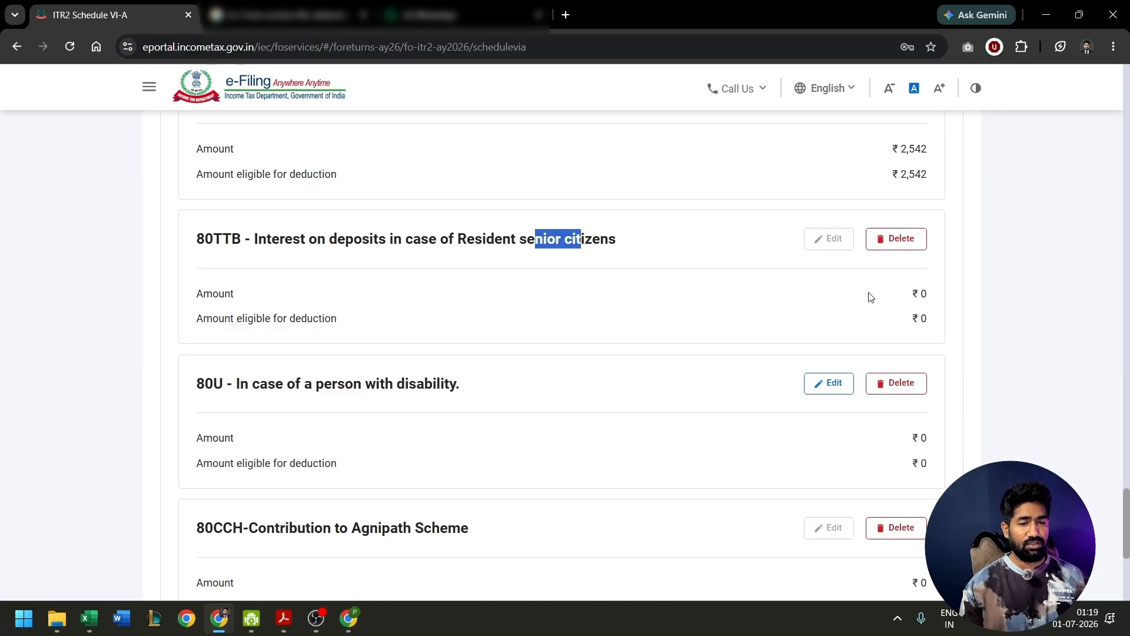
scroll(871, 297, "up", 1)
left_click_drag(884, 226, 929, 226)
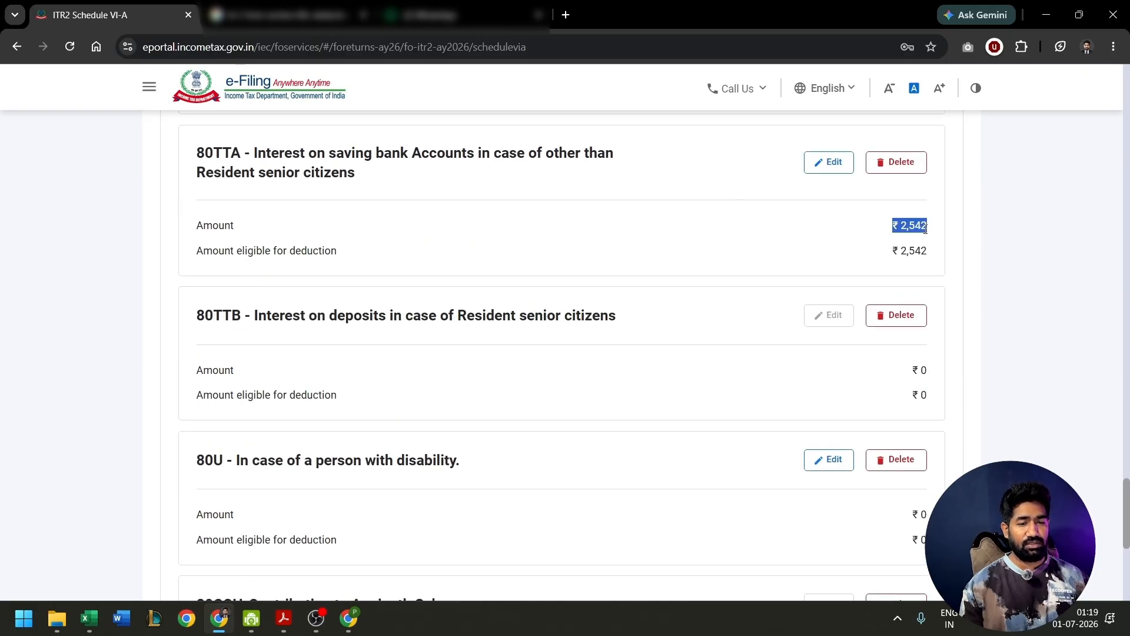
left_click_drag(285, 154, 372, 156)
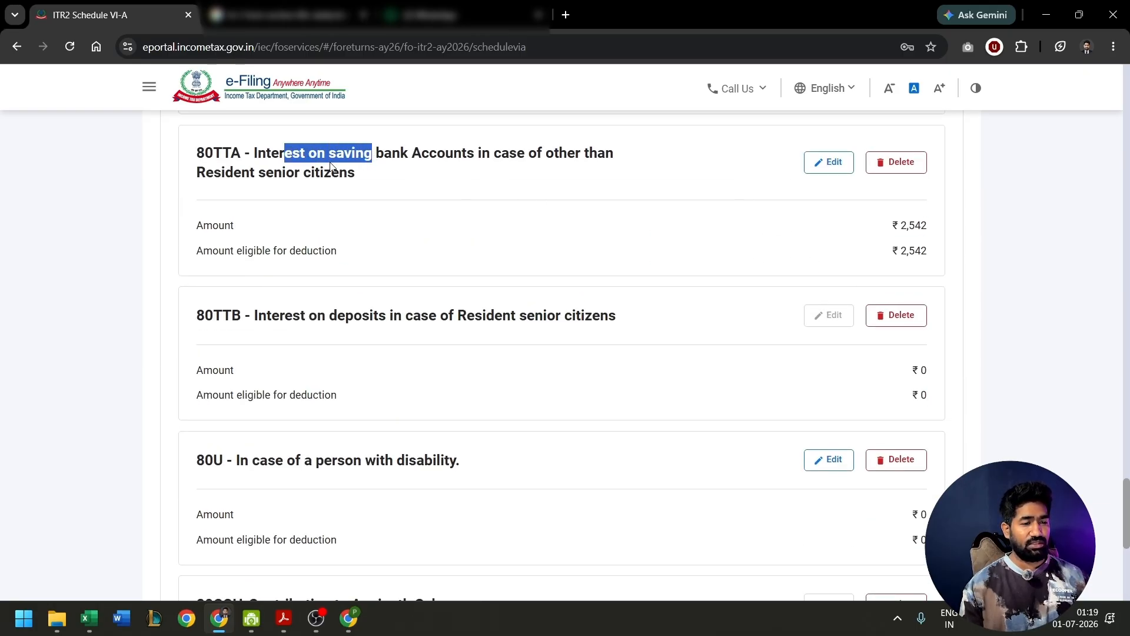
left_click(296, 176)
- Confirm Schedule VI-A for Chapter VI-A deductions and open Schedule 80C
scroll(435, 284, "down", 6)
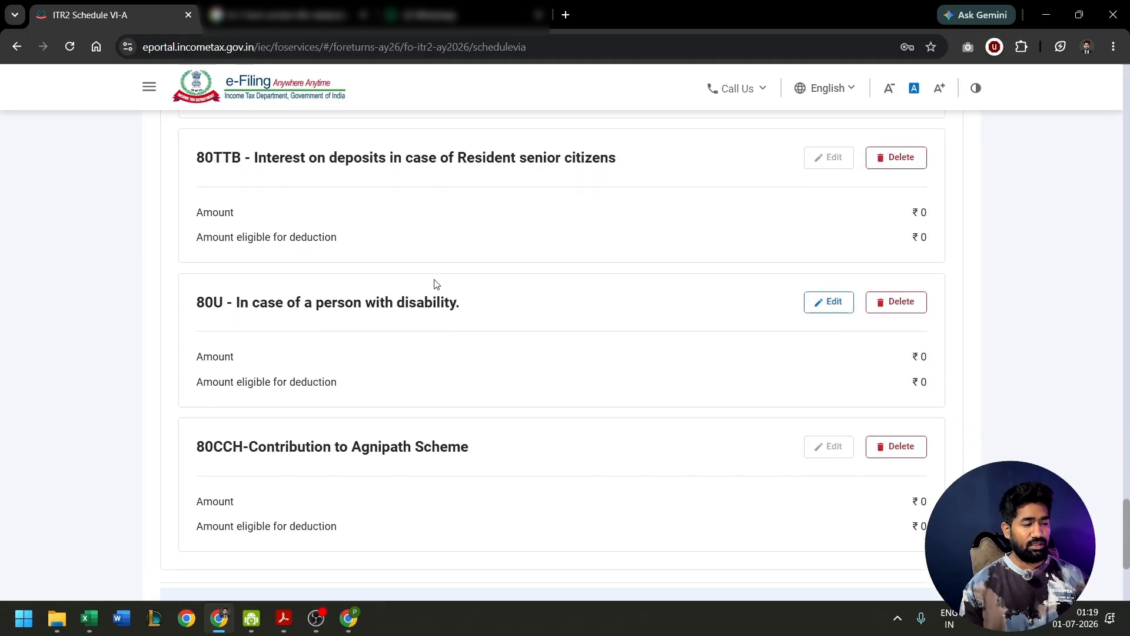
left_click(939, 468)
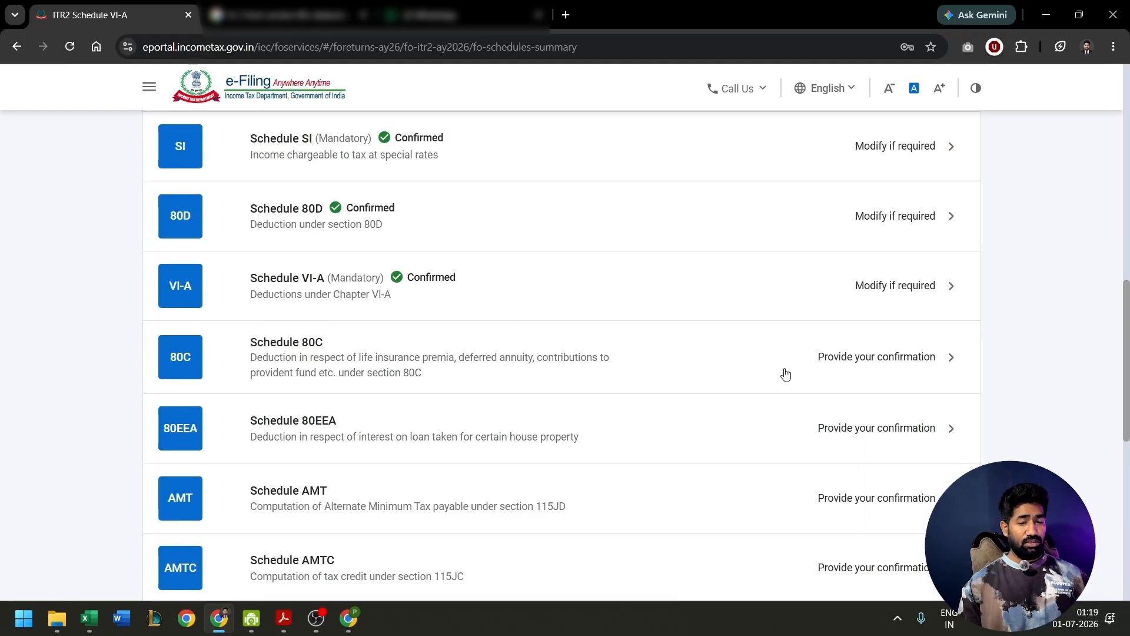
left_click(819, 366)
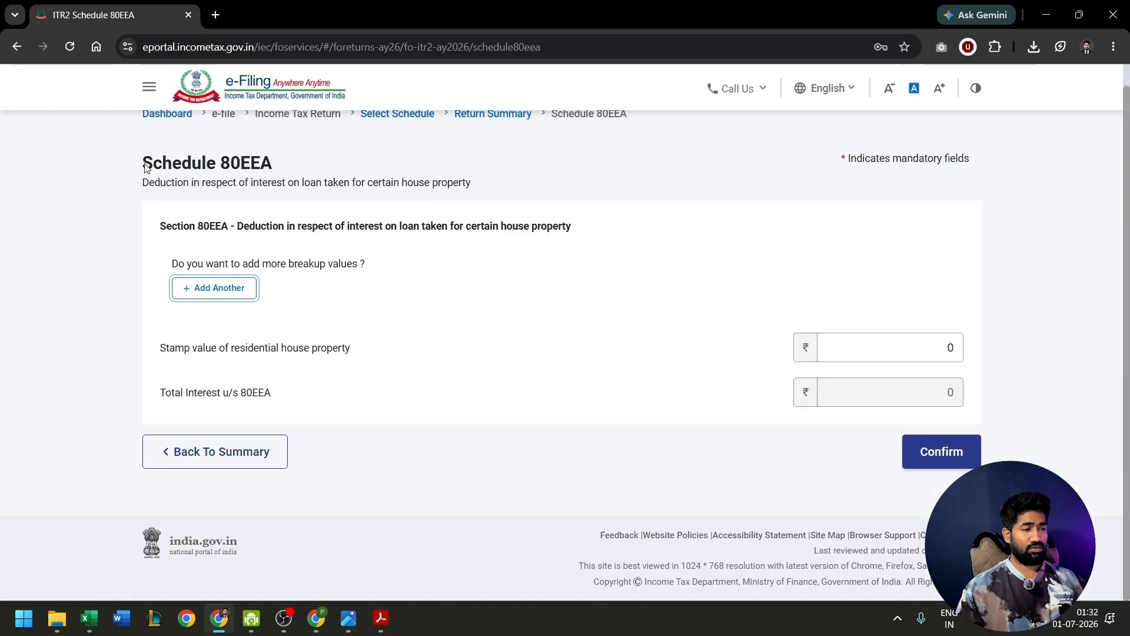
- Review the house property loan interest details in Schedule 80EEA and confirm the schedule without adding breakup values
left_click_drag(143, 163, 272, 169)
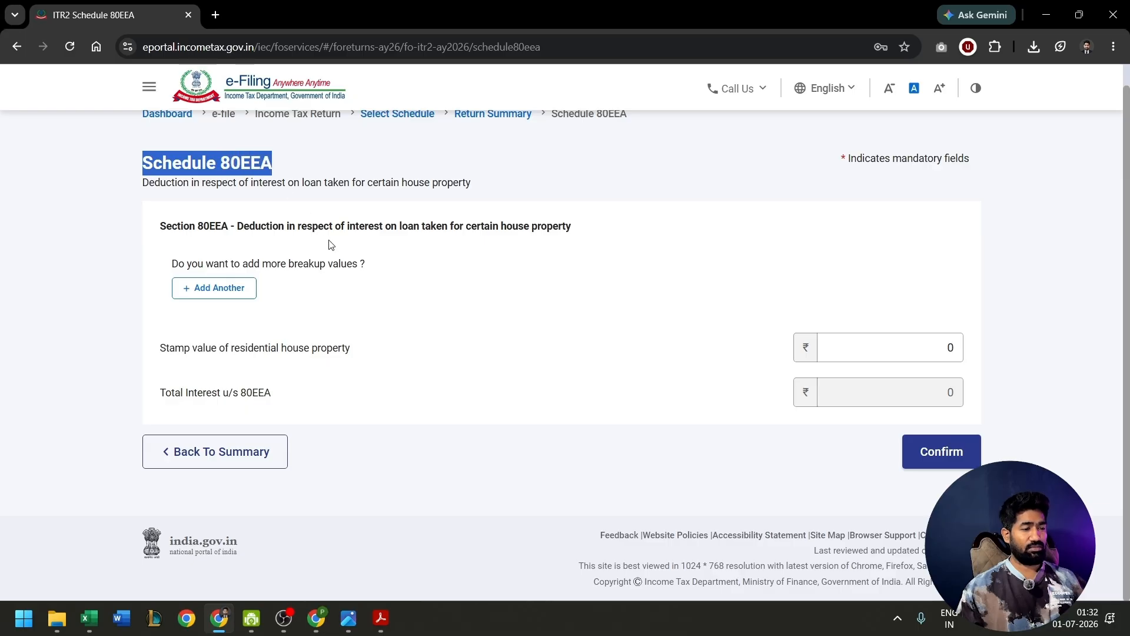
left_click_drag(290, 230, 492, 229)
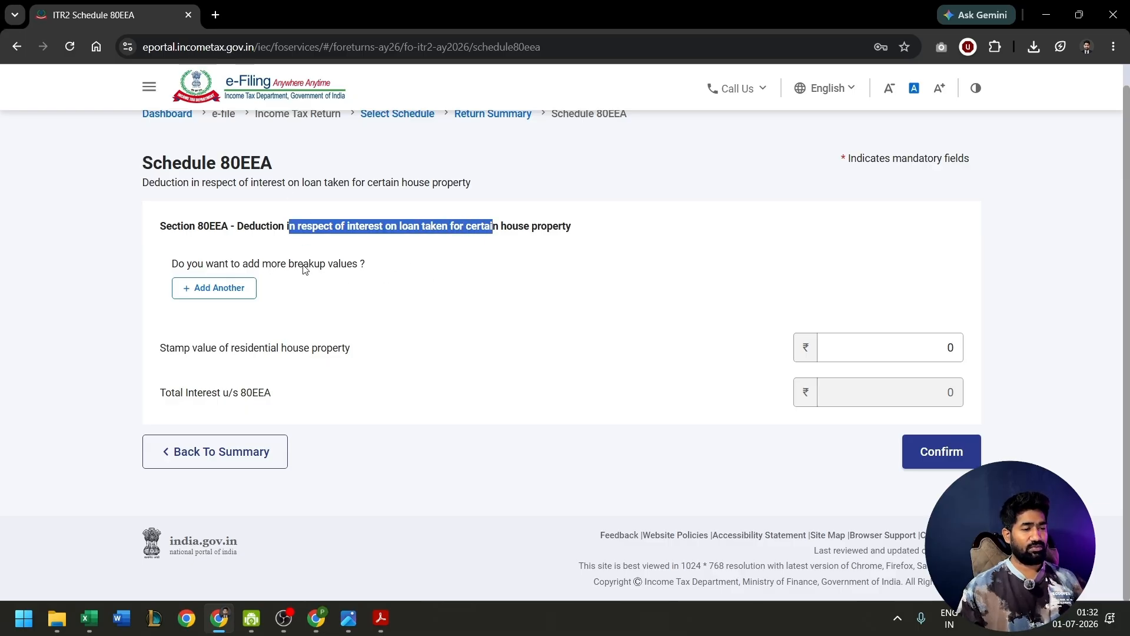
left_click_drag(304, 266, 359, 269)
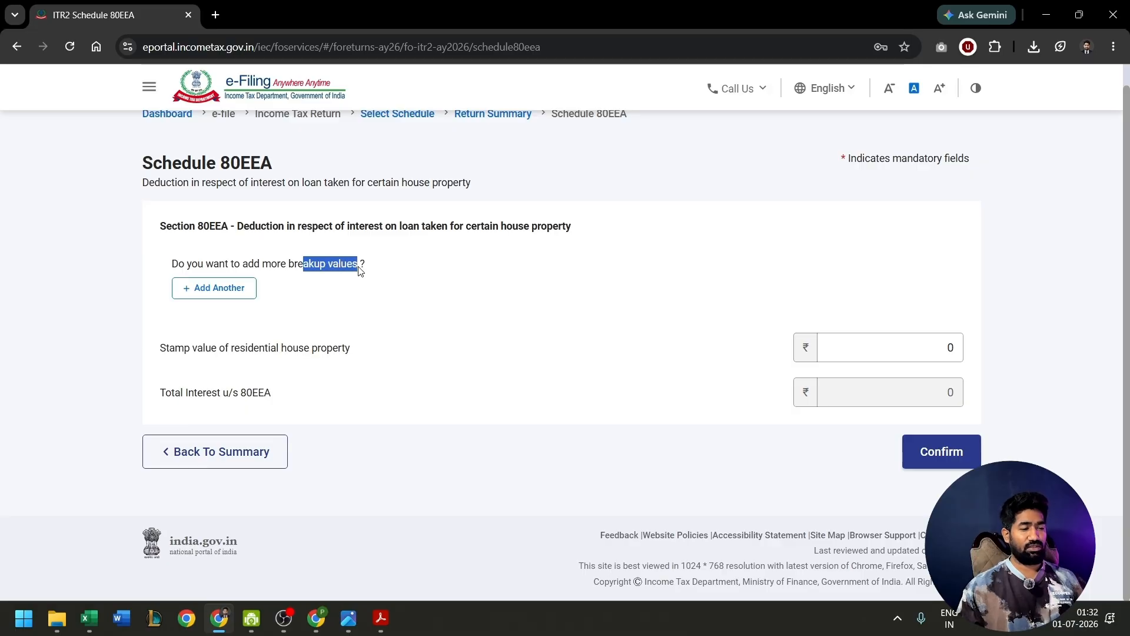
left_click(995, 362)
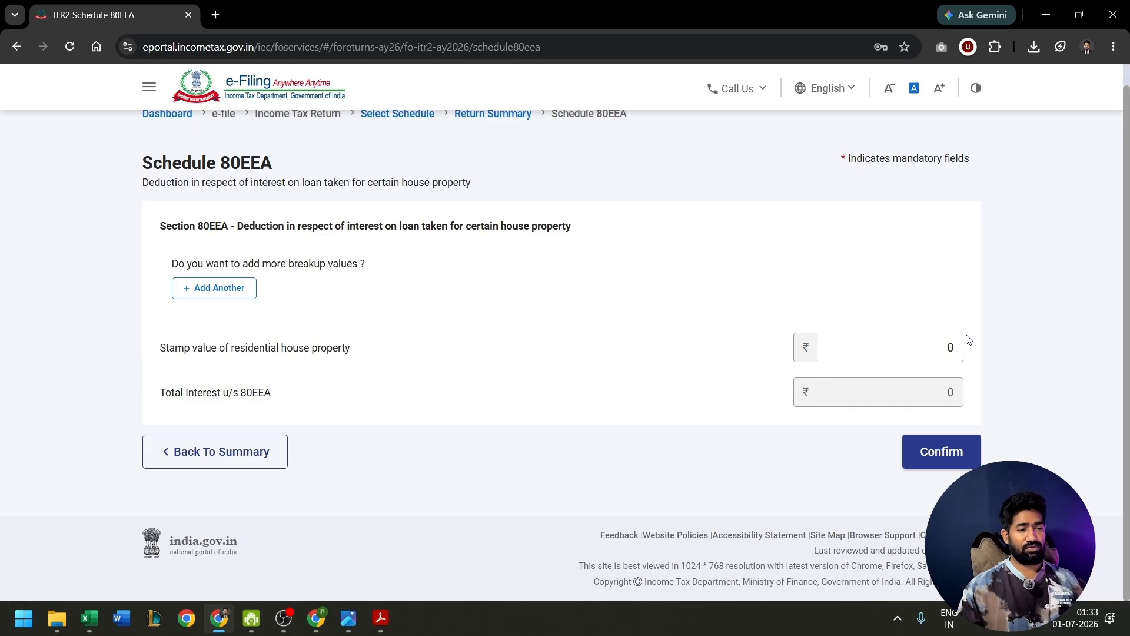
left_click(941, 451)
- Open Part B - TI, check the salary, other-source, Chapter VI-A deduction and deemed income figures, and confirm it
left_click(870, 338)
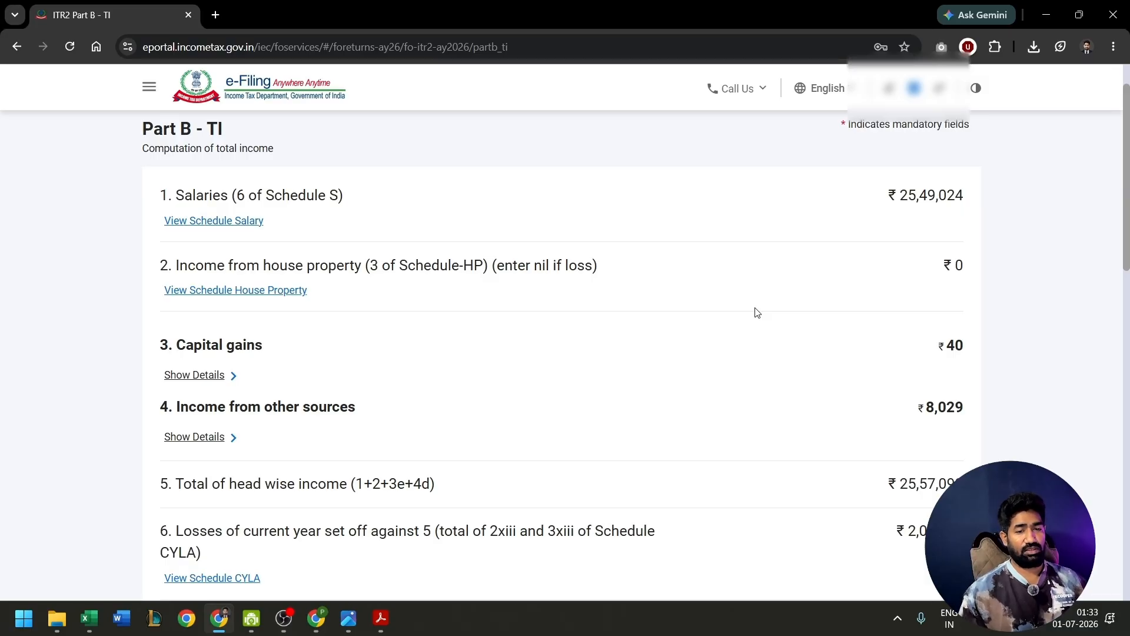
left_click_drag(888, 194, 983, 196)
left_click(991, 202)
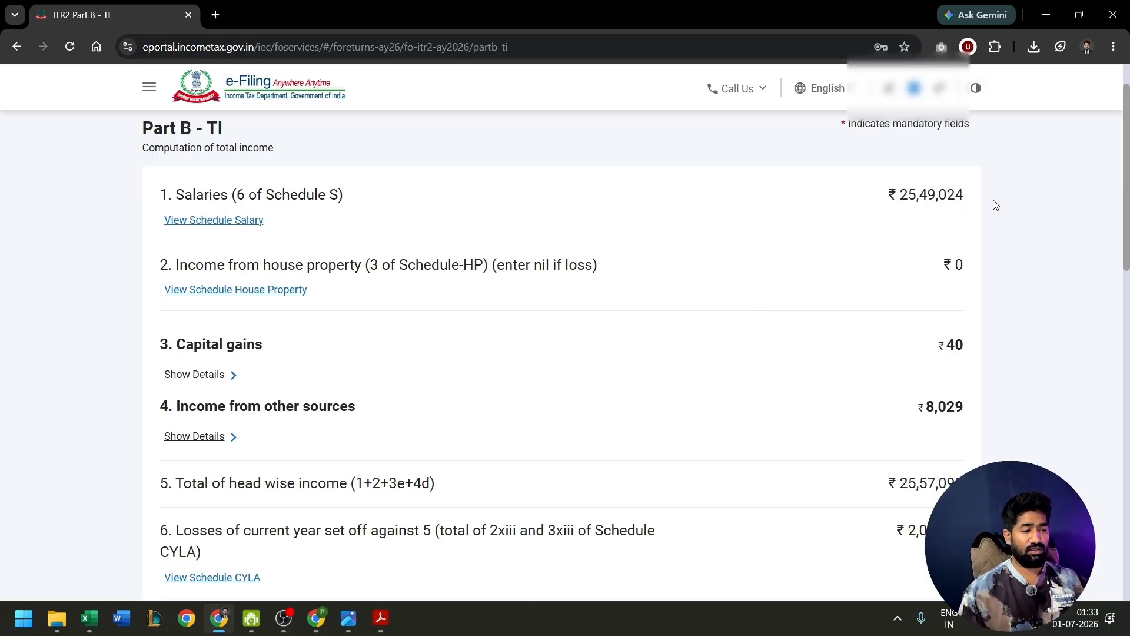
scroll(991, 202, "down", 2)
left_click_drag(918, 286, 970, 288)
scroll(969, 286, "down", 2)
scroll(980, 347, "down", 6)
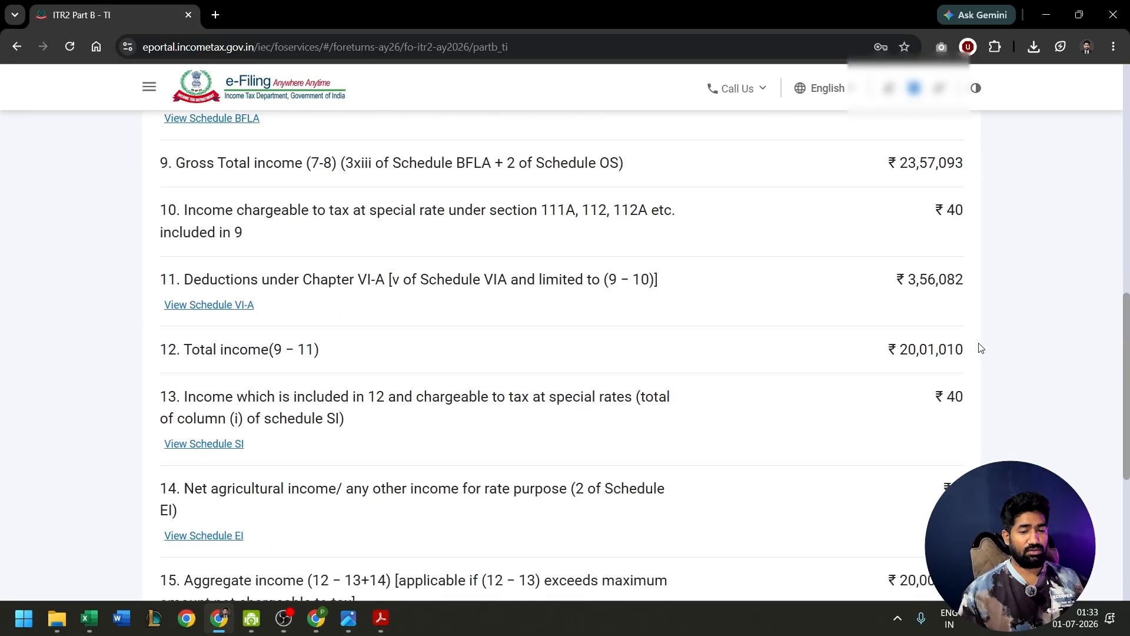
left_click_drag(886, 274, 978, 287)
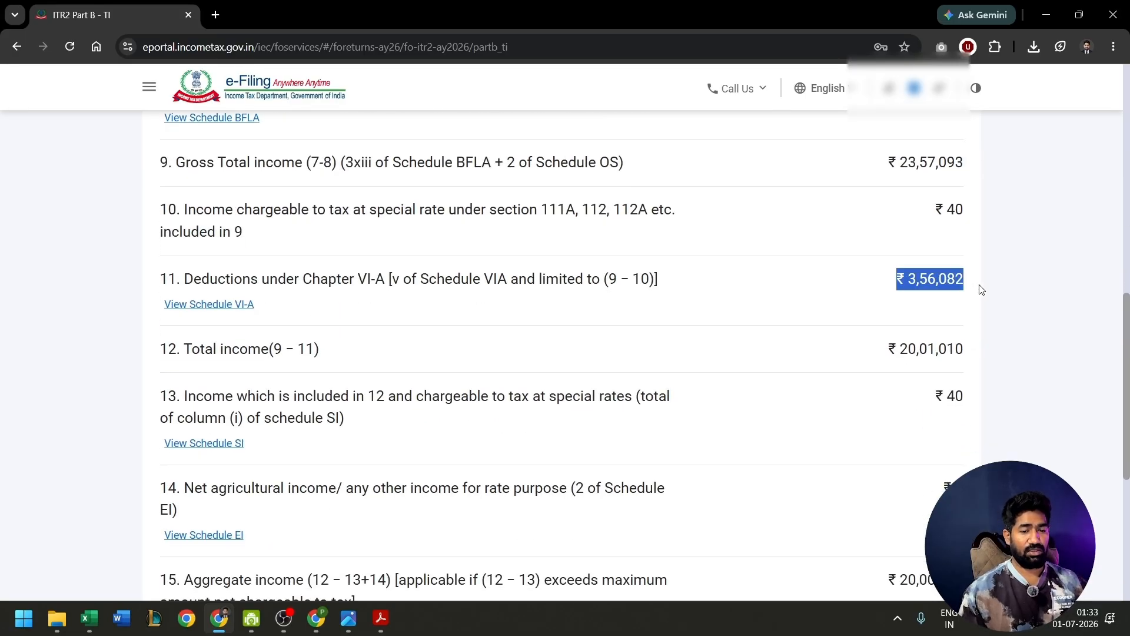
scroll(1019, 312, "down", 6)
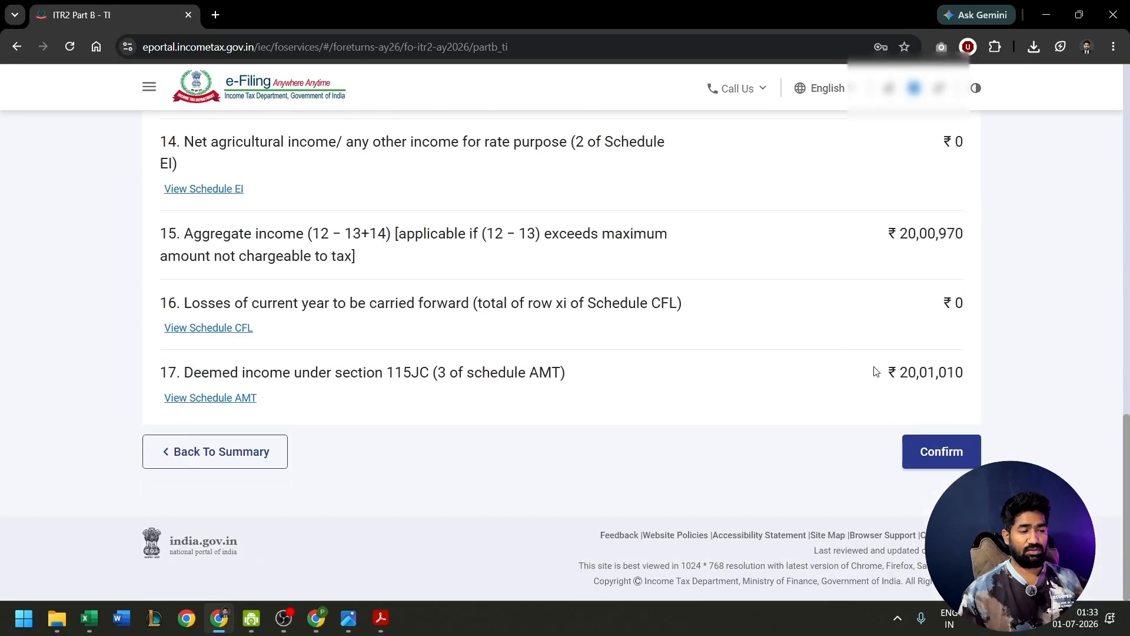
left_click_drag(877, 371, 957, 372)
left_click(938, 452)
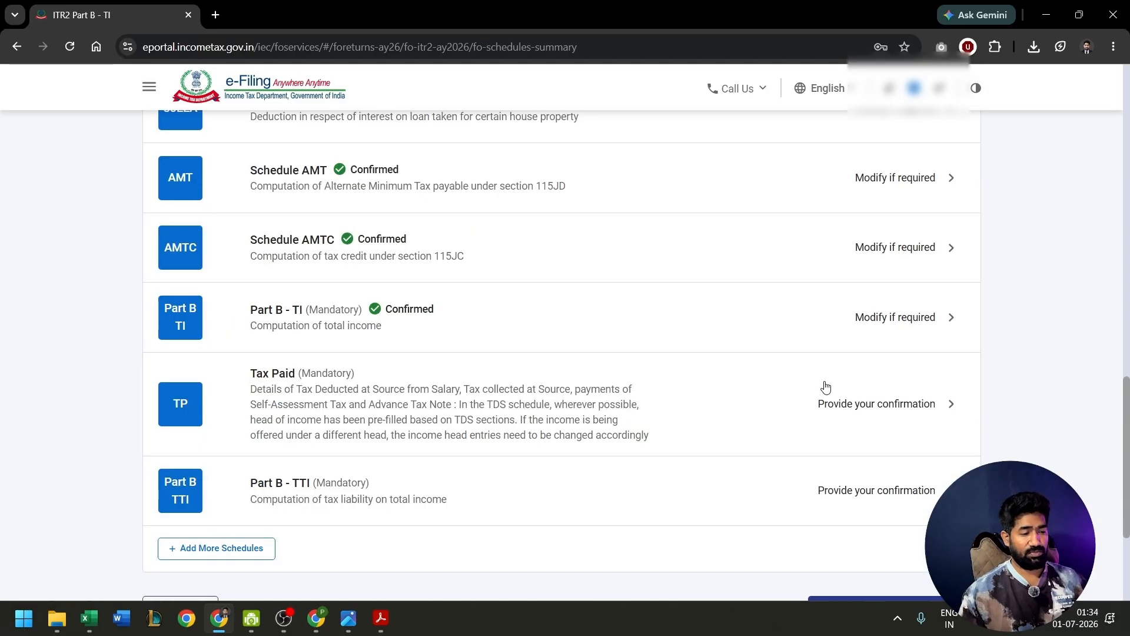
- Open the Tax Paid schedule and look over its TDS and TCS sections
left_click(825, 387)
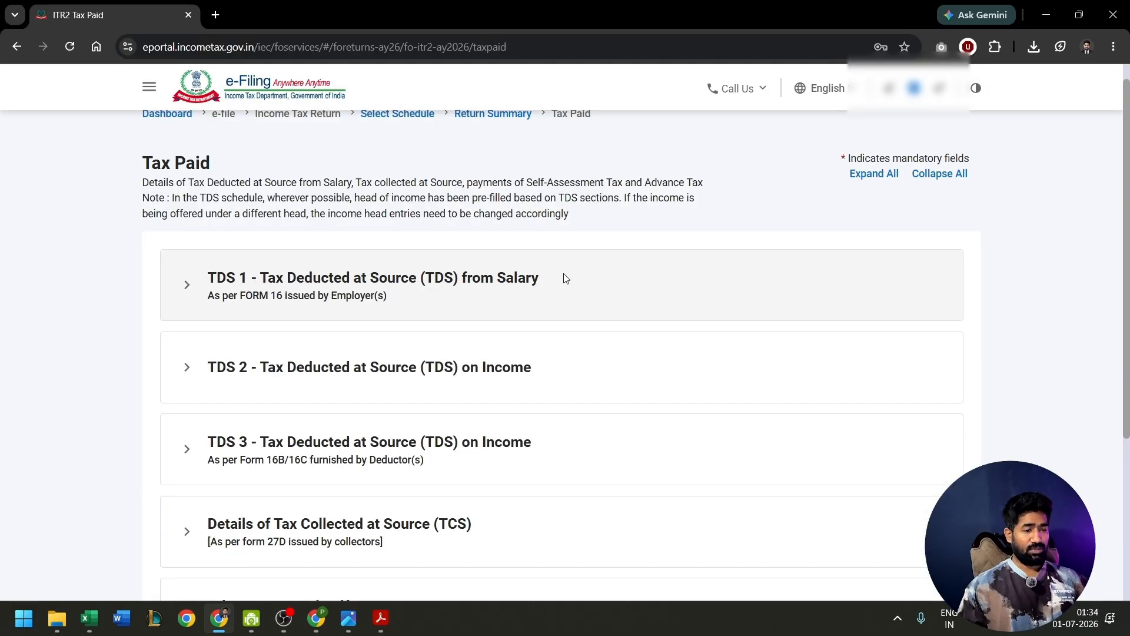
scroll(563, 278, "down", 3)
scroll(563, 278, "up", 4)
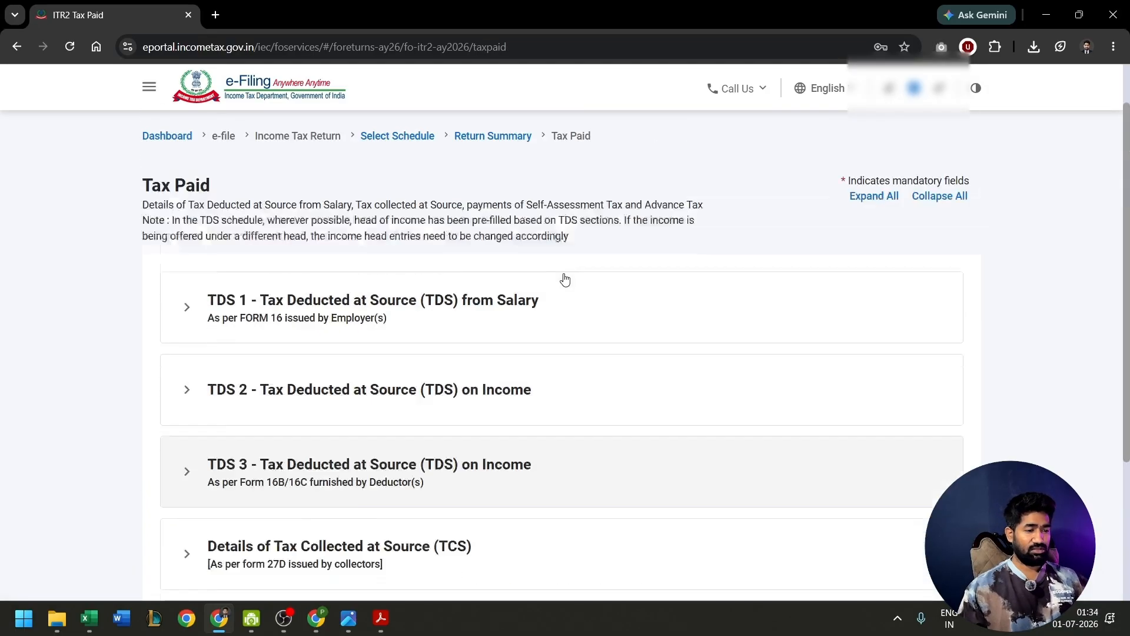
- Check the remaining Tax Paid sections, confirm the schedule without changes, and open Part B - TTI
scroll(73, 300, "down", 1)
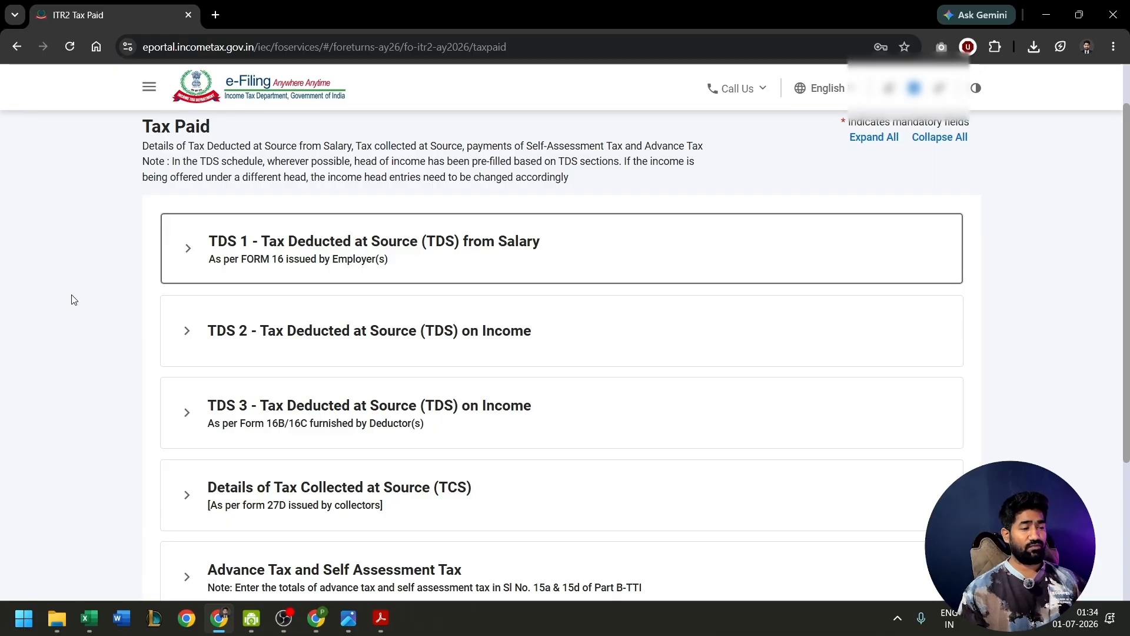
scroll(97, 306, "down", 3)
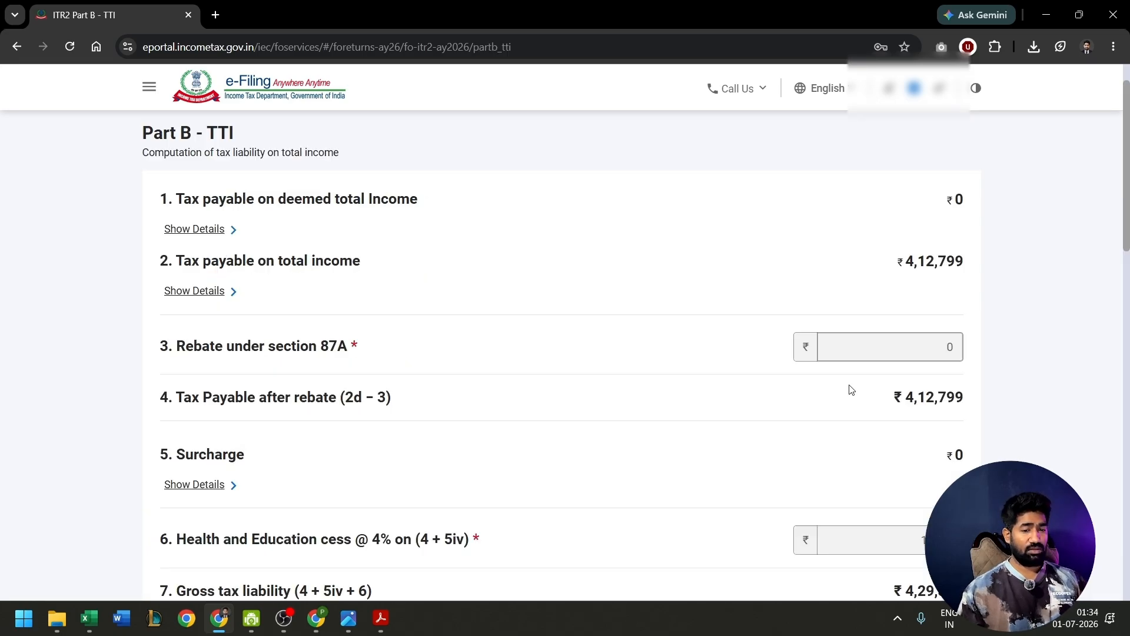
scroll(851, 389, "down", 1)
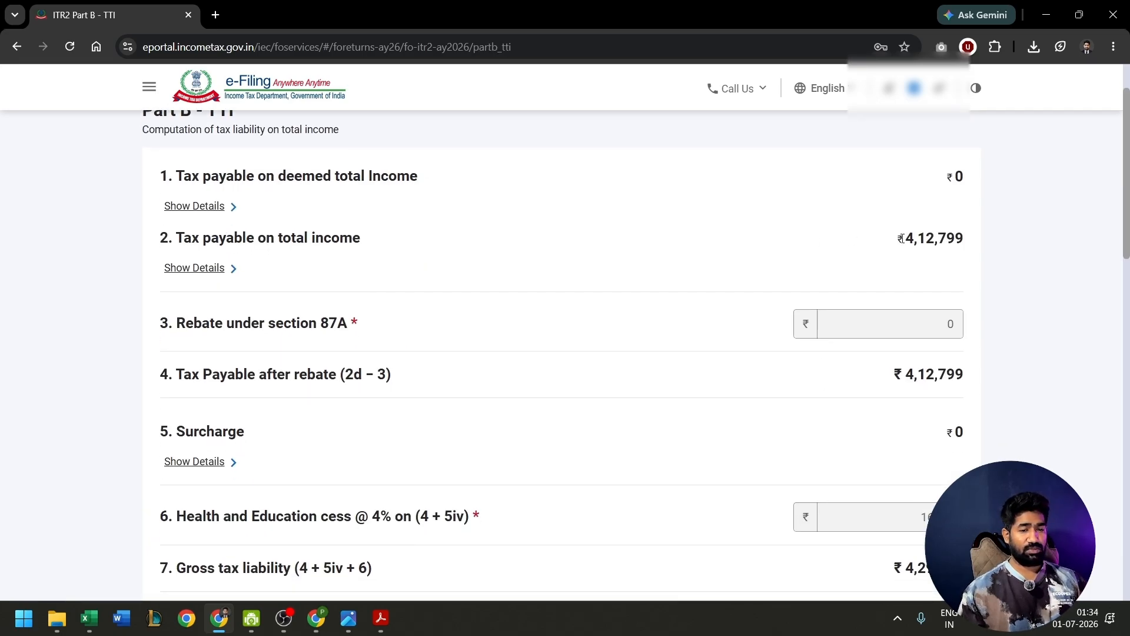
- Review the net tax liability, interest, taxes paid and amount payable in Part B - TTI, and return to the schedule summary
scroll(771, 356, "down", 12)
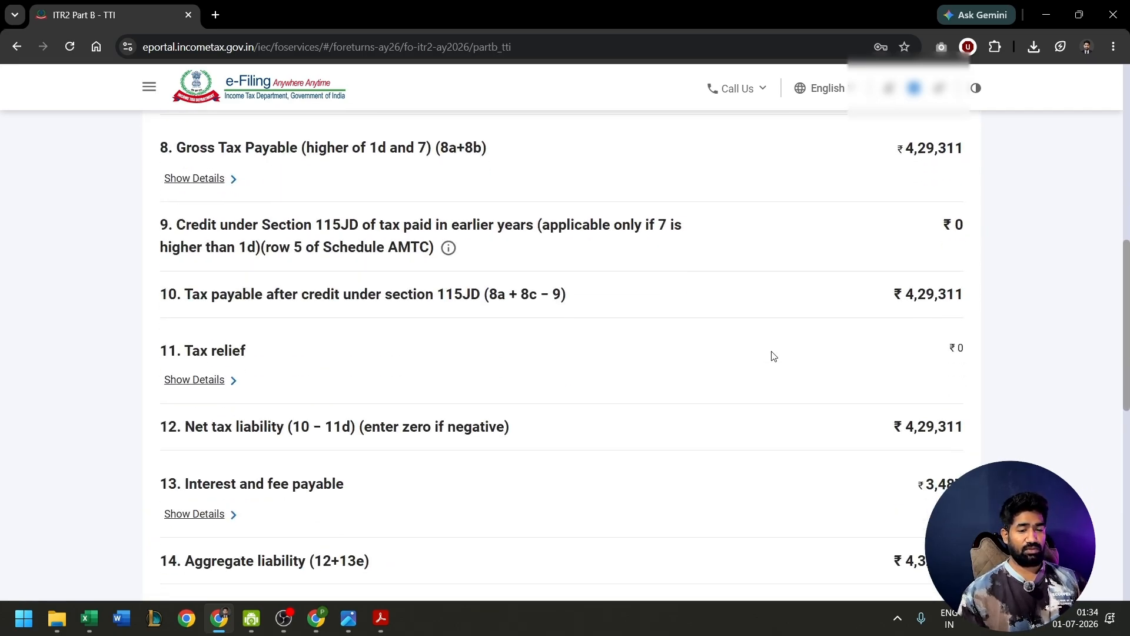
left_click_drag(881, 419, 948, 419)
scroll(865, 419, "down", 2)
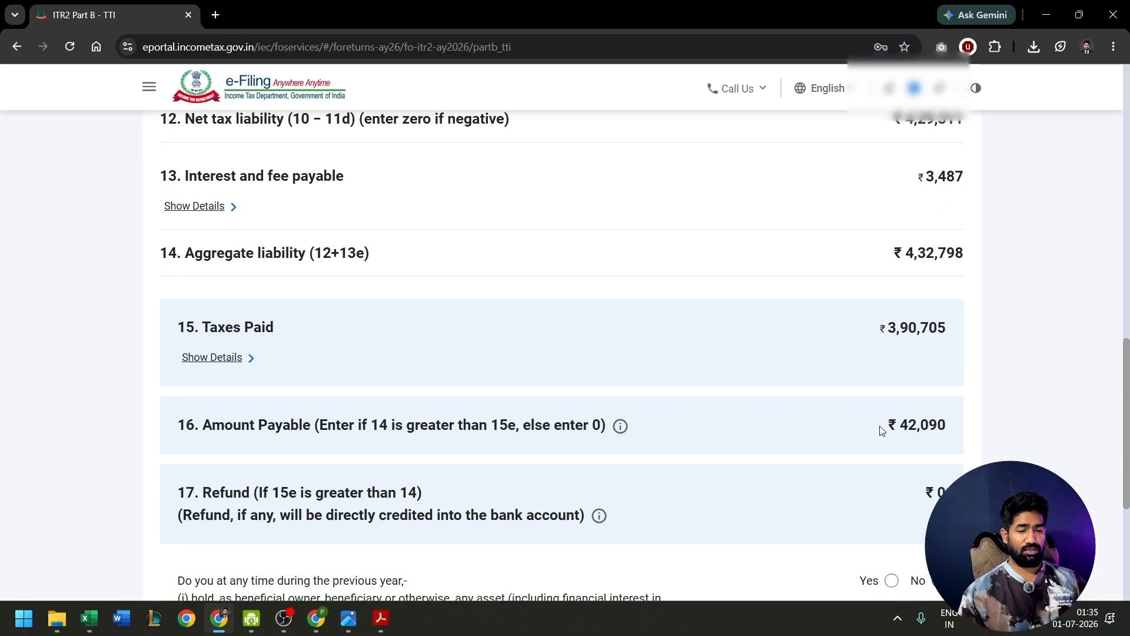
left_click_drag(881, 428, 966, 429)
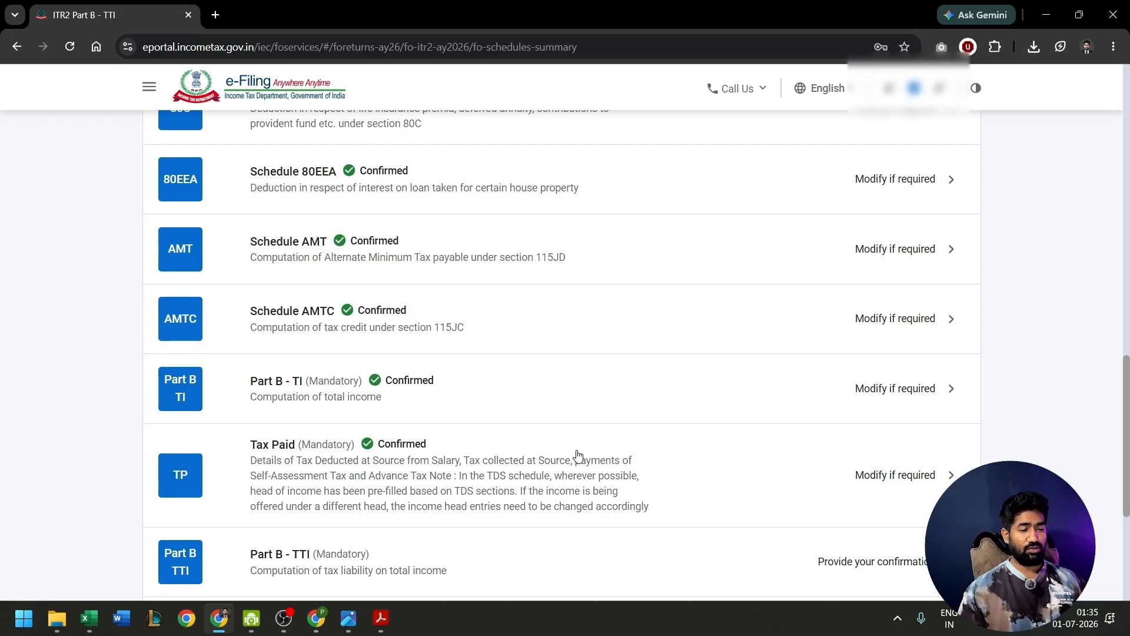
- Reopen the Tax Paid schedule and check the employer's total tax deducted under TDS 1
left_click(578, 455)
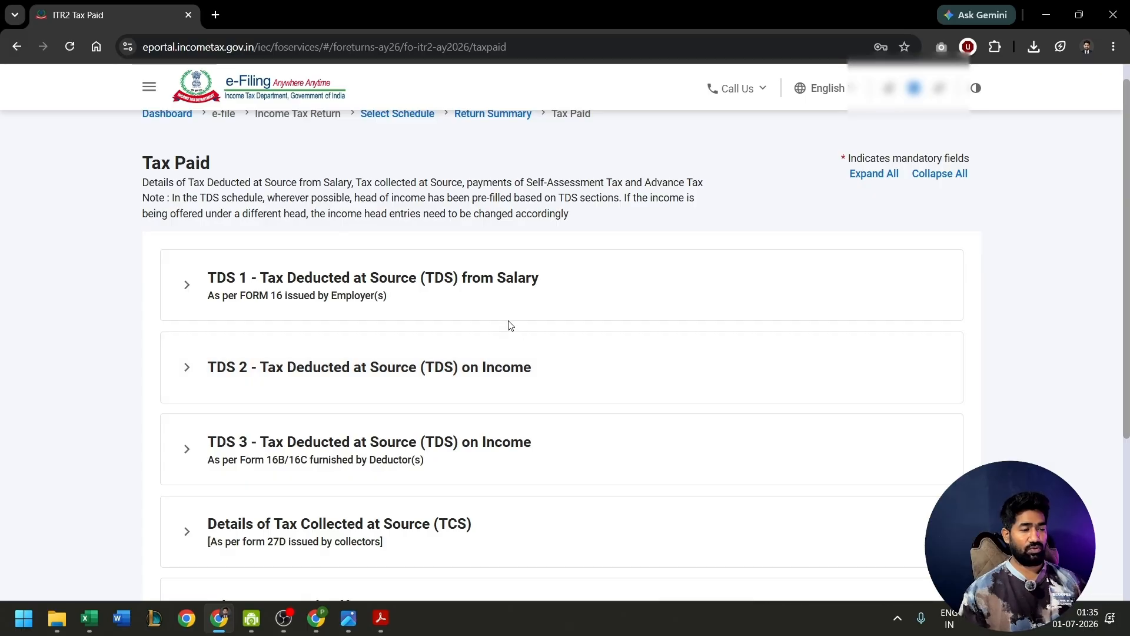
left_click(500, 304)
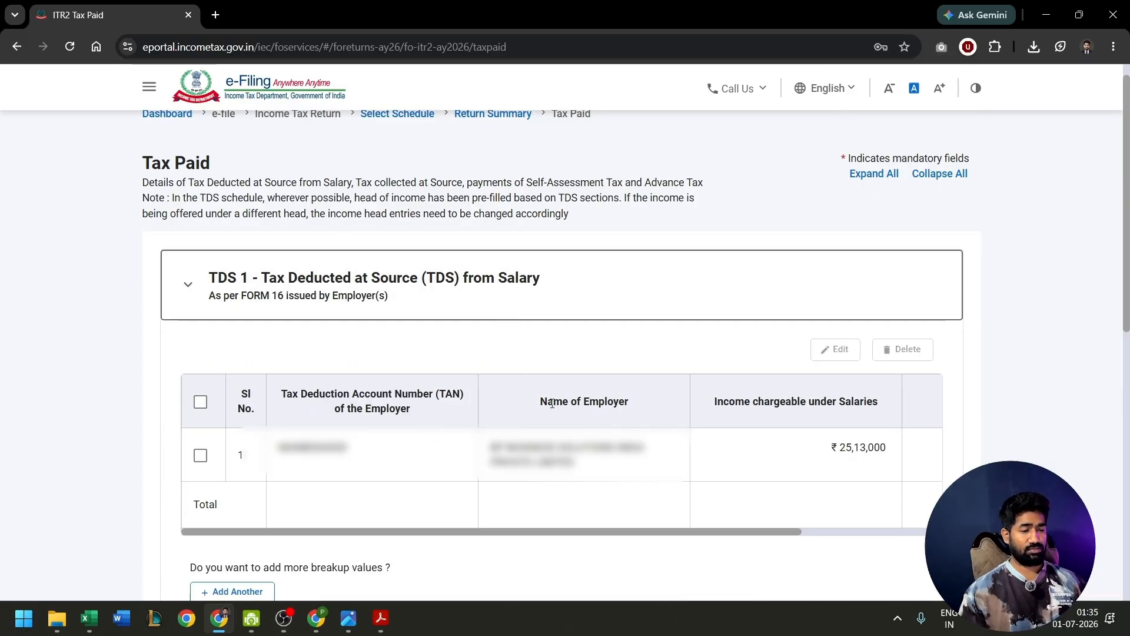
scroll(552, 406, "down", 1)
scroll(618, 431, "right", 3)
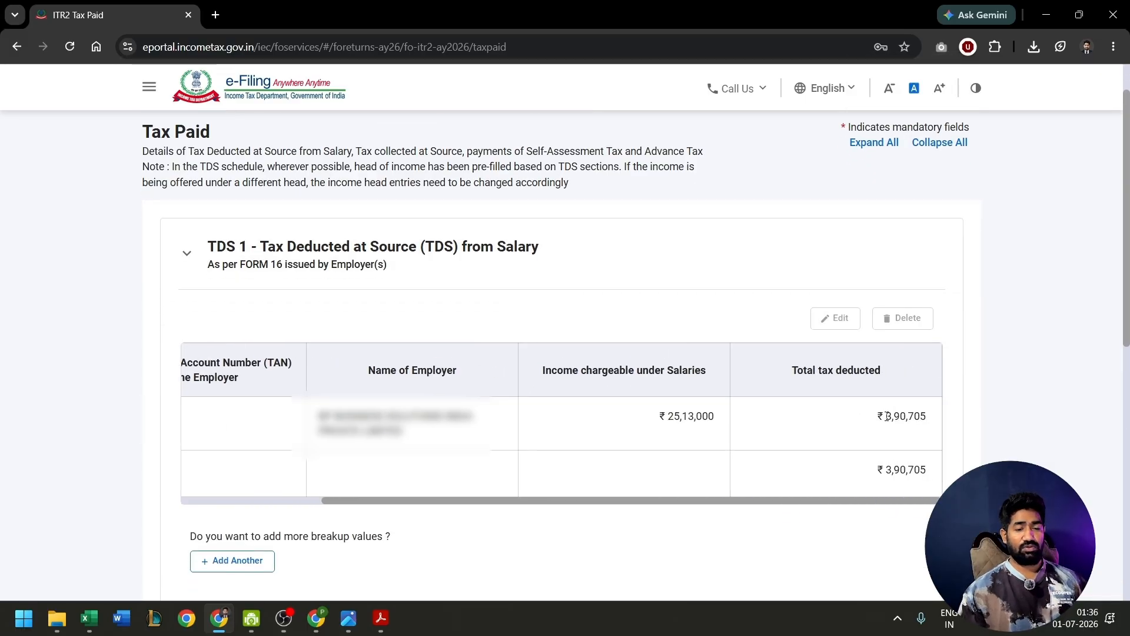
left_click_drag(889, 416, 935, 417)
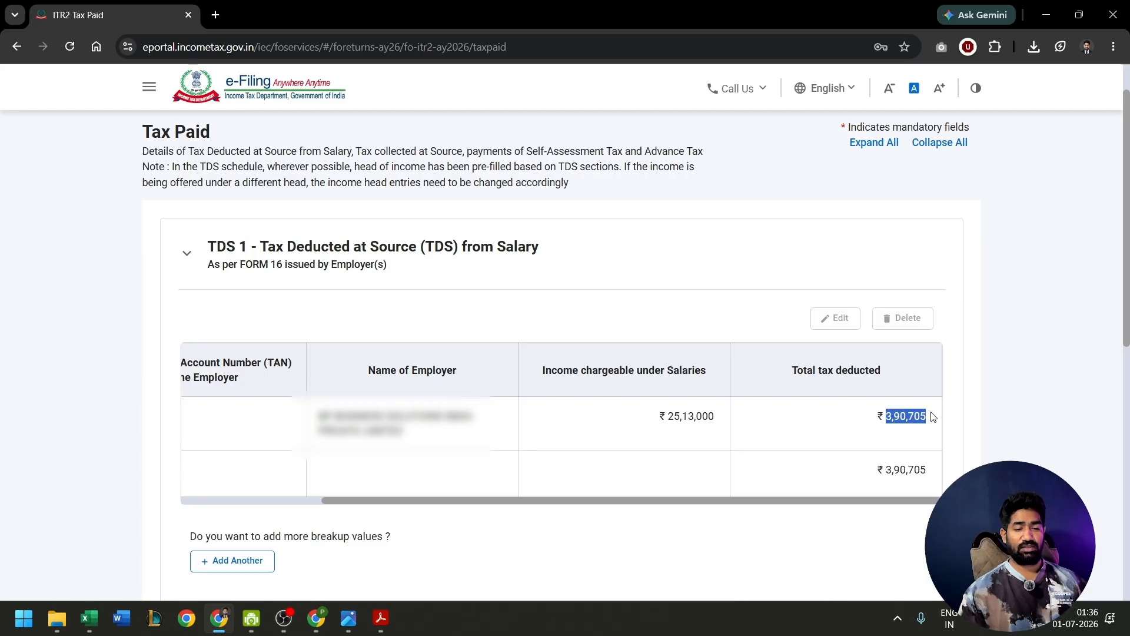
left_click(905, 439)
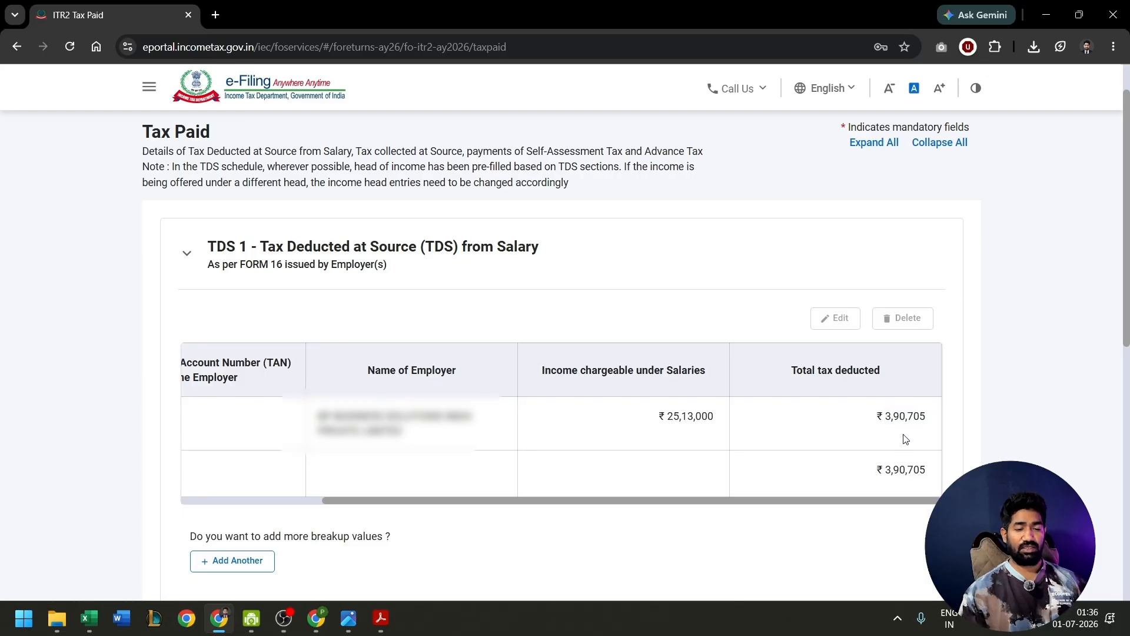
- Switch to the tax statement PDF in Acrobat and compare the deductor's total tax deducted in Part-I with the return
key("alt+Tab")
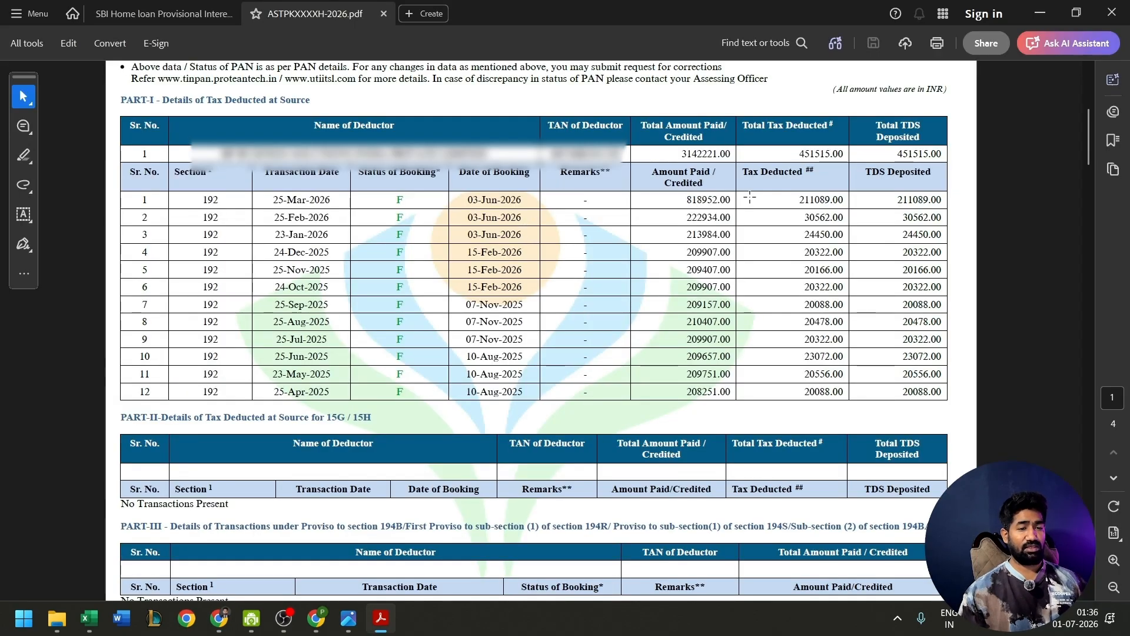
left_click_drag(798, 154, 833, 154)
left_click(767, 160)
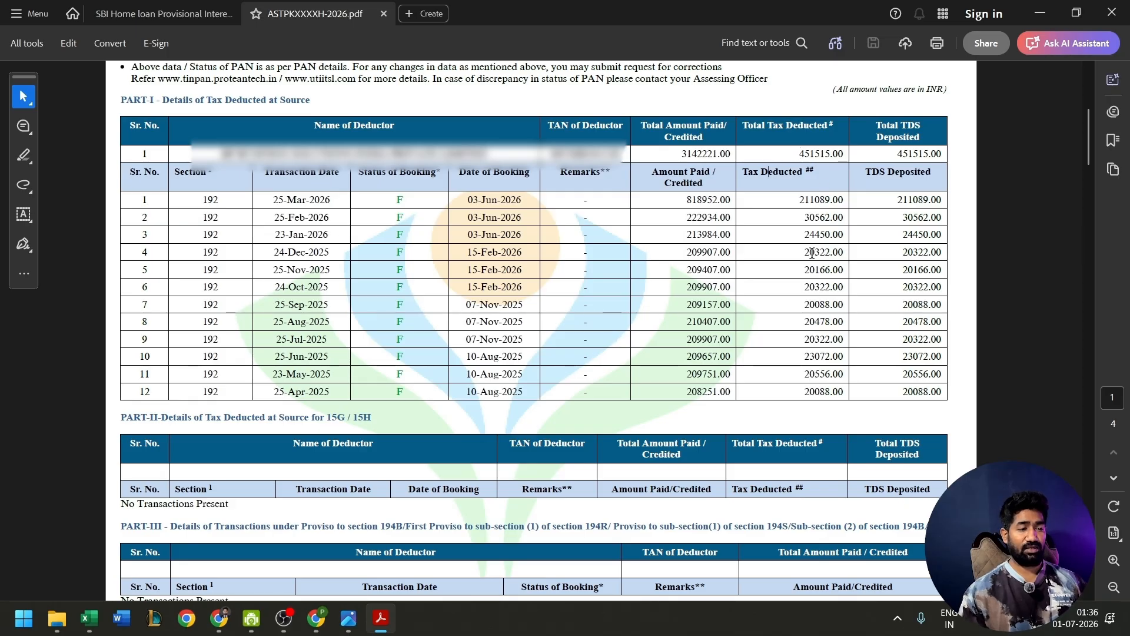
key("alt+Tab")
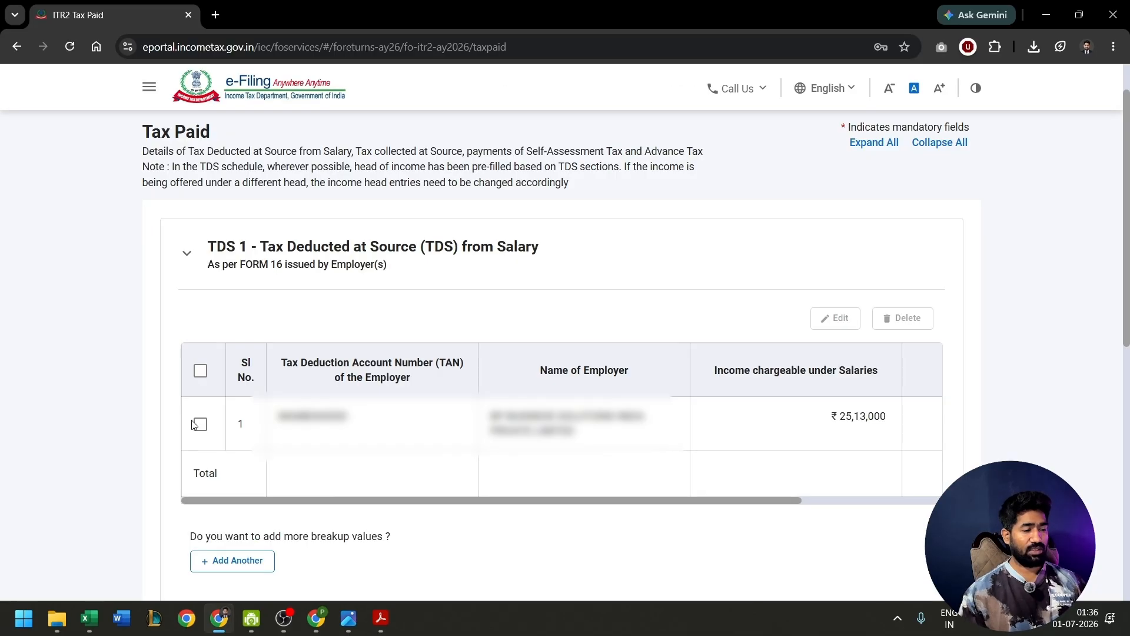
- Edit the employer's TDS 1 entry and set its income chargeable under Salaries to 3142221 from the tax statement PDF
left_click(197, 424)
left_click(839, 319)
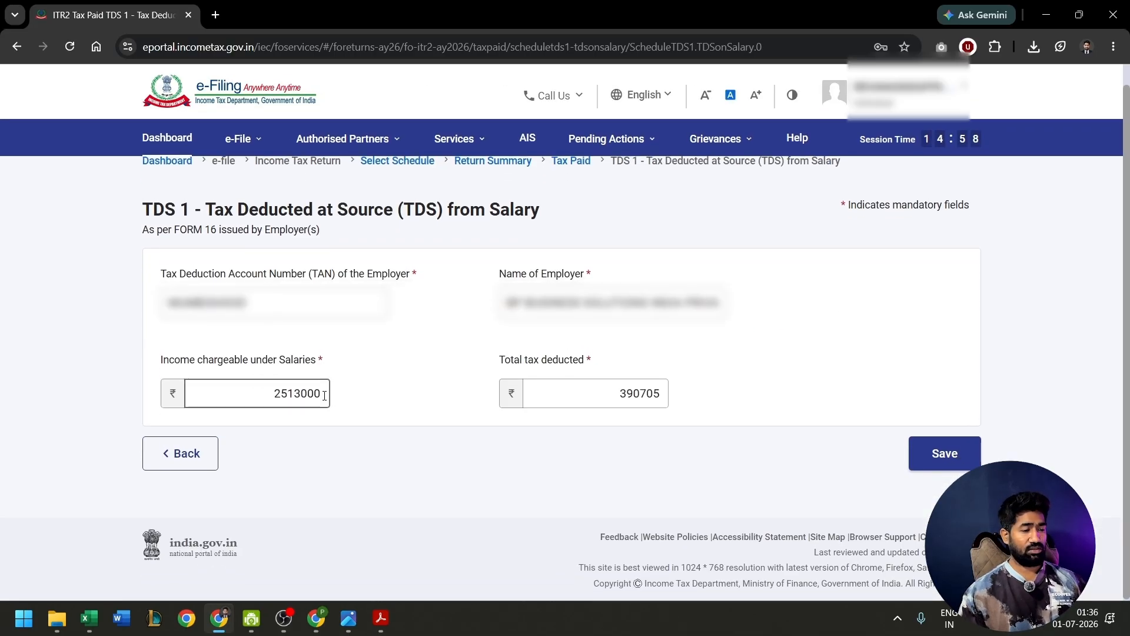
left_click_drag(325, 394, 238, 399)
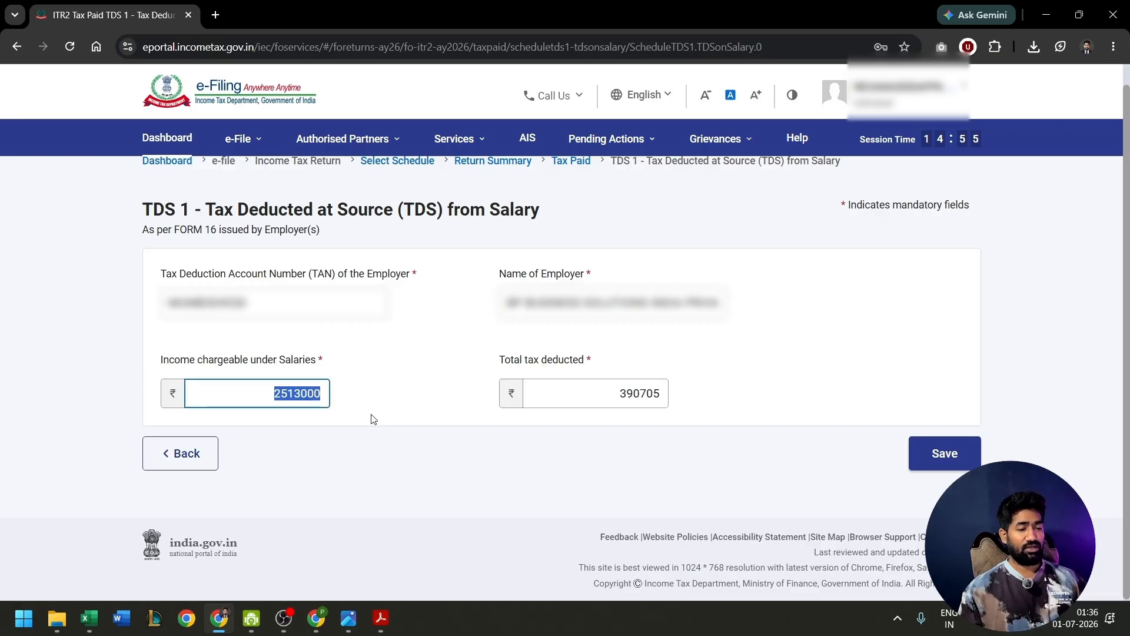
key("alt+Tab")
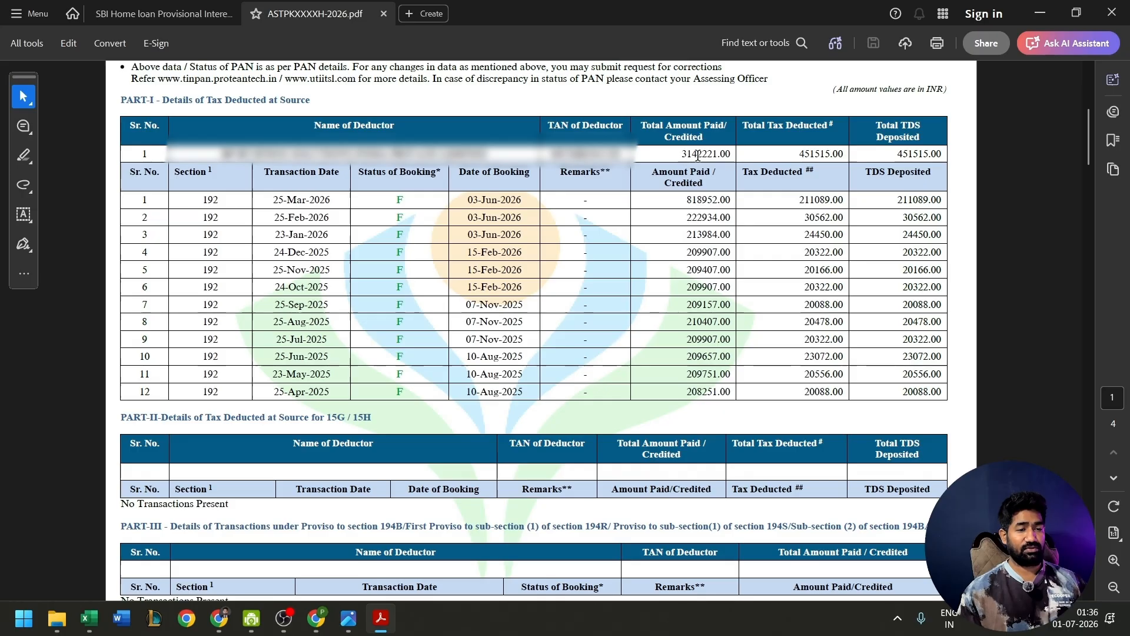
key("alt+Tab")
type("3142221")
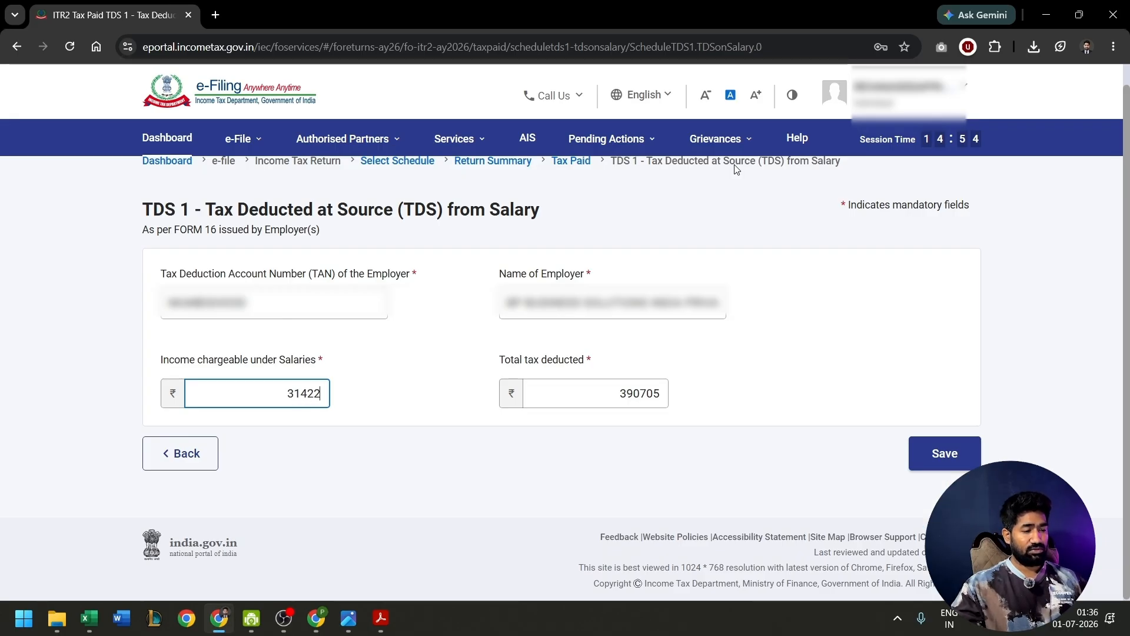
- Set the total tax deducted to 451515, save the TDS 1 entry and confirm the Tax Paid schedule
left_click(661, 391)
key("BackSpace")
key("BackSpace")
key("BackSpace")
key("BackSpace")
key("BackSpace")
key("BackSpace")
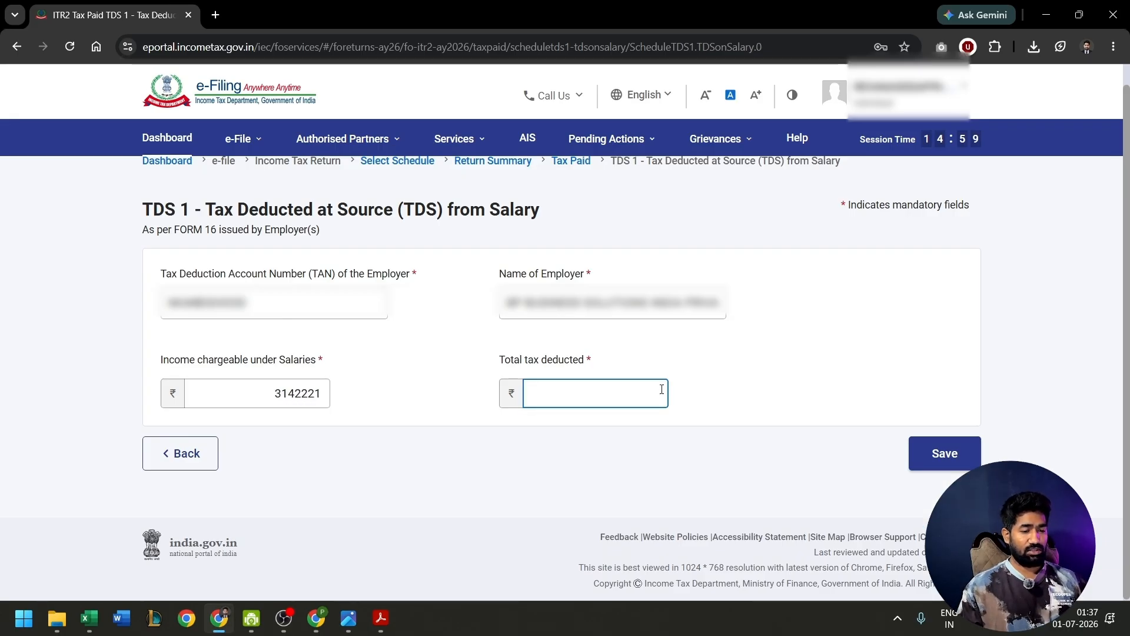
left_click(945, 453)
scroll(680, 381, "down", 8)
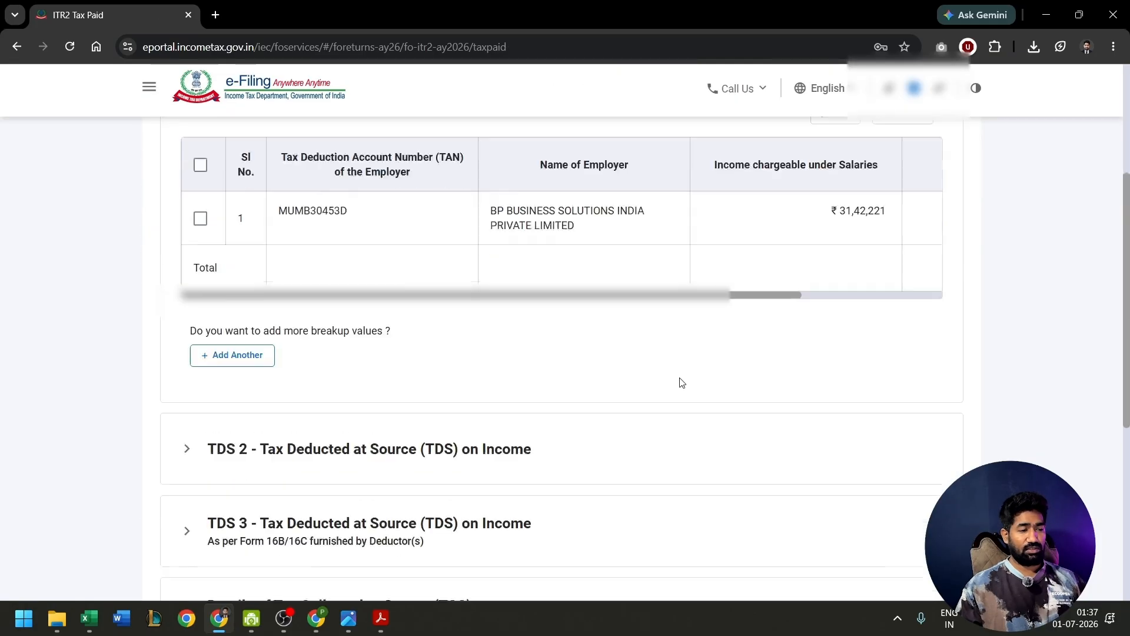
left_click(941, 451)
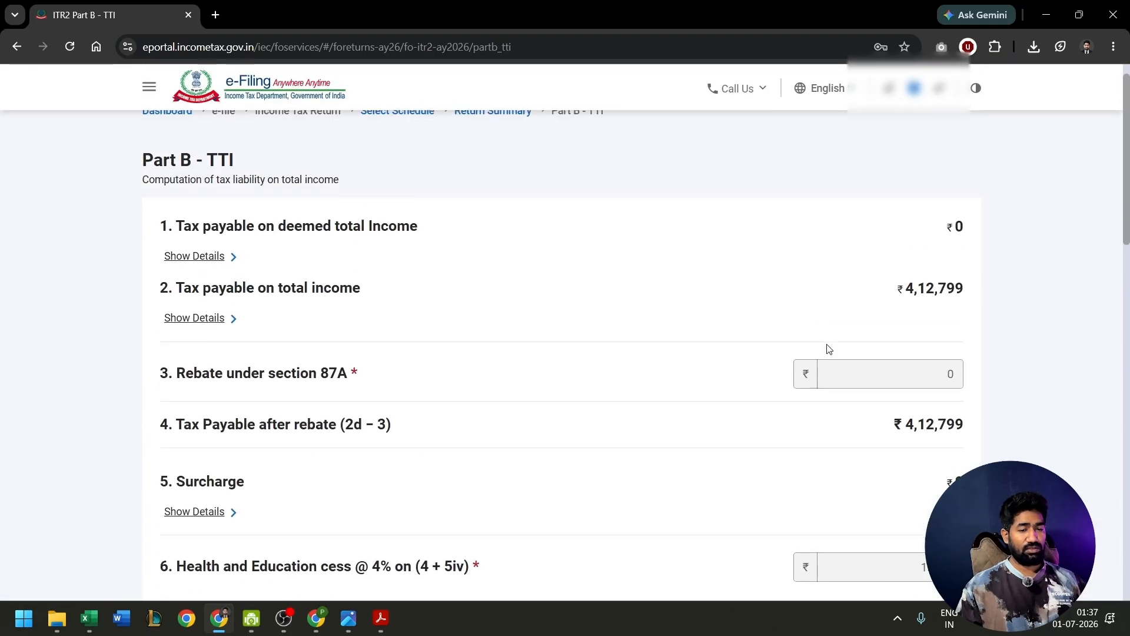
- Check the taxes paid and refund in Part B - TTI, then confirm it and proceed to the declaration
scroll(829, 349, "down", 12)
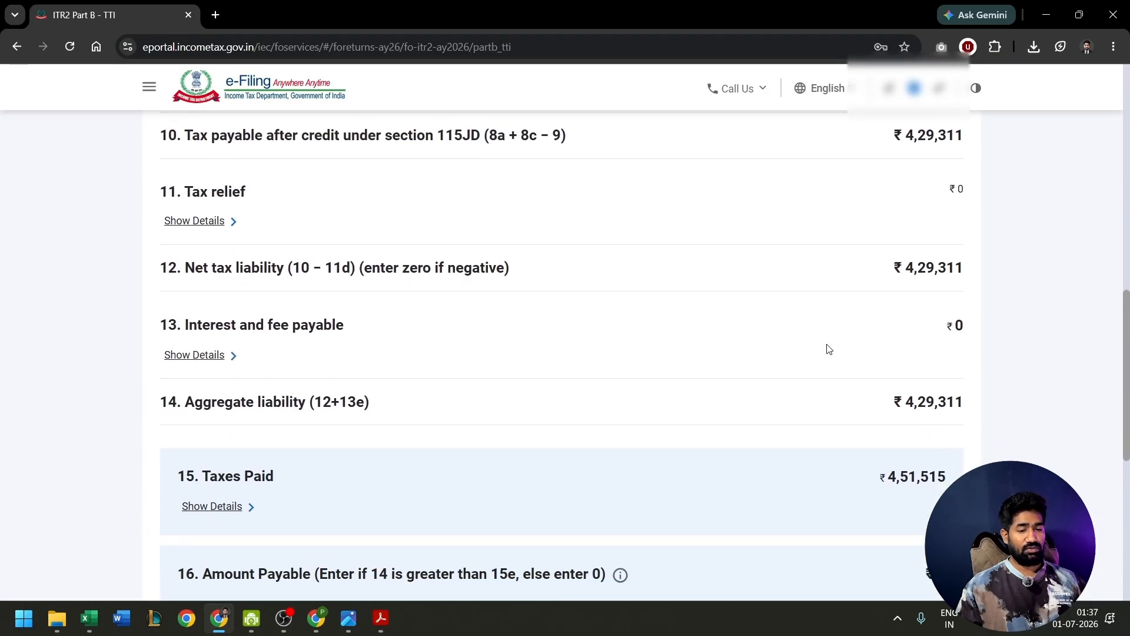
scroll(828, 349, "down", 1)
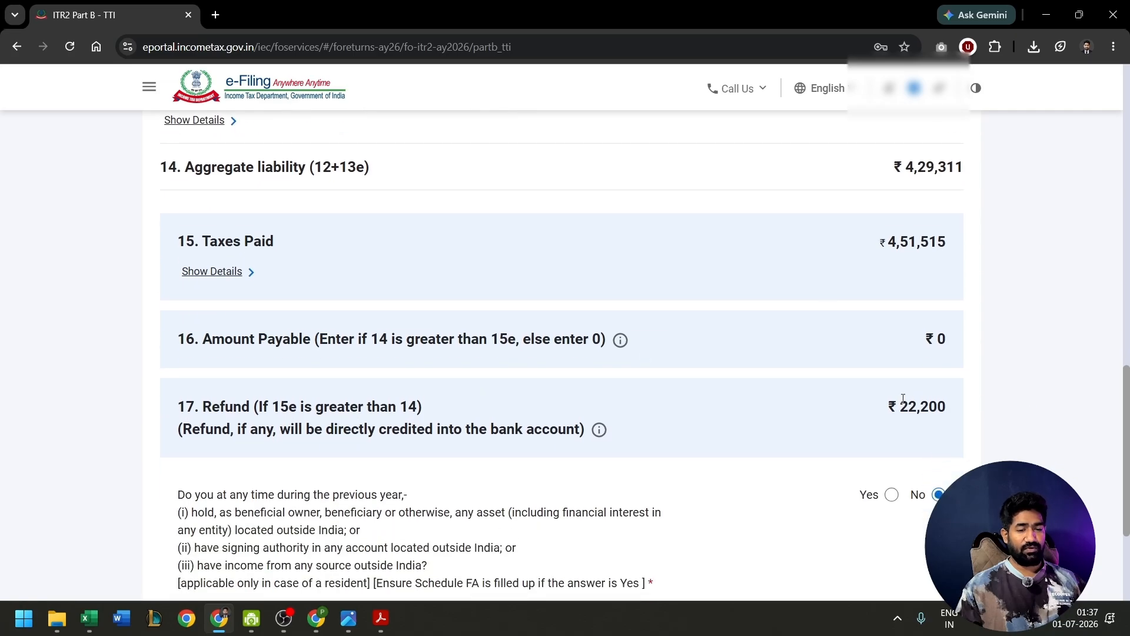
left_click_drag(898, 405, 973, 404)
scroll(972, 393, "down", 3)
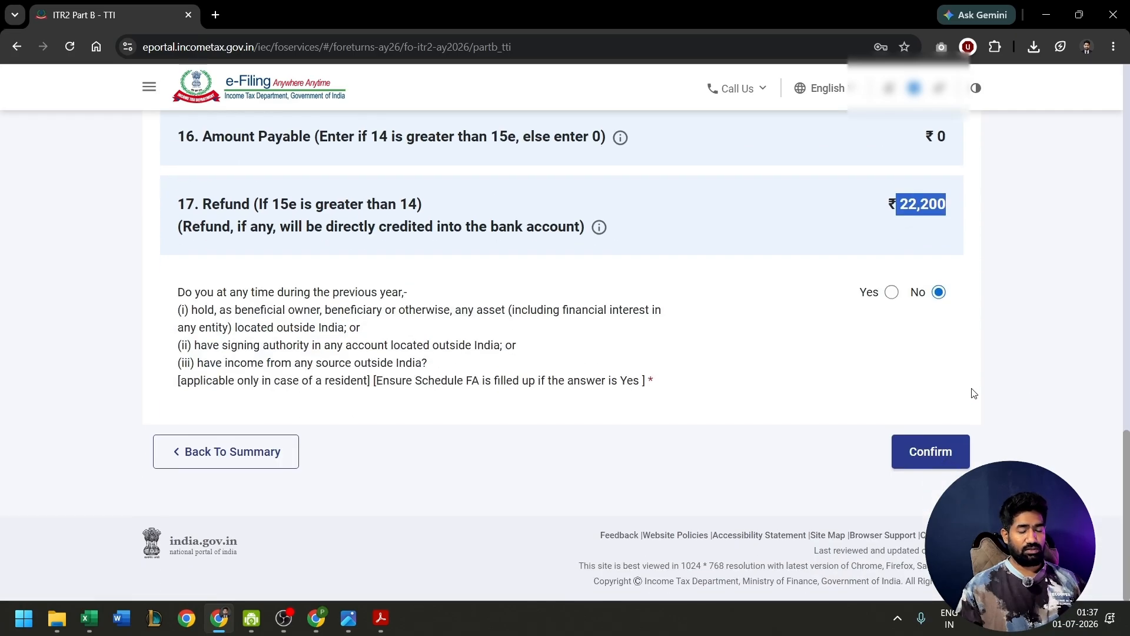
left_click(942, 453)
left_click(928, 467)
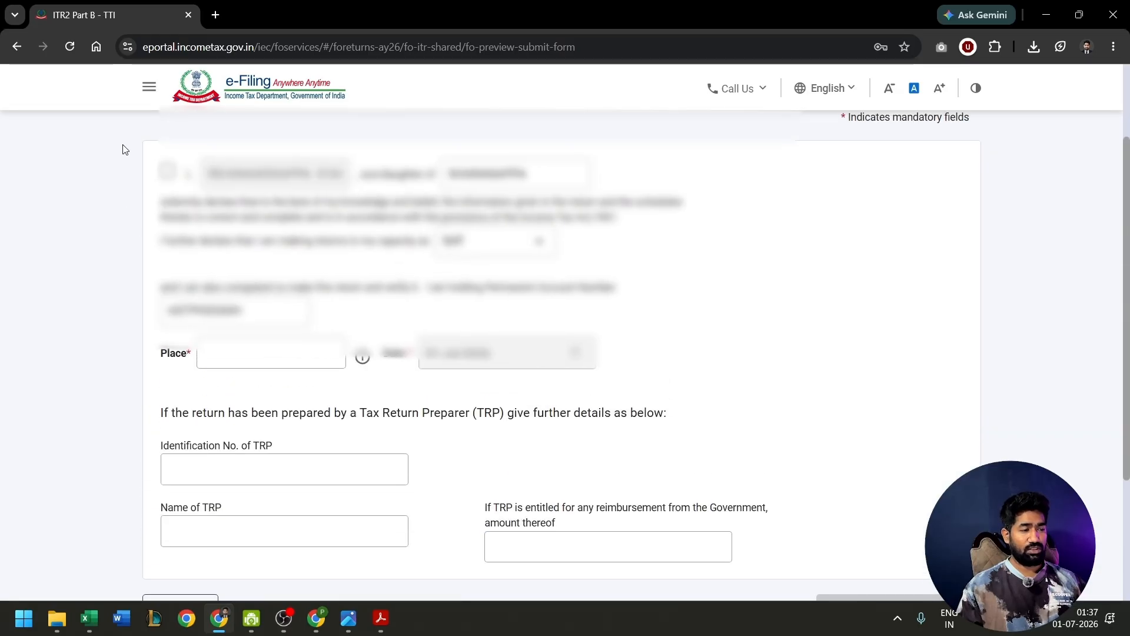
- Complete the declaration with Delhi as the place and take the return through internal validation, preview and upload level validation
scroll(385, 396, "down", 3)
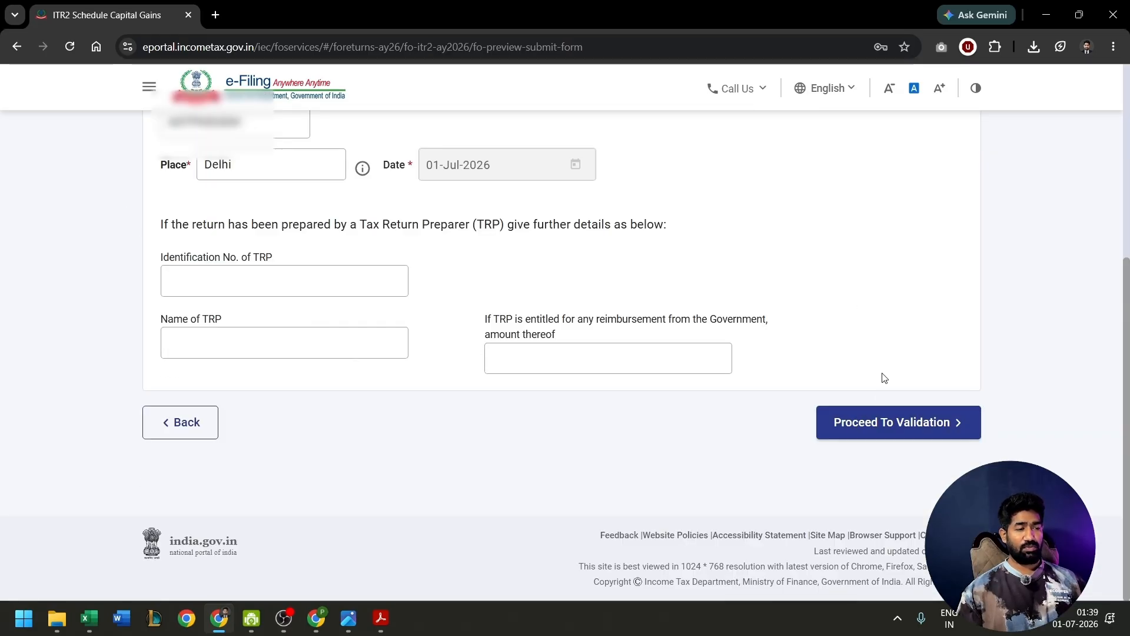
left_click(865, 427)
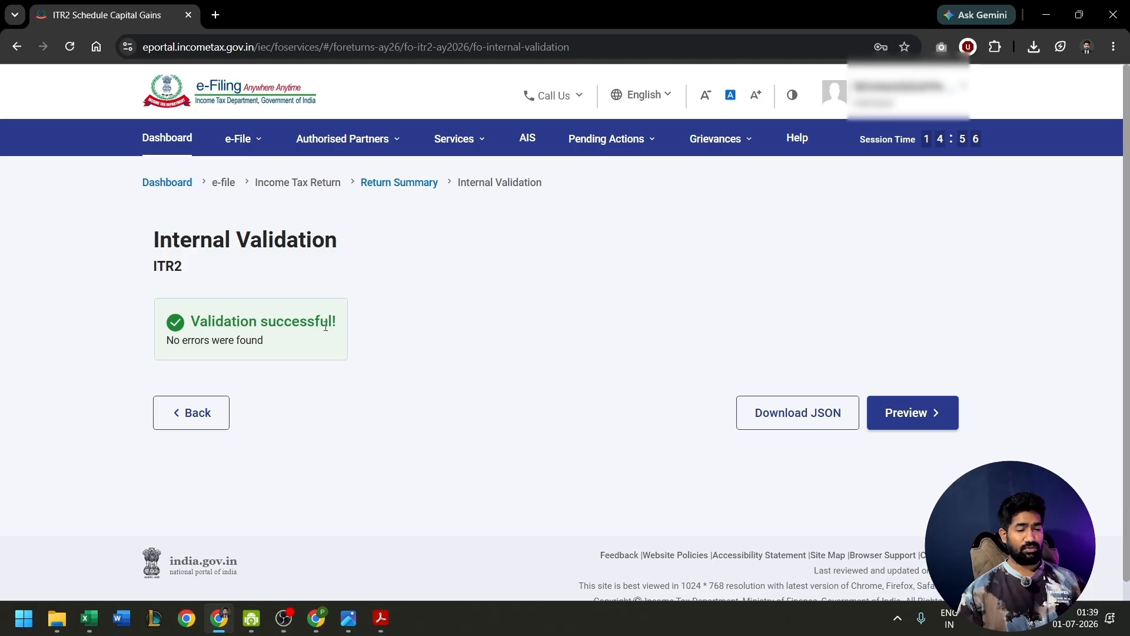
left_click(900, 403)
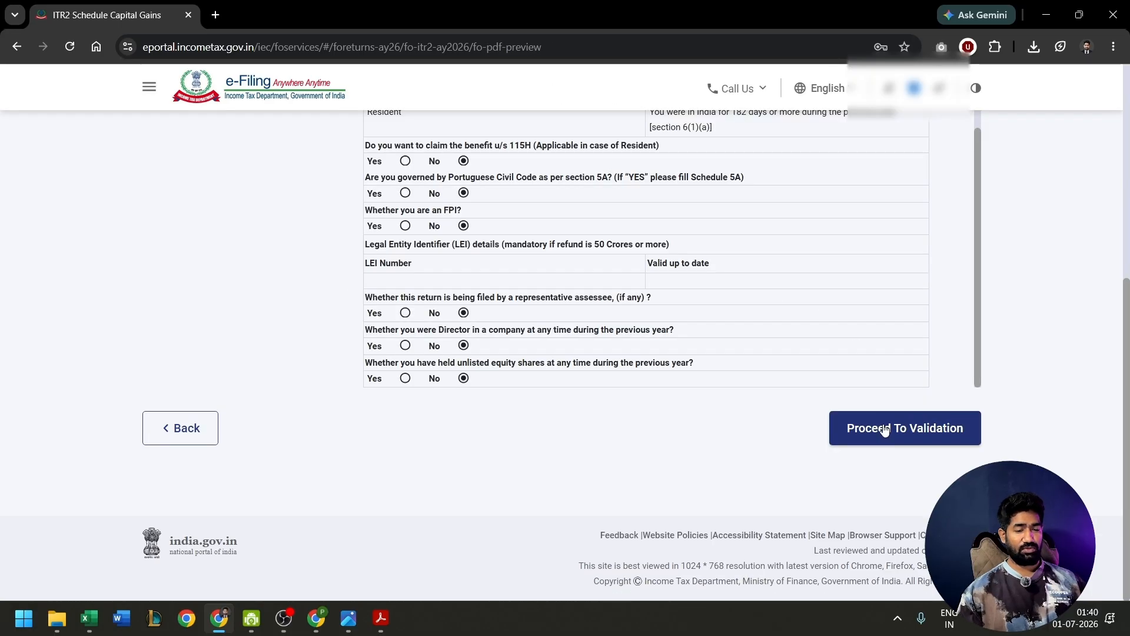
left_click(900, 427)
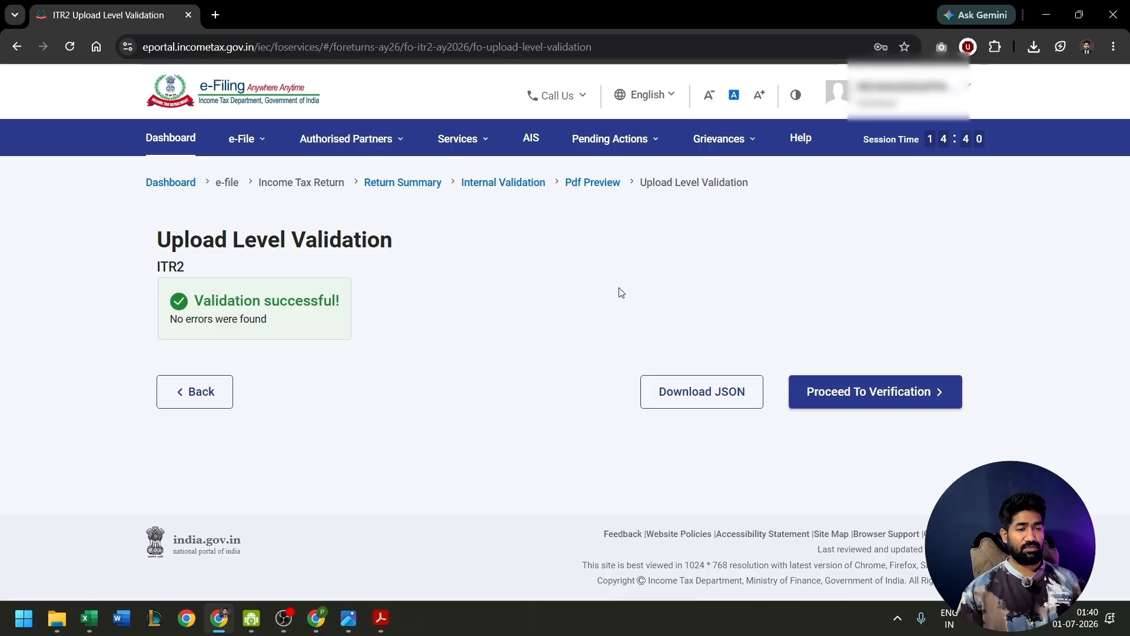
- Switch to the ITR Computation AY 26-27 workbook in Excel and view the statement of total income from its beginning
key("alt+Tab")
scroll(619, 287, "up", 12)
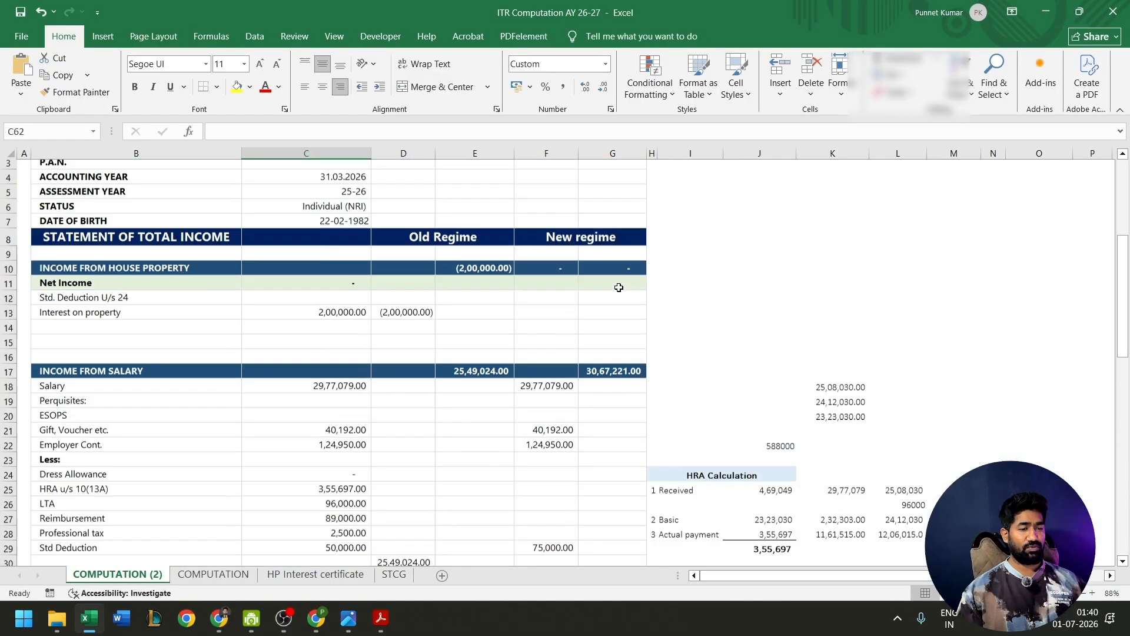
scroll(618, 287, "up", 1)
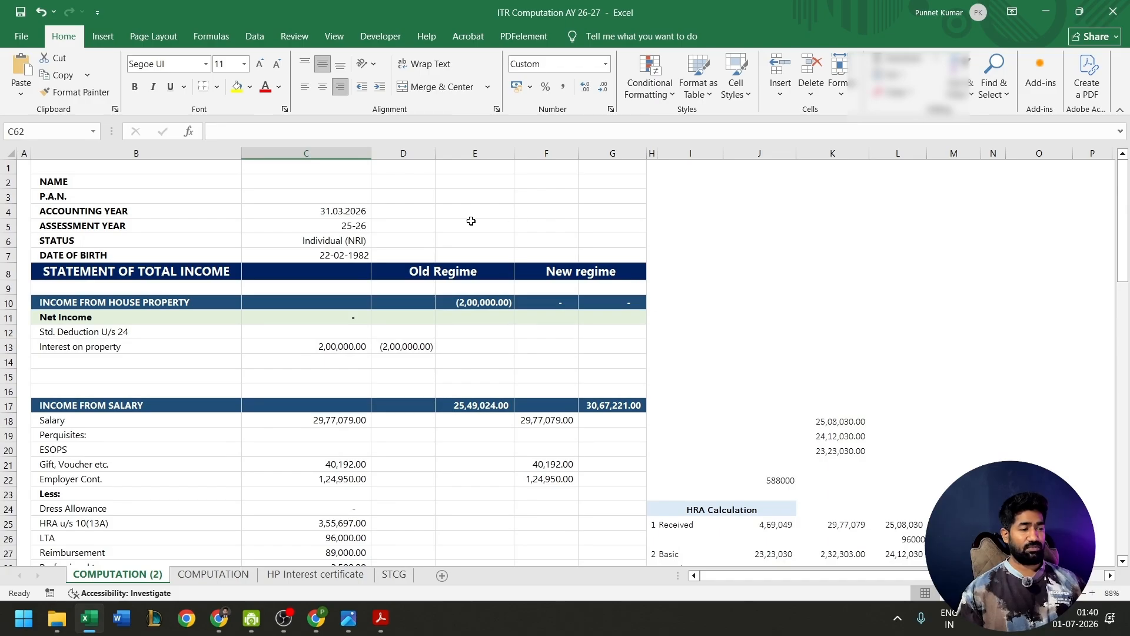